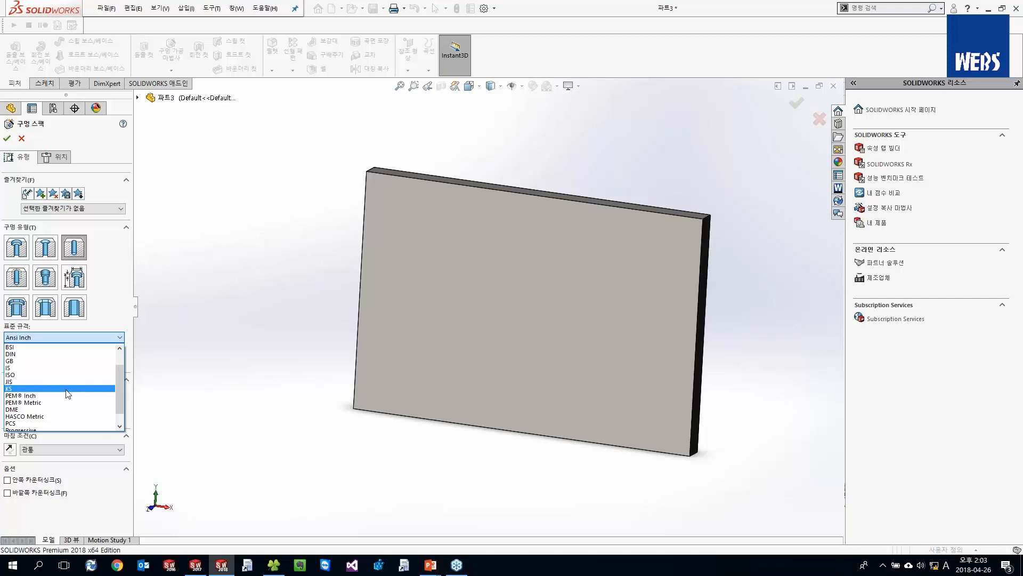
Step: Set the straight hole's standard to KS and its type to tap drill (탭 드릴)
left_click(68, 393)
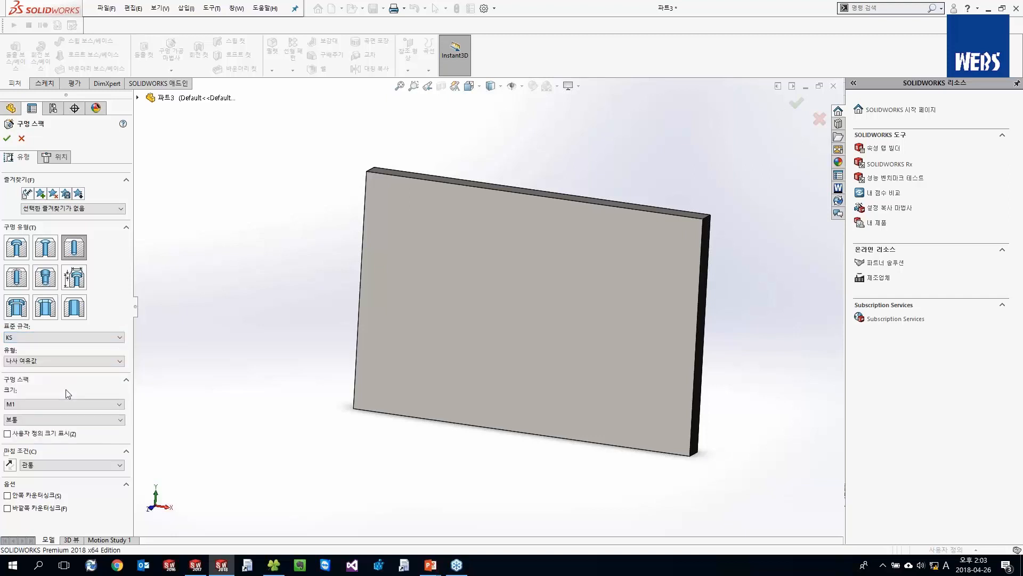
left_click(53, 364)
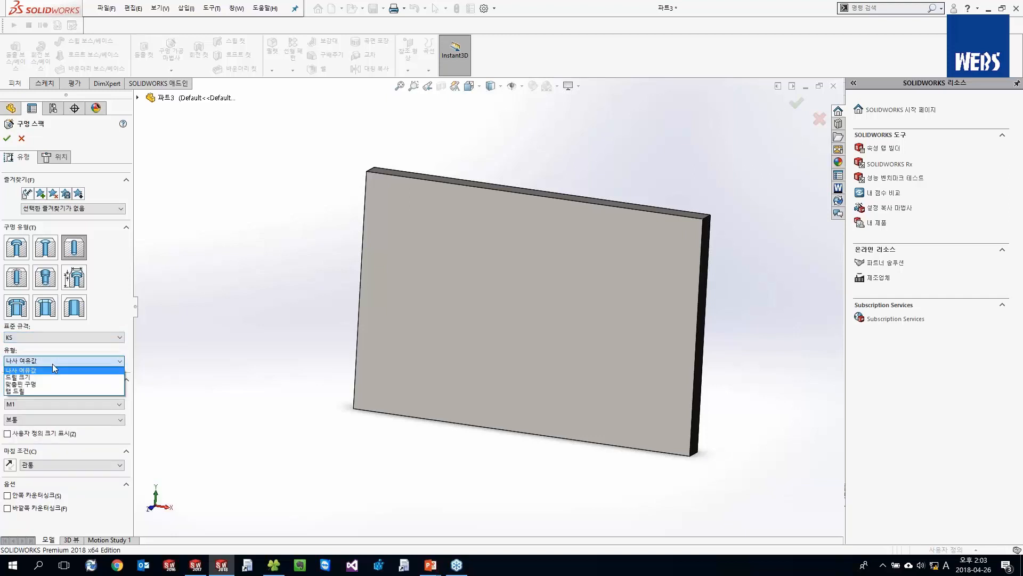
left_click(43, 391)
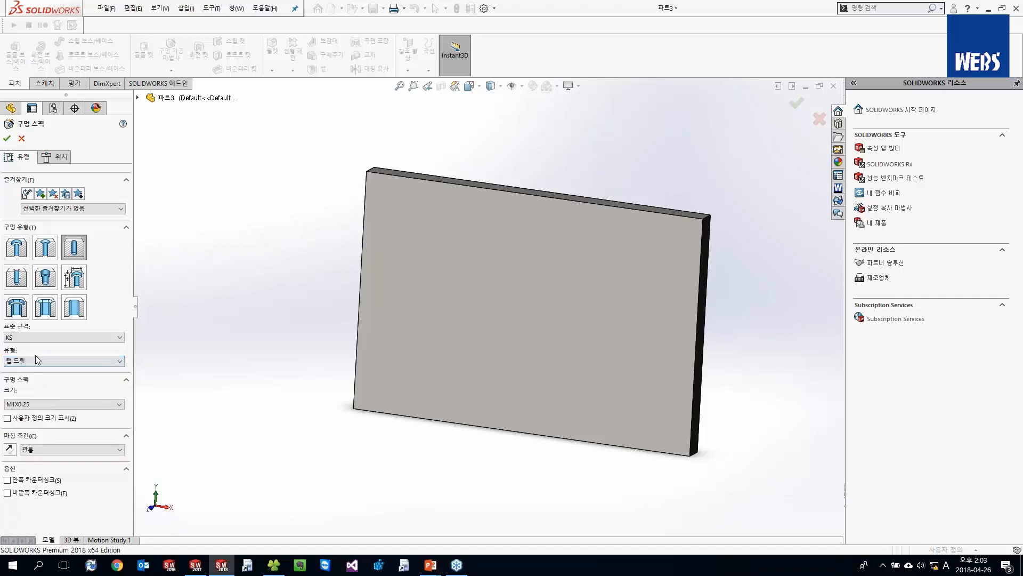
Step: Try a KS counterbore hole of type 구멍붙이 볼트 KS B 1003 in size M6, and cancel the hole specification
left_click(16, 277)
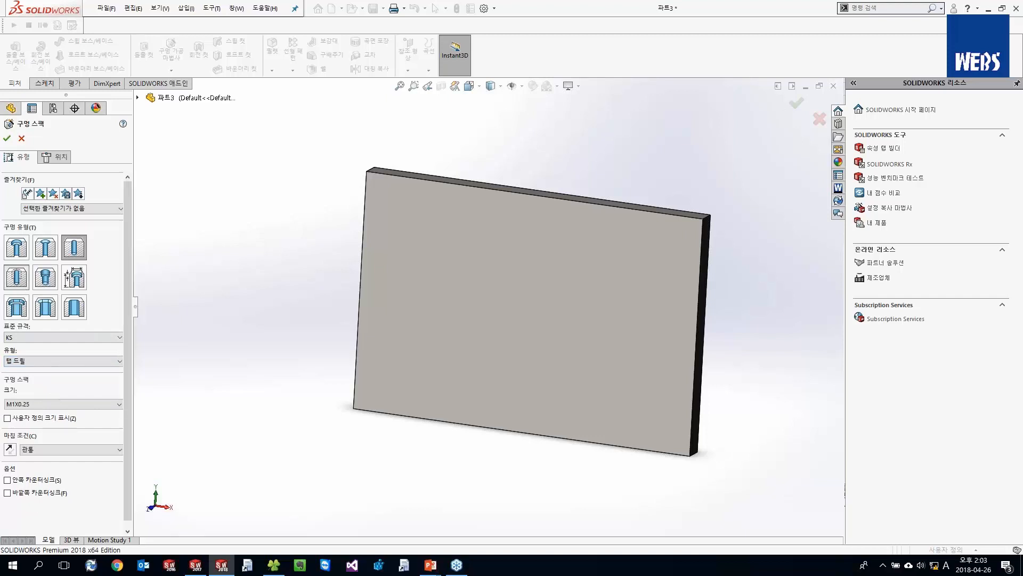
left_click(24, 254)
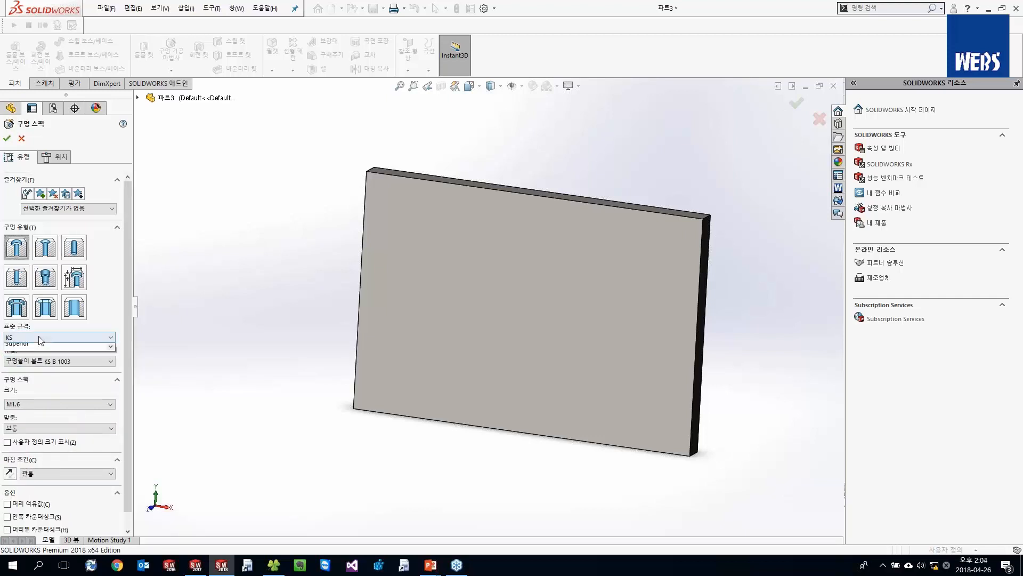
left_click(39, 338)
left_click(24, 341)
left_click(24, 362)
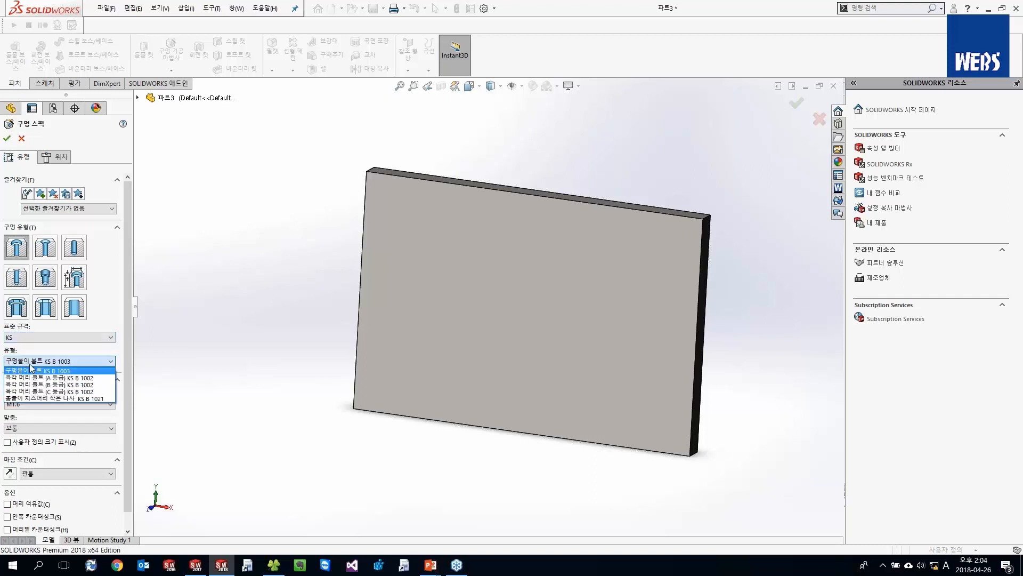
left_click(35, 369)
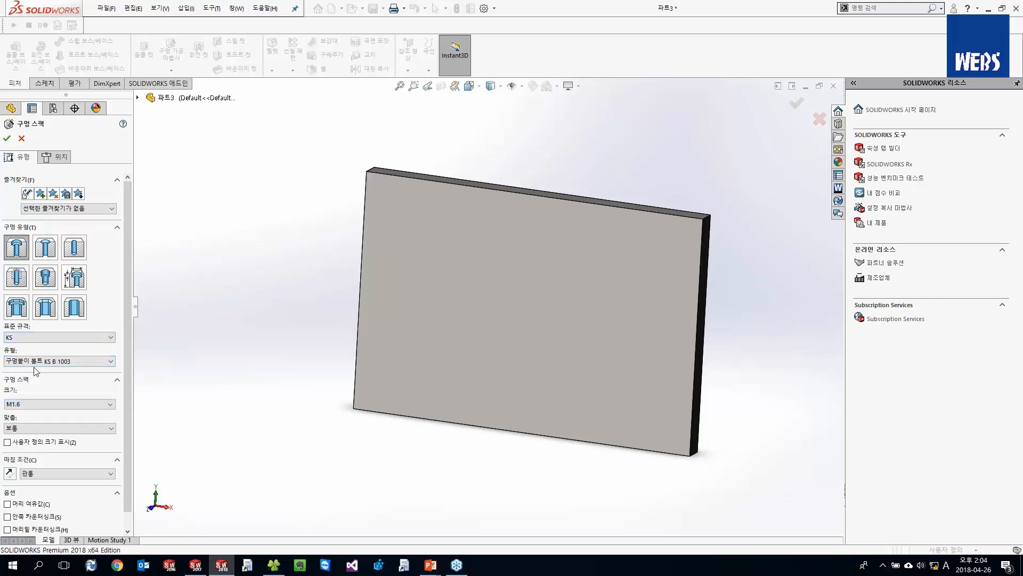
left_click(32, 403)
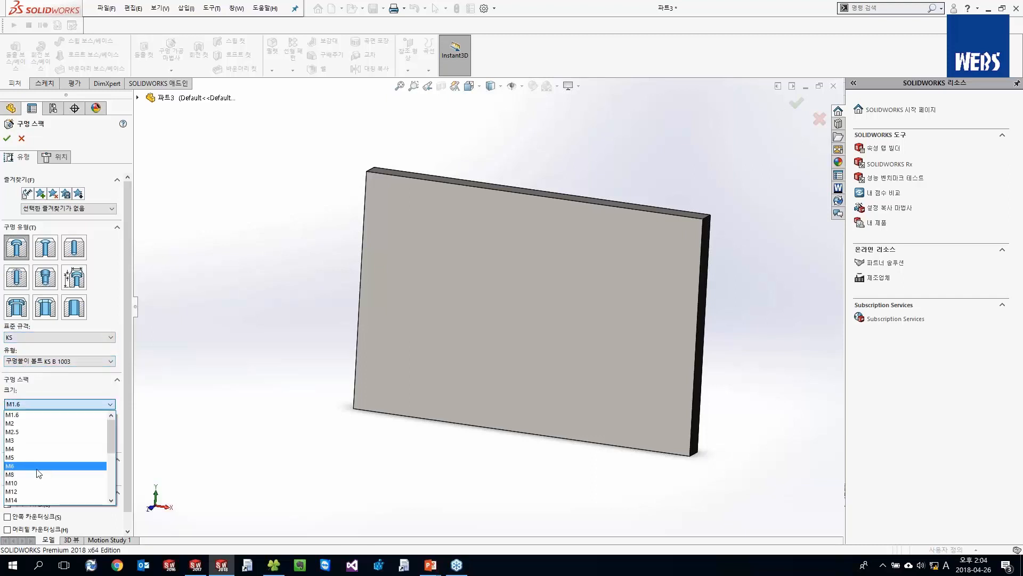
left_click(57, 458)
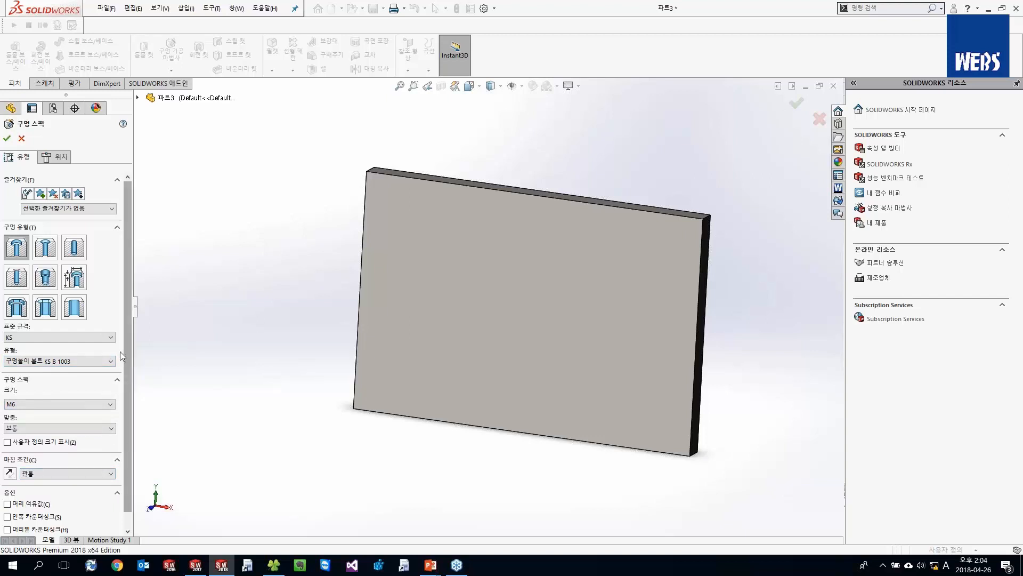
left_click(26, 140)
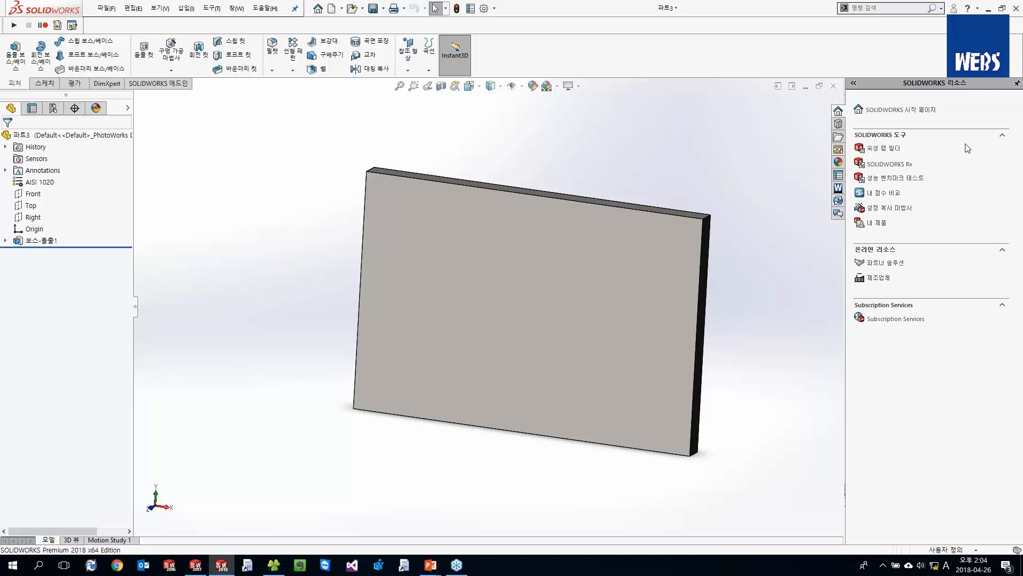
Step: Open the Hole Wizard standards in the Toolbox settings and disable the straight hole (평행 구멍) category under KS
left_click(839, 125)
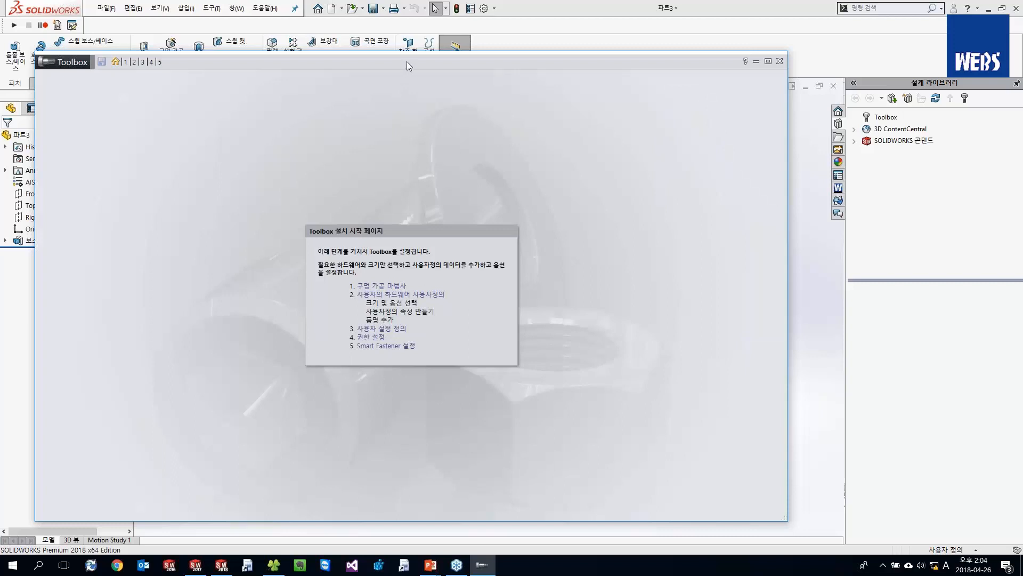
left_click_drag(407, 62, 457, 57)
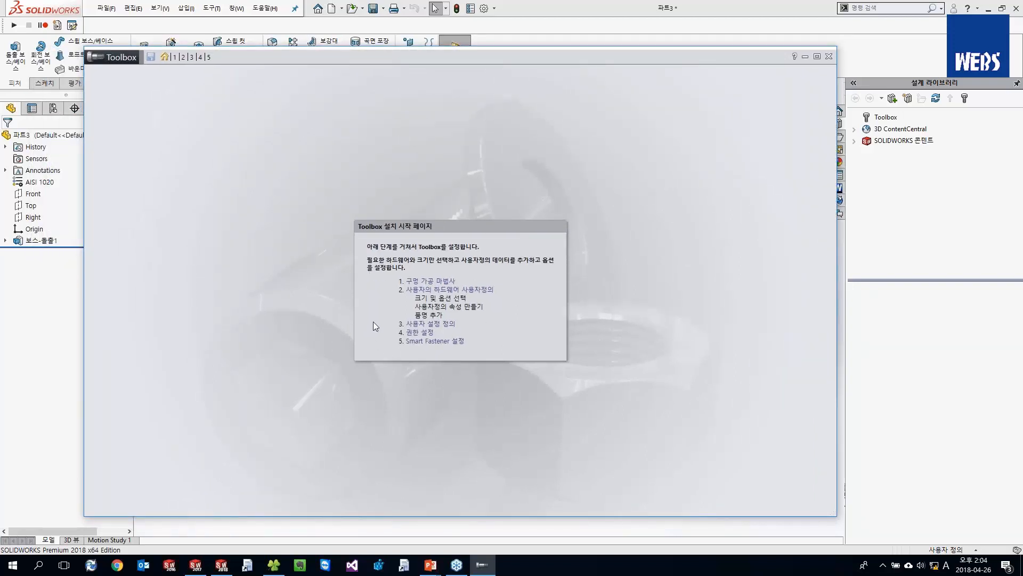
left_click(448, 285)
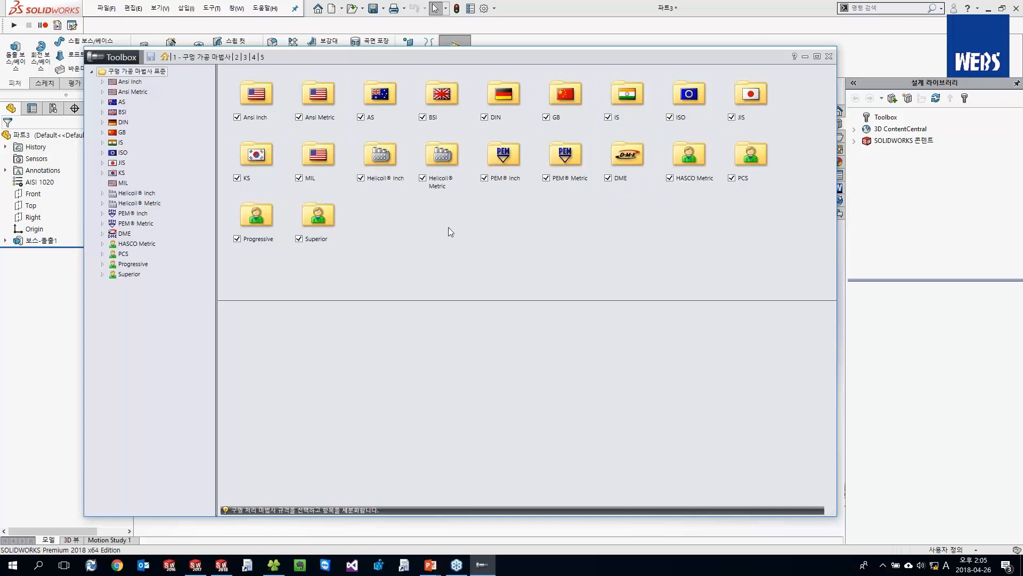
double_click(265, 158)
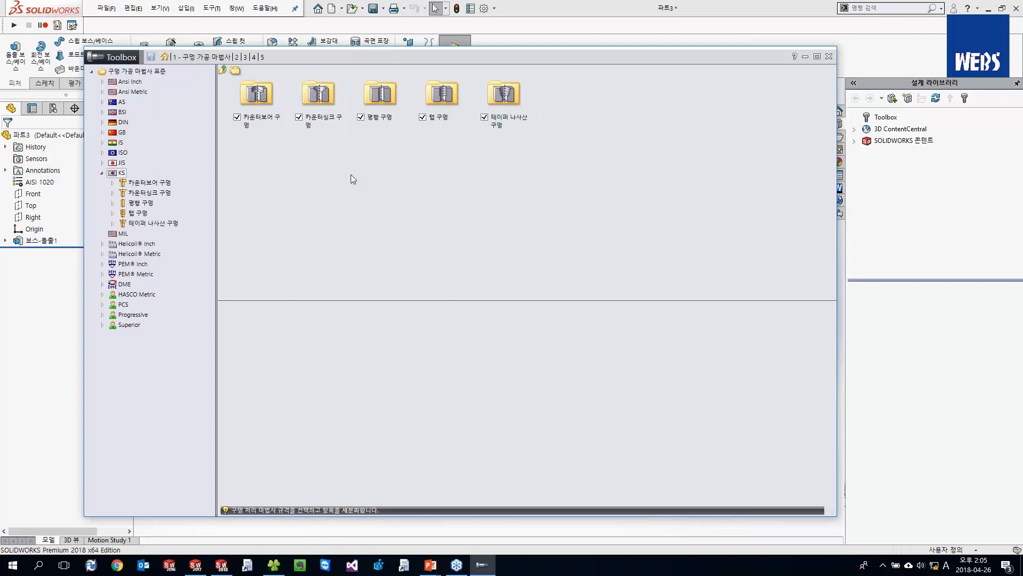
left_click(361, 117)
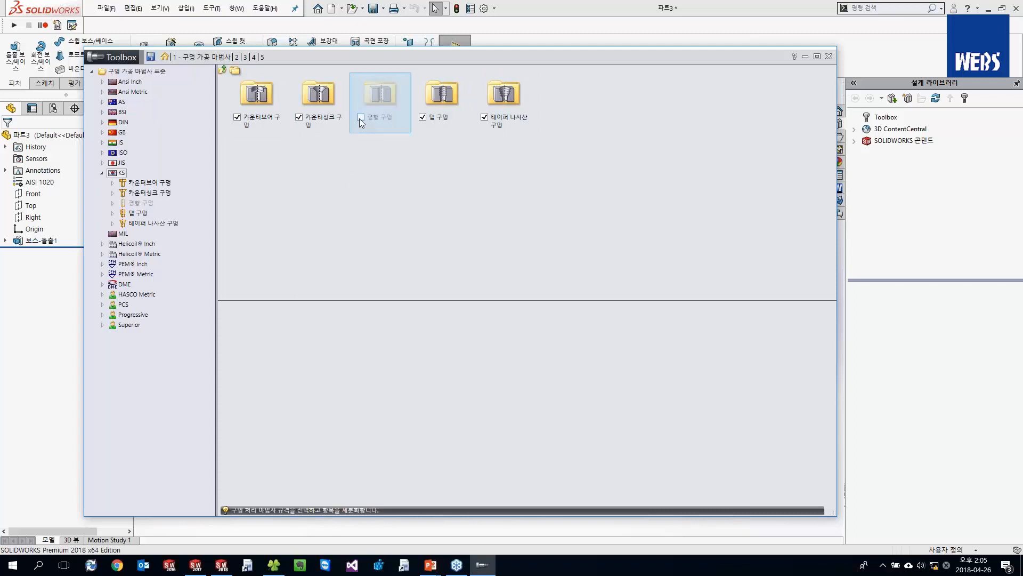
Step: Disable the Ansi Inch, Ansi Metric, AS, BSI, DIN, GB and IS standards for the Hole Wizard
left_click(142, 72)
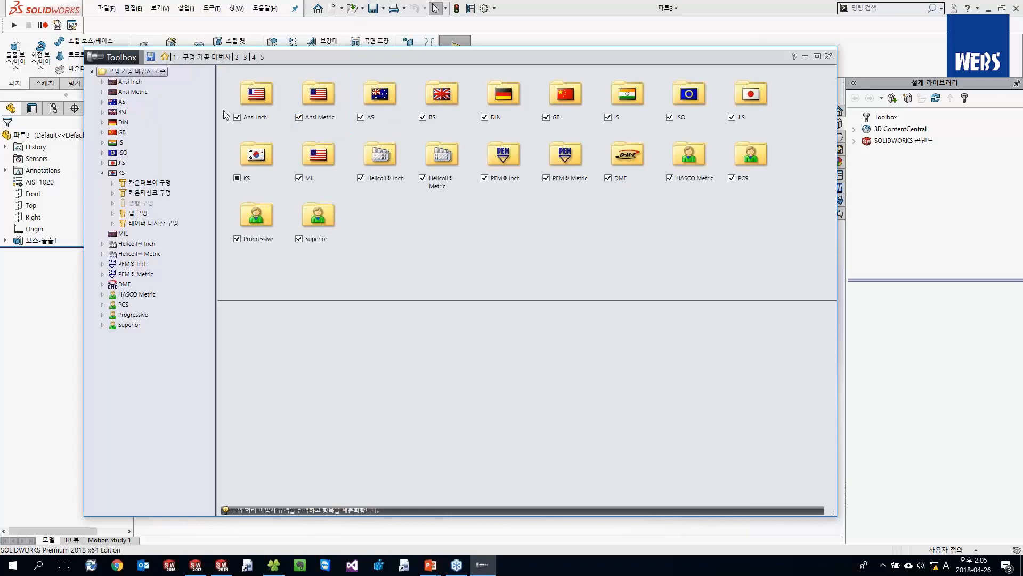
left_click(237, 116)
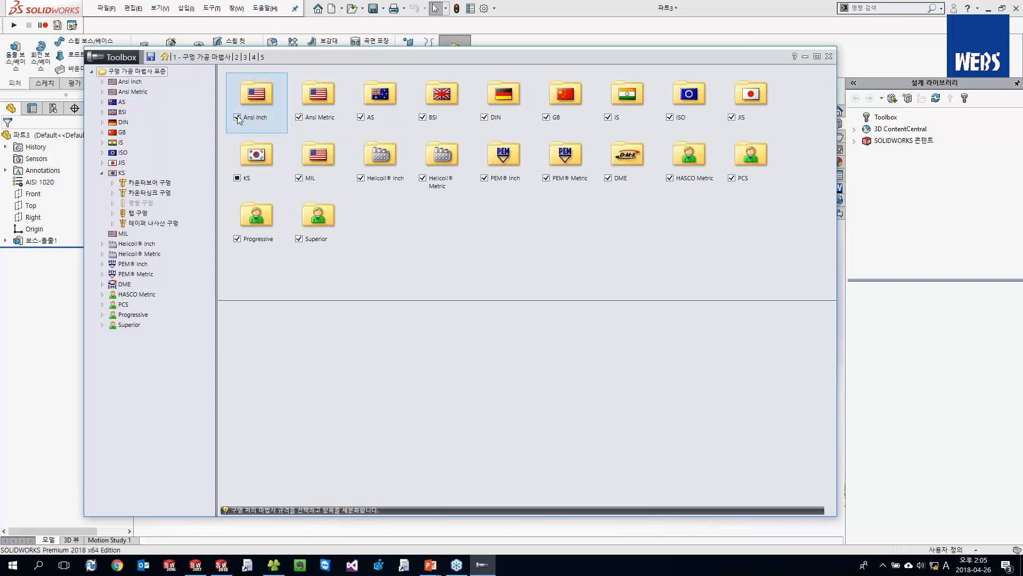
left_click(299, 117)
left_click(361, 117)
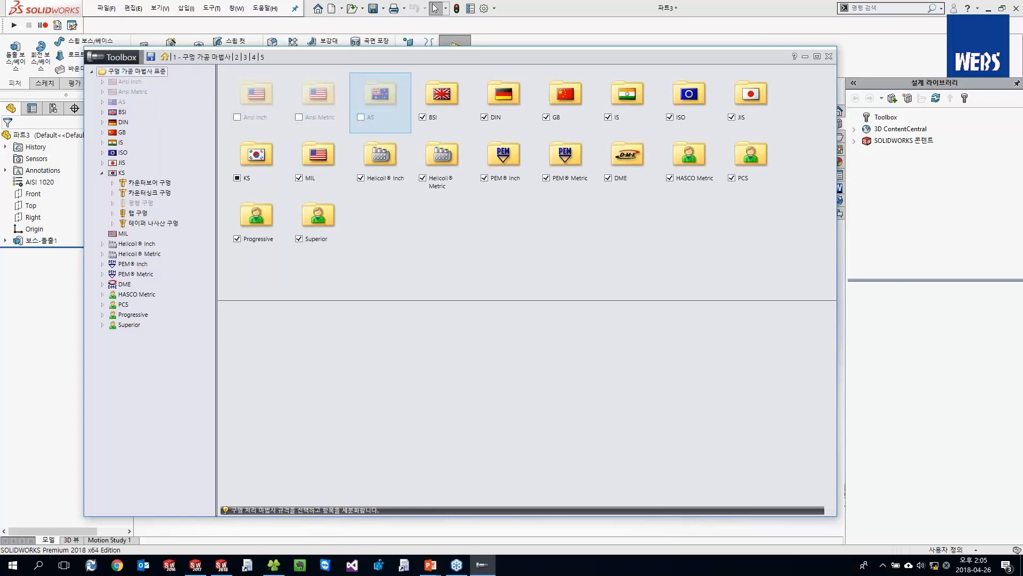
left_click(423, 117)
left_click(485, 116)
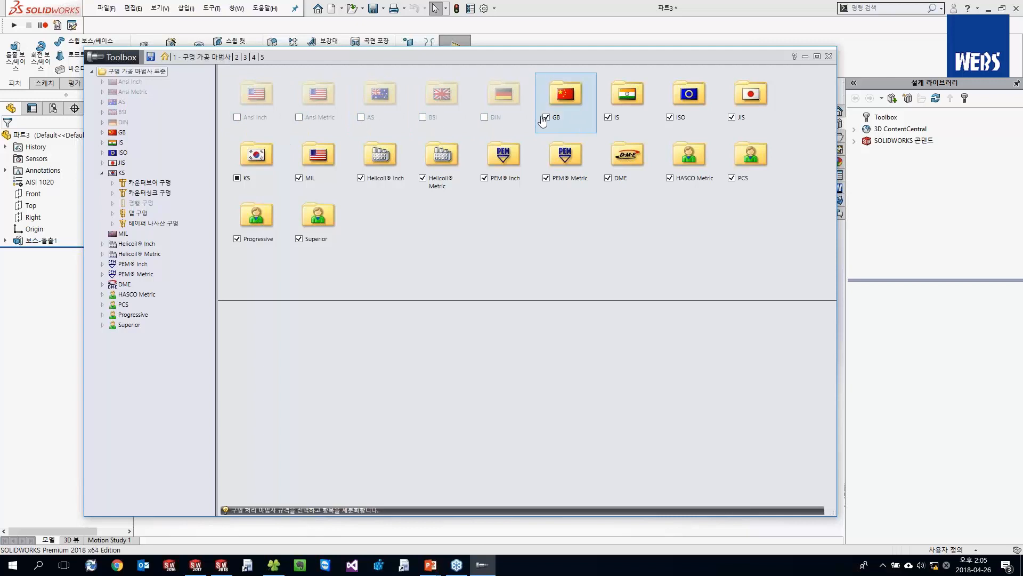
left_click(546, 118)
left_click(608, 117)
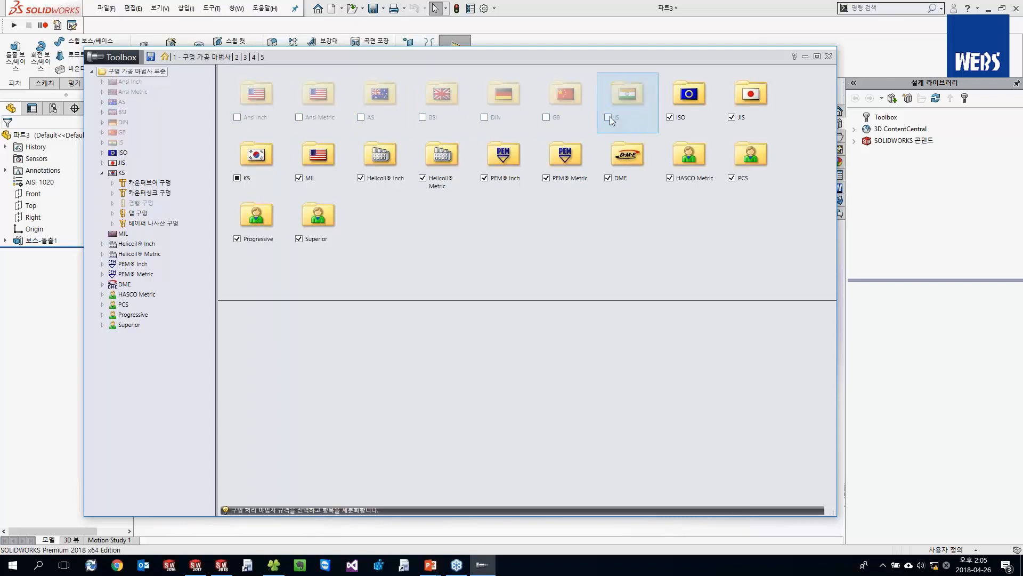
Step: Check which standards the Hole Wizard offers, cancel the command, and return to the Toolbox settings
left_click(542, 30)
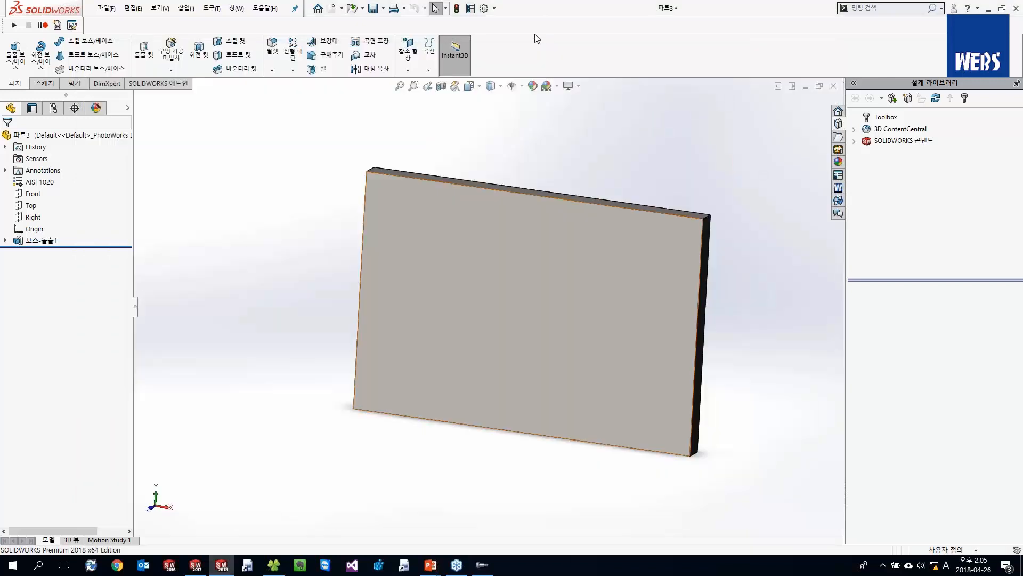
left_click(172, 61)
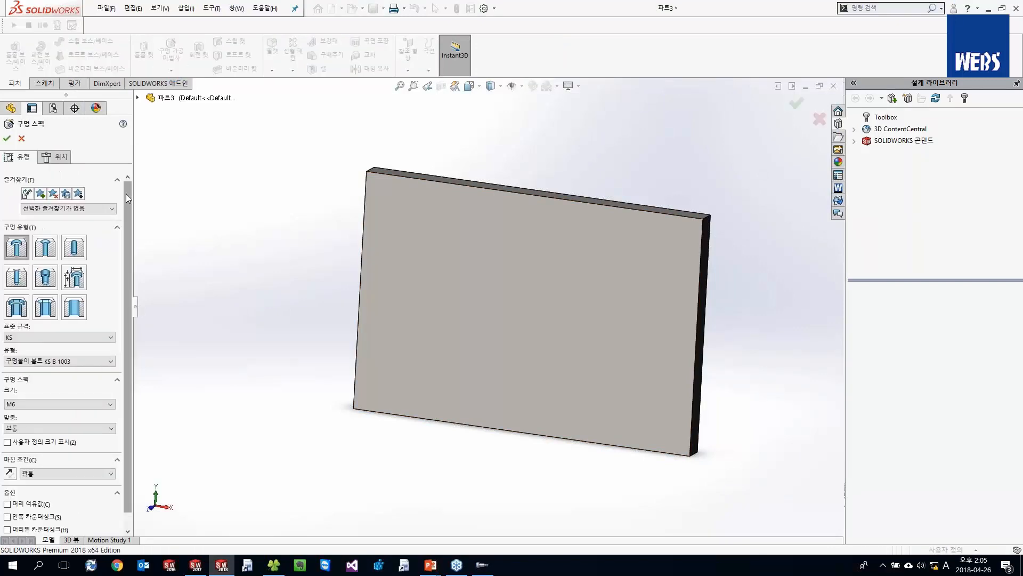
left_click(35, 338)
scroll(35, 359, "up", 2)
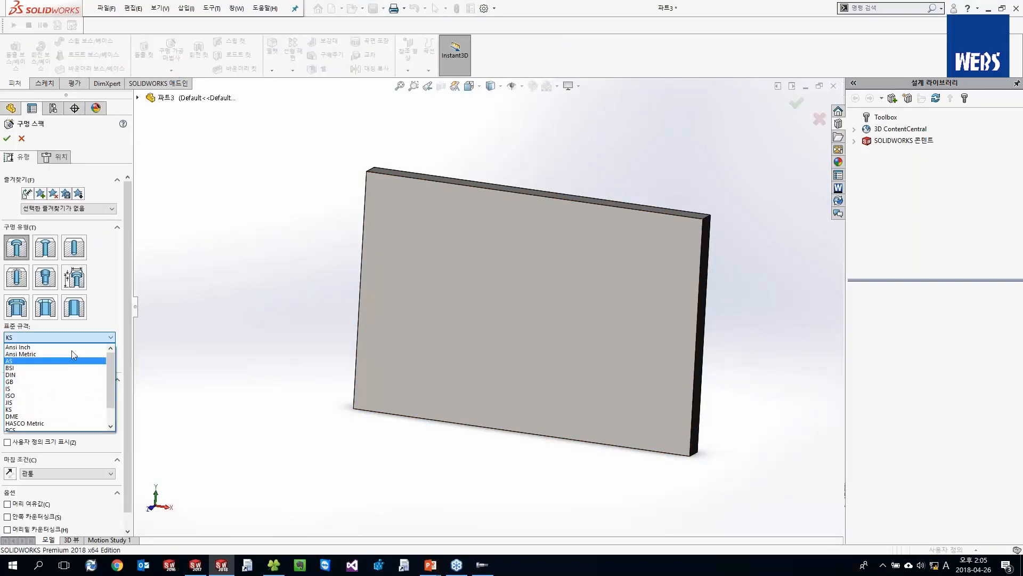
key("Escape")
key("Escape")
key("alt+Tab")
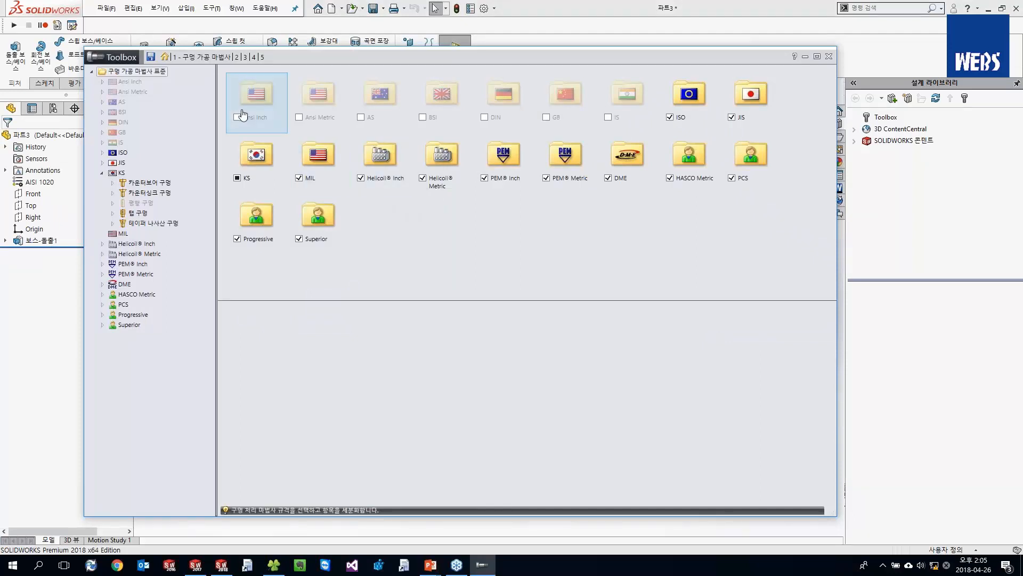
Step: Save the Toolbox settings, reopen the Hole Wizard in the part, and set the counterbore hole's standard to KS
left_click(150, 56)
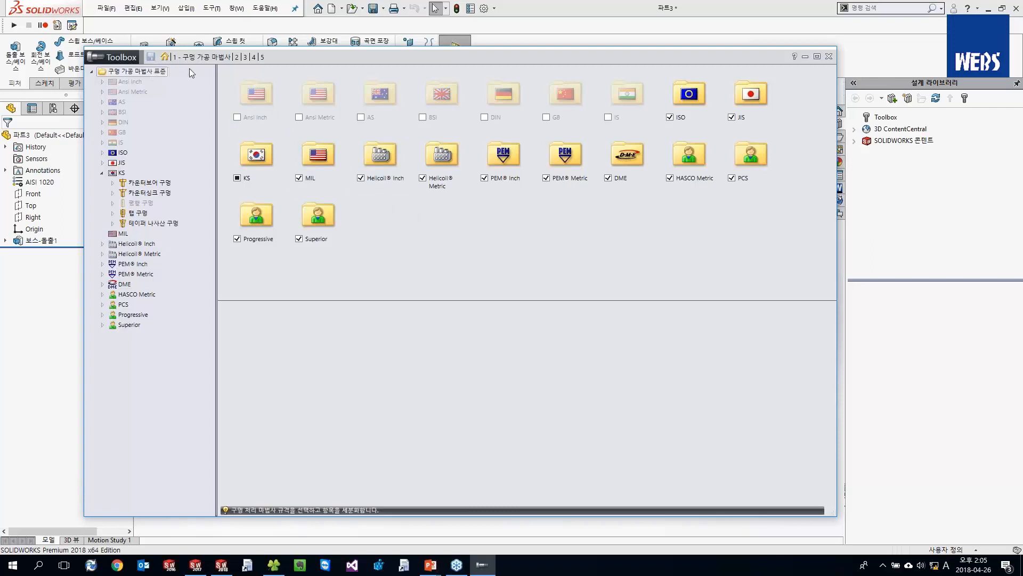
left_click(57, 276)
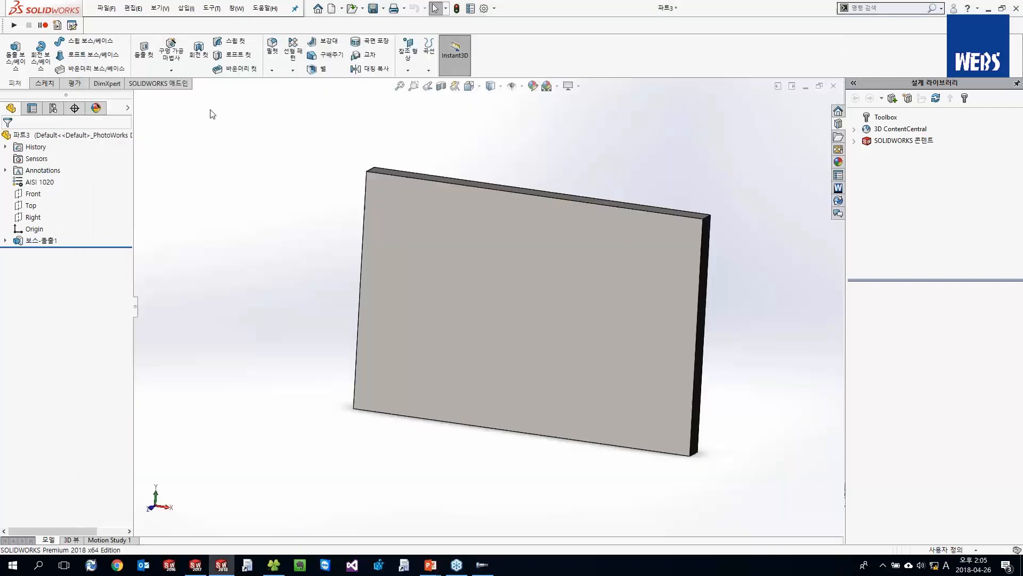
left_click(171, 52)
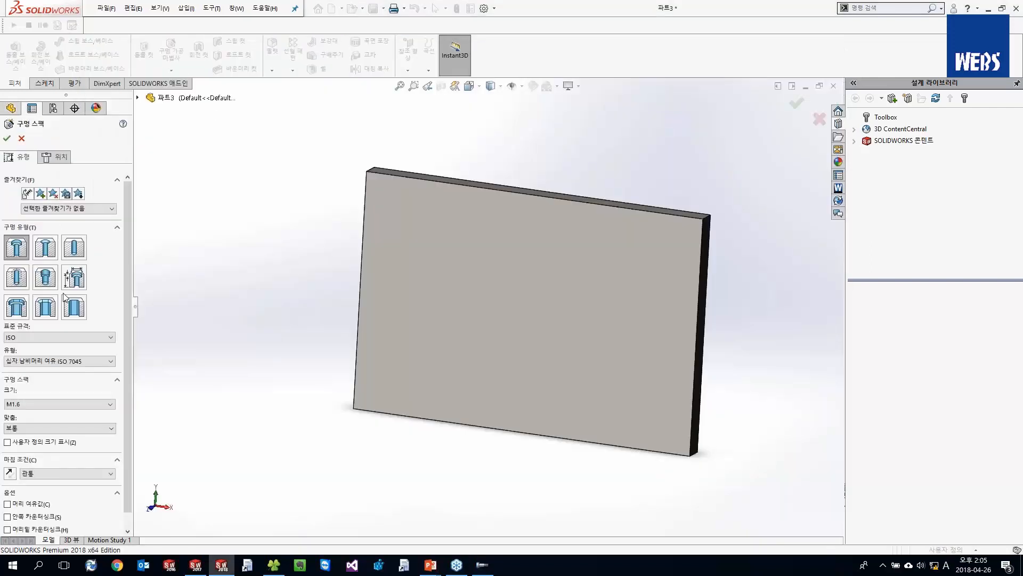
left_click(30, 337)
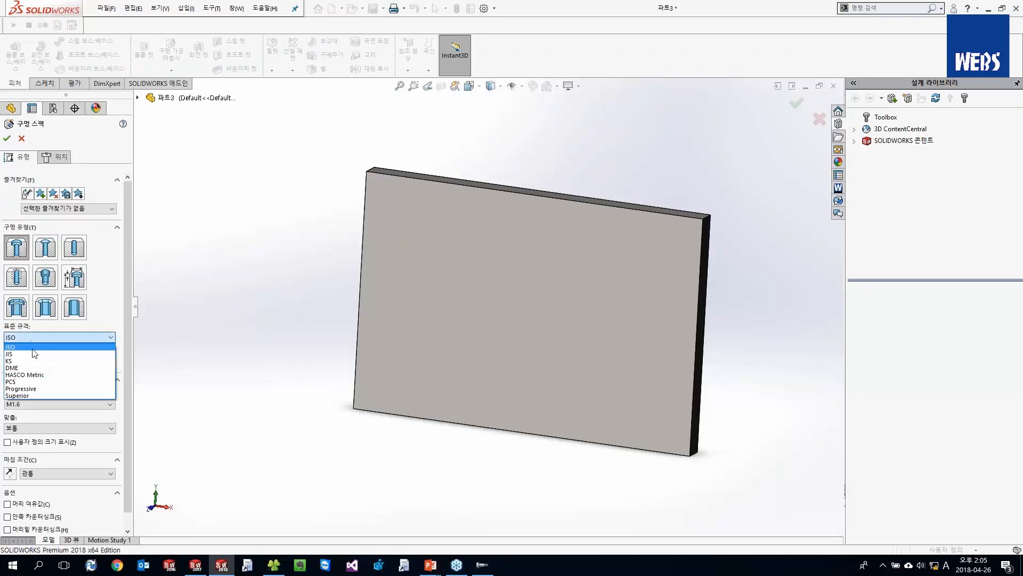
left_click(58, 366)
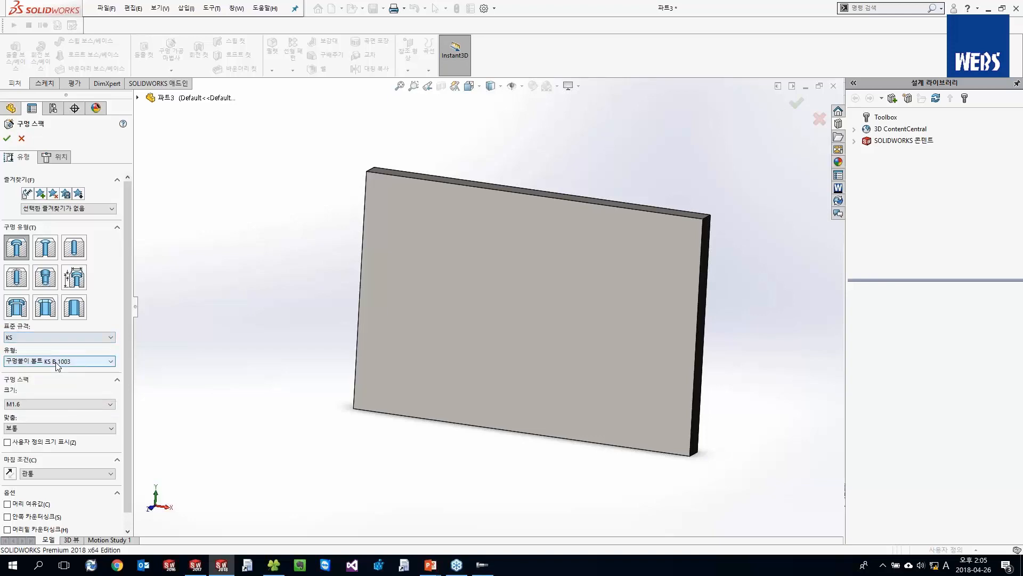
left_click(58, 362)
left_click(58, 362)
Step: Review the KS hole categories in the Toolbox settings and compare them with the straight hole's standard and types in the Hole Wizard
key("alt+Tab")
double_click(271, 163)
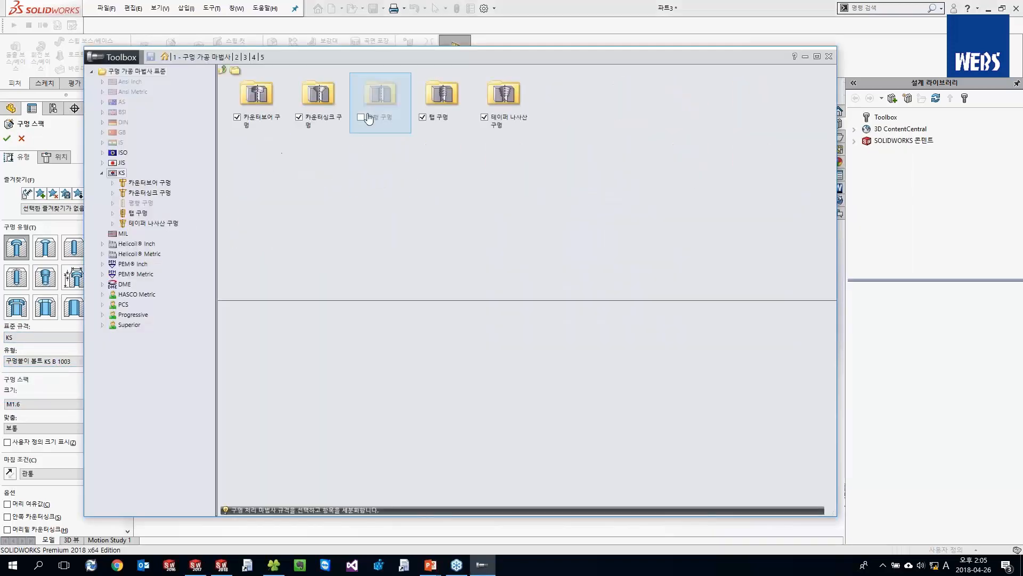
left_click(274, 226)
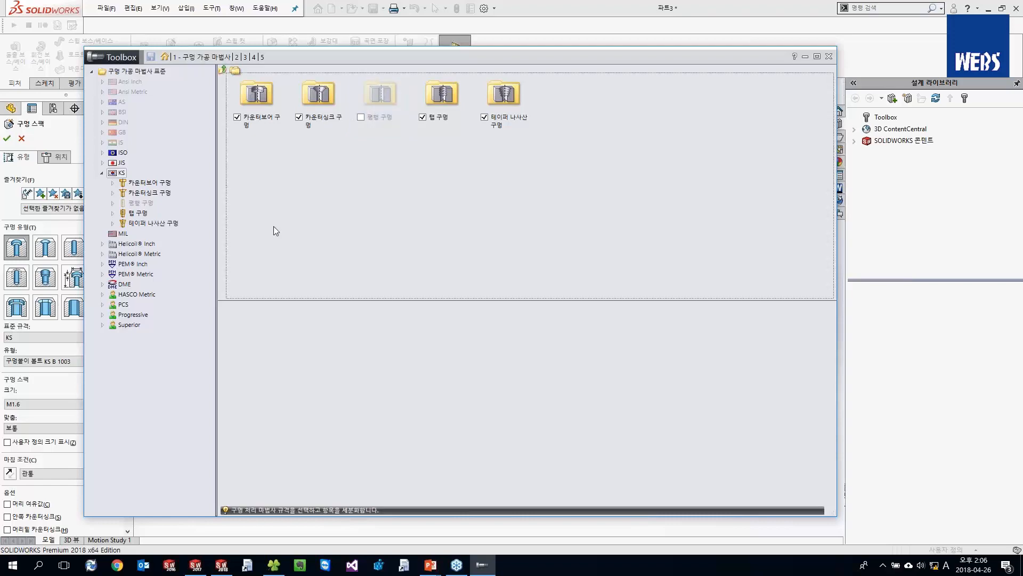
key("alt+Tab")
left_click(79, 247)
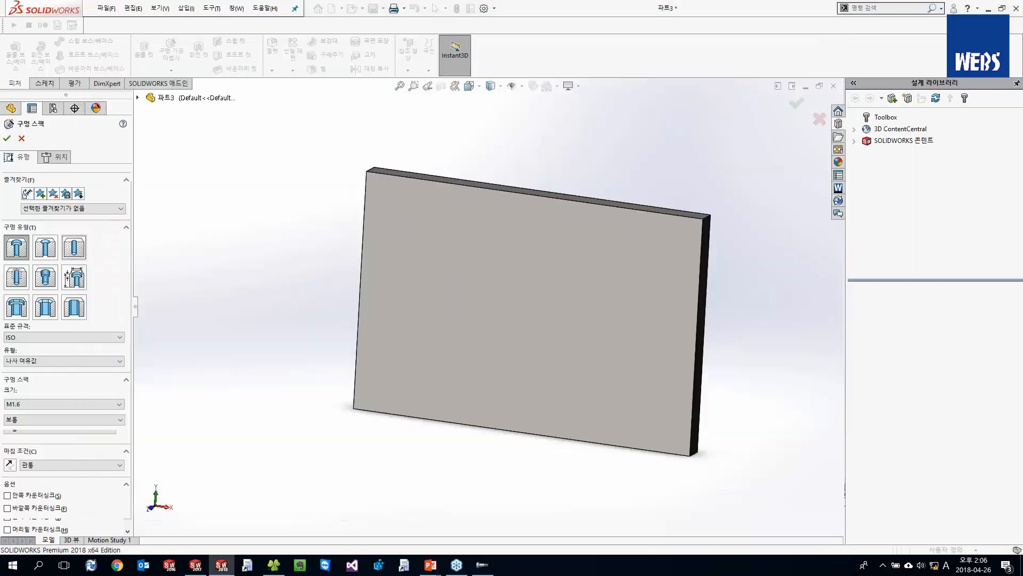
left_click(46, 360)
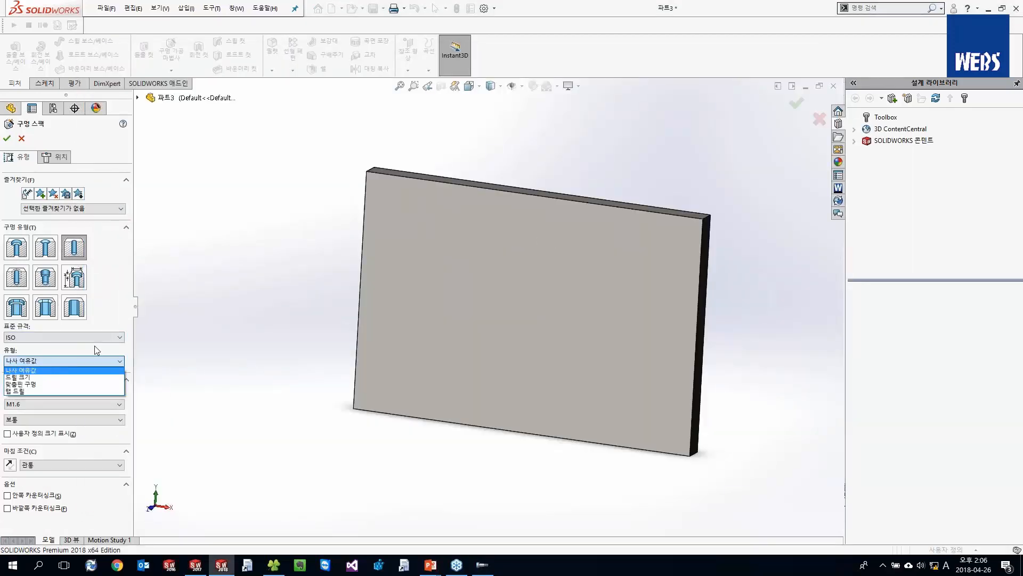
Step: Re-enable the straight hole category of the KS standard in the Toolbox settings
key("alt+Tab")
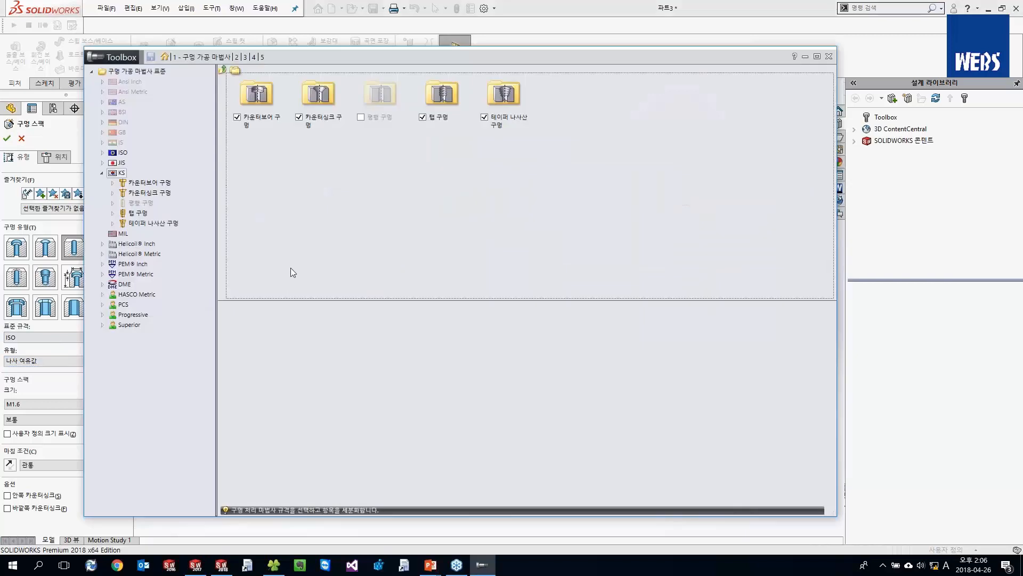
double_click(359, 119)
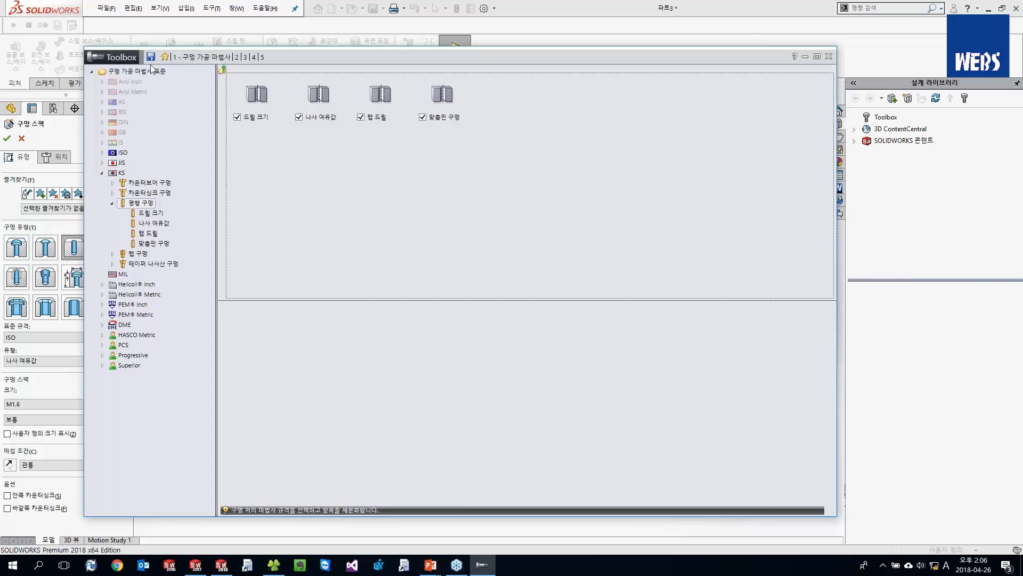
key("alt+Tab")
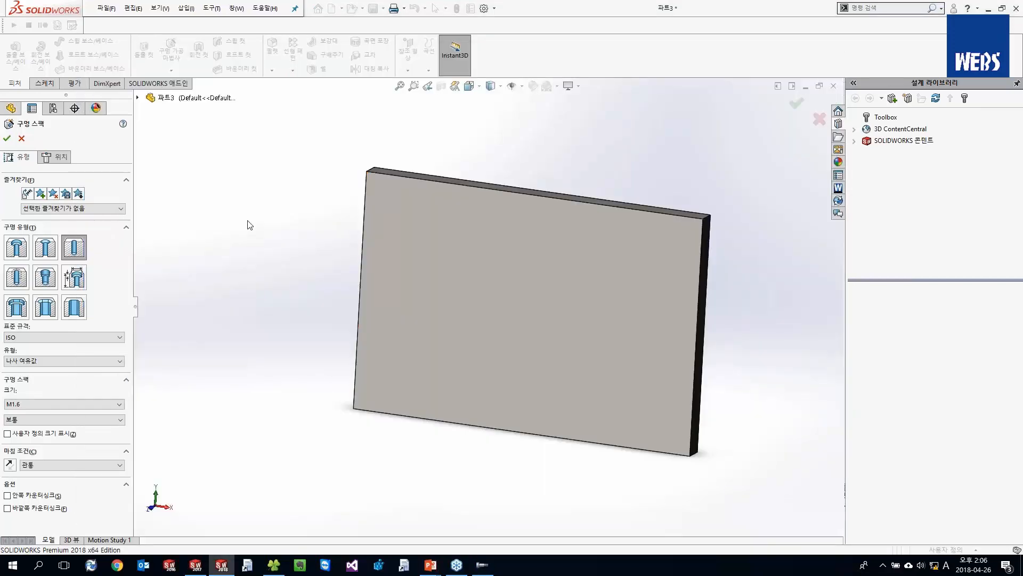
key("alt+Tab")
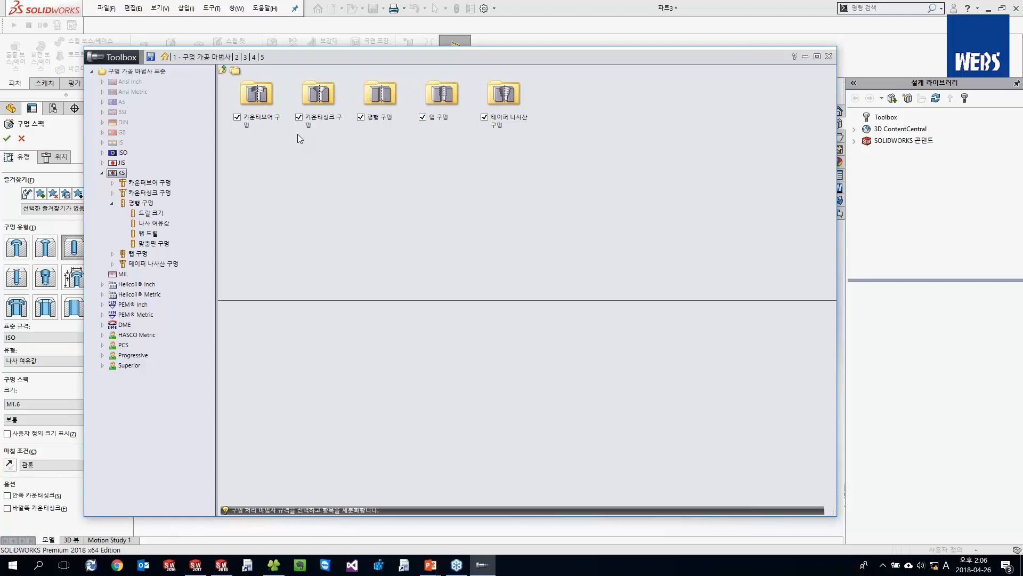
Step: Try to create a new hole standard named WEBS from KS, and close the Toolbox settings without saving the changes
left_click(235, 71)
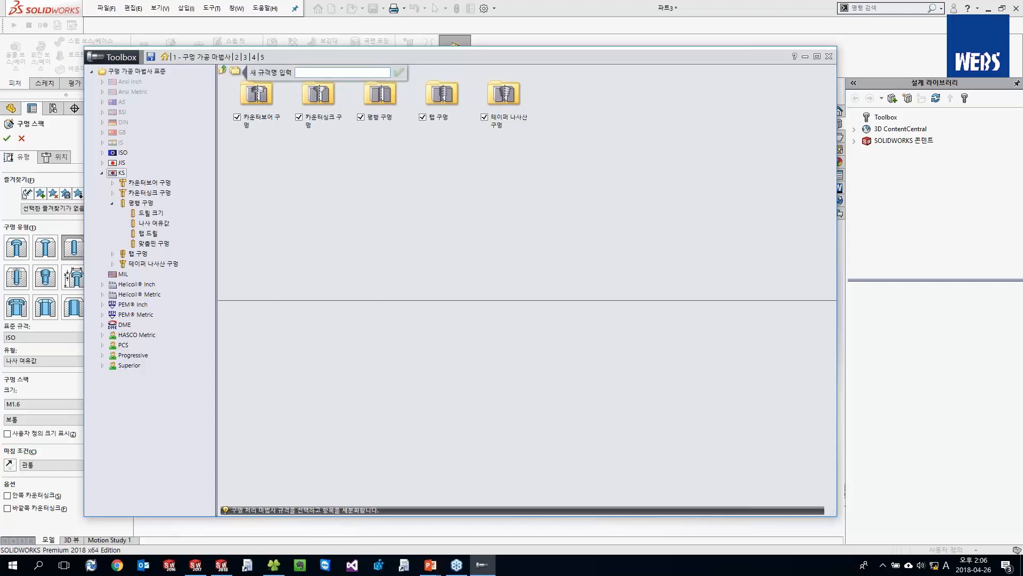
type("WEBS")
key("Return")
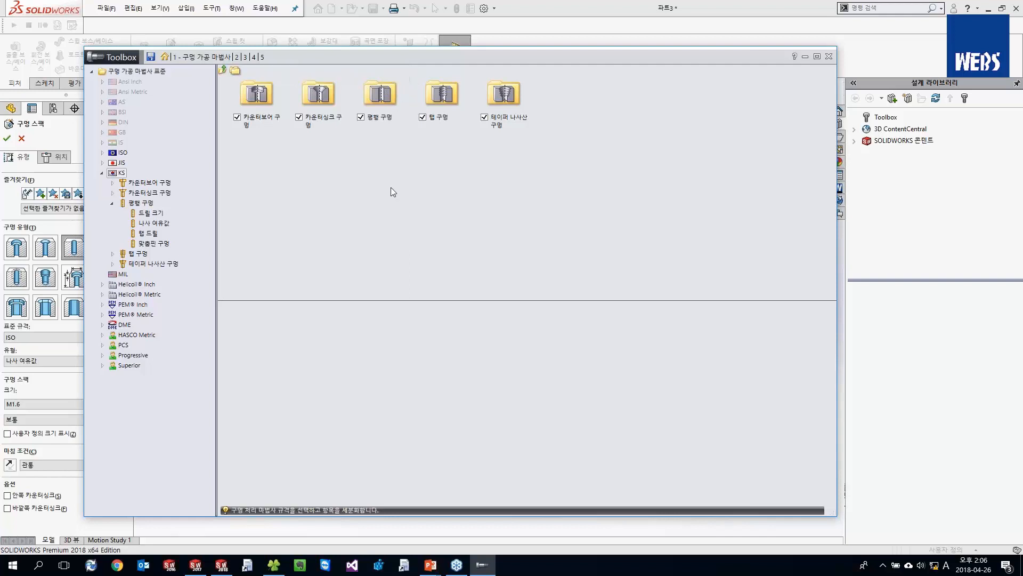
left_click(830, 57)
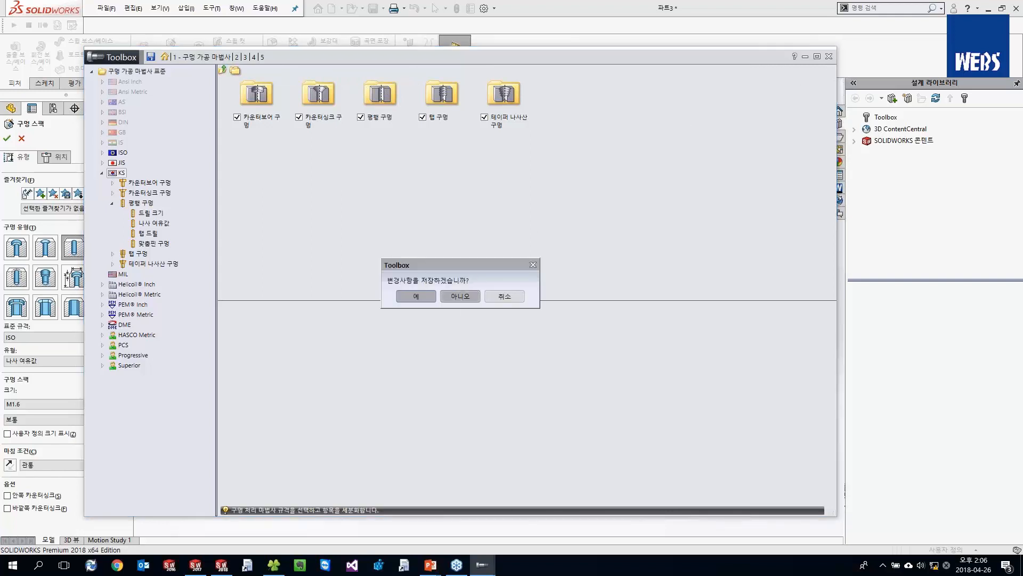
left_click(461, 295)
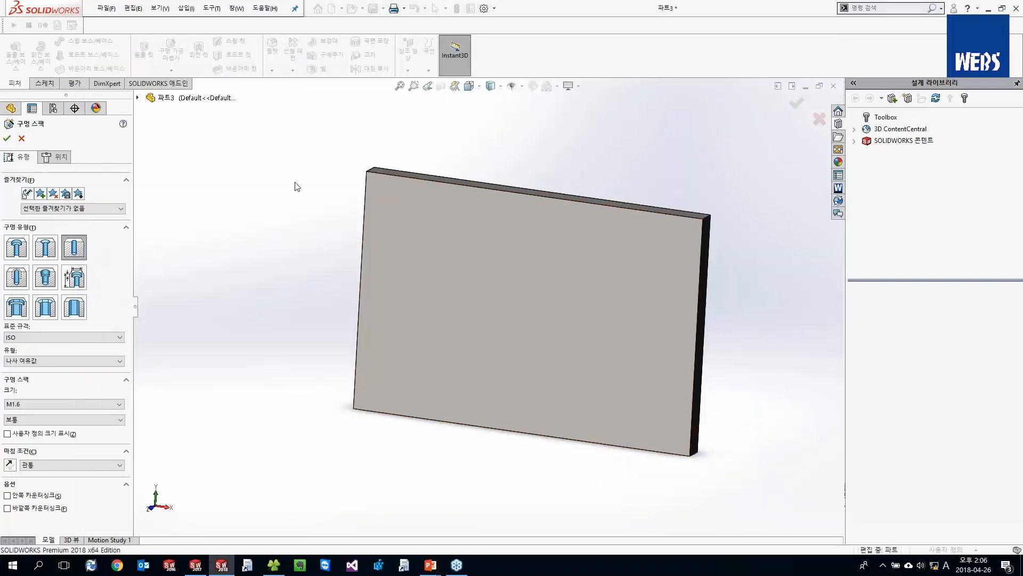
Step: Set the Hole Wizard and Toolbox folder in the system options to C:\SOLIDWORKS Data 2018 - WEBS
left_click(484, 8)
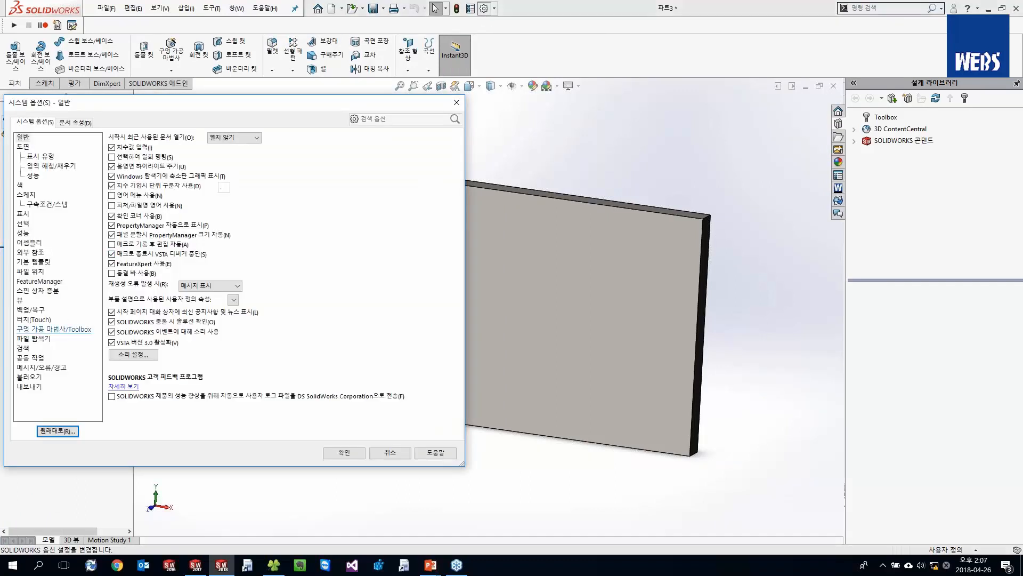
left_click(72, 329)
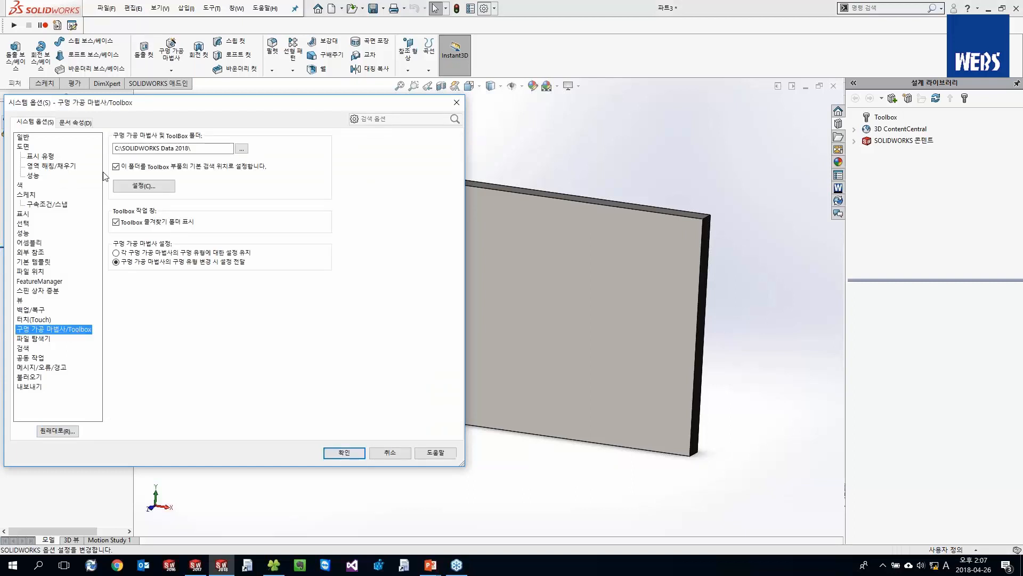
left_click_drag(240, 141, 158, 145)
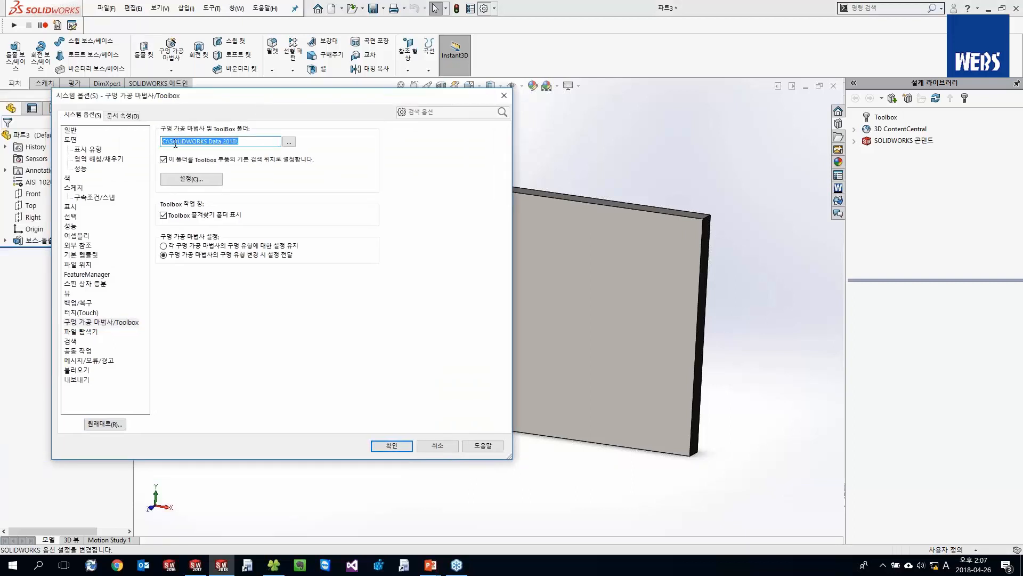
left_click(241, 143)
left_click(289, 142)
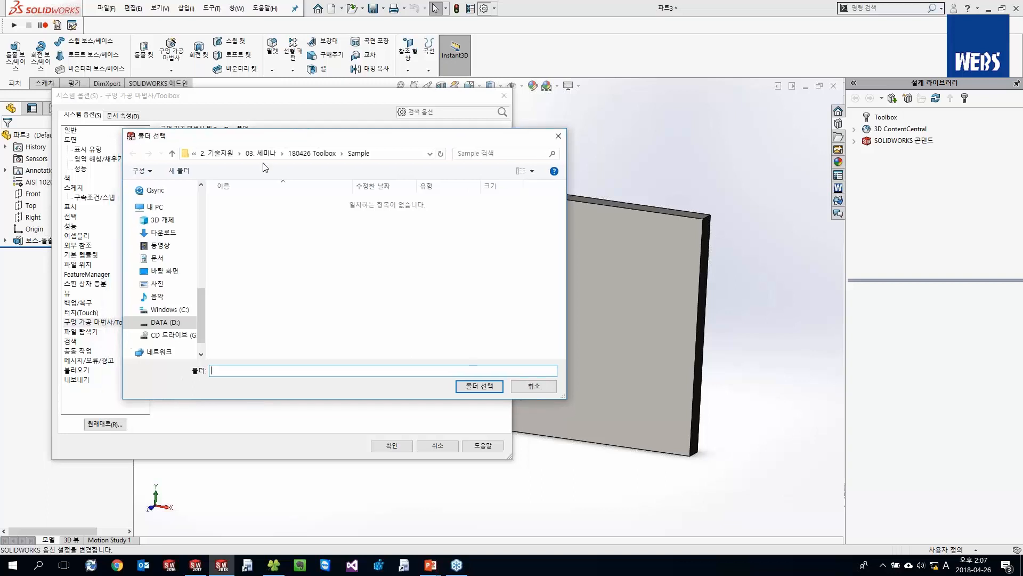
left_click(168, 310)
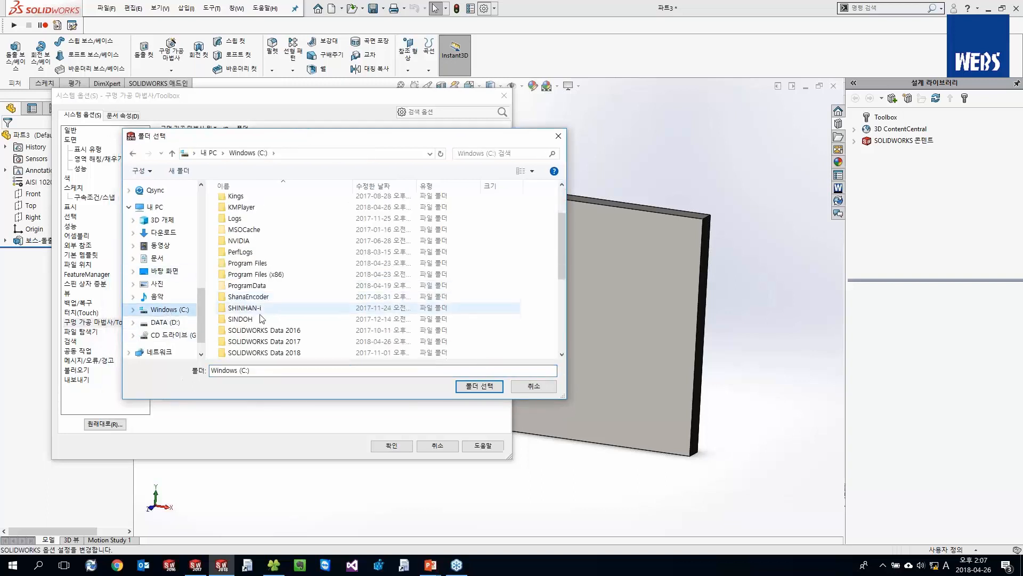
left_click(263, 330)
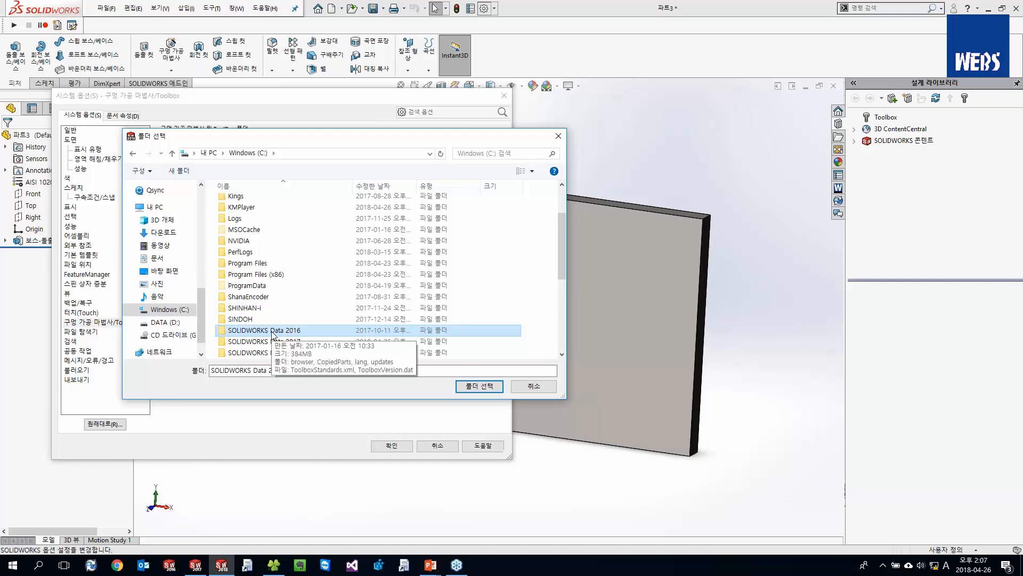
scroll(273, 335, "down", 1)
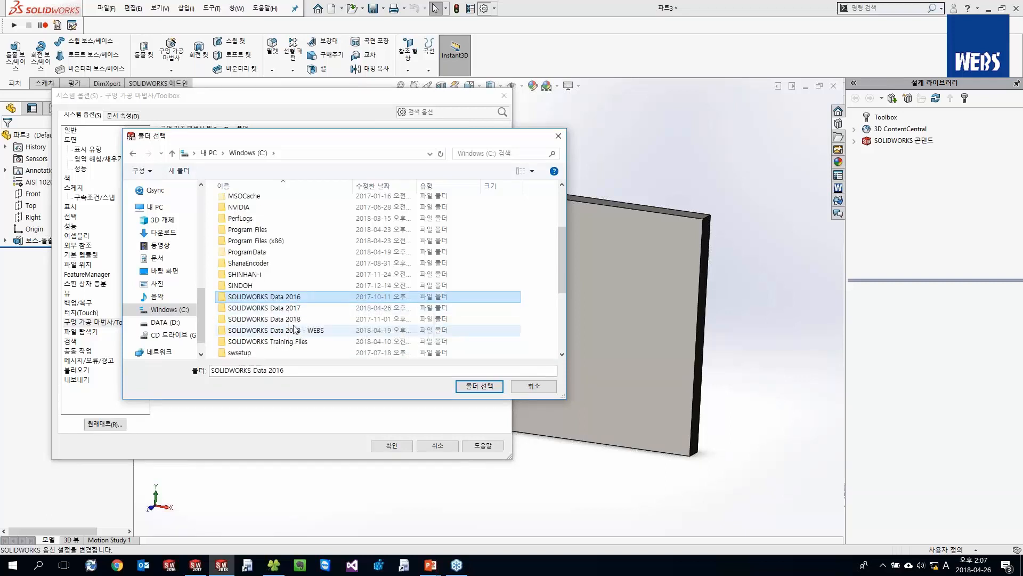
scroll(295, 320, "down", 1)
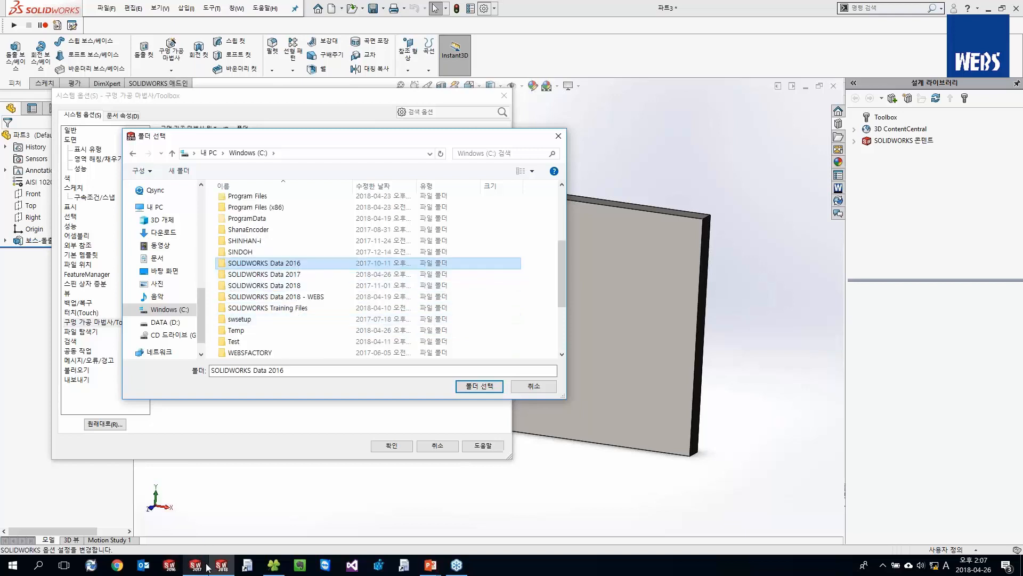
left_click(314, 301)
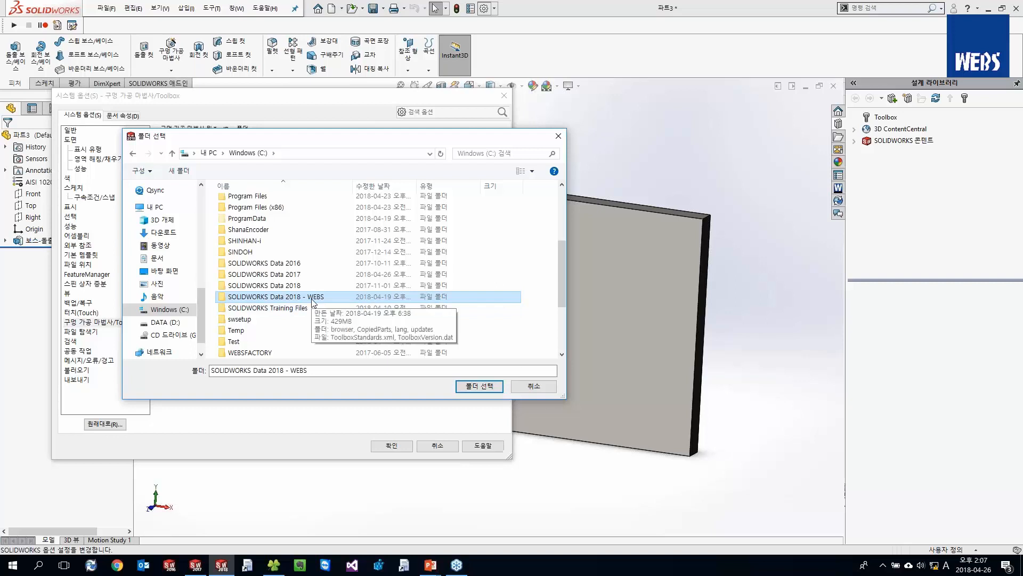
double_click(313, 301)
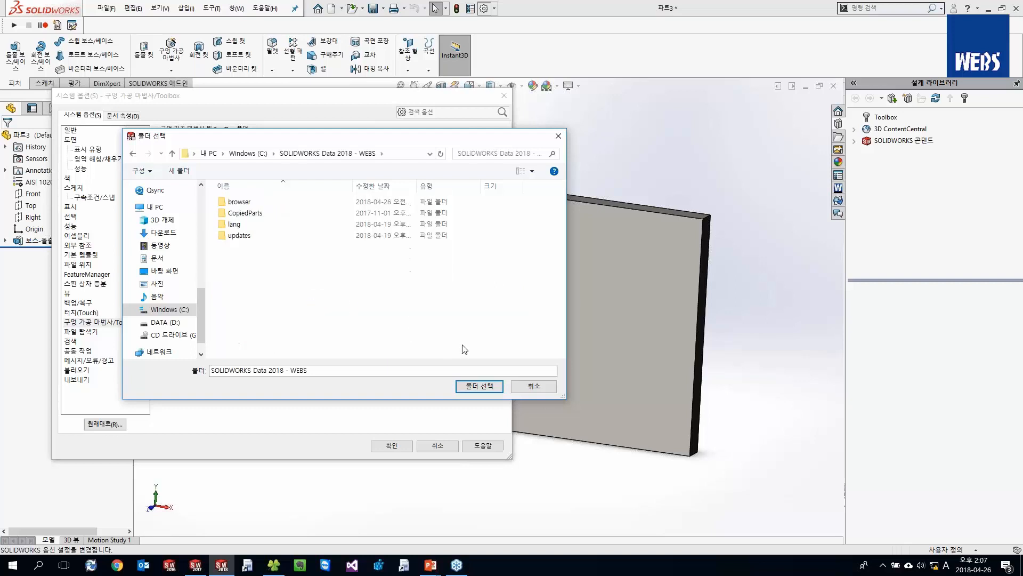
left_click(480, 386)
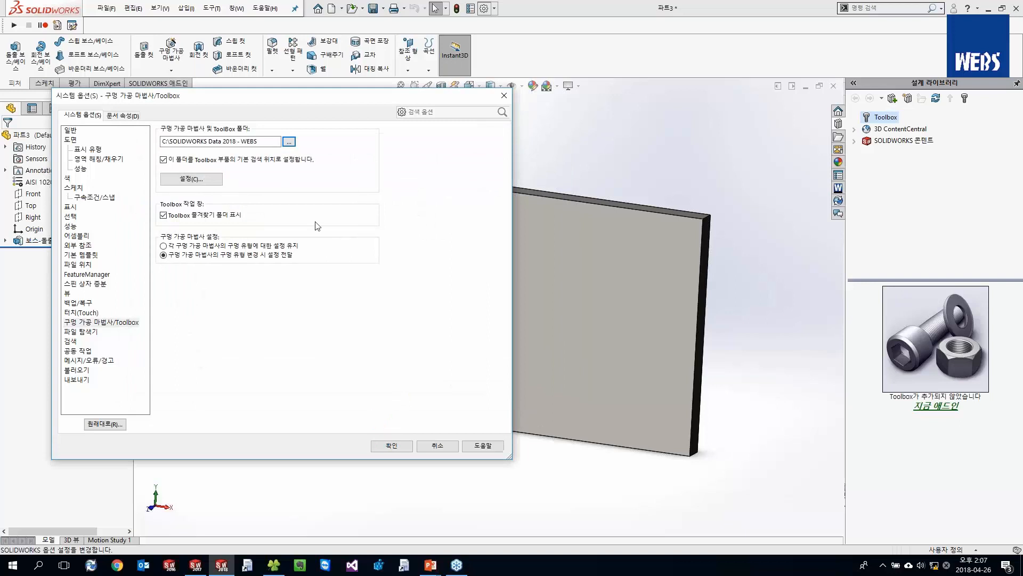
Step: Open the Hole Wizard configuration of the selected Toolbox folder and examine the WEBS standard's straight, counterbore and countersink hole categories
left_click_drag(259, 142, 161, 141)
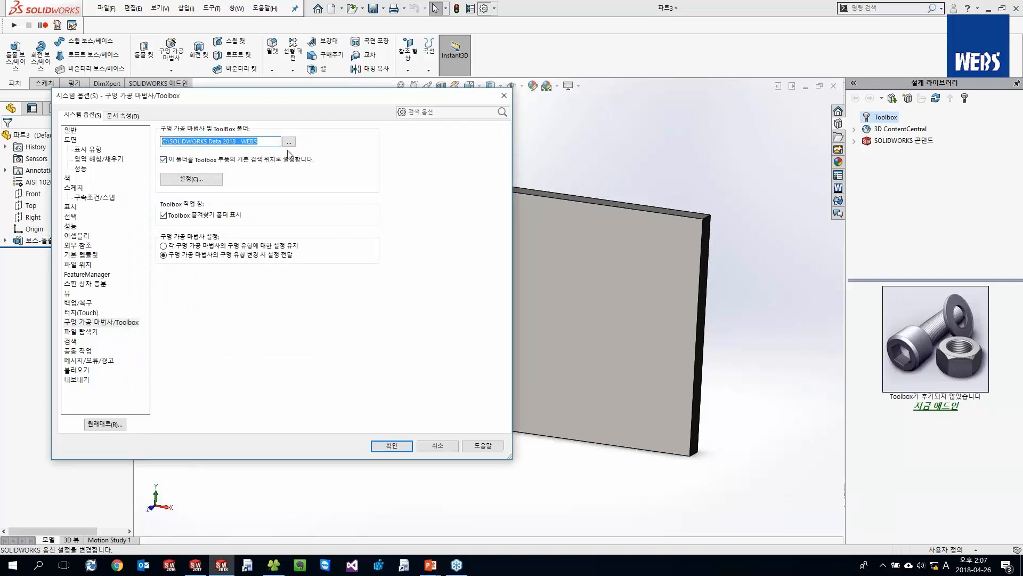
left_click(210, 180)
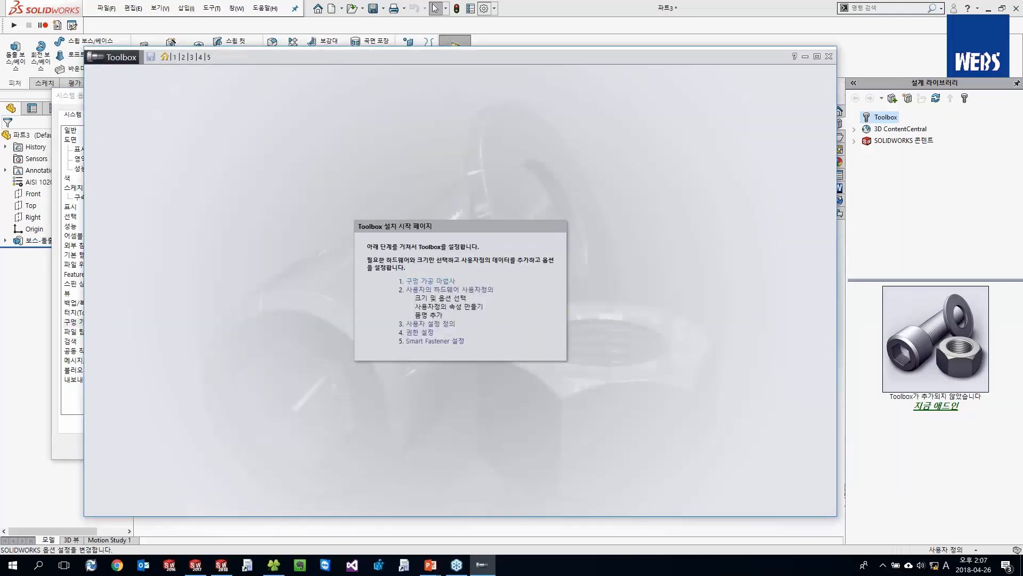
left_click(415, 280)
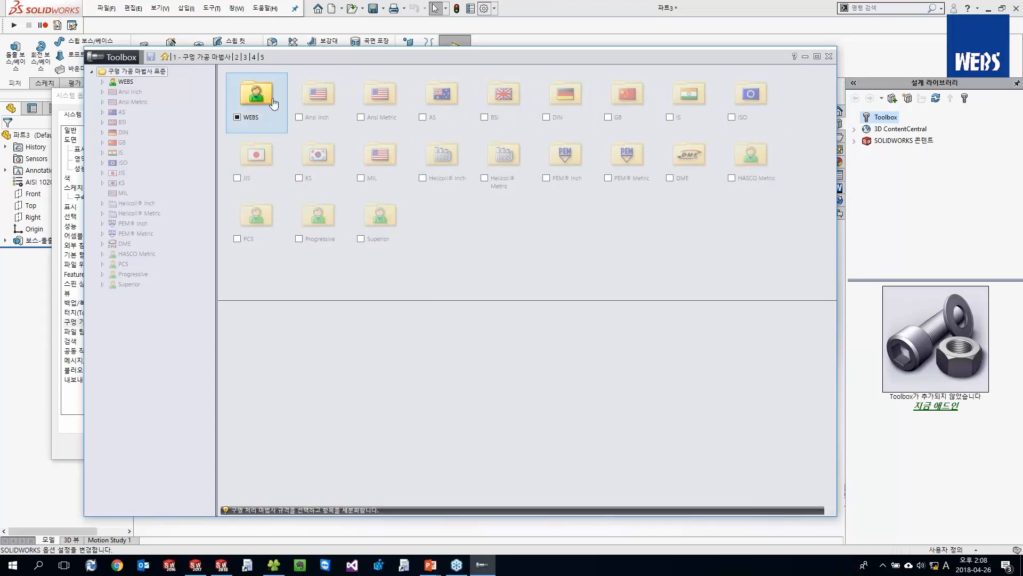
double_click(256, 95)
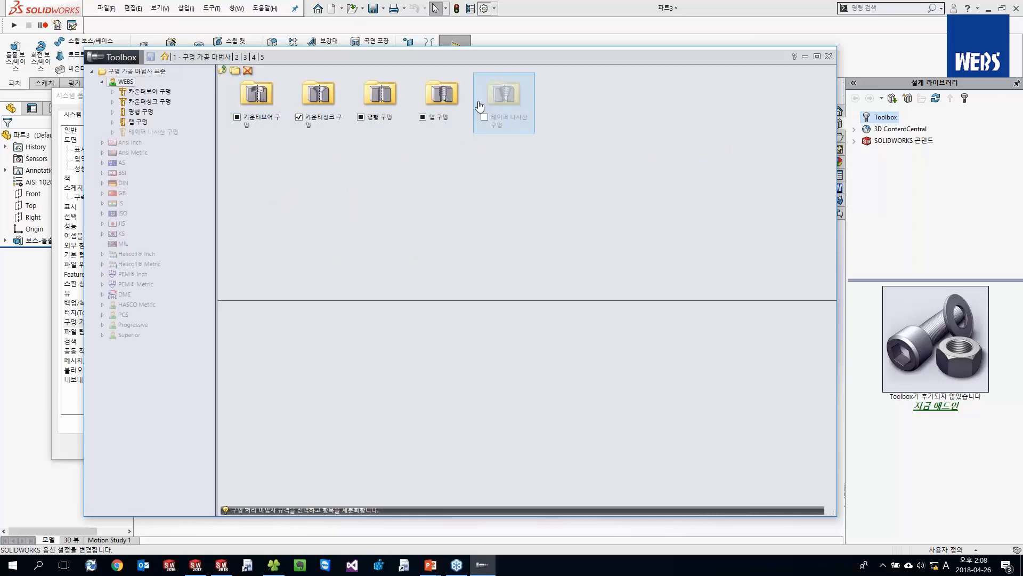
double_click(372, 102)
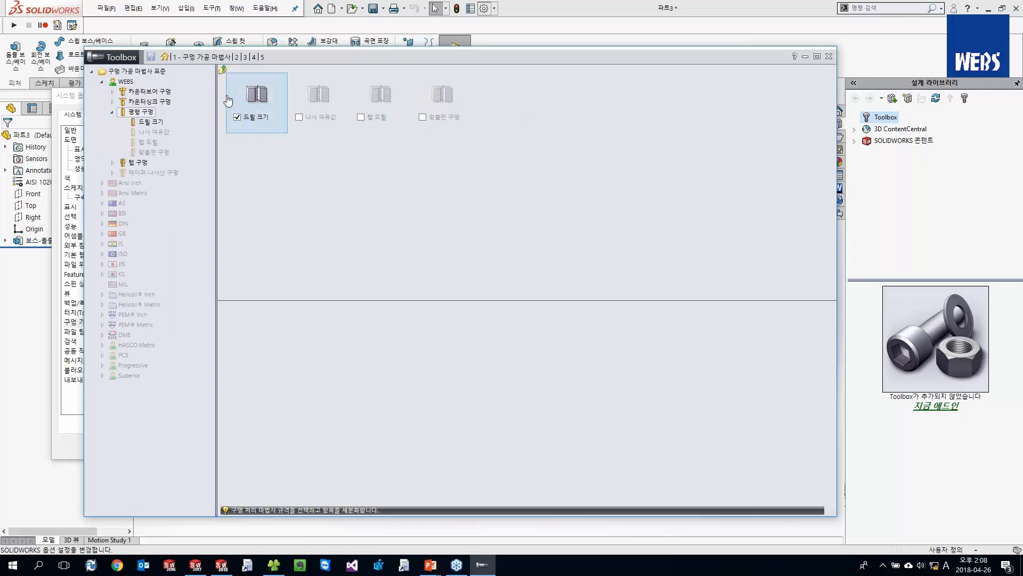
double_click(147, 92)
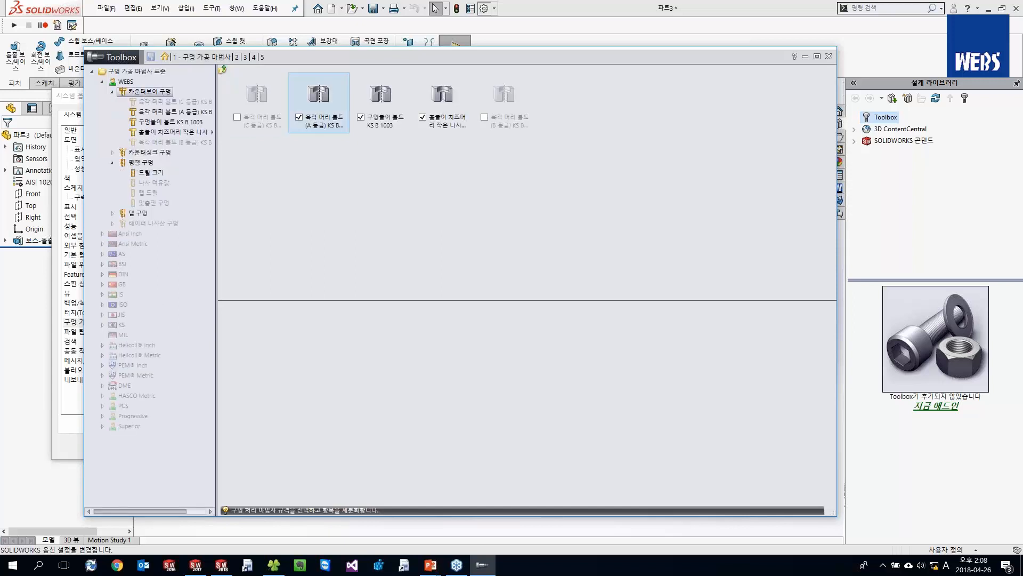
double_click(149, 153)
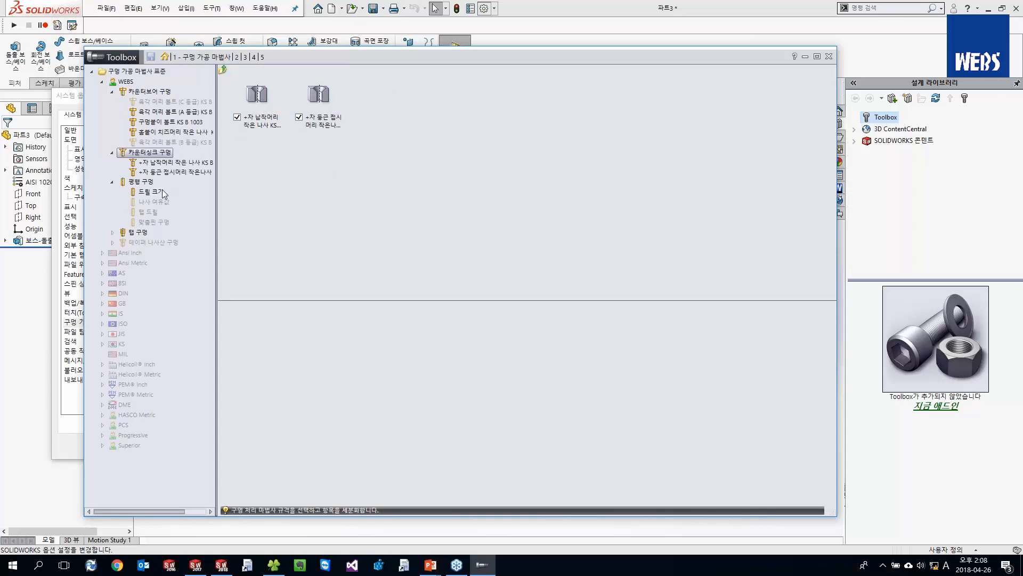
Step: Disable sizes M3.5 and M4 of the KS B 1023 flat cross head screw, enable both again, and save the Toolbox settings
left_click(266, 109)
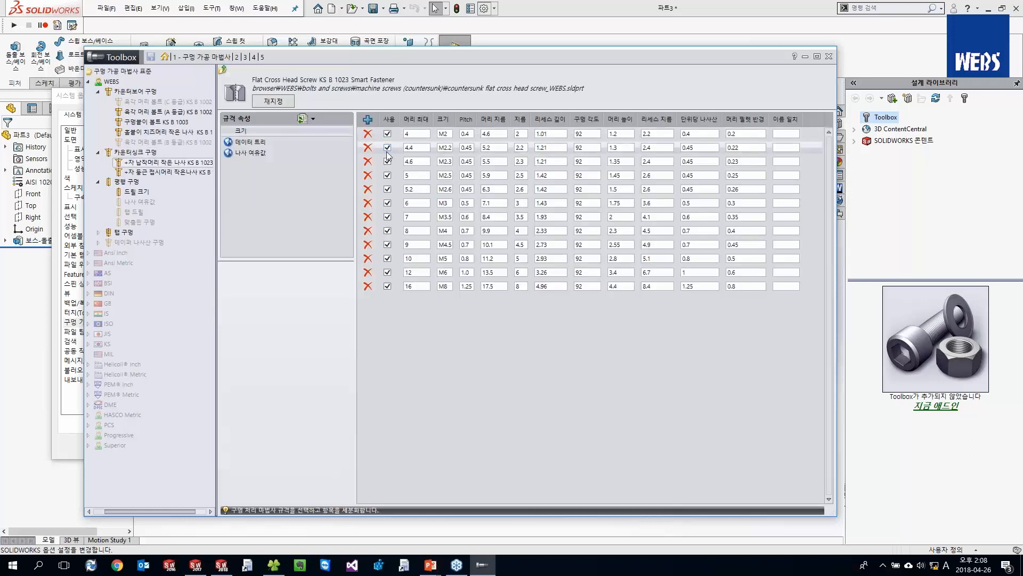
left_click(387, 216)
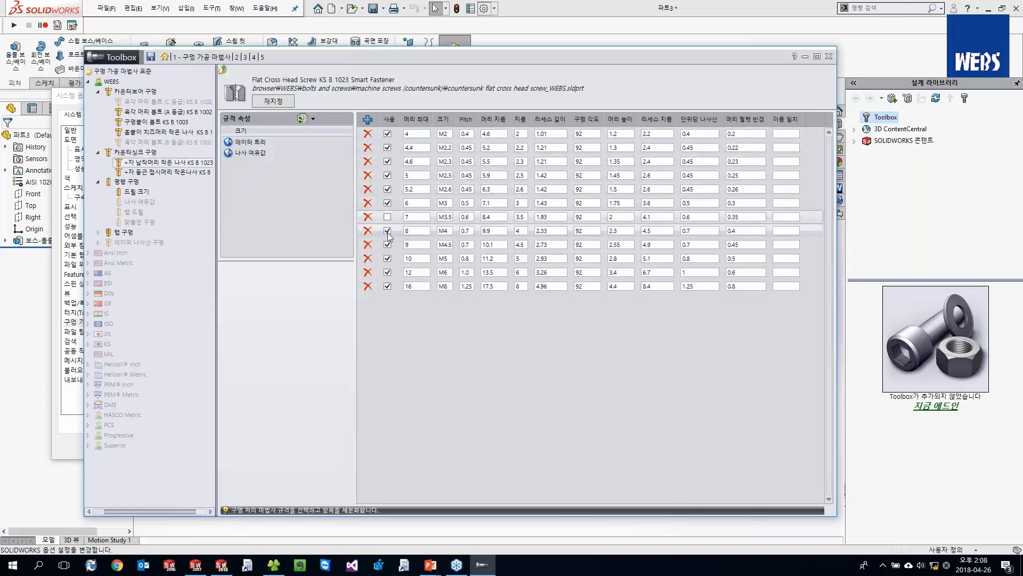
left_click(388, 230)
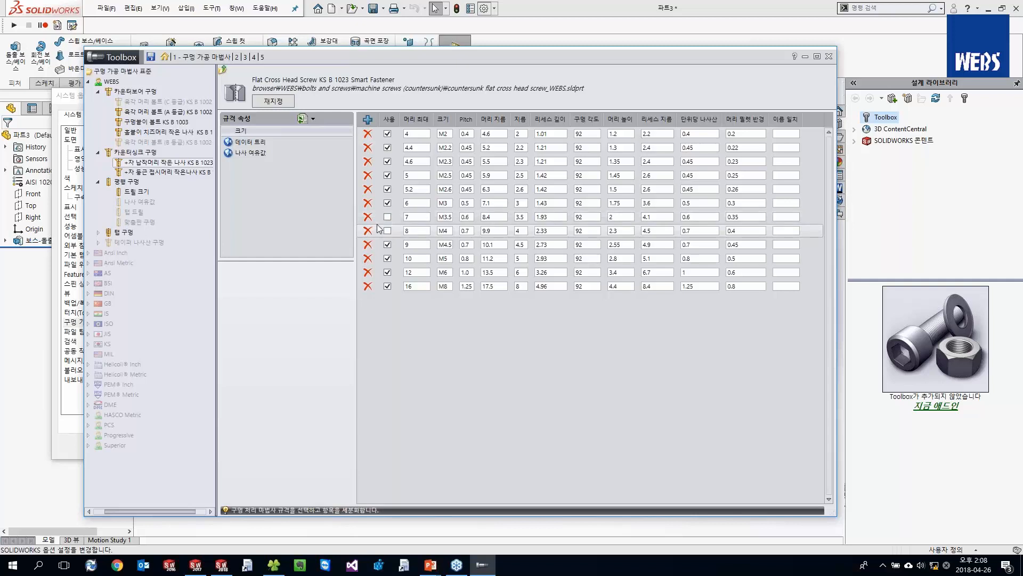
left_click(388, 216)
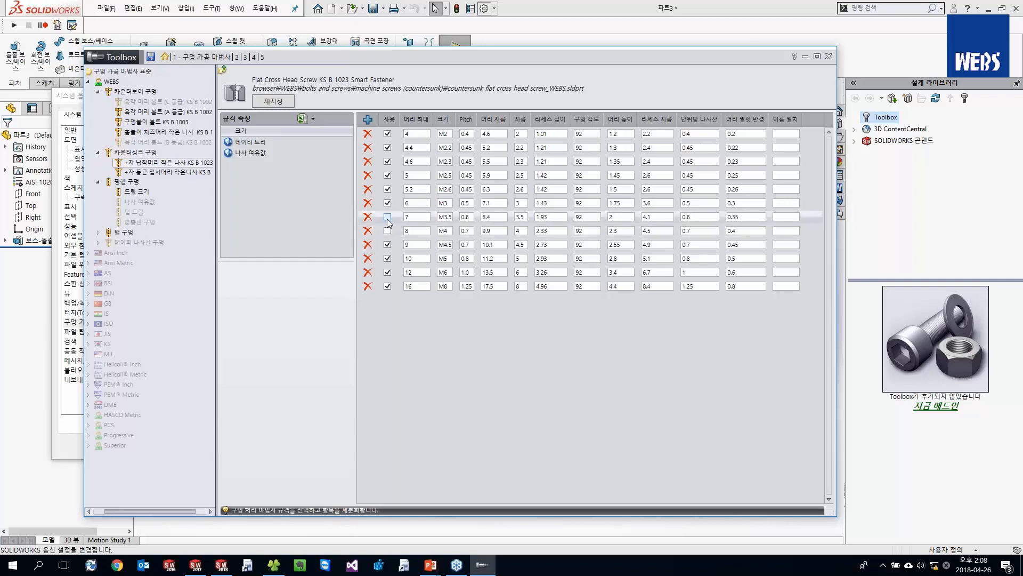
left_click(388, 230)
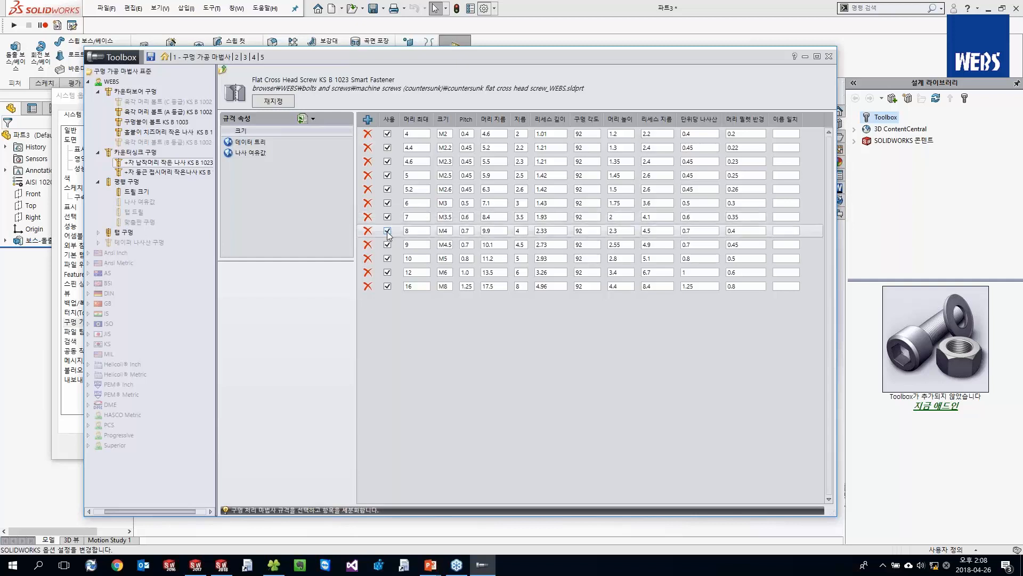
left_click(150, 60)
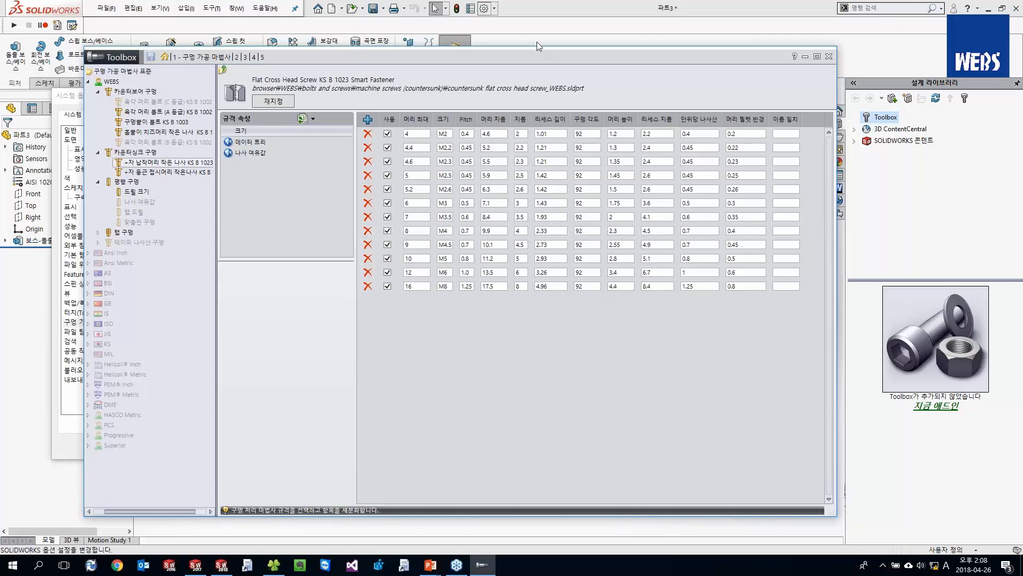
Step: Cancel the system options, start the Hole Wizard in the part, and check which standards it offers for the straight hole
left_click(433, 446)
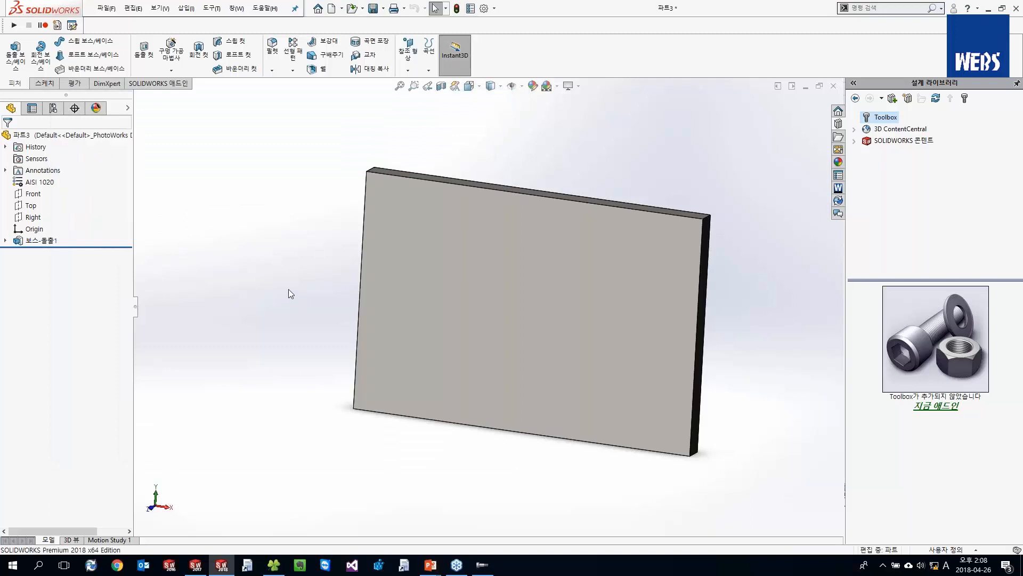
left_click(165, 56)
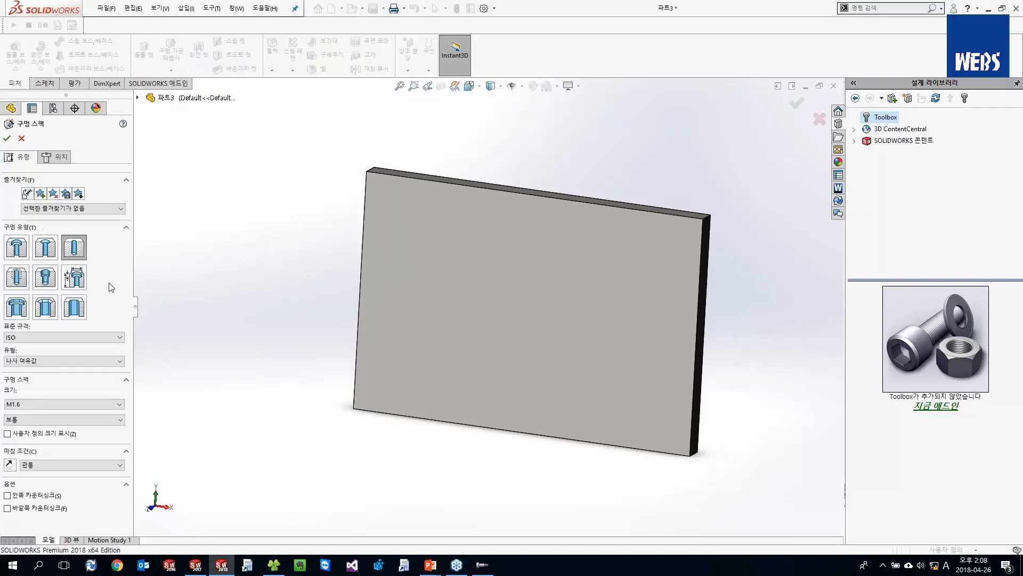
left_click(85, 338)
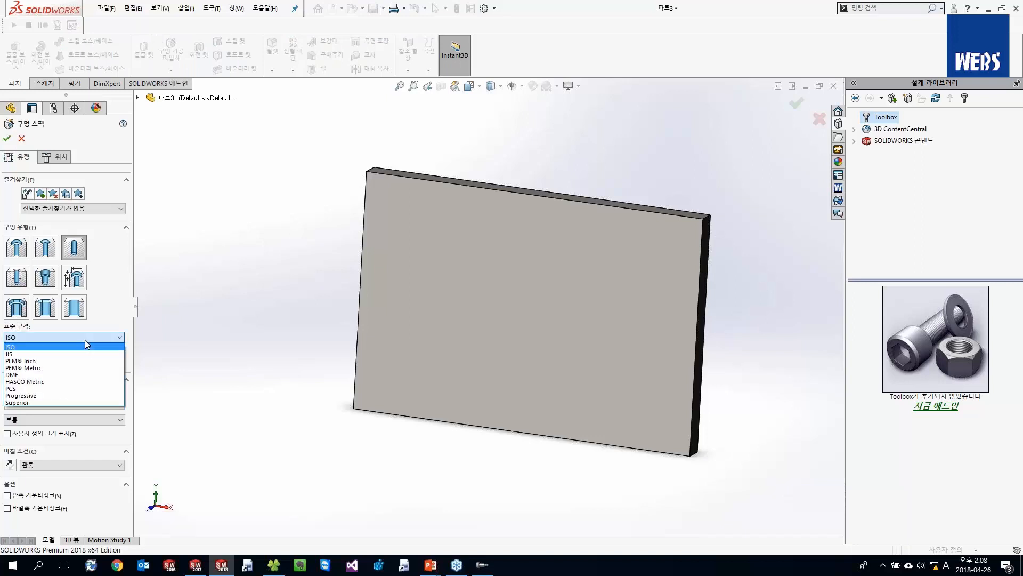
Step: Cancel the Hole Wizard and close SOLIDWORKS without saving the modified part
left_click(85, 339)
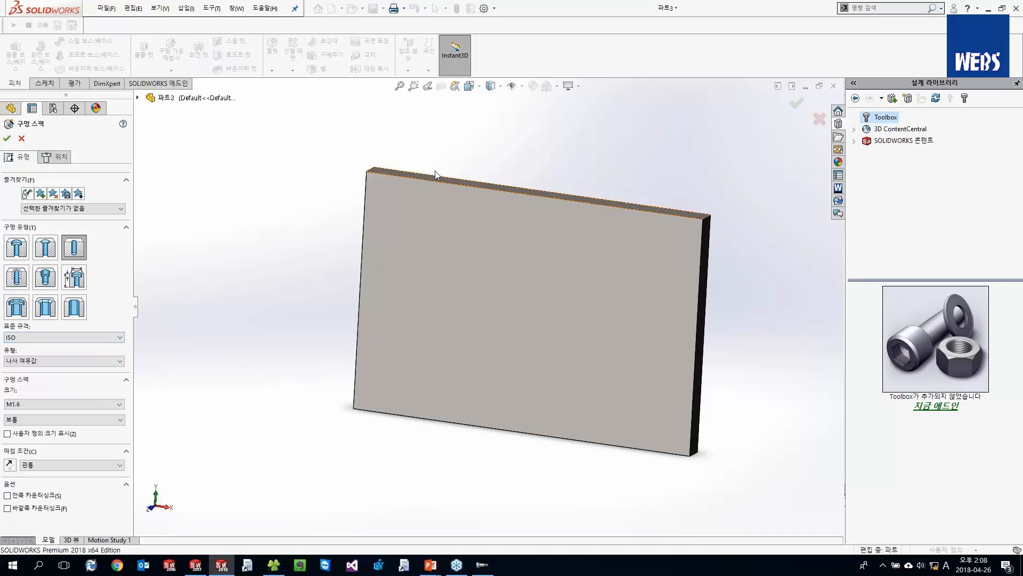
left_click(819, 118)
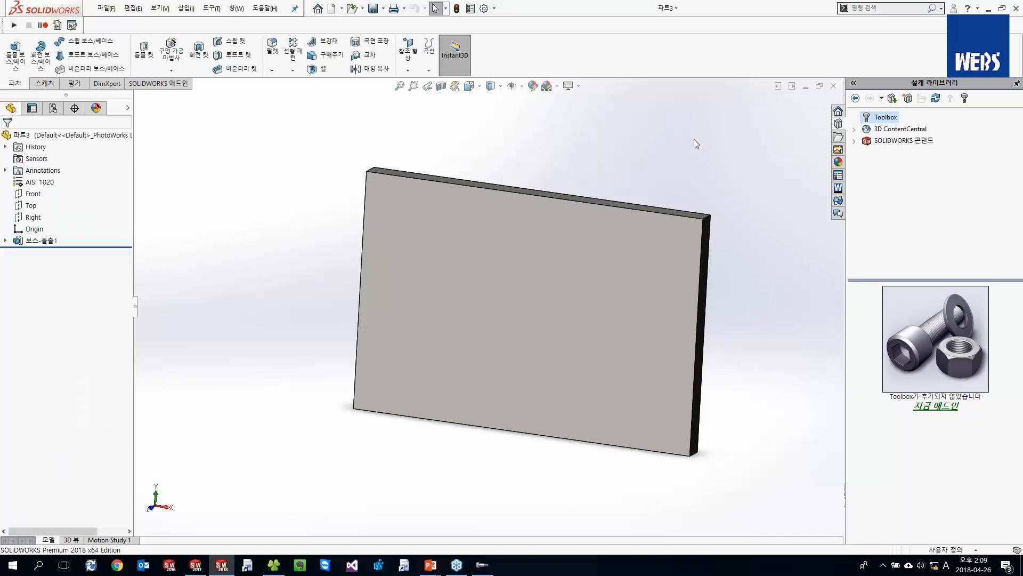
left_click(1017, 9)
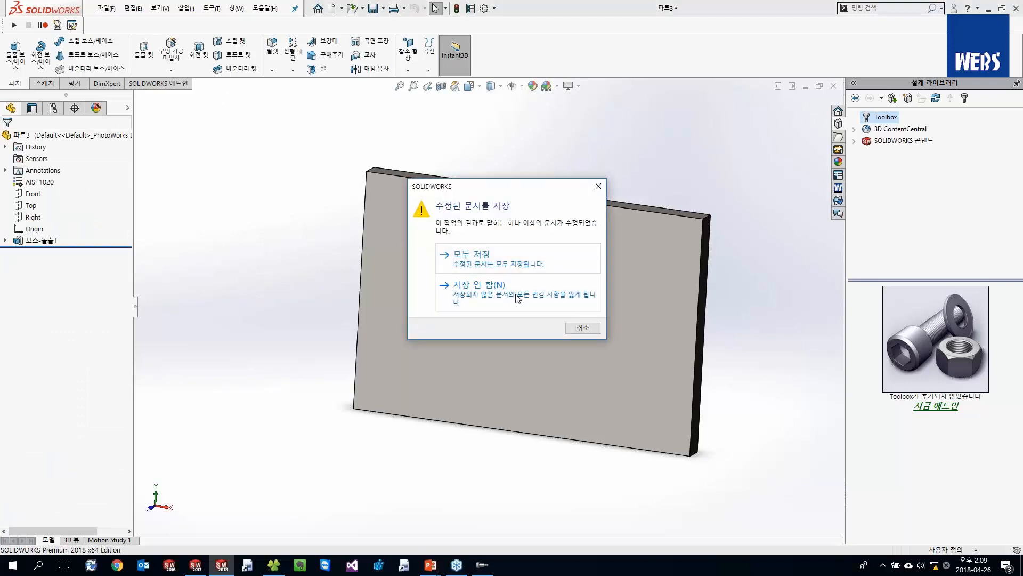
left_click(520, 290)
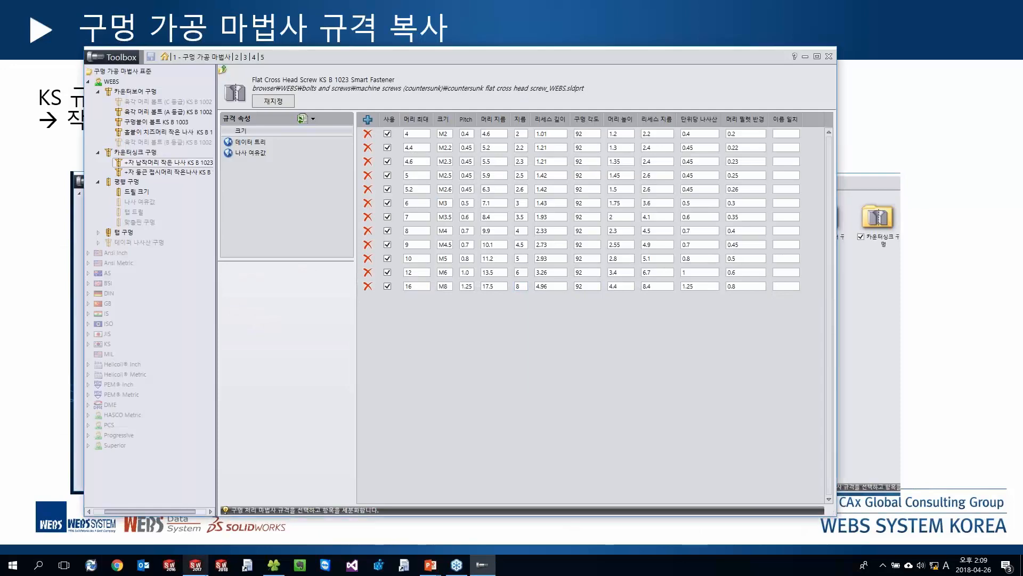
Step: Switch back to the Toolbox settings, open the form for adding a size to the KS B 1023 flat cross head screw, and cancel it
left_click(484, 568)
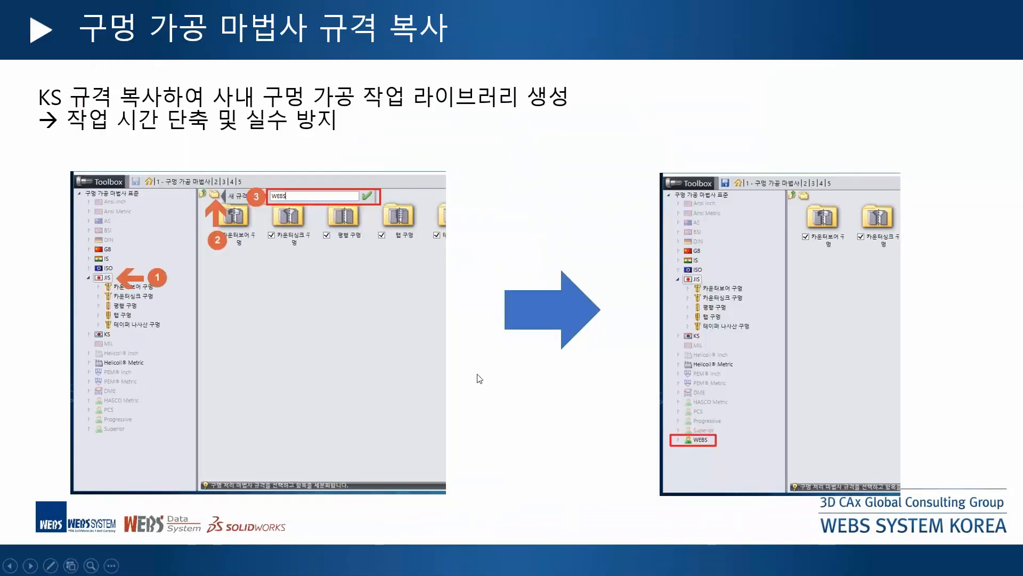
key("alt+Tab")
left_click(510, 261)
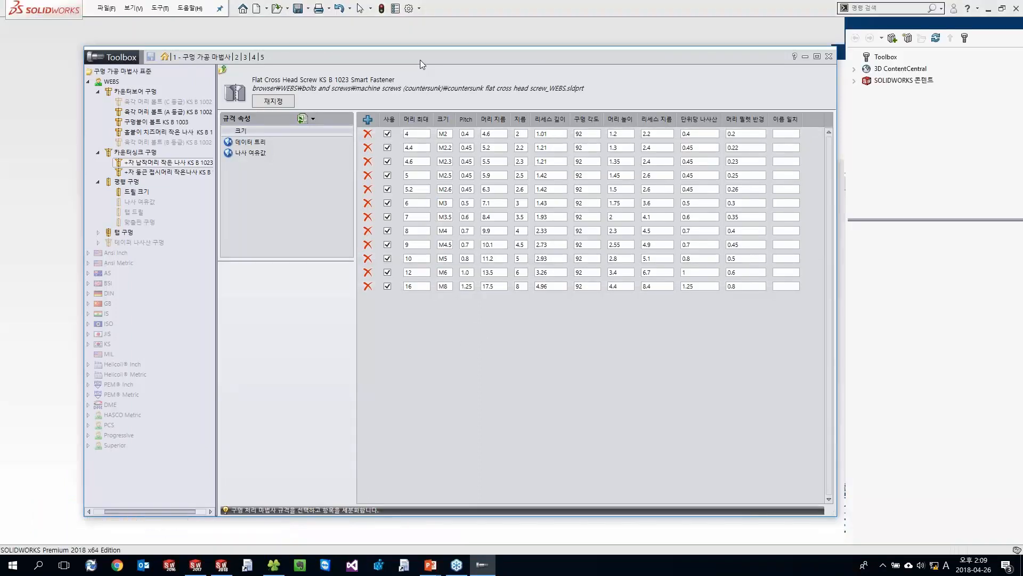
left_click_drag(420, 55, 421, 50)
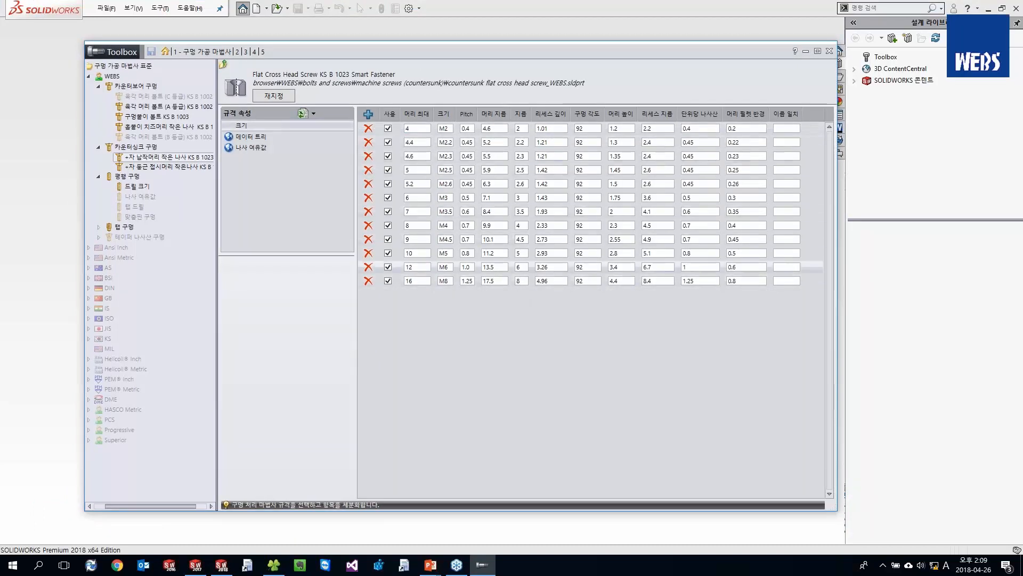
left_click(368, 115)
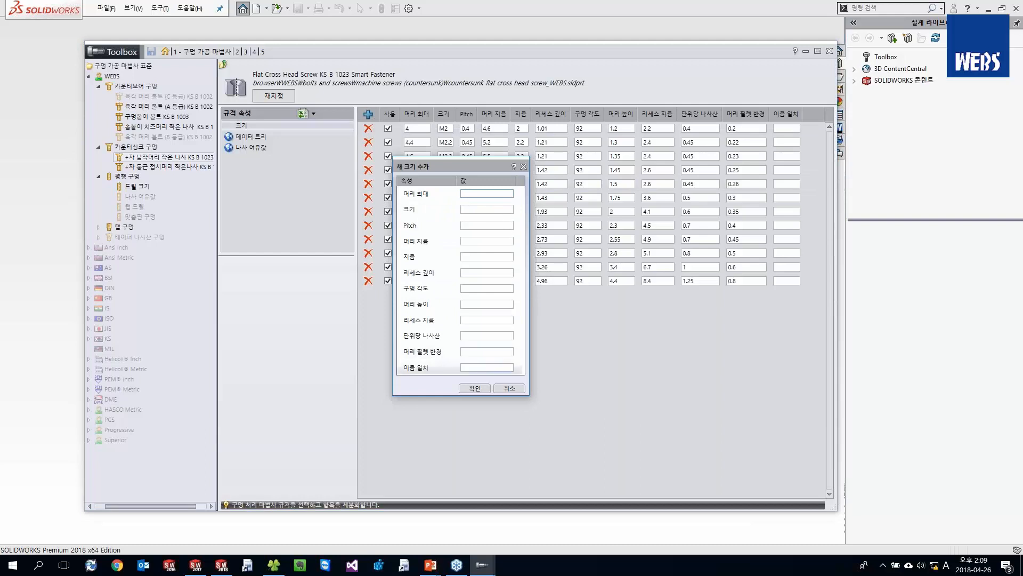
left_click(510, 388)
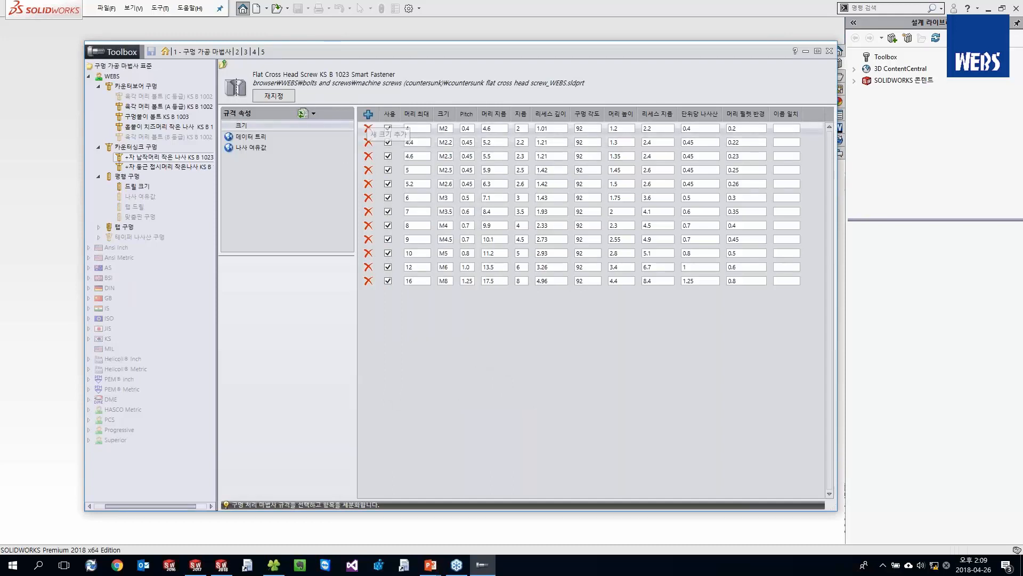
Step: Check the import and export options for the flat cross head screw's hole data table
left_click(617, 184)
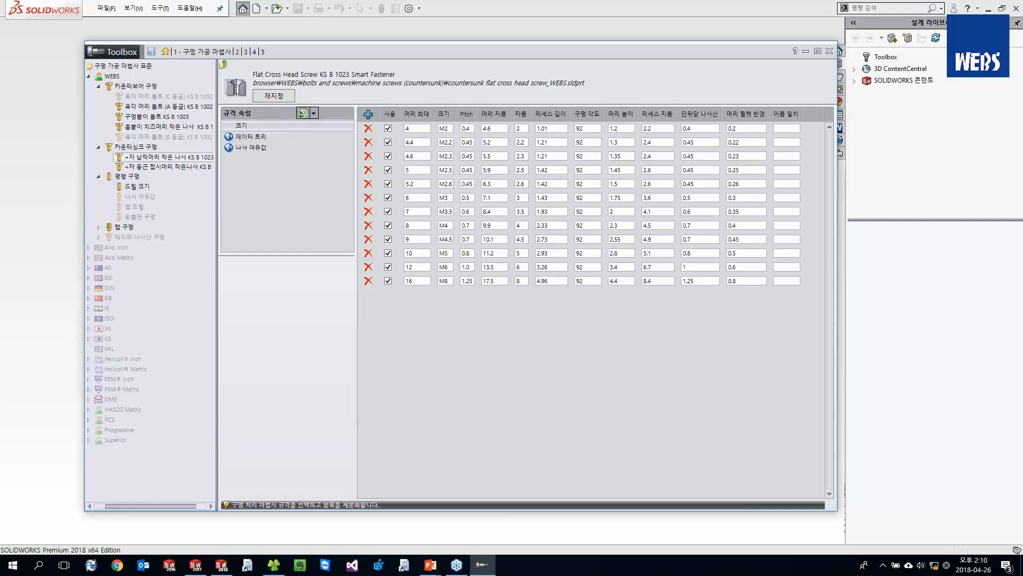
left_click(314, 113)
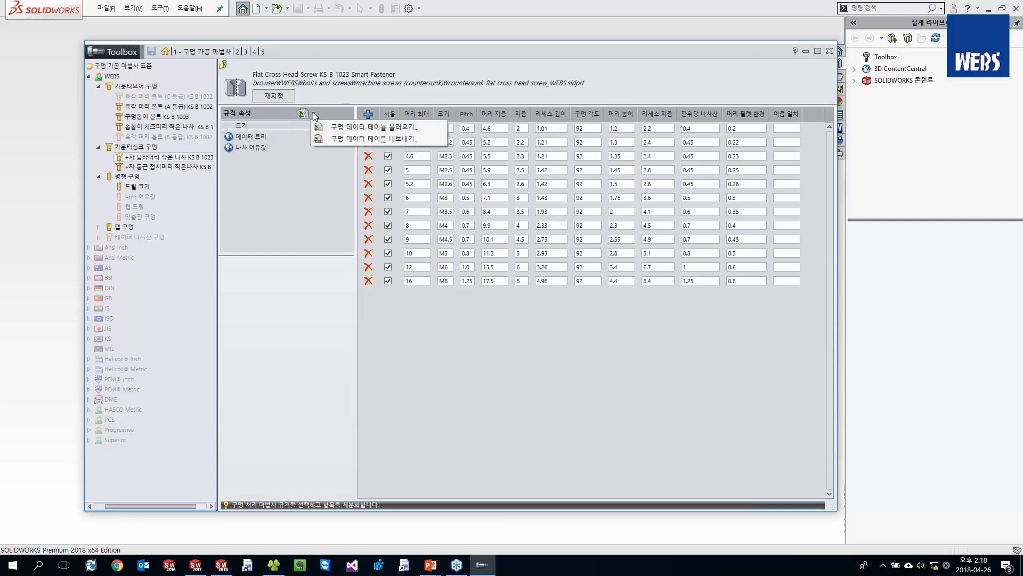
left_click(359, 140)
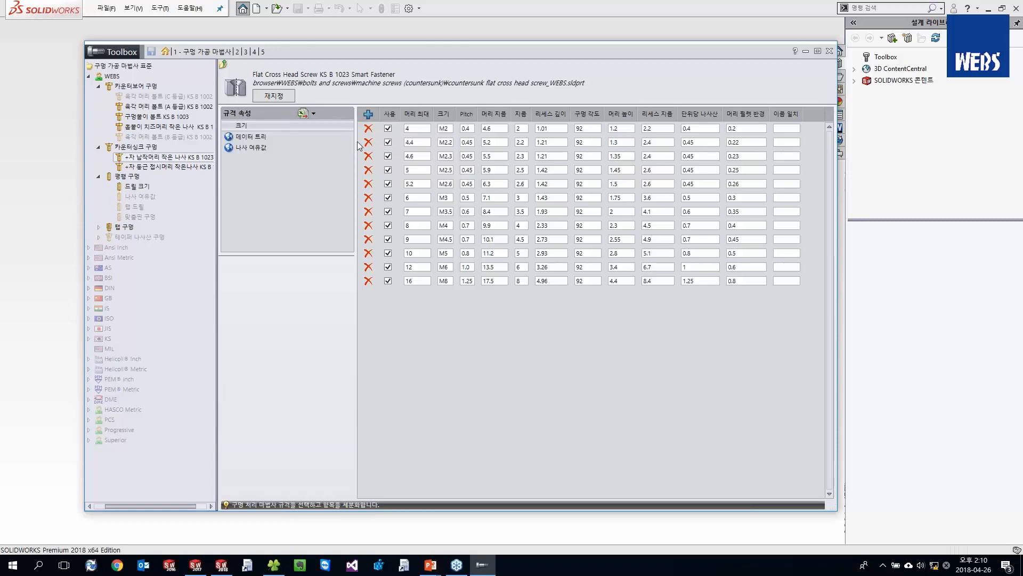
left_click(543, 350)
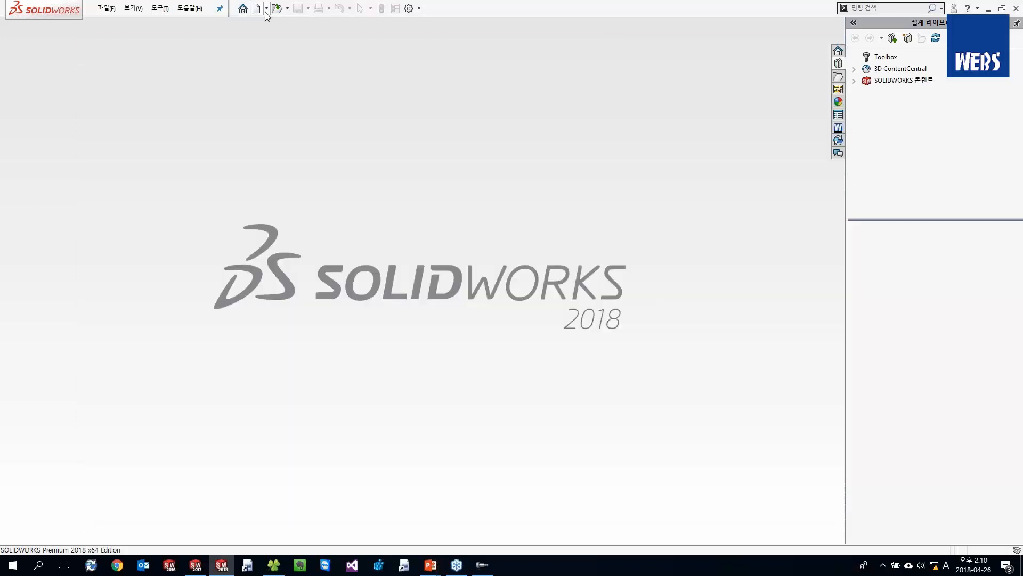
Step: Create a new part from the 파트1 template, check the standards offered in the Hole Wizard, and cancel the command
left_click(257, 8)
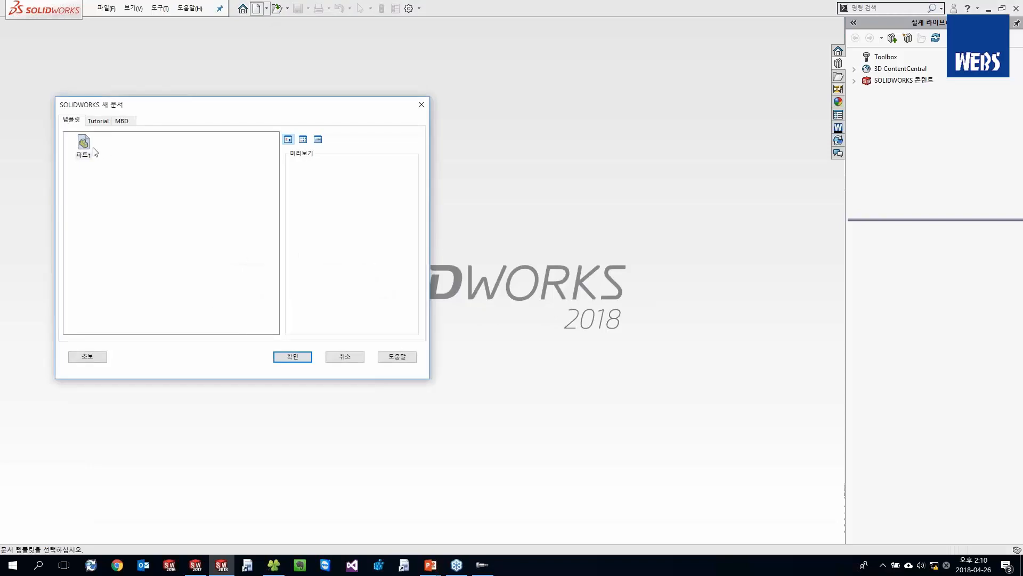
left_click(94, 151)
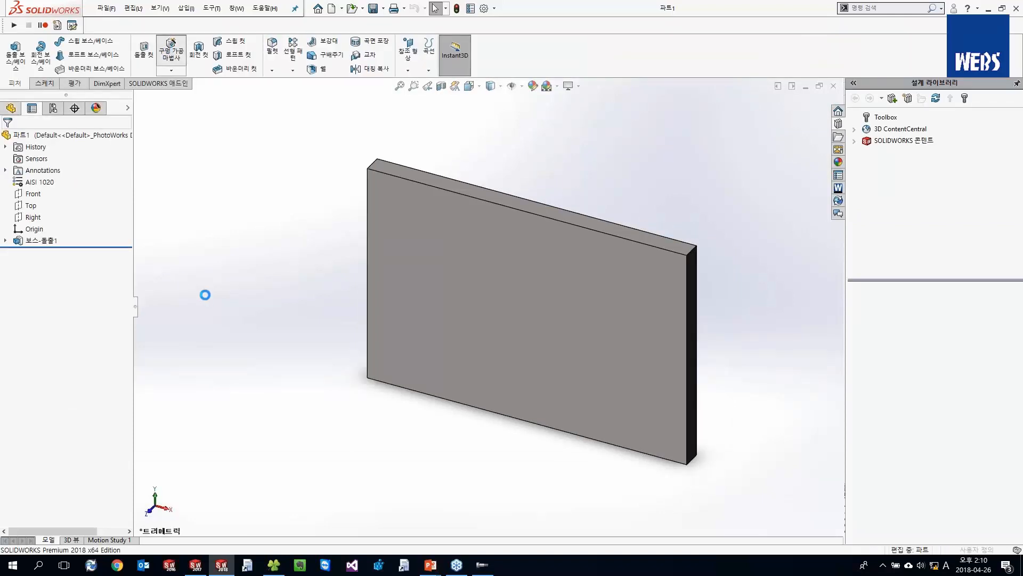
left_click(79, 337)
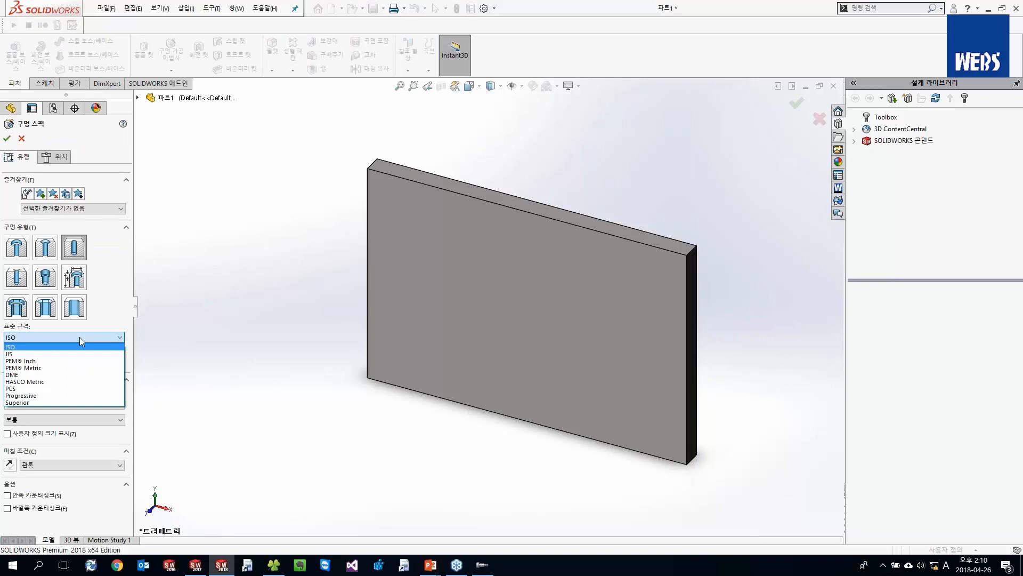
key("Escape")
key("Escape")
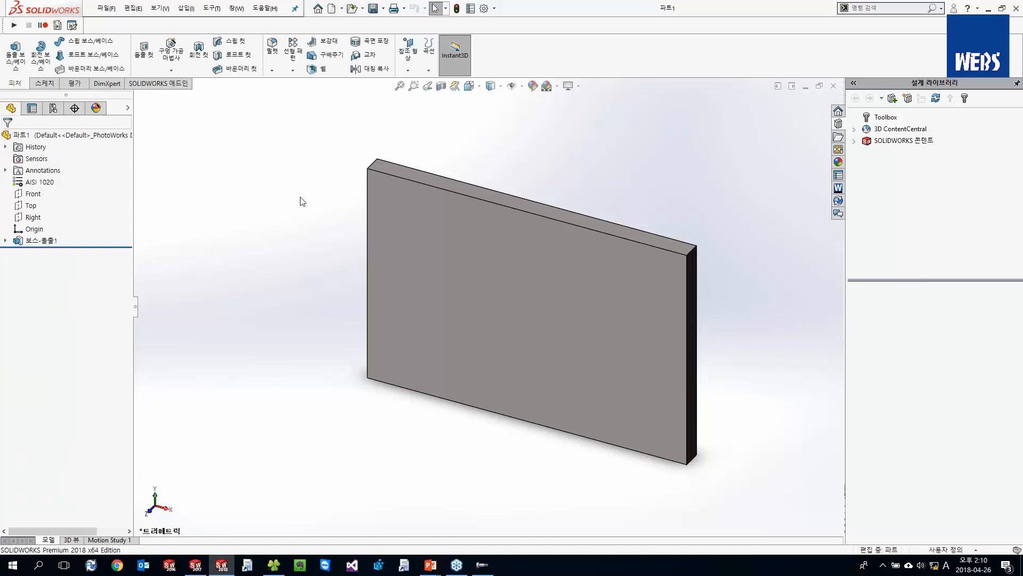
Step: Set the Hole Wizard and Toolbox folder to C:\SOLIDWORKS Data 2018 - WEBS in the system options and accept the options
left_click(484, 9)
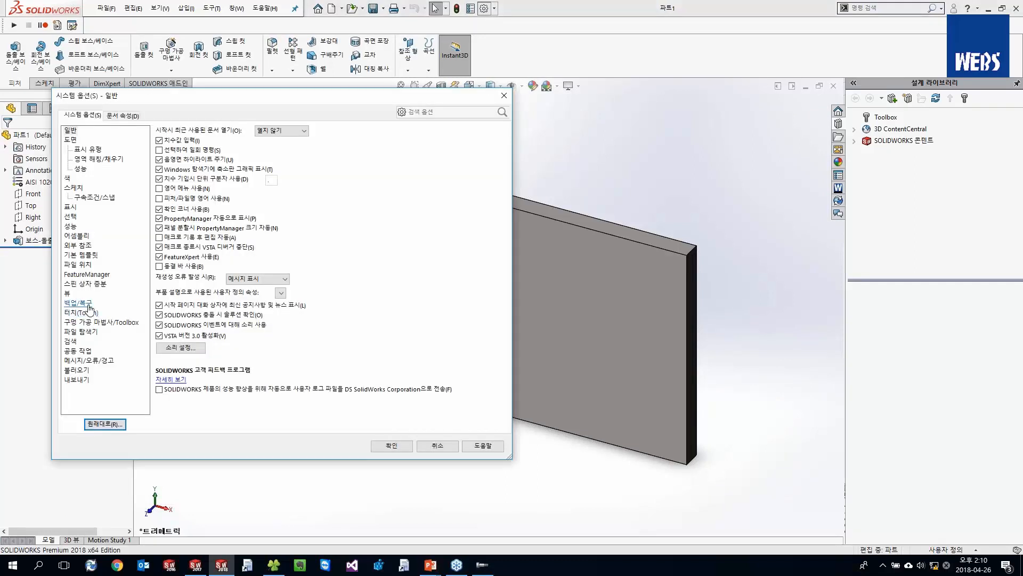
left_click(101, 322)
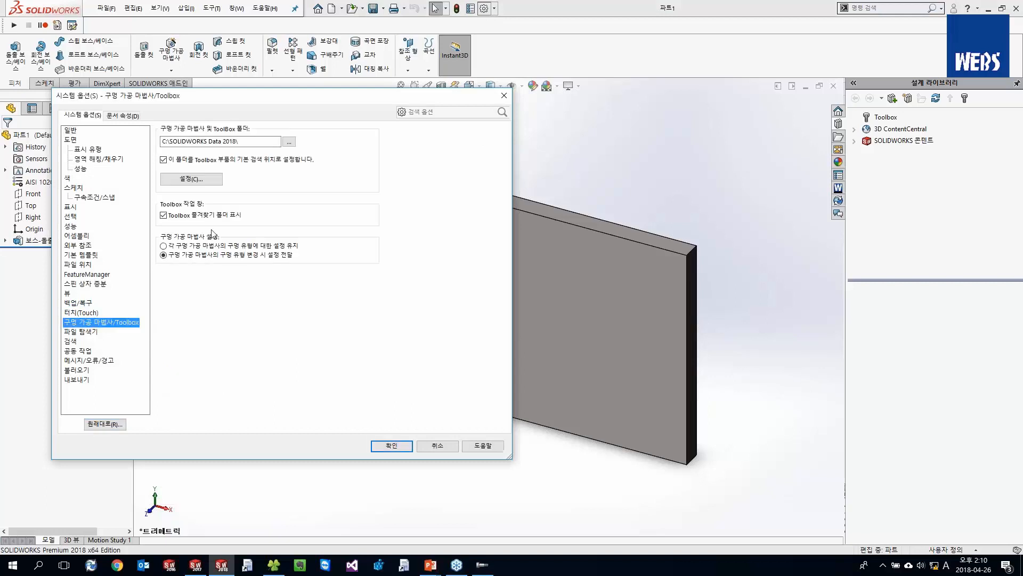
left_click_drag(240, 140, 162, 141)
left_click(258, 146)
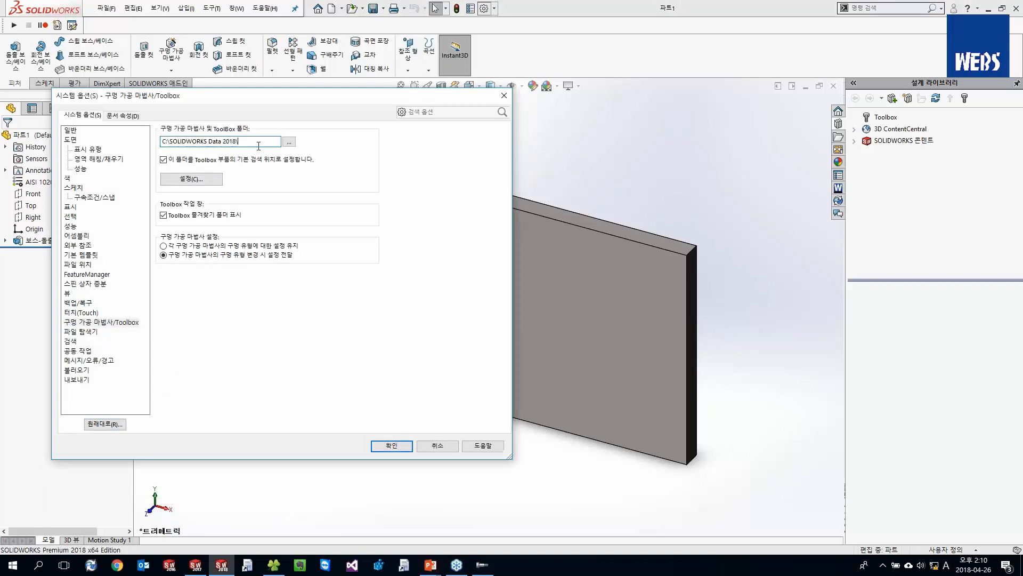
left_click(288, 141)
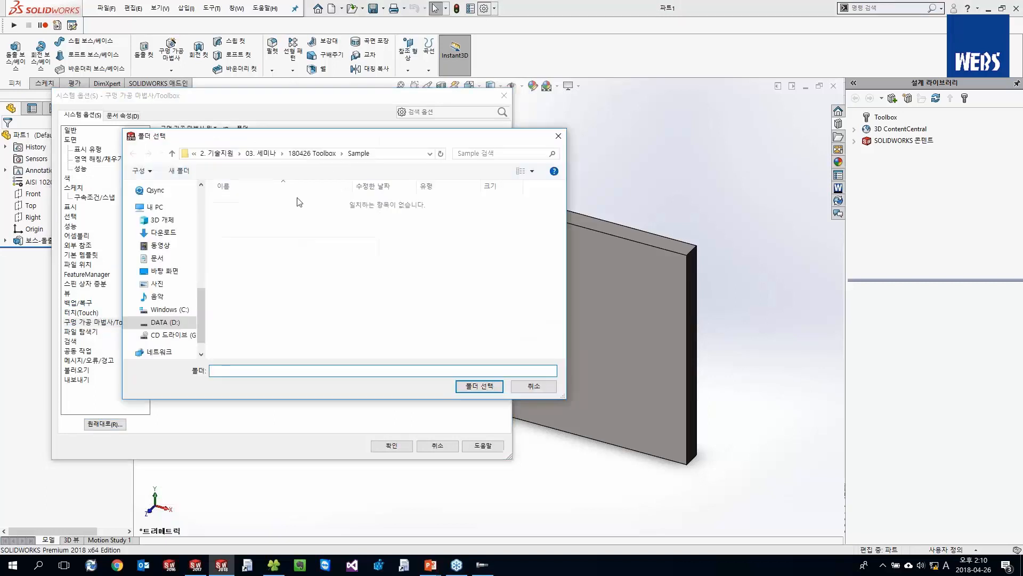
left_click(161, 312)
scroll(277, 298, "down", 3)
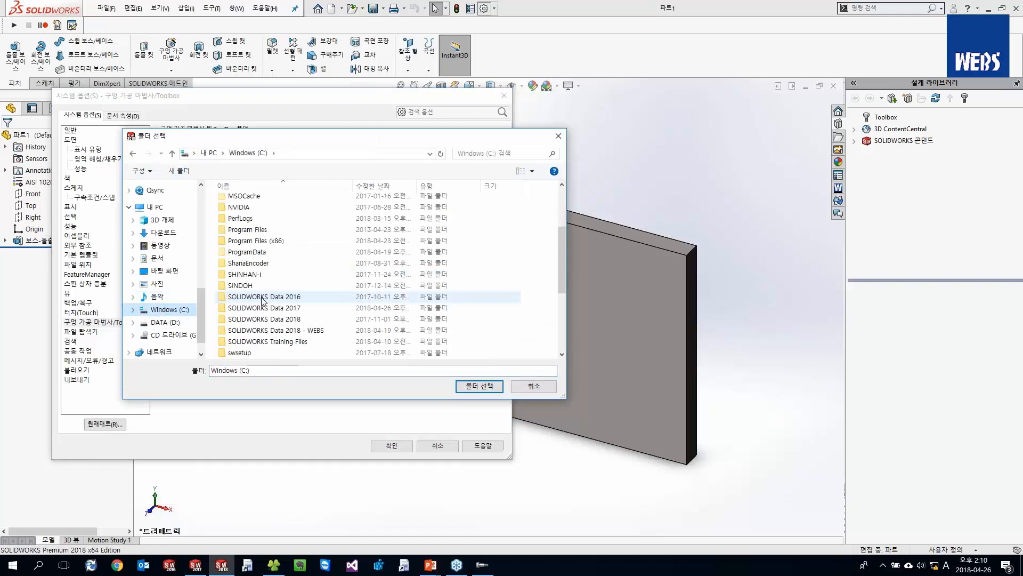
left_click(278, 333)
double_click(278, 334)
left_click(479, 386)
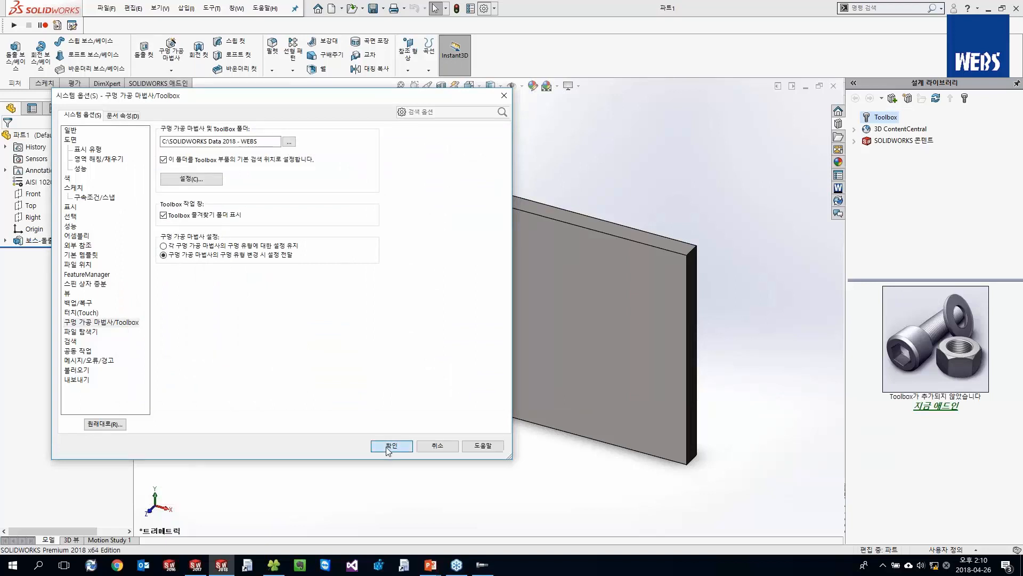
key("Return")
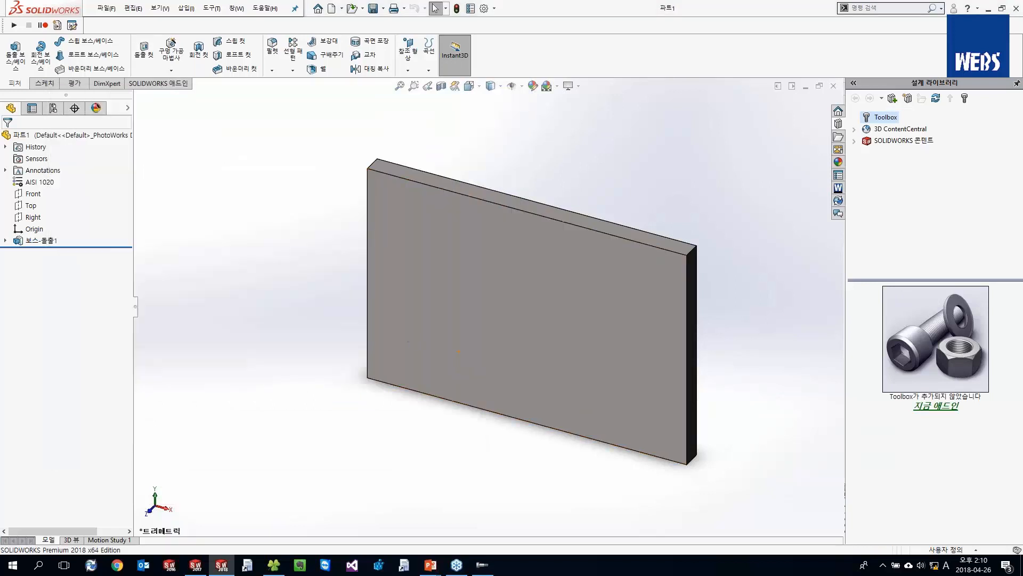
Step: Start the Hole Wizard and choose the WEBS standard and the drill size type (드릴 크기) for the straight hole
left_click(171, 50)
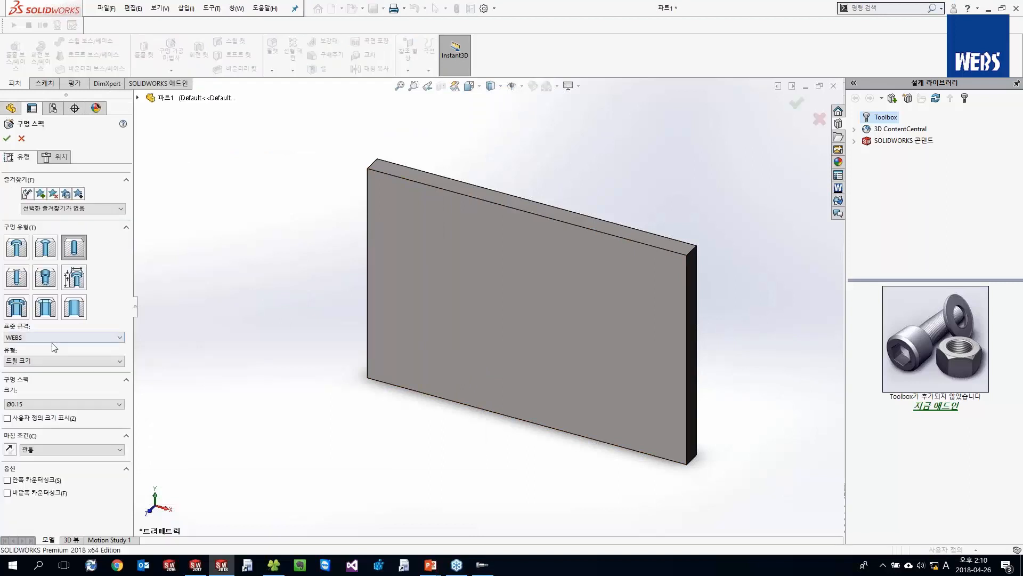
left_click(31, 337)
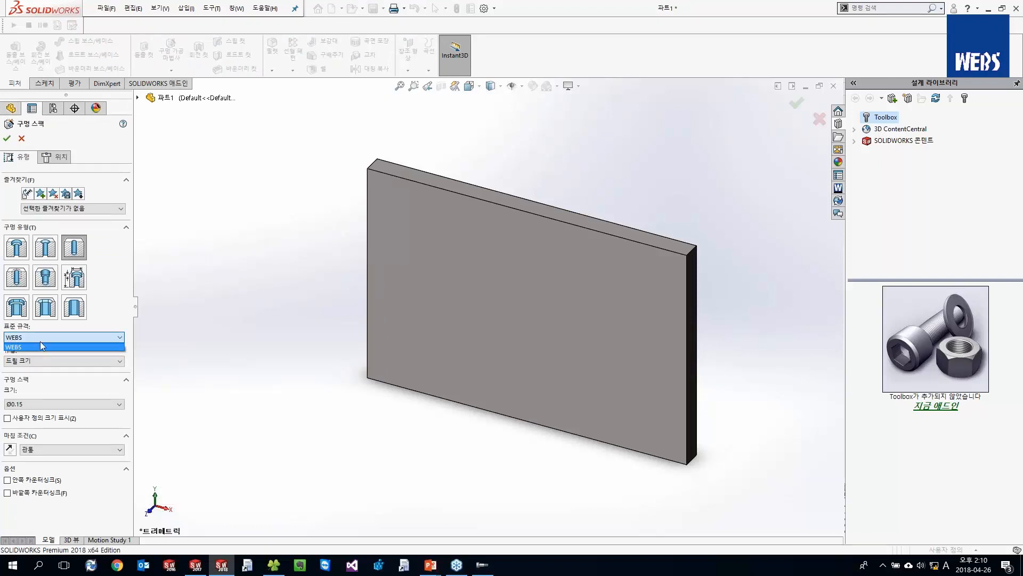
left_click(41, 346)
left_click(37, 362)
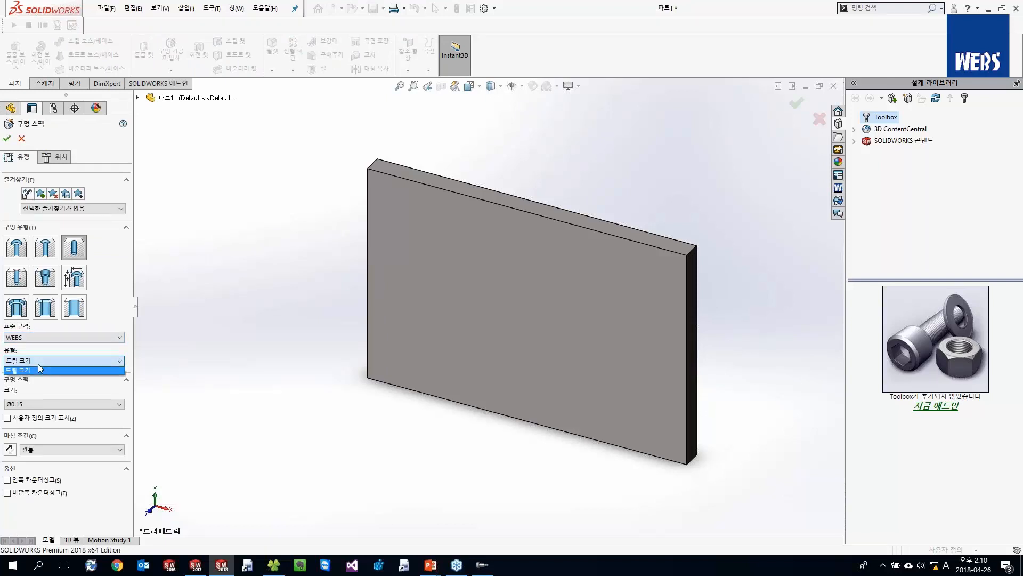
left_click(25, 370)
Step: Switch the hole specification to a straight tap of the WEBS standard, type tapped hole (탭 구멍), size M2
left_click(16, 279)
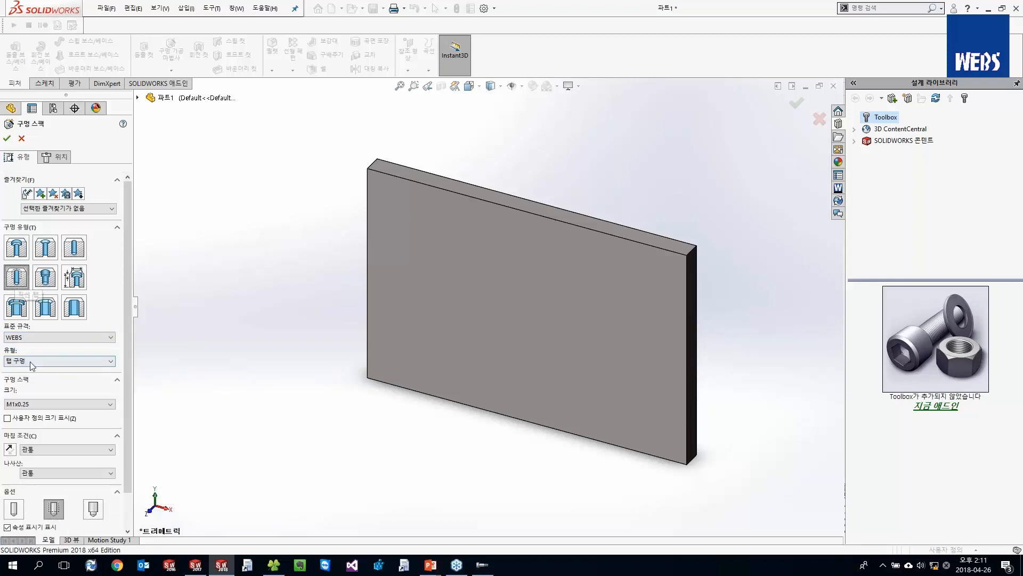
left_click(35, 337)
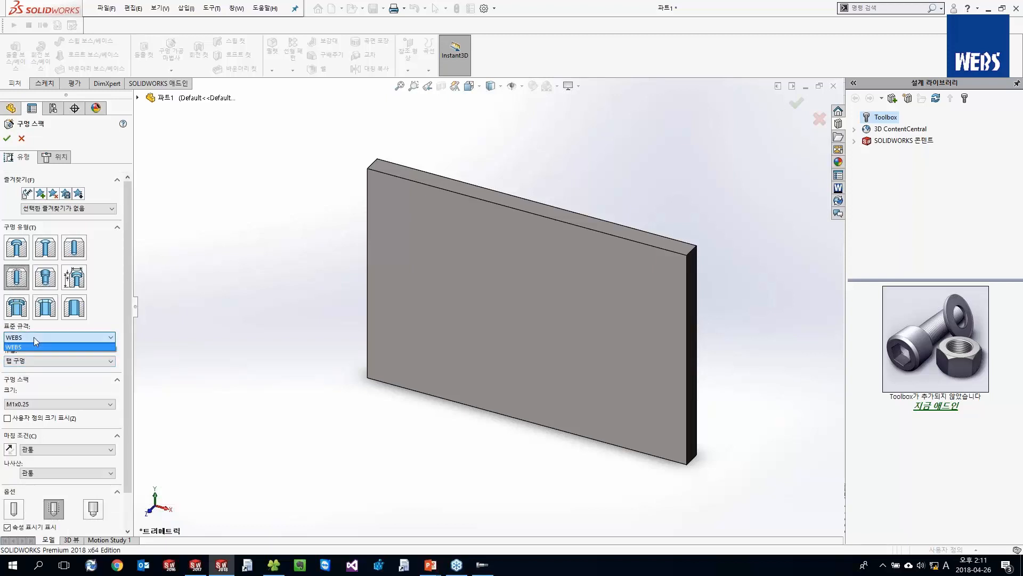
left_click(33, 362)
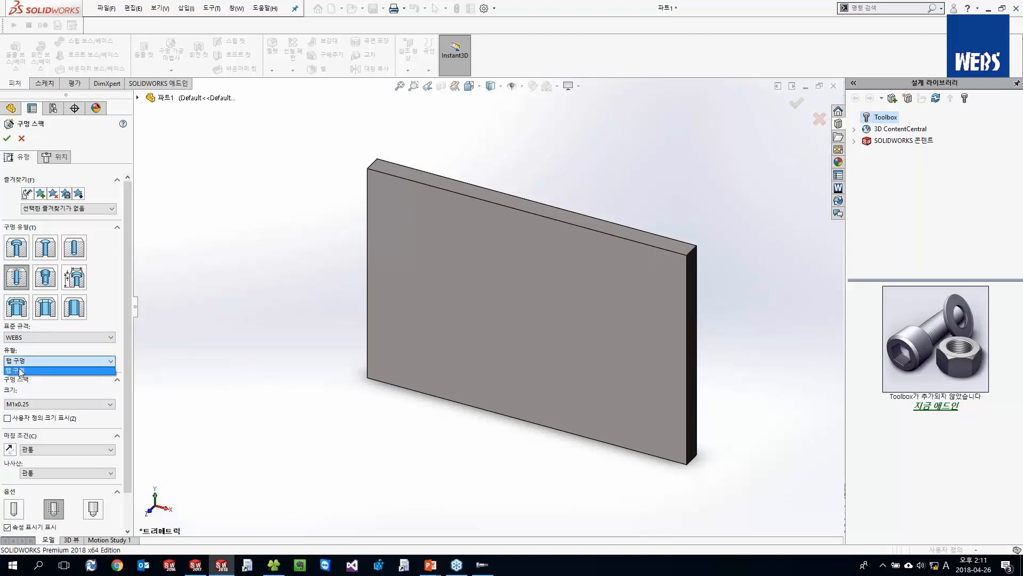
left_click(30, 363)
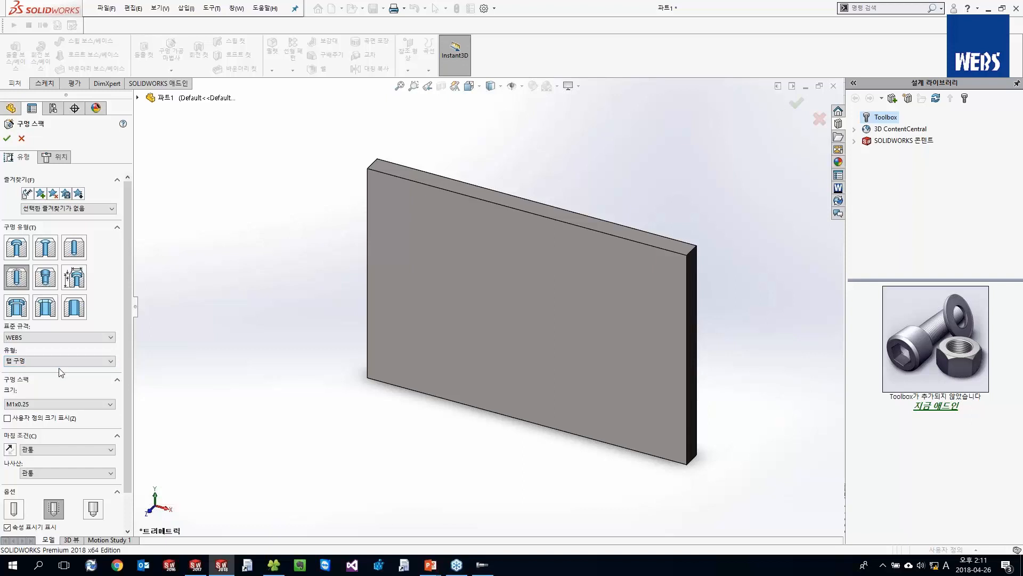
left_click(42, 409)
left_click(42, 410)
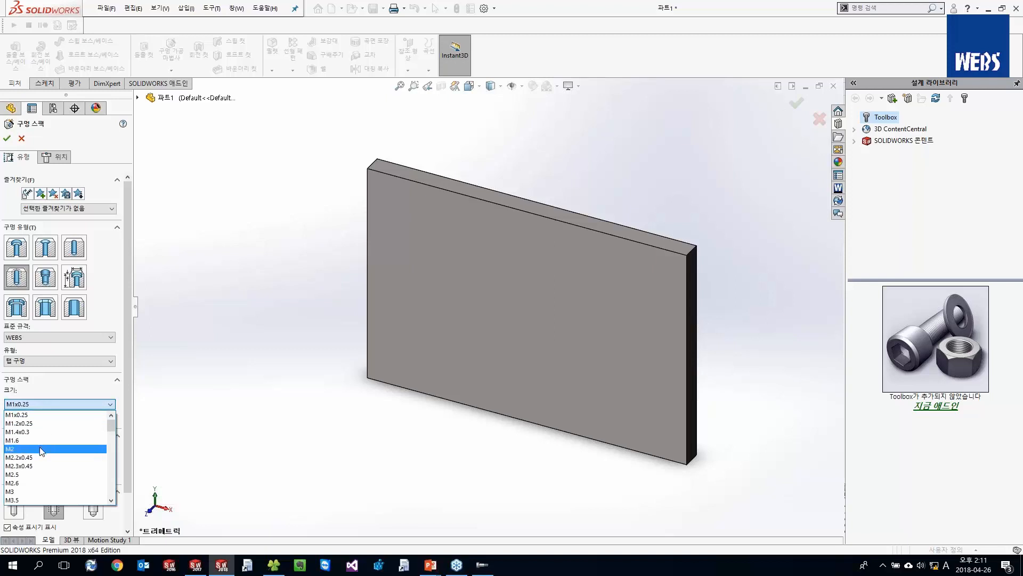
left_click(39, 446)
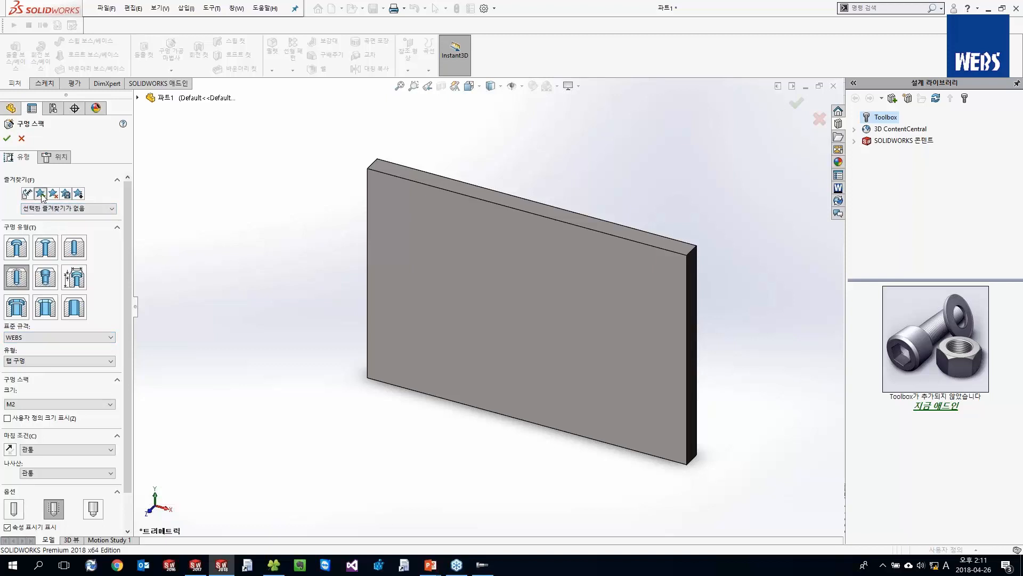
Step: Save the tap settings as the favourite M2 나사 구멍, try size M1x0.25, and reapply that favourite
left_click(40, 194)
left_click(193, 207)
left_click(44, 253)
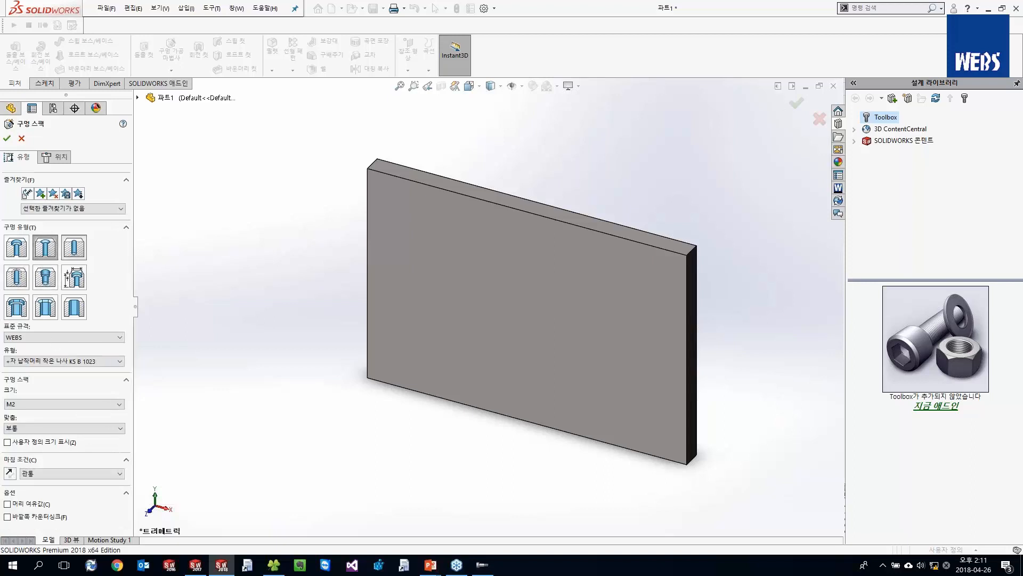
left_click(51, 406)
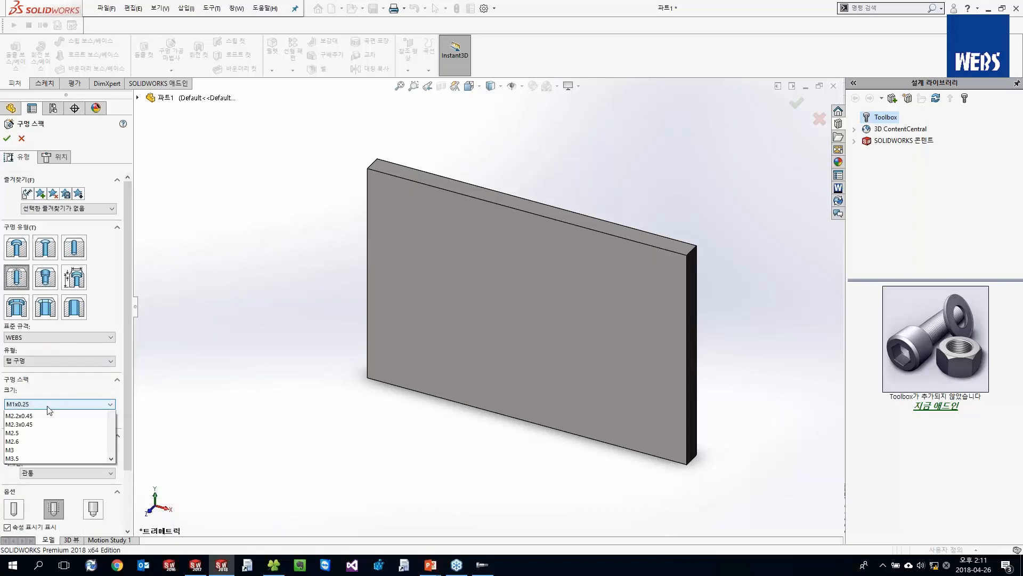
left_click(44, 414)
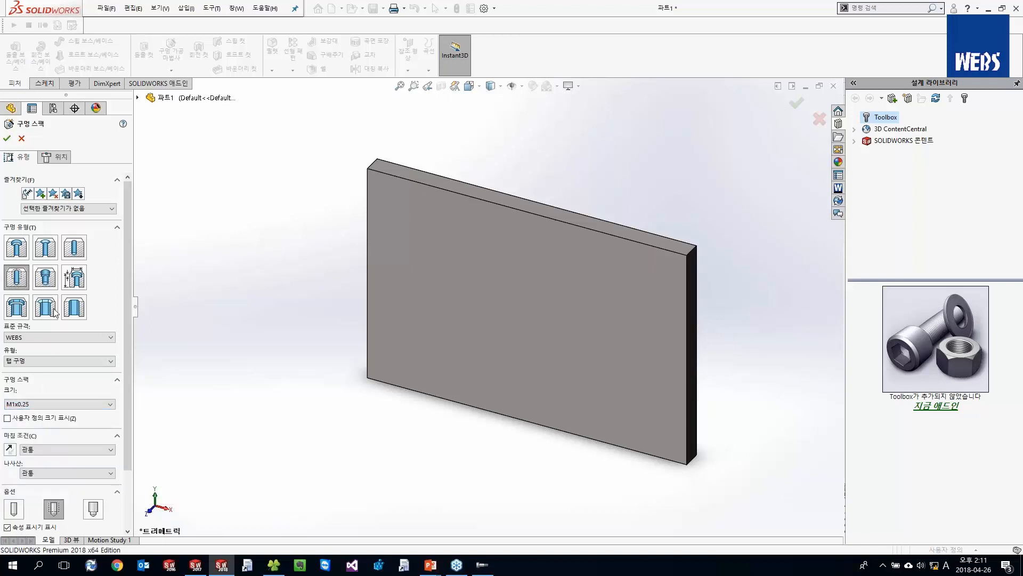
left_click(70, 209)
left_click(68, 224)
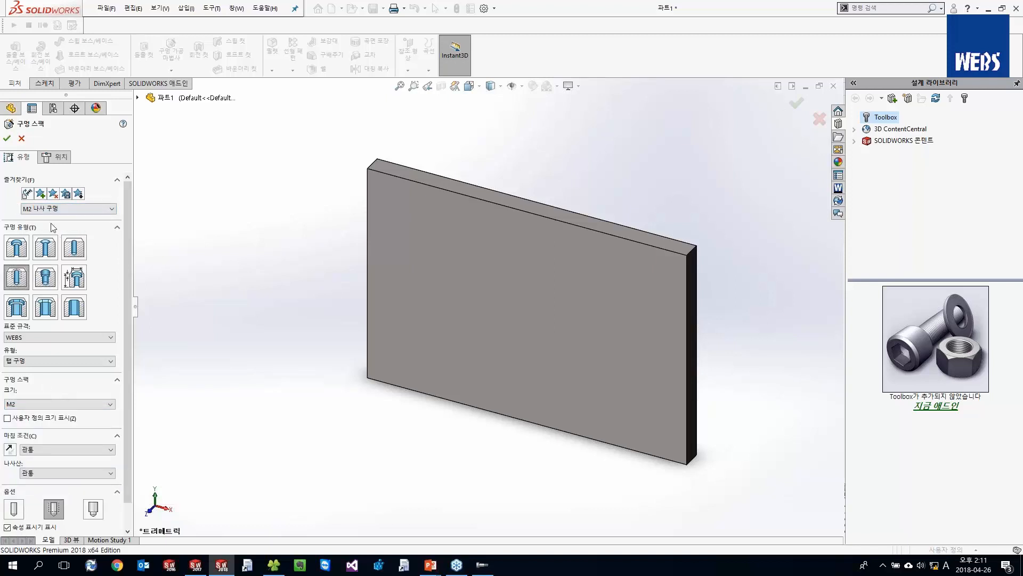
Step: Set the M2 tapped hole's end condition to blind (블라인드 형태) and save it as the favourite M2 DP 4 나사 구멍
left_click(35, 451)
left_click(46, 460)
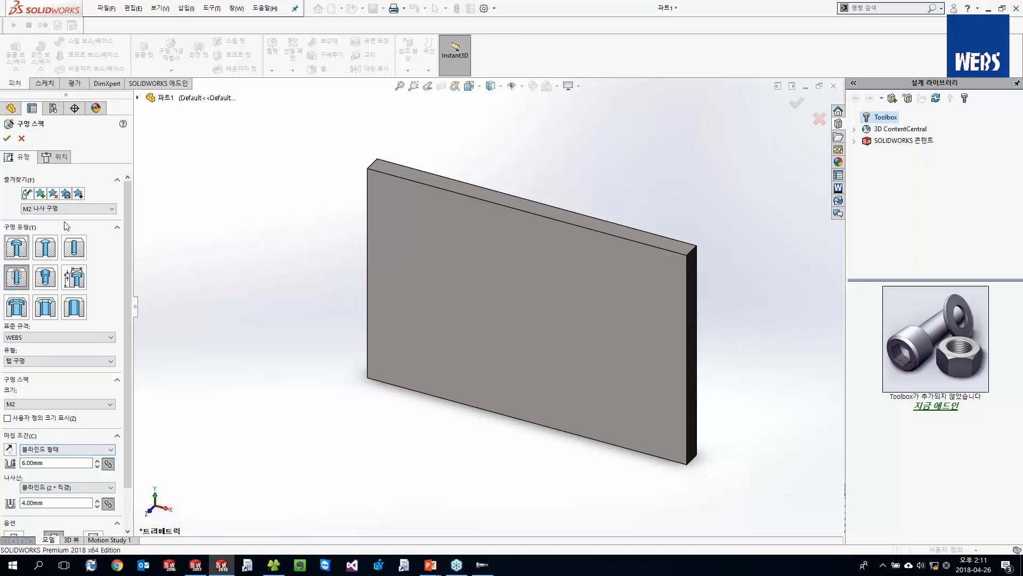
left_click(40, 193)
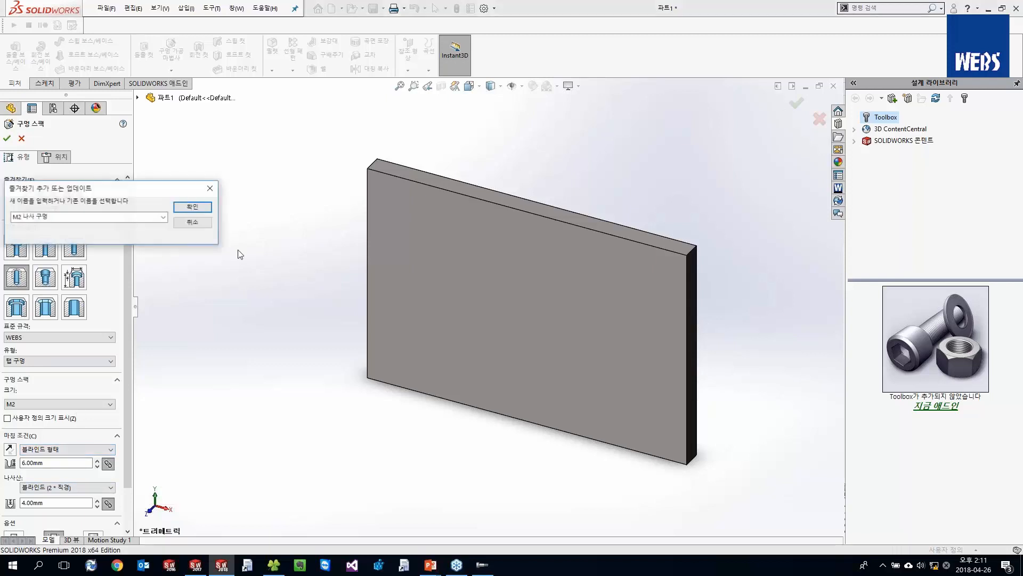
left_click(26, 216)
key("Left")
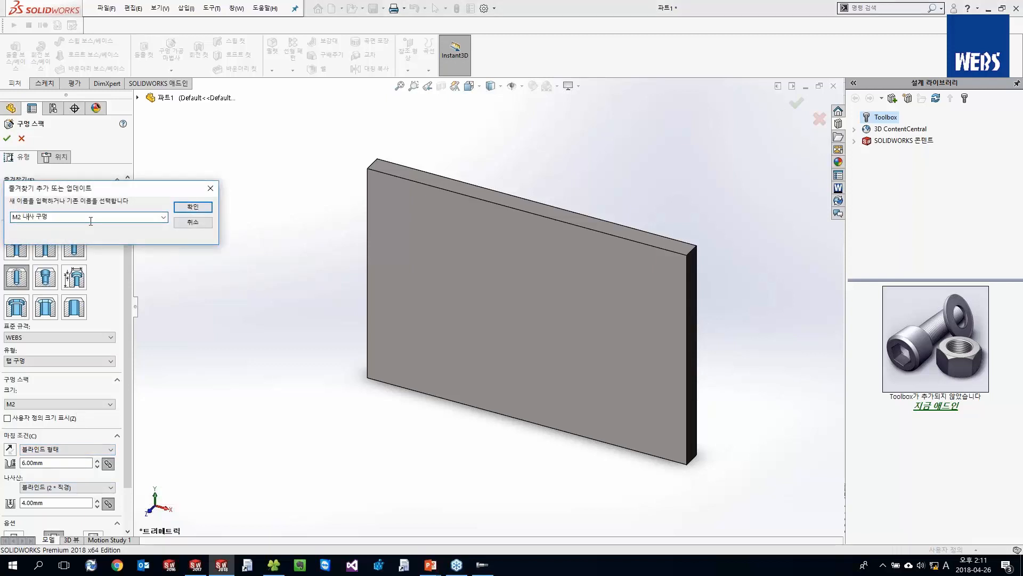
key("Left")
type("d")
key("BackSpace")
type("DP 4")
left_click(175, 206)
Step: Apply the favourite M2 나사 구멍 and switch back to M2 DP 4 나사 구멍 to compare their settings
left_click(80, 209)
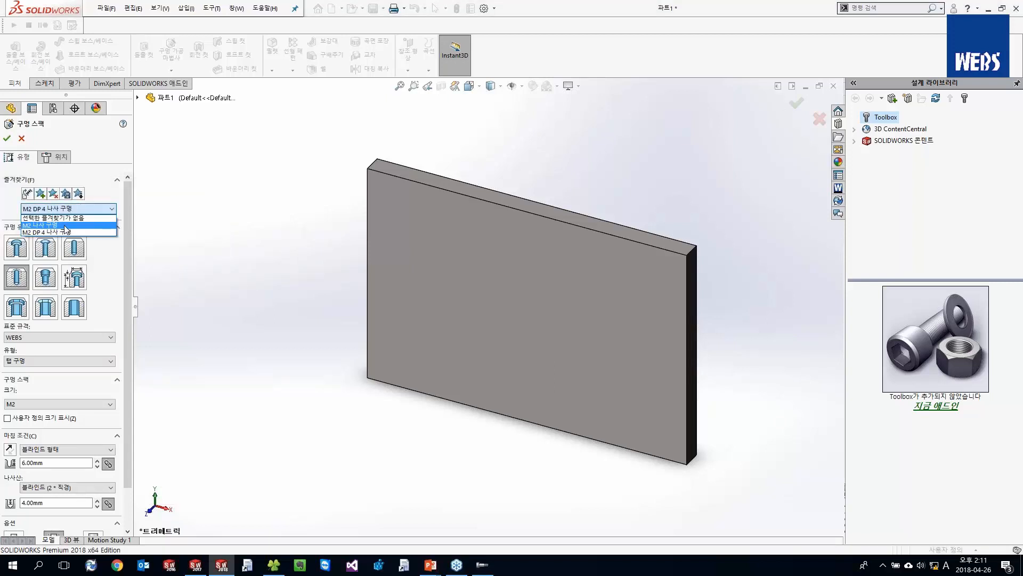
left_click(65, 229)
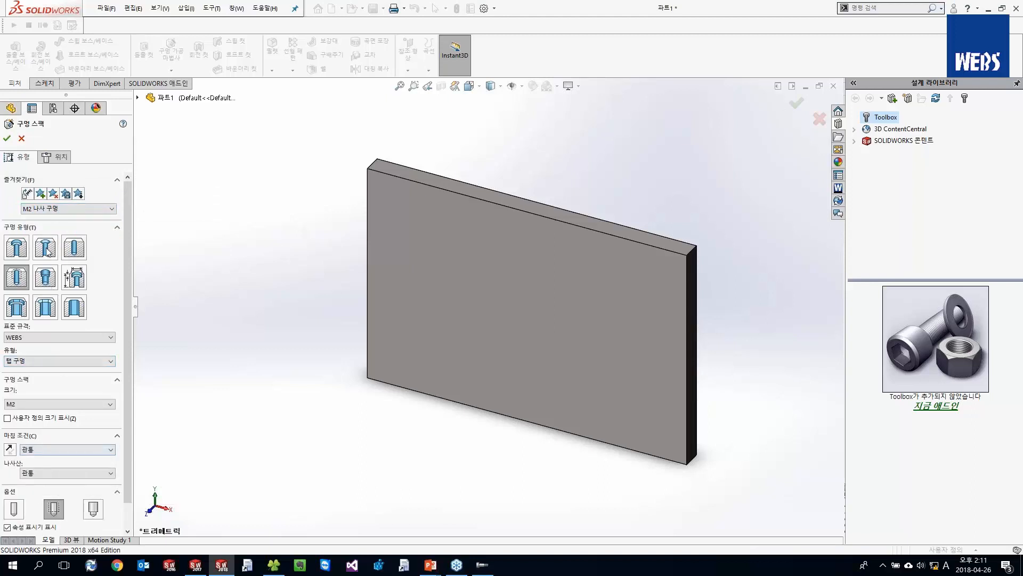
left_click(67, 208)
left_click(54, 220)
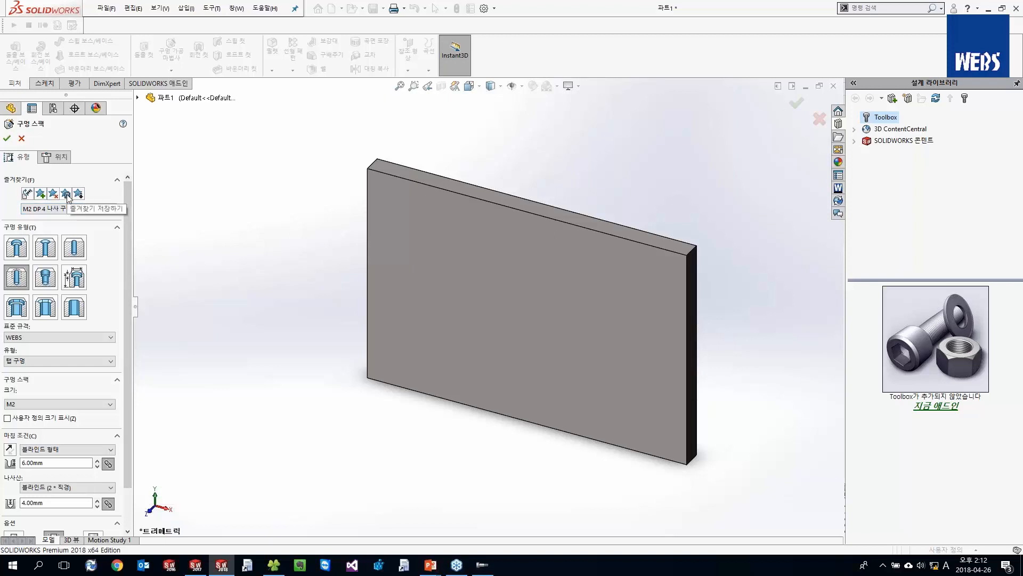
Step: Check the file-saving option for the M2 DP 4 나사 구멍 favourite, and cancel both the save and the hole specification
left_click(66, 194)
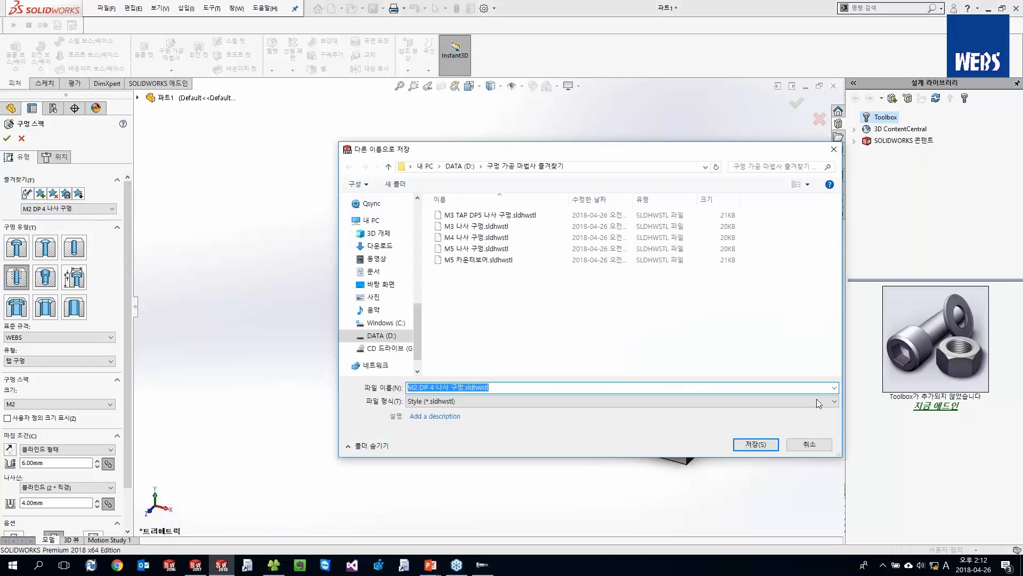
left_click(824, 448)
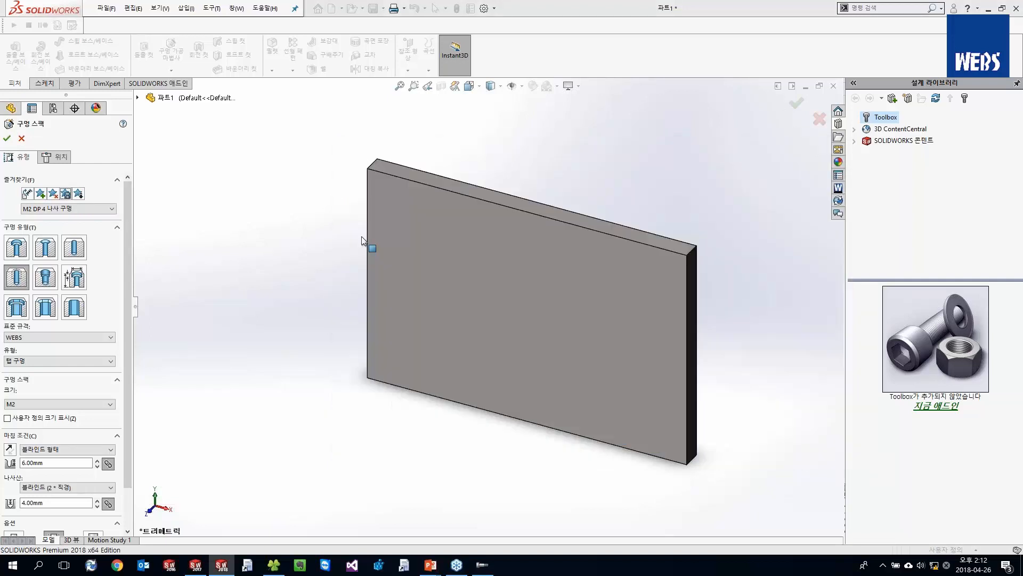
left_click(21, 138)
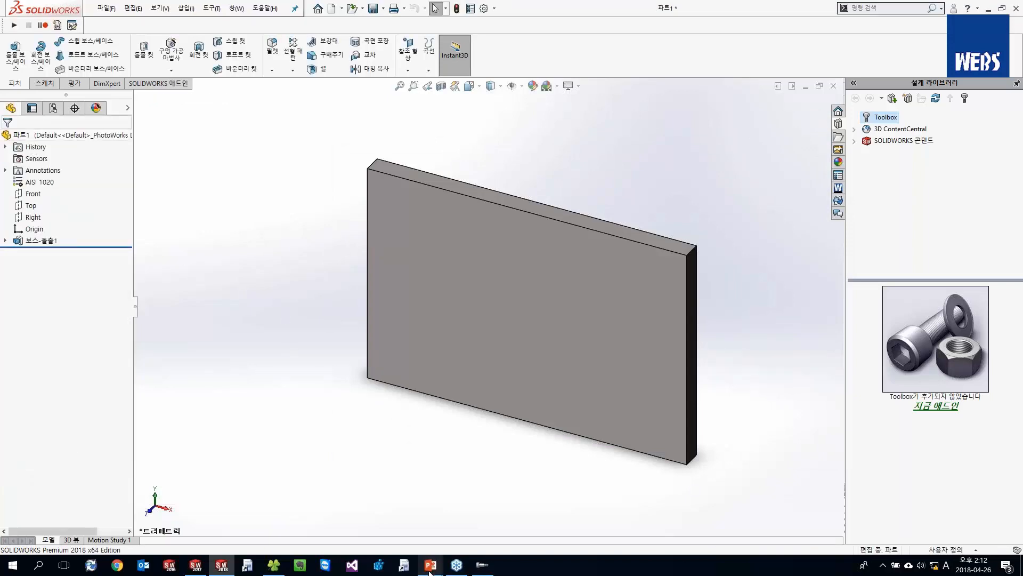
Step: Switch to the PowerPoint presentation and advance to the hole callout slide (구멍 속성 표시기란?)
mouse_move(438, 564)
left_click(474, 530)
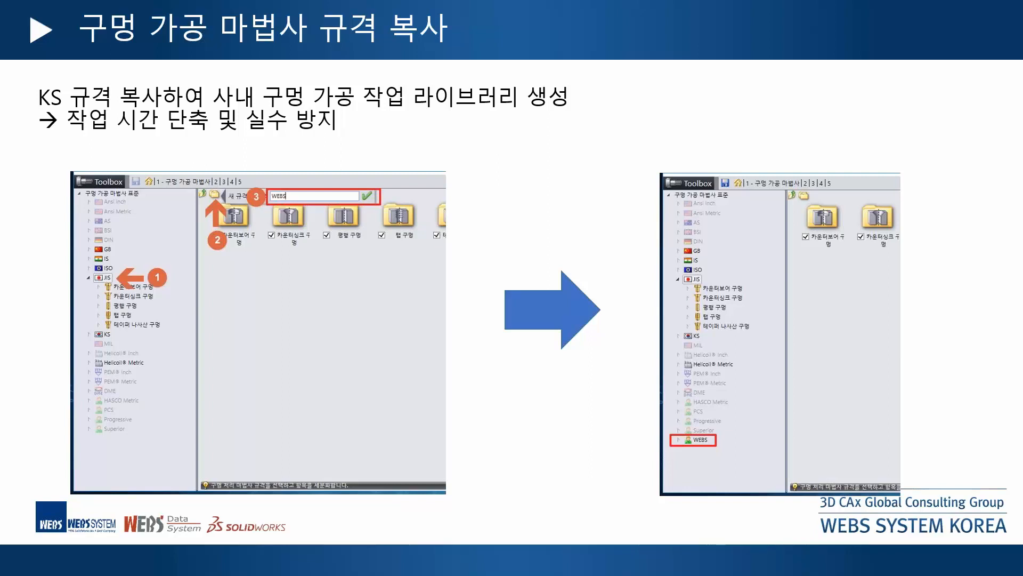
key("Right")
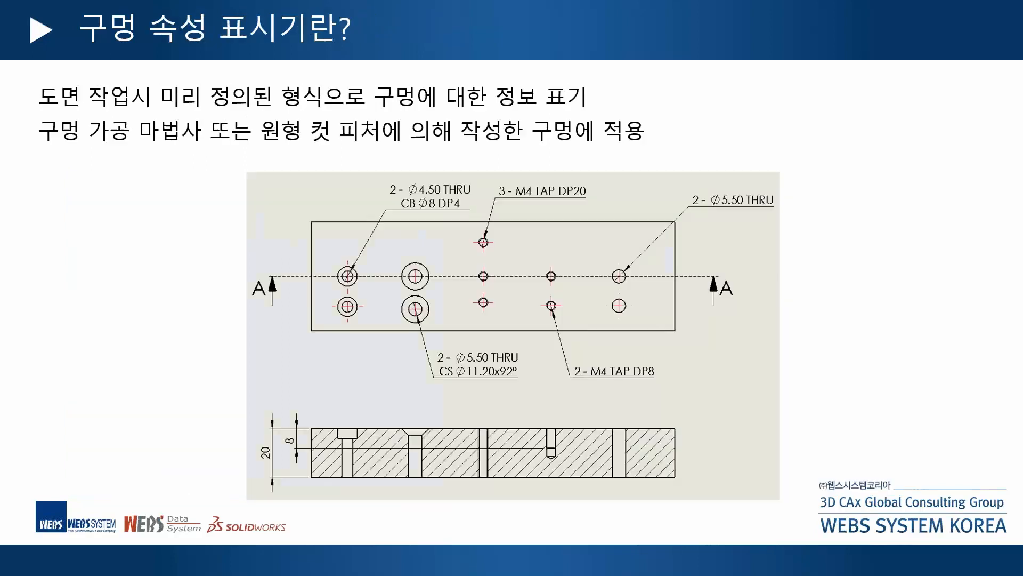
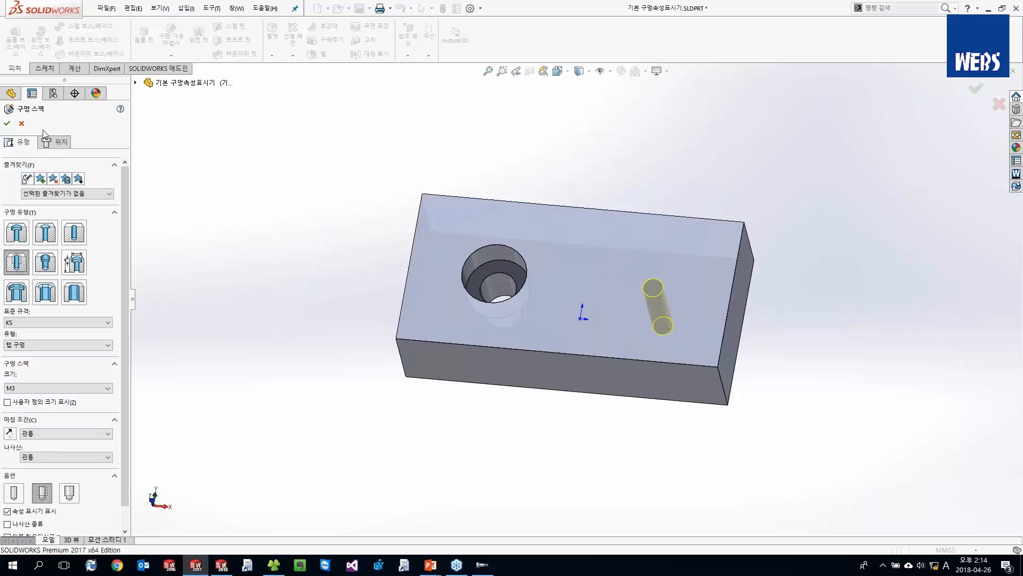
Step: Change the M3 tapped hole to a blind end condition with a thread depth of 5 mm and accept the hole
left_click(48, 434)
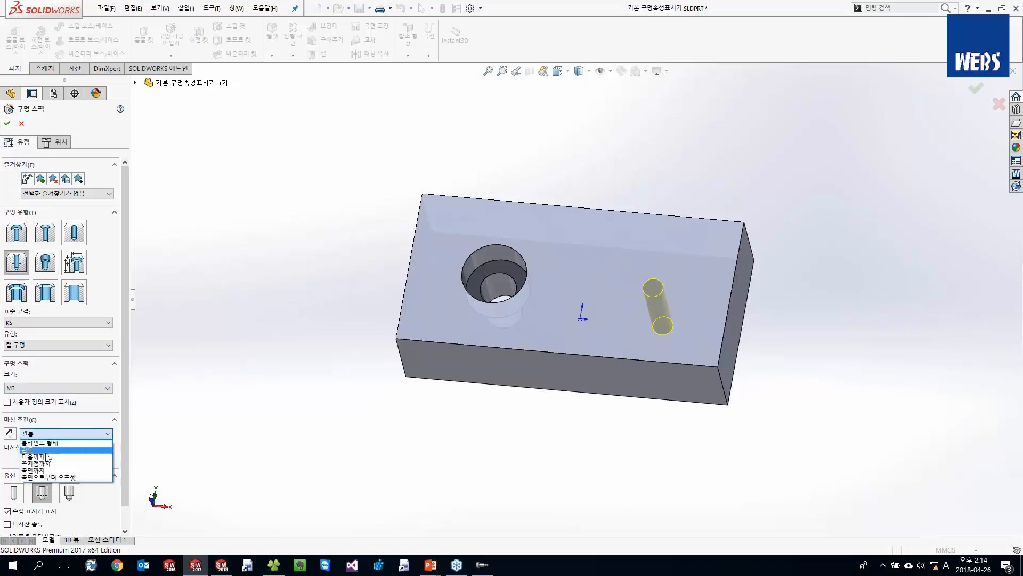
left_click(47, 445)
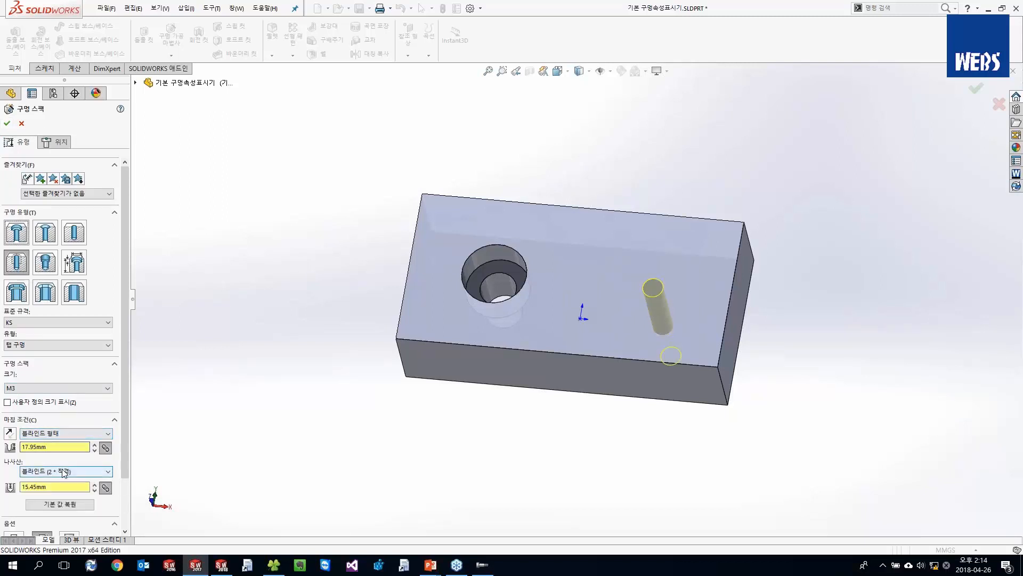
double_click(53, 487)
type("5")
left_click(8, 127)
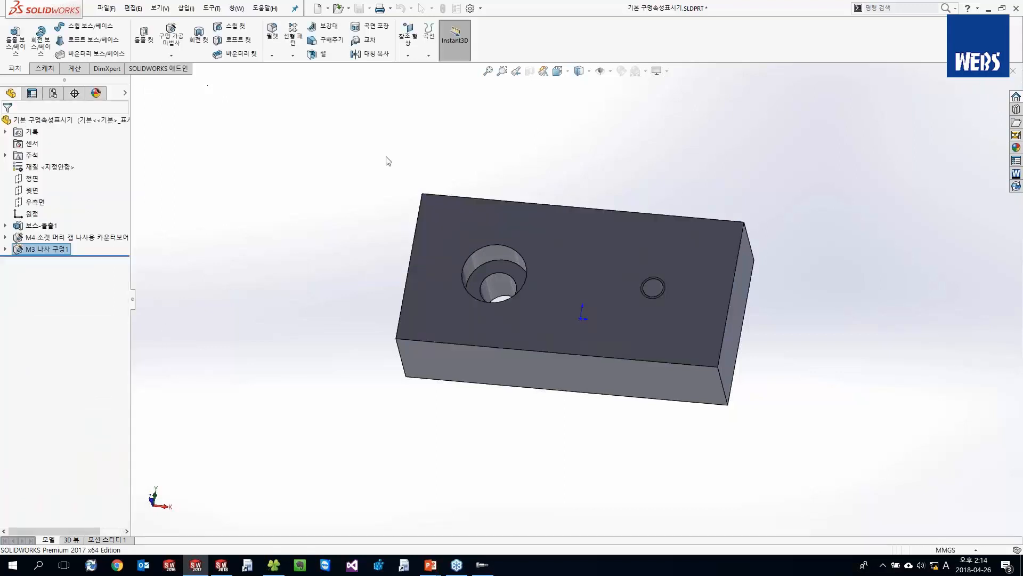
Step: Open the drawing of the block with the counterbore and the tapped hole
left_click(319, 210)
middle_click_drag(320, 210, 327, 230)
right_click(483, 214)
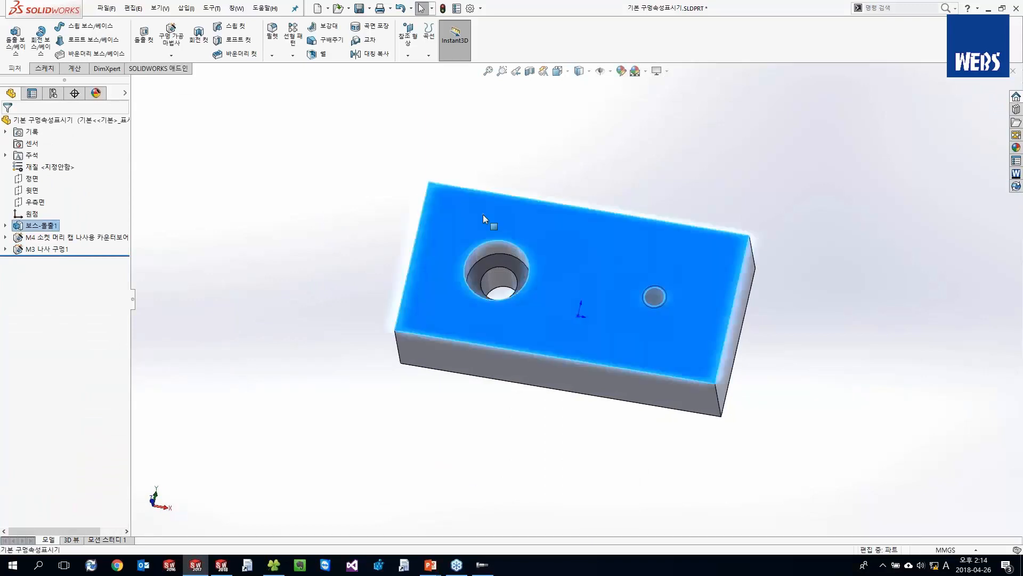
left_click(526, 186)
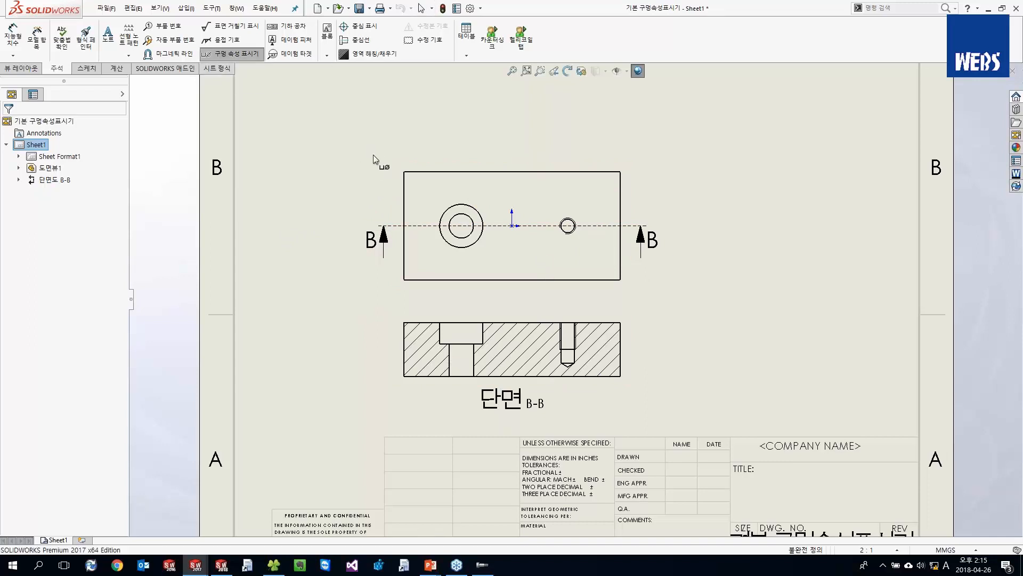
Step: Add hole callouts to the counterbore and the M3 tapped hole above the plan view, and save the drawing
left_click(470, 217)
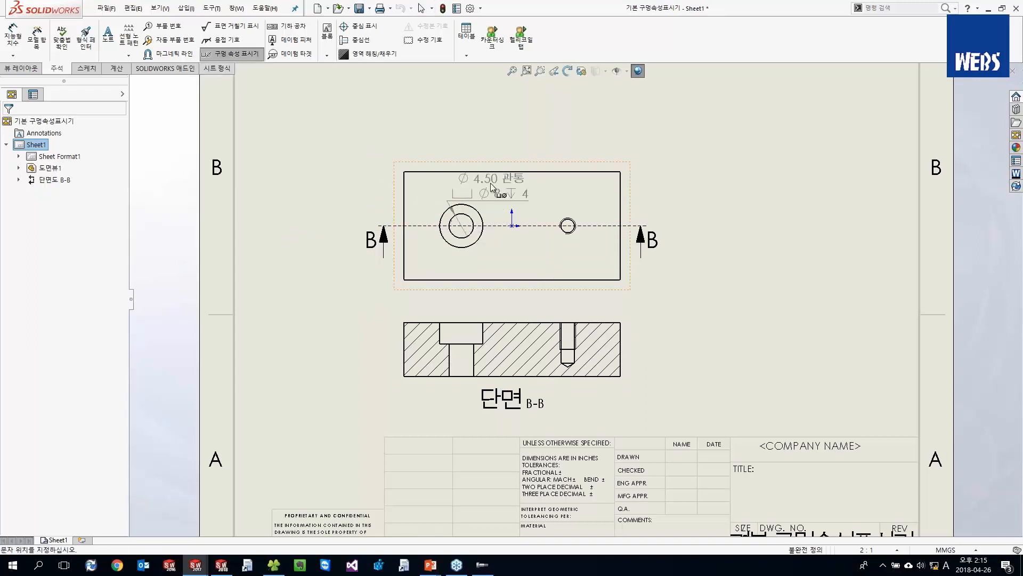
left_click(532, 129)
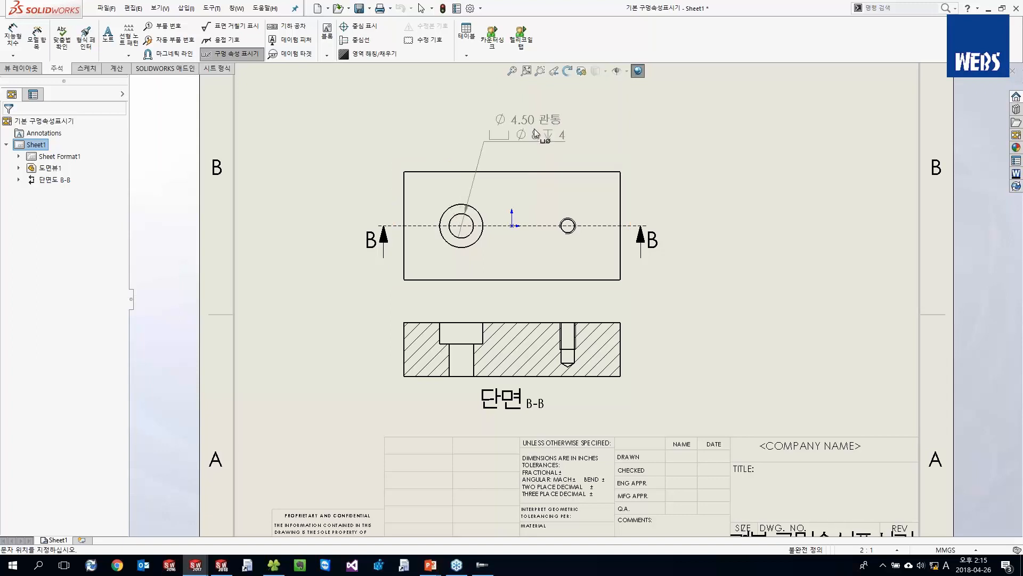
left_click(574, 220)
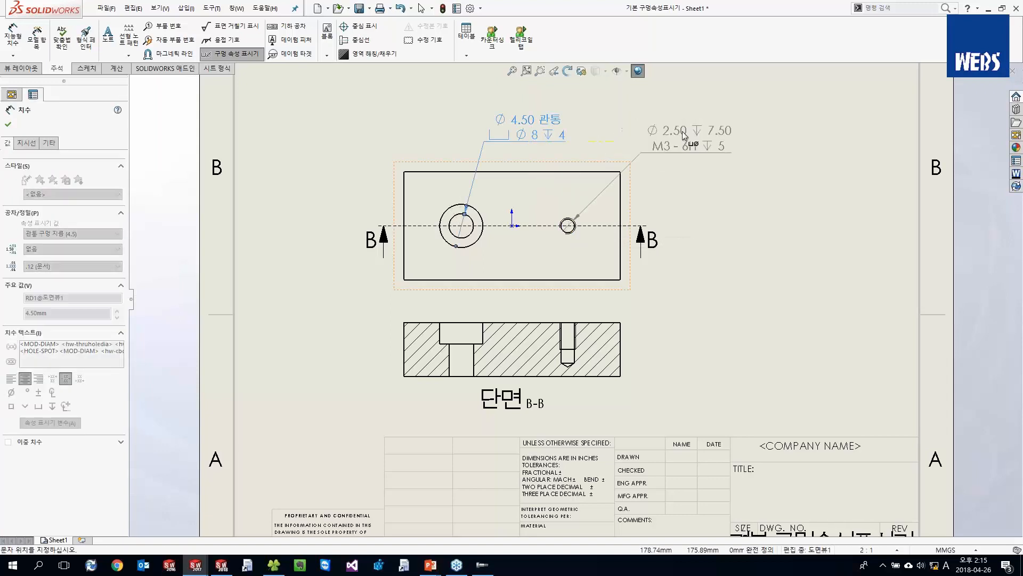
left_click(676, 128)
key("ctrl+s")
scroll(686, 181, "down", 1)
middle_click_drag(670, 181, 669, 199)
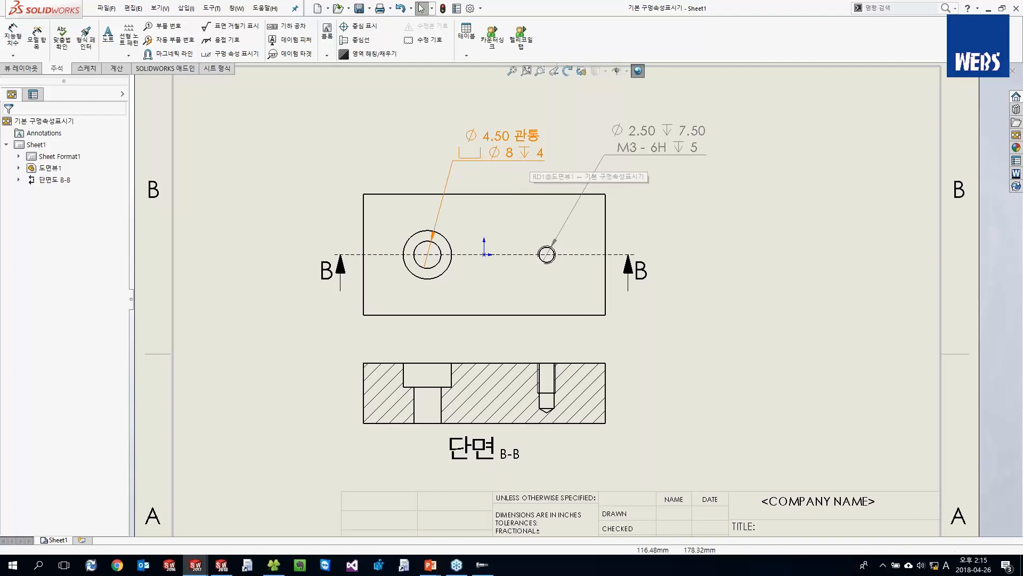
Step: Remove the through text 관통 from the counterbore's callout, keeping the counterbore dimensions on their own second line
left_click(521, 160)
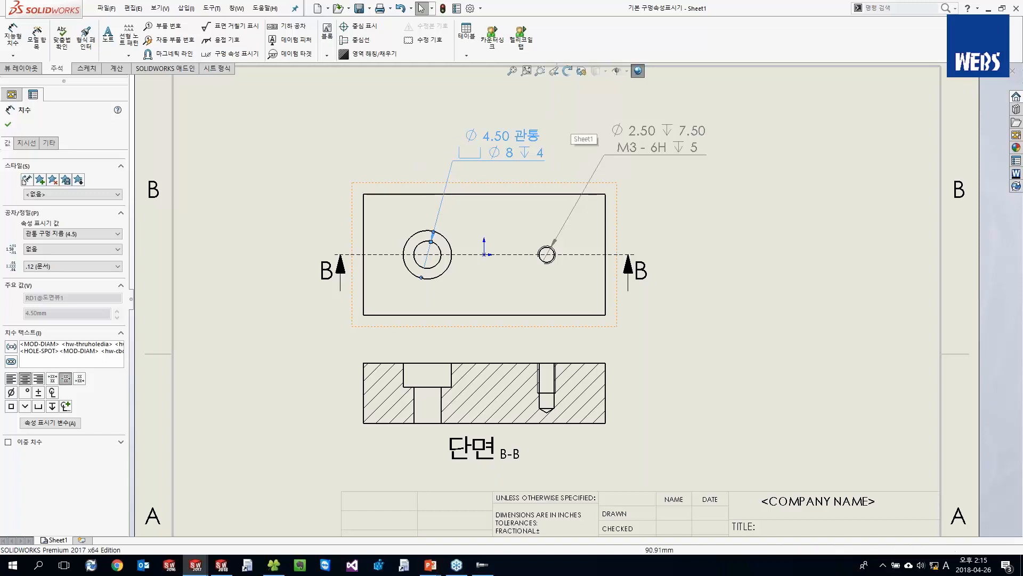
left_click(404, 160)
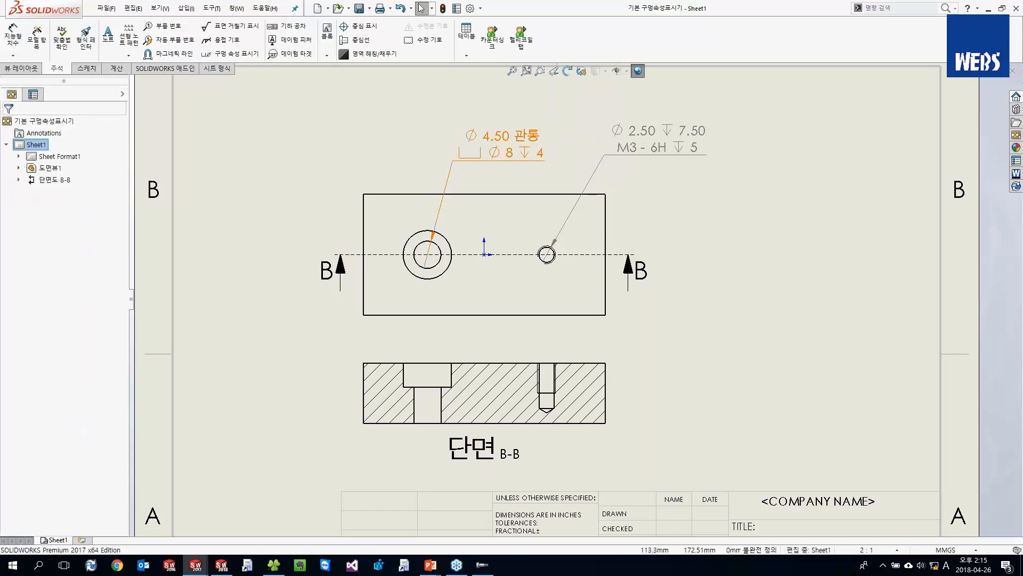
left_click(504, 137)
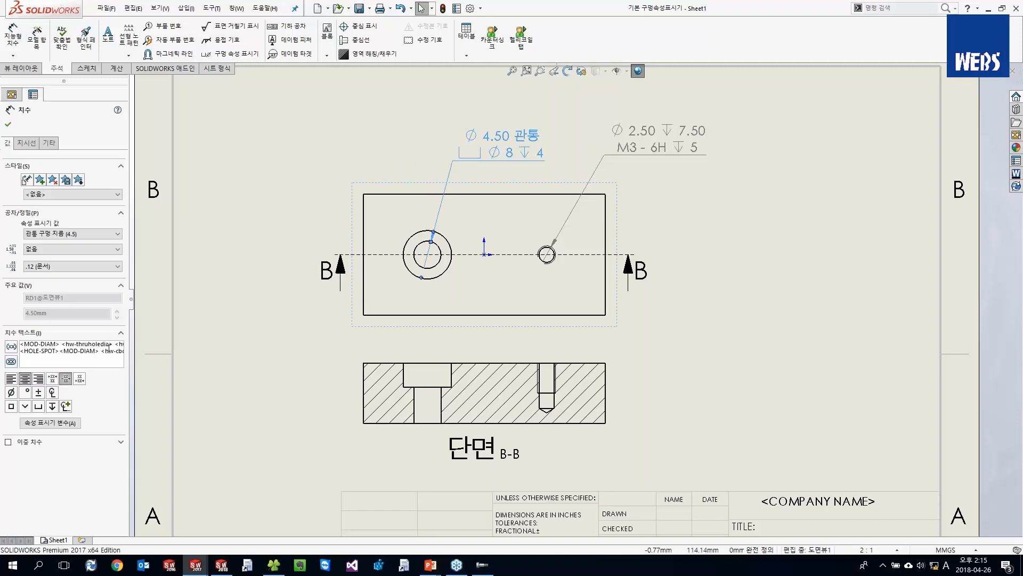
key("shift+Right")
key("shift+Right")
key("shift+Right")
key("shift+Right")
key("shift+Right")
key("shift+Right")
key("shift+Right")
key("shift+Right")
key("shift+Right")
key("shift+Right")
key("shift+Right")
key("shift+Right")
key("shift+Right")
key("shift+Right")
key("shift+Right")
key("shift+Right")
key("shift+Right")
key("shift+Right")
key("shift+Right")
key("shift+Right")
key("shift+Left")
key("shift+Left")
key("shift+Left")
key("shift+Left")
key("shift+Left")
key("shift+Left")
key("shift+Left")
key("shift+Left")
key("Delete")
key("Return")
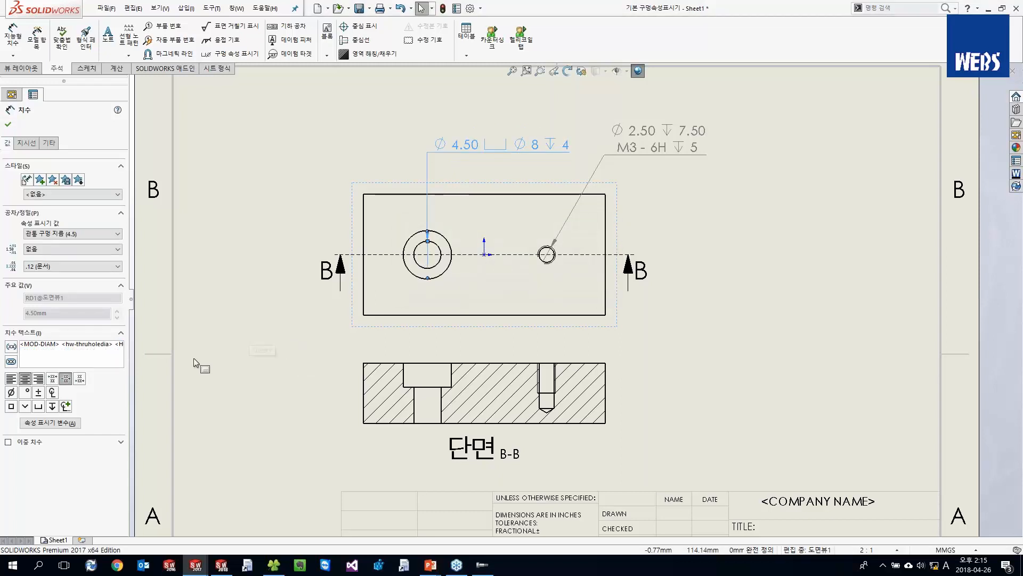
left_click(114, 346)
key("Return")
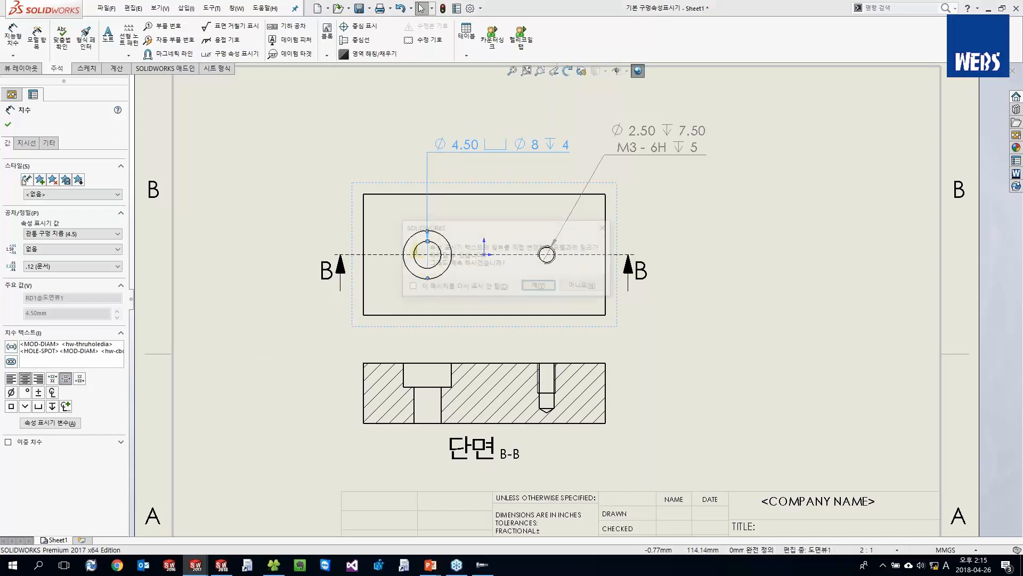
key("Return")
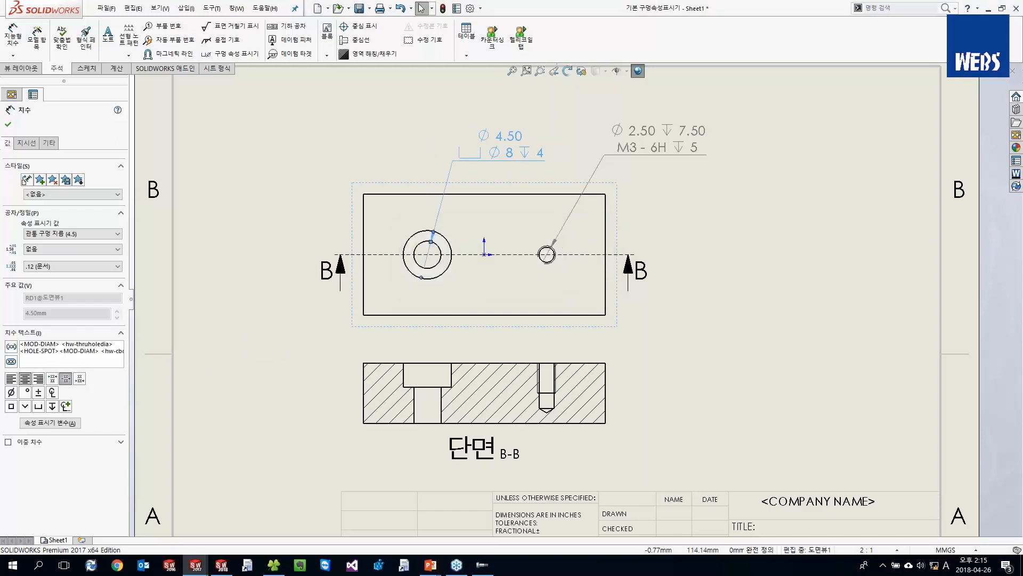
Step: Add THRU after the hole diameter in the counterbore's callout, accepting that the model link may break
type("T")
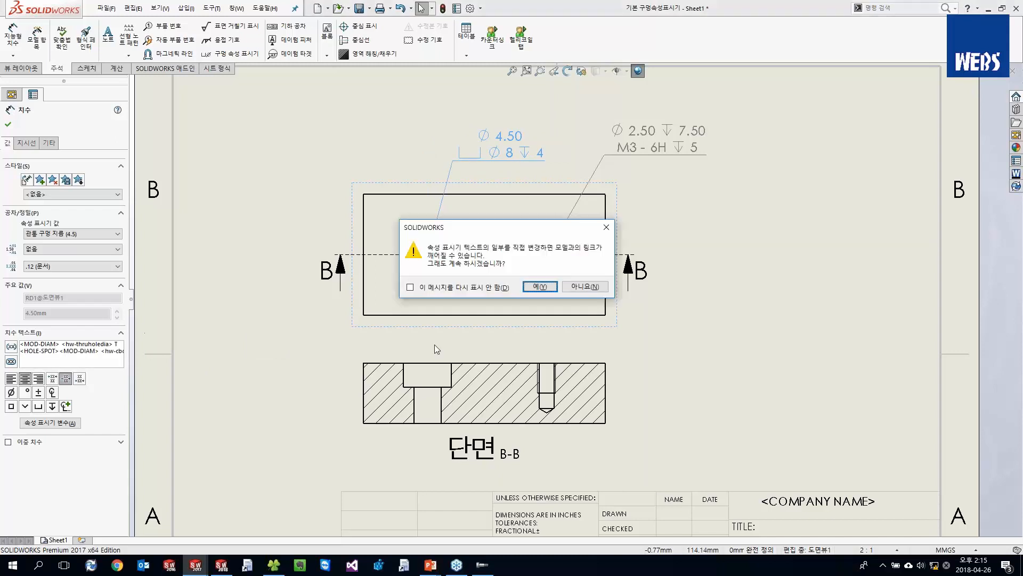
left_click(472, 288)
left_click(541, 288)
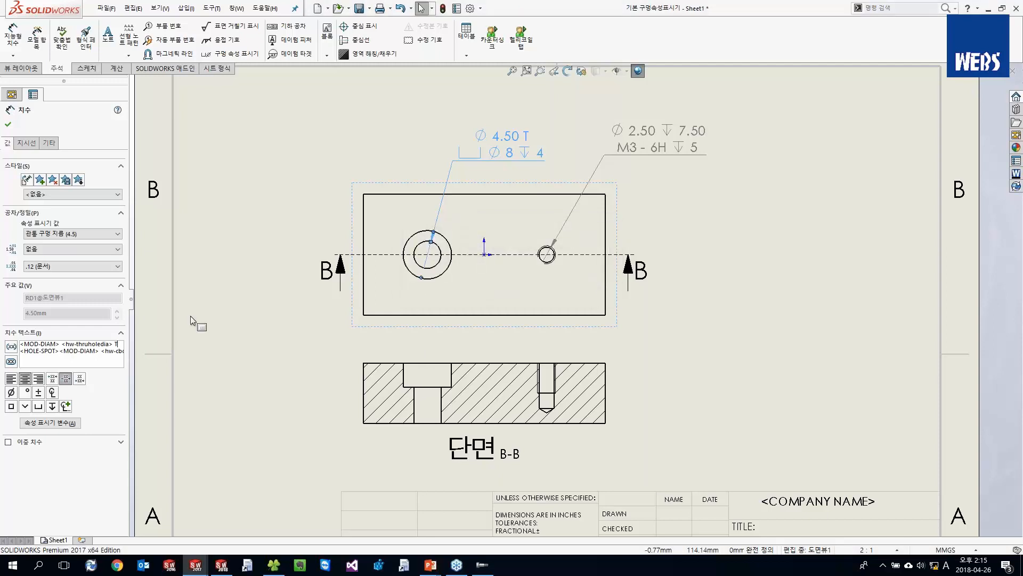
type("HRU")
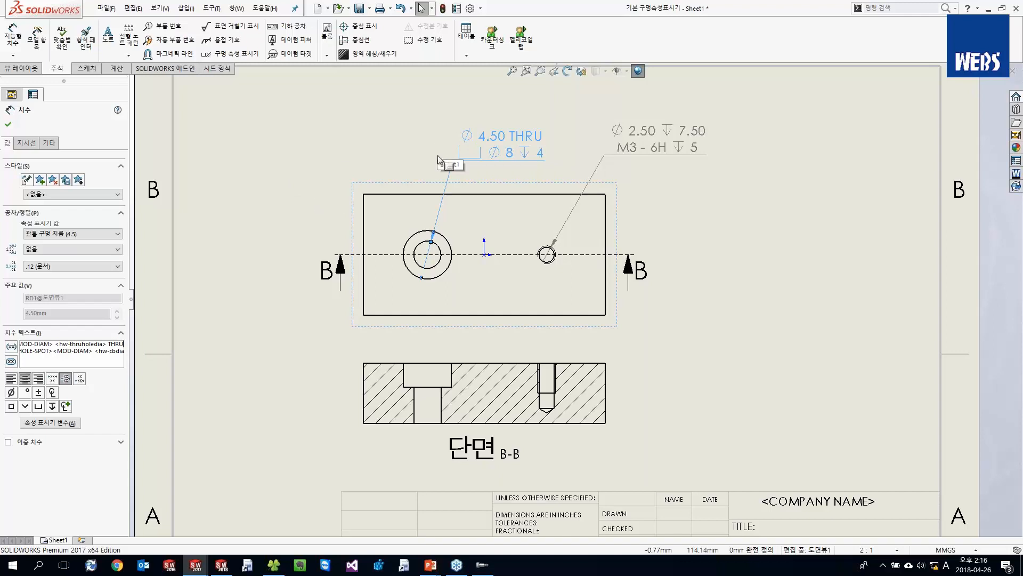
left_click(283, 302)
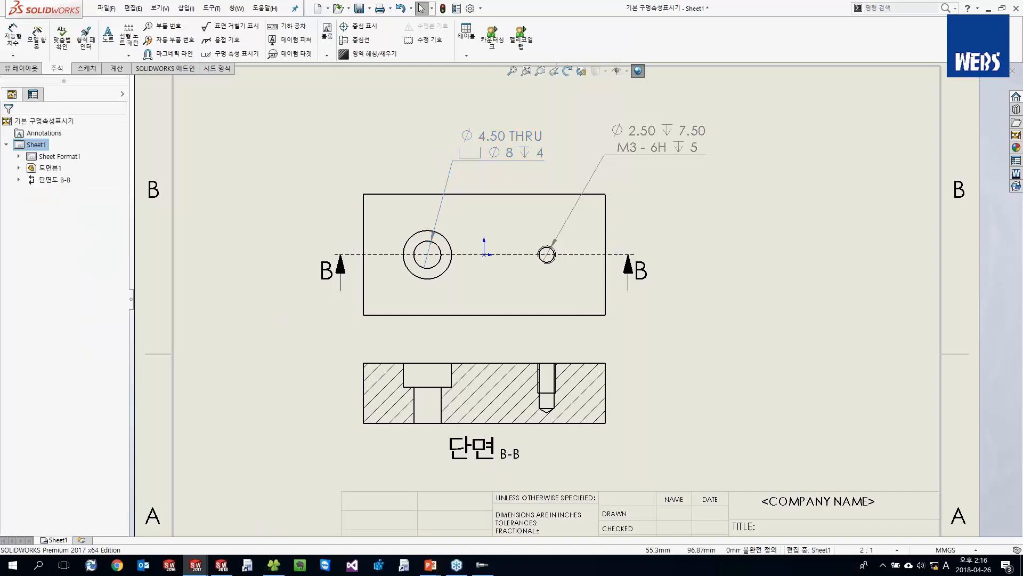
Step: Switch to File Explorer and locate calloutformat.txt in the 기존 Holecallout folder of 180426 Toolbox
left_click(283, 566)
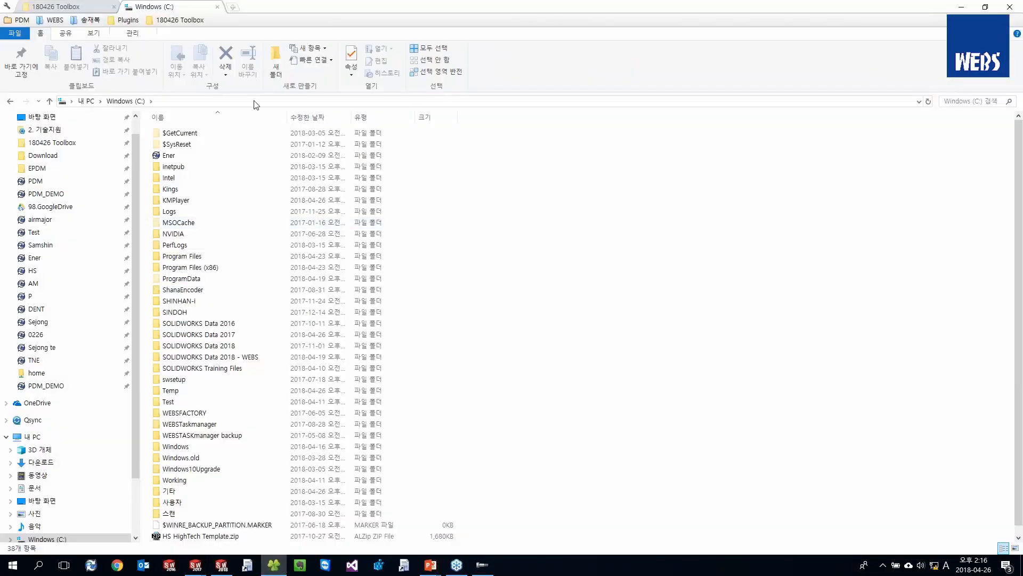
left_click(67, 146)
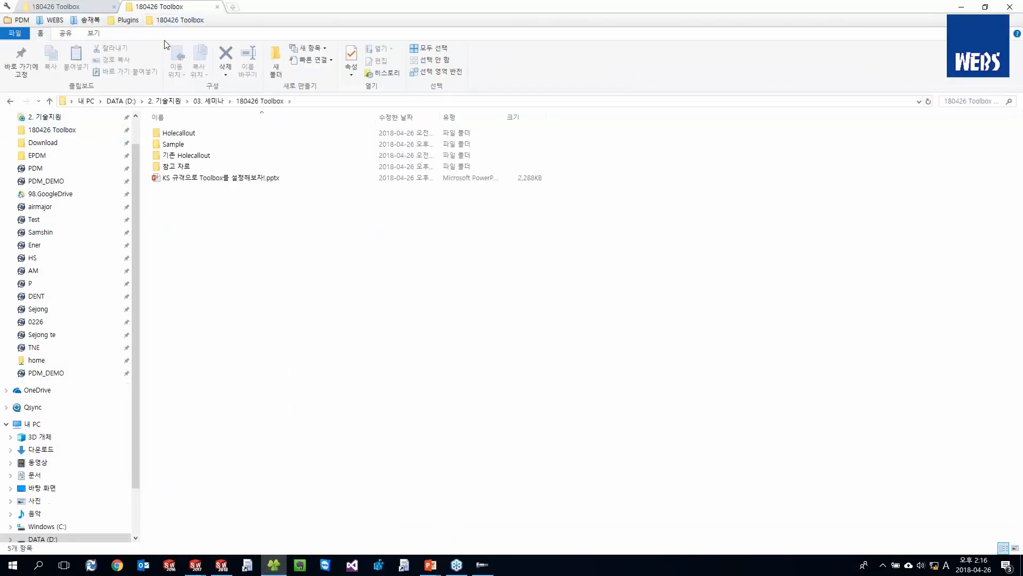
double_click(193, 157)
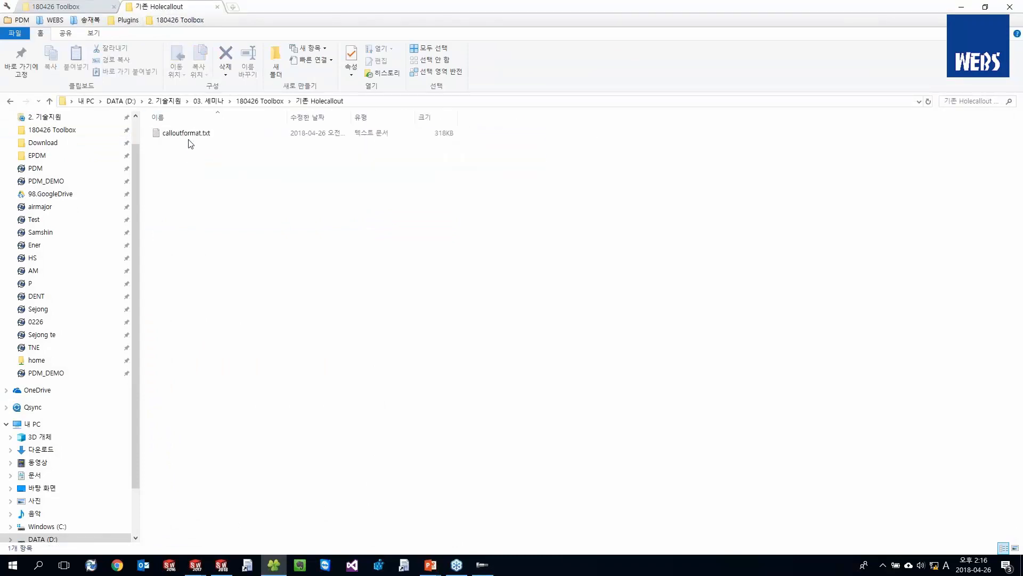
left_click(191, 138)
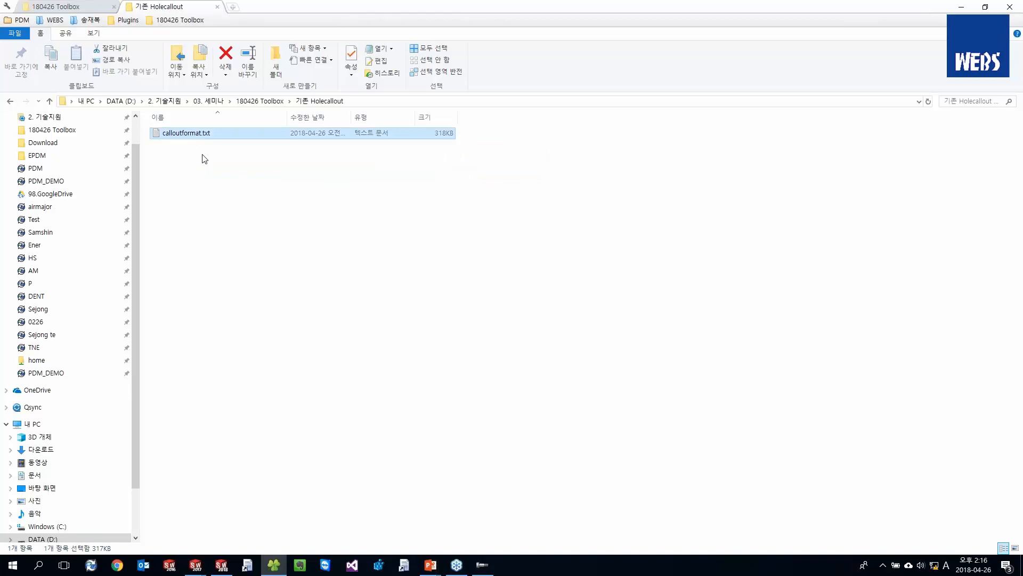
Step: Back in SOLIDWORKS, check which folder the system options' file locations use for the hole callout format file (구멍 속성 표시기 형식 파일)
key("alt+Tab")
left_click(470, 8)
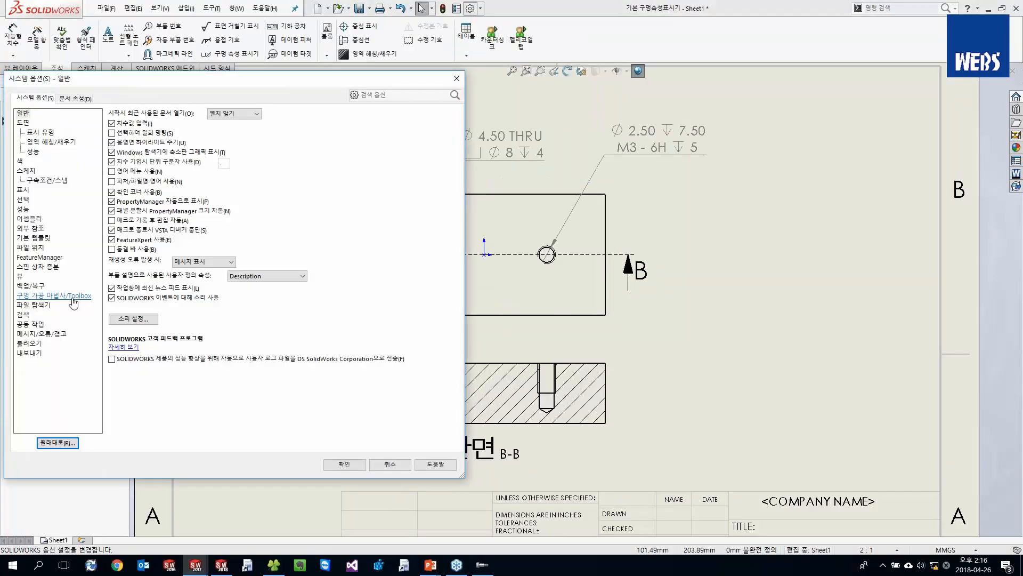
left_click(30, 248)
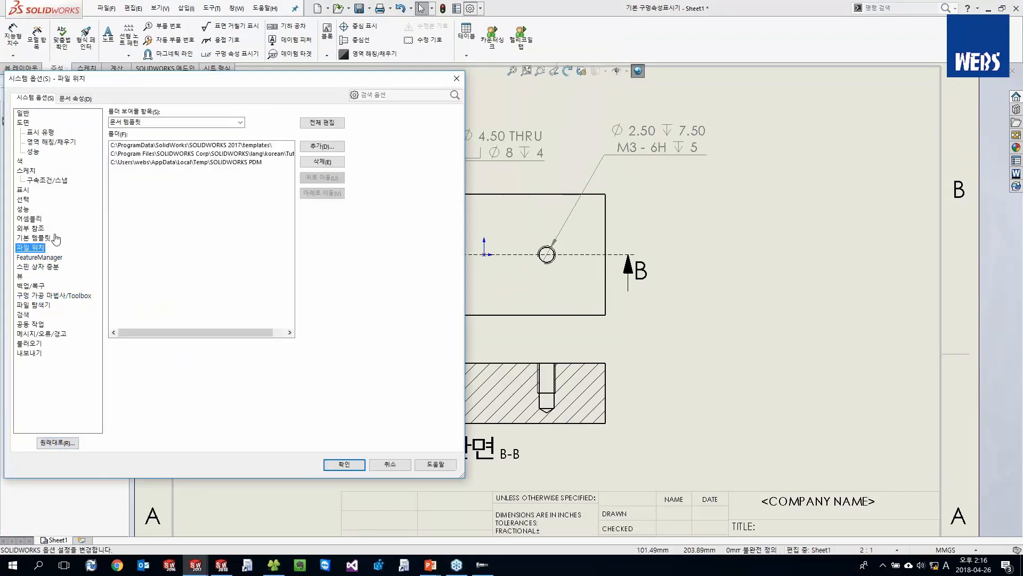
left_click(141, 122)
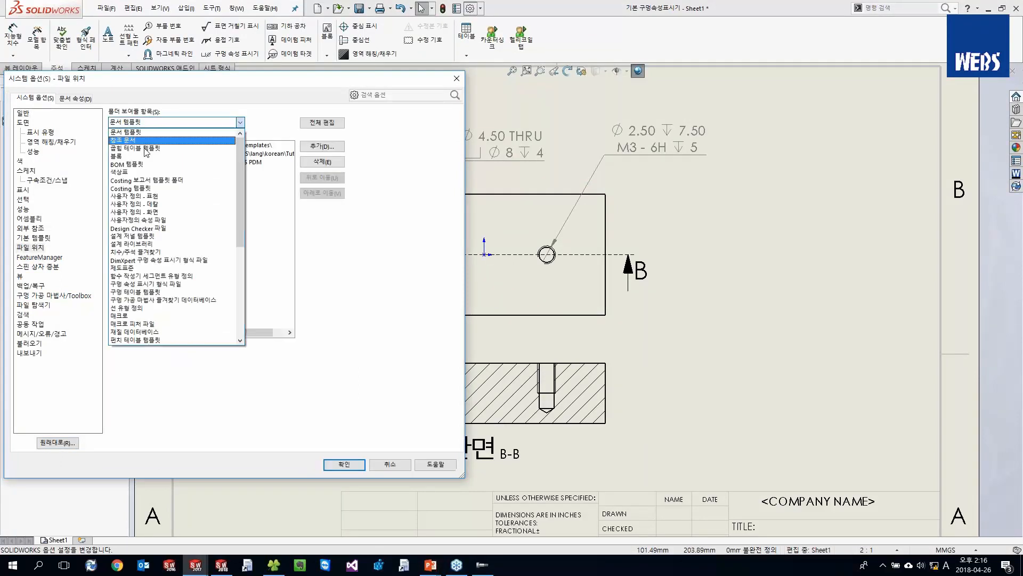
left_click(151, 285)
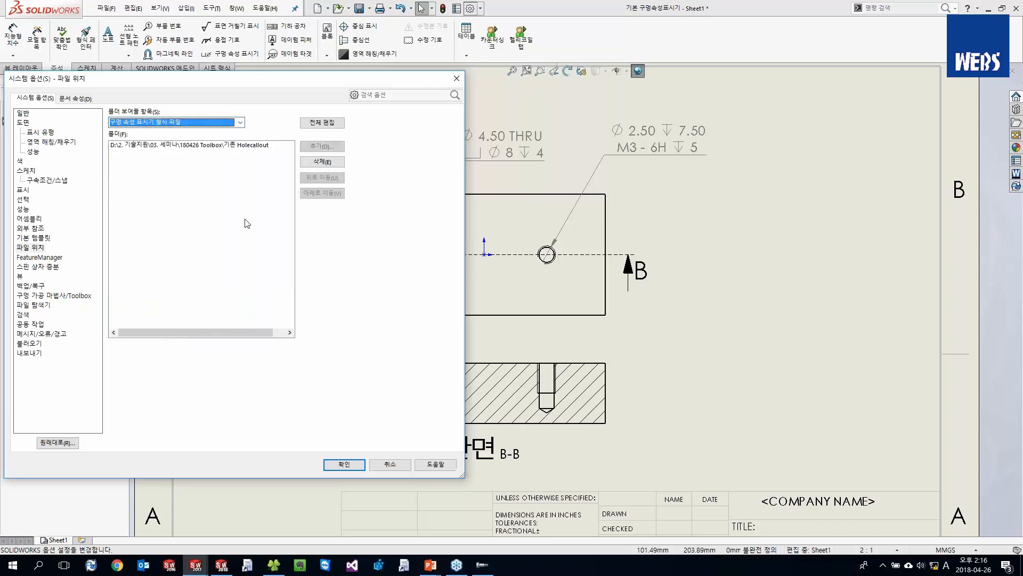
left_click(241, 150)
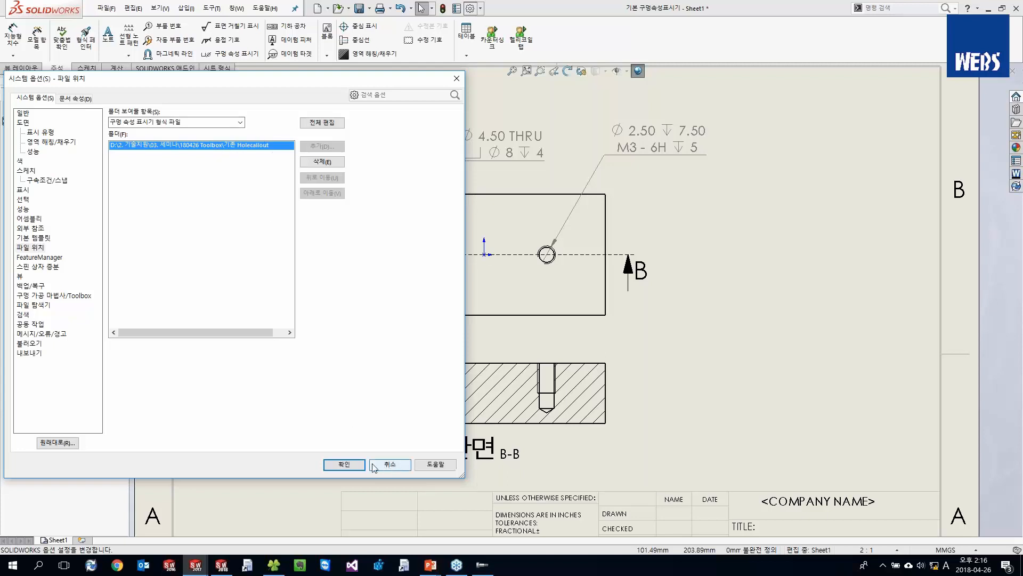
left_click(349, 465)
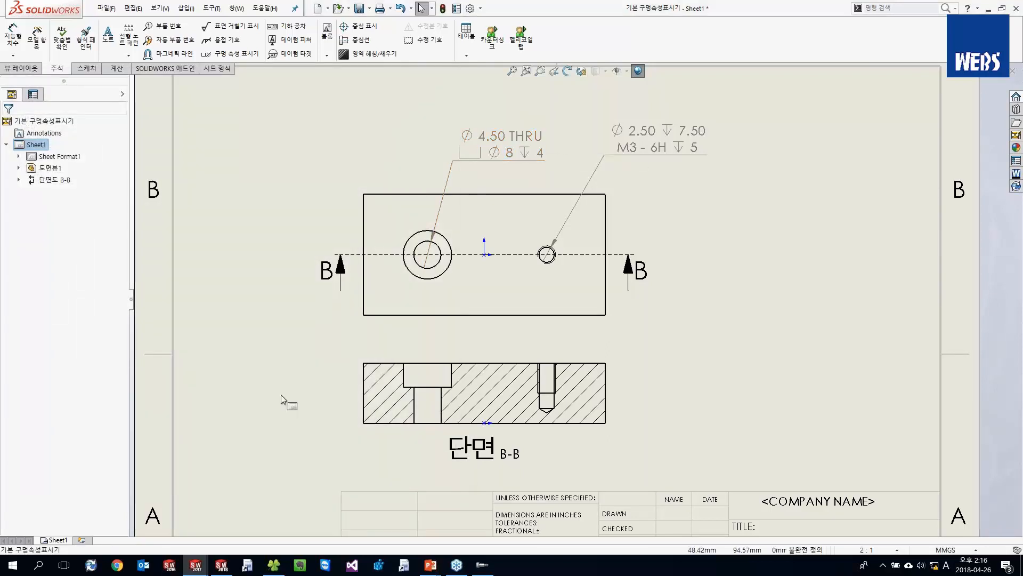
Step: Switch to File Explorer, open calloutformat.txt from the 기존 Holecallout folder in Notepad and maximize its window
left_click(274, 566)
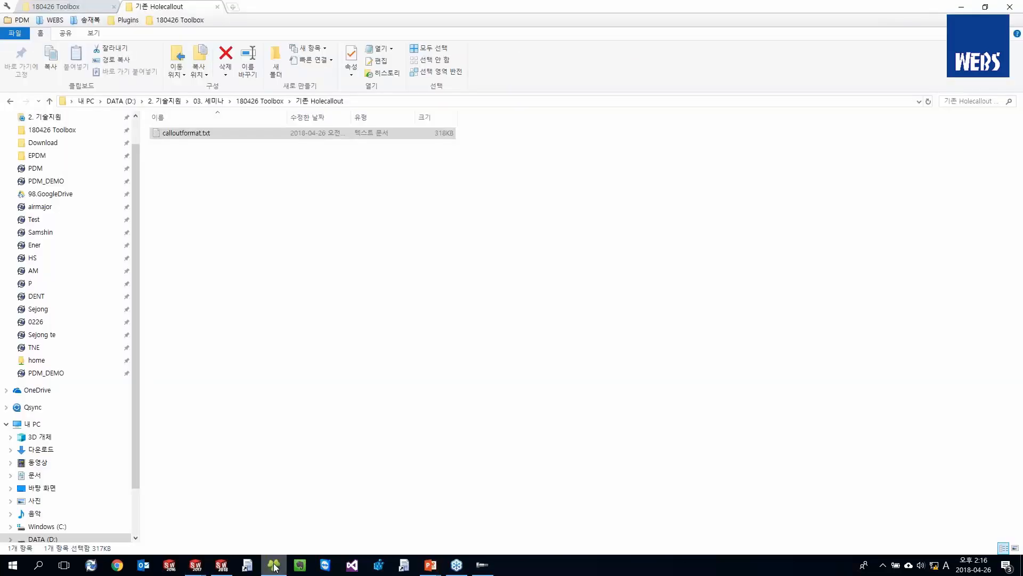
left_click(248, 326)
double_click(200, 138)
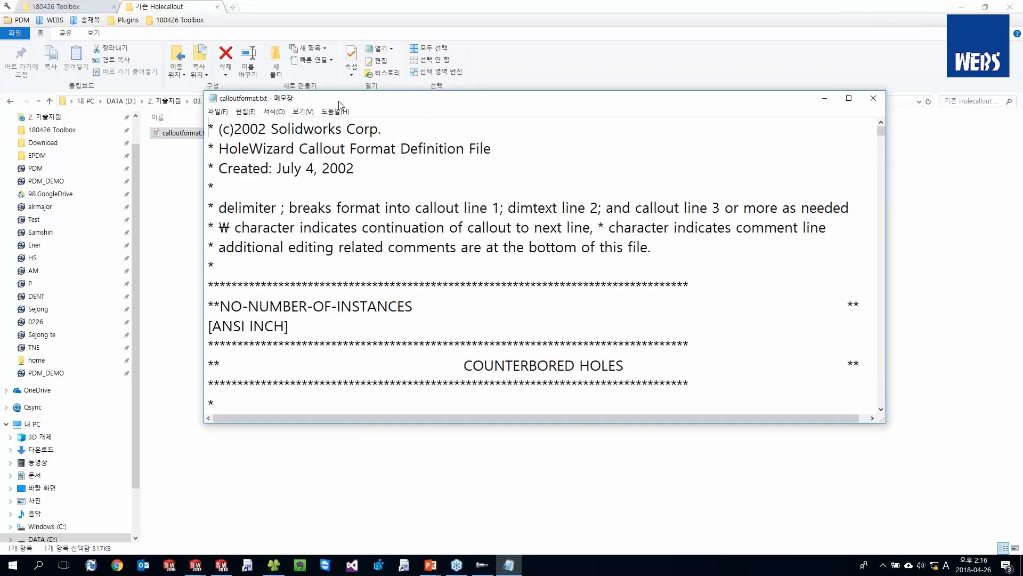
double_click(339, 99)
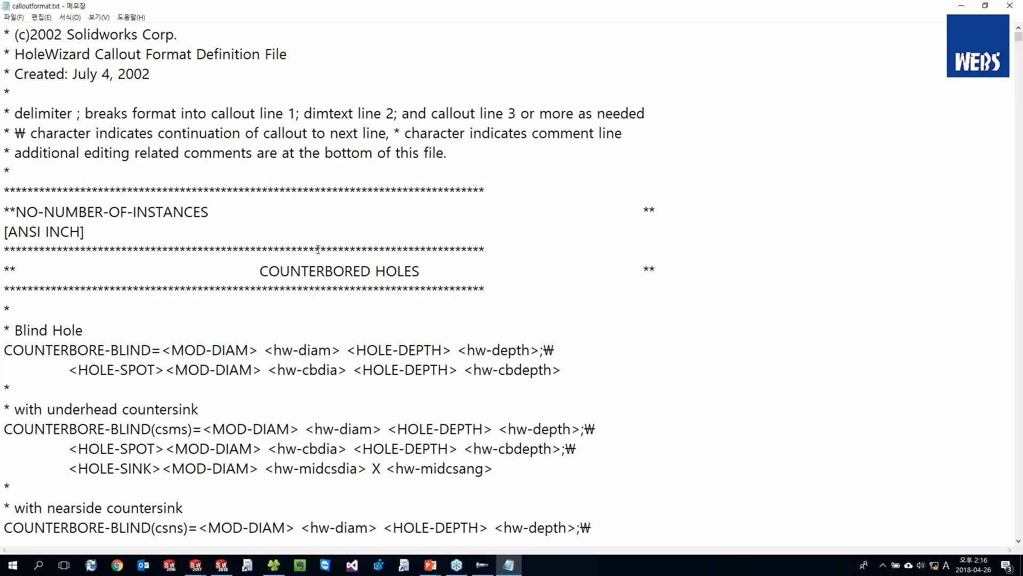
Step: Examine how the ANSI INCH section defines callouts for counterbored, plain, countersunk and tapped holes
scroll(131, 254, "down", 1)
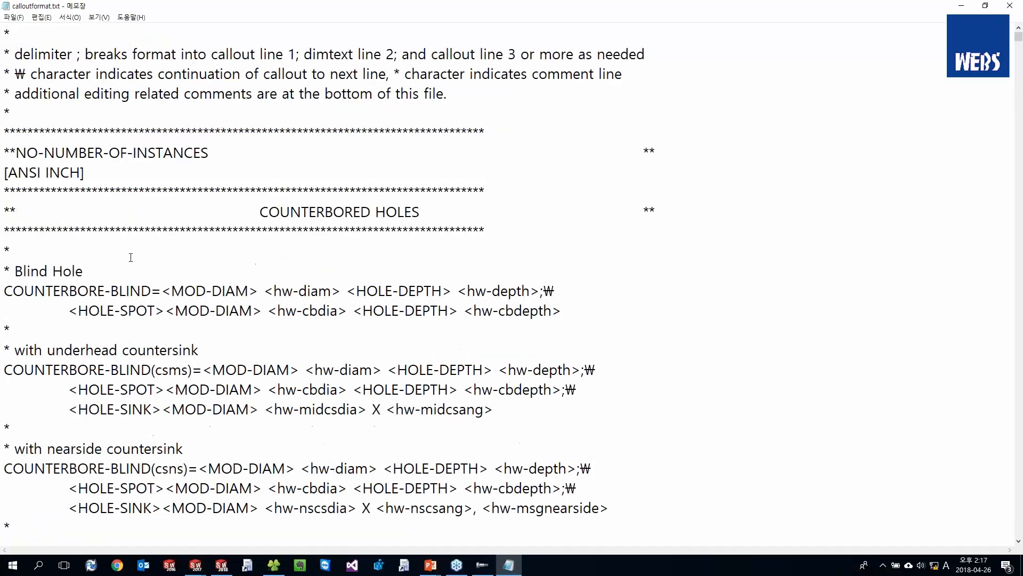
left_click_drag(85, 172, 3, 173)
left_click(256, 191)
scroll(257, 190, "down", 12)
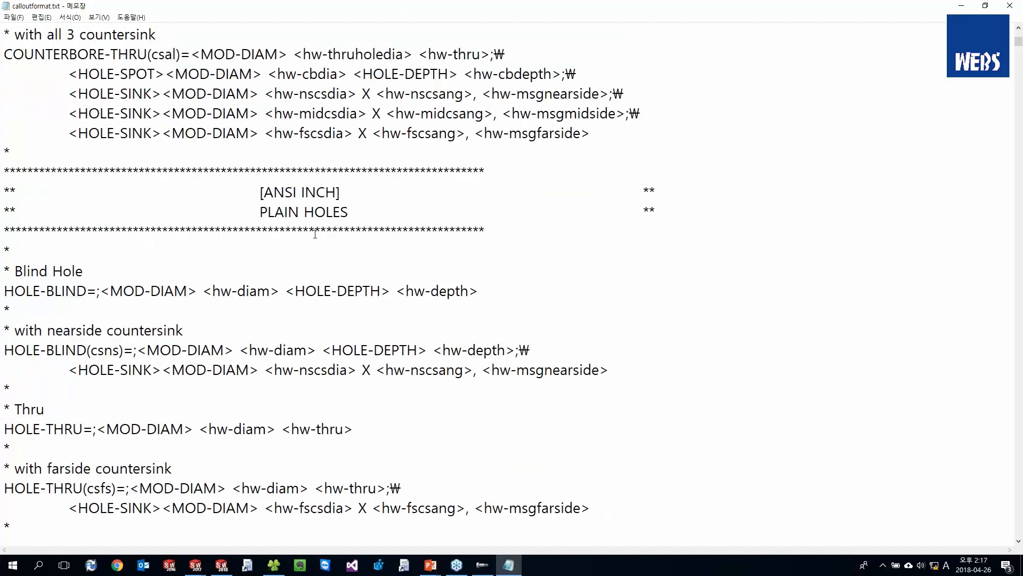
scroll(315, 235, "down", 3)
scroll(310, 231, "up", 2)
scroll(311, 320, "down", 5)
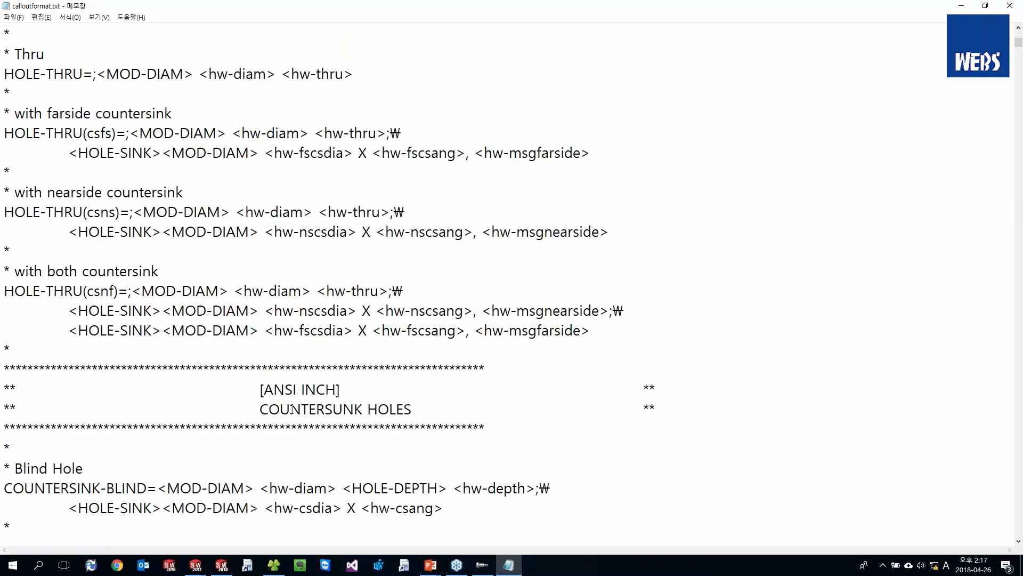
scroll(290, 408, "down", 11)
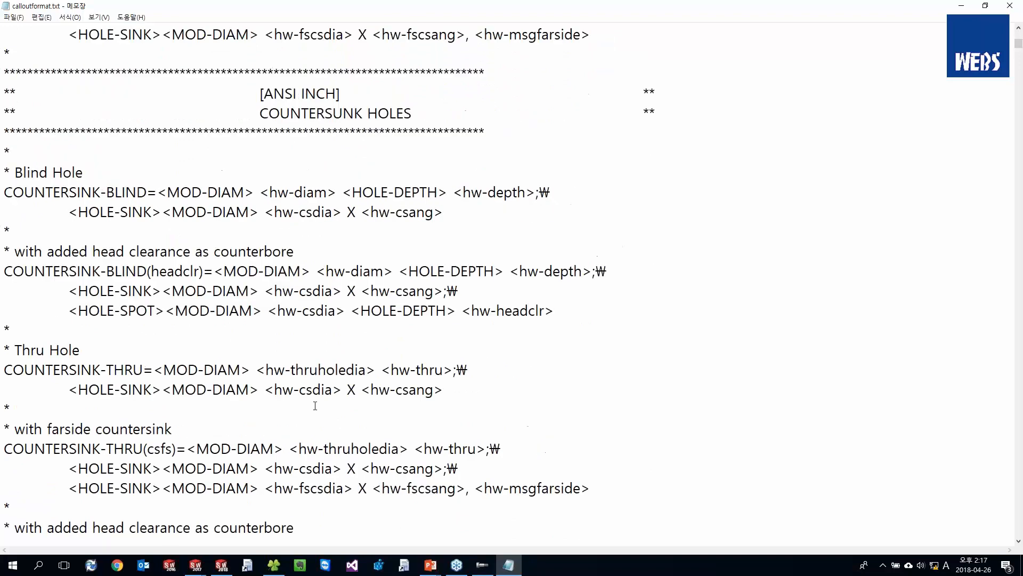
scroll(315, 406, "down", 4)
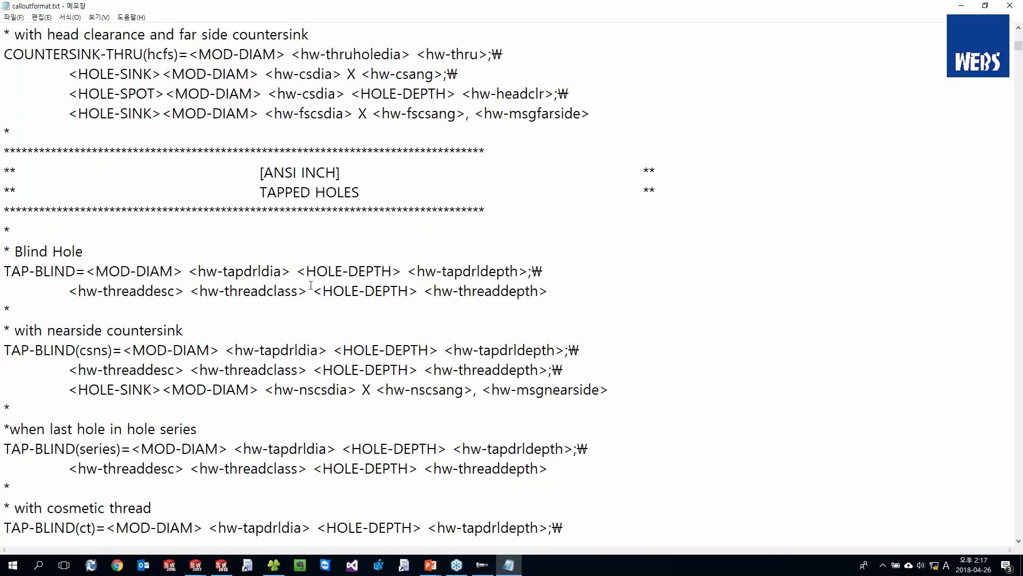
scroll(311, 286, "down", 1)
scroll(325, 235, "up", 6)
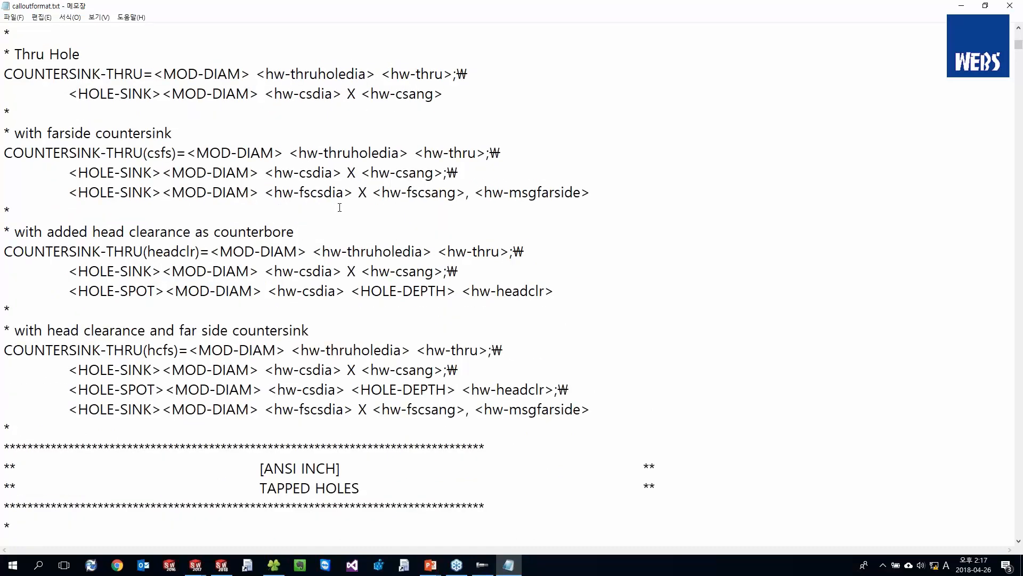
Step: Search the callout format file for "ks]" and highlight the [KS] section heading
key("ctrl+f")
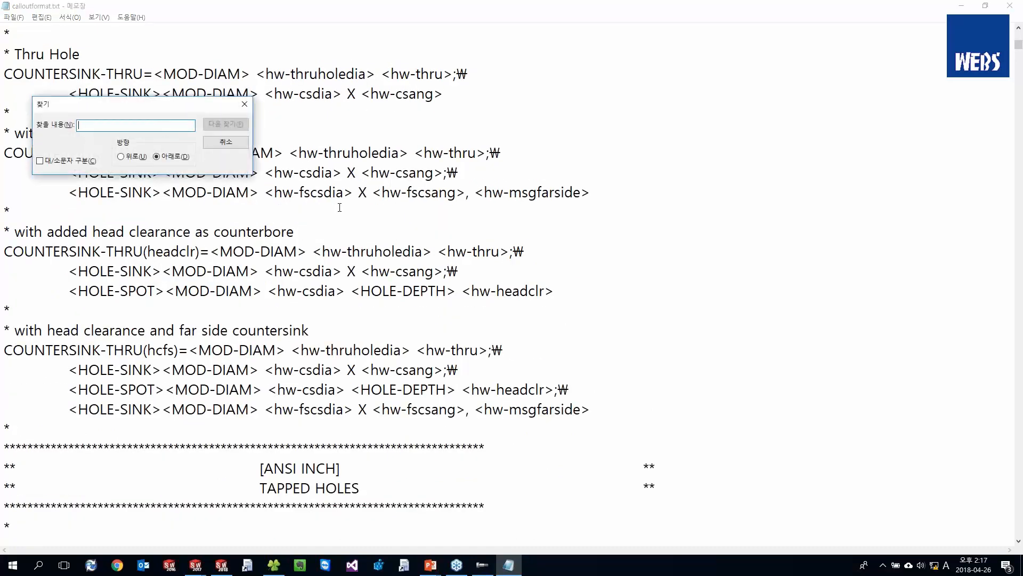
type("ks")
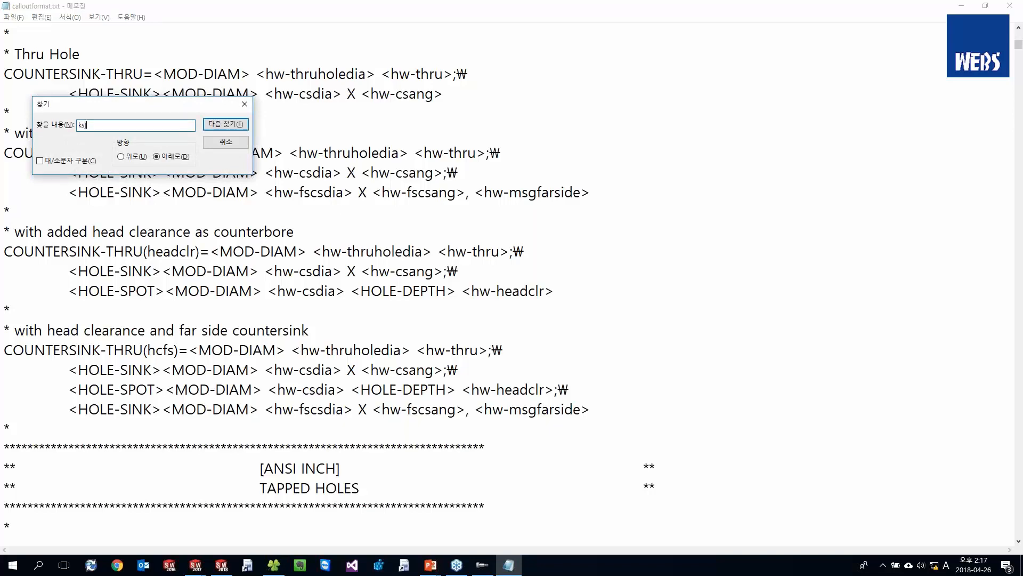
key("Return")
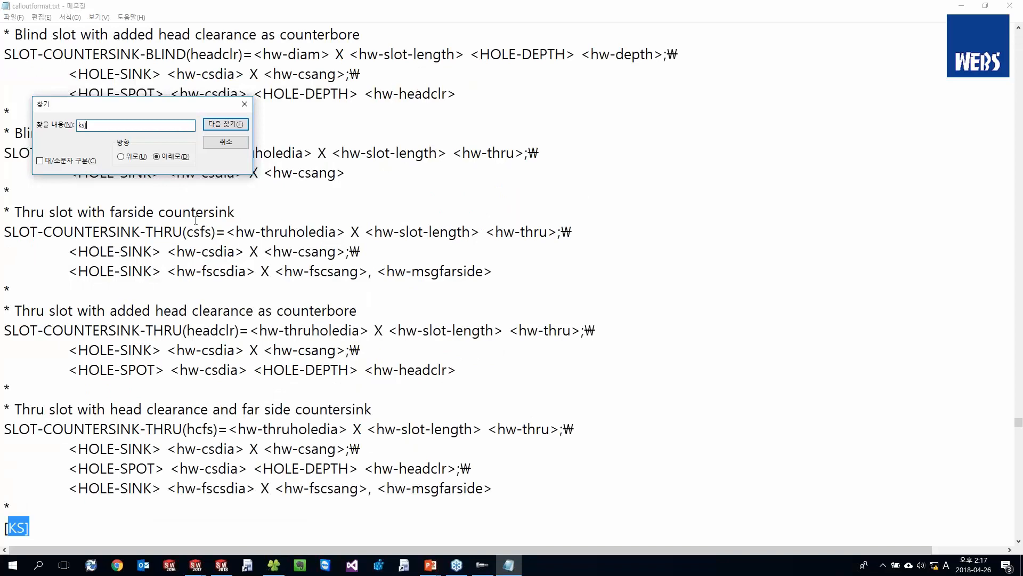
key("Escape")
scroll(73, 413, "down", 2)
left_click(68, 425)
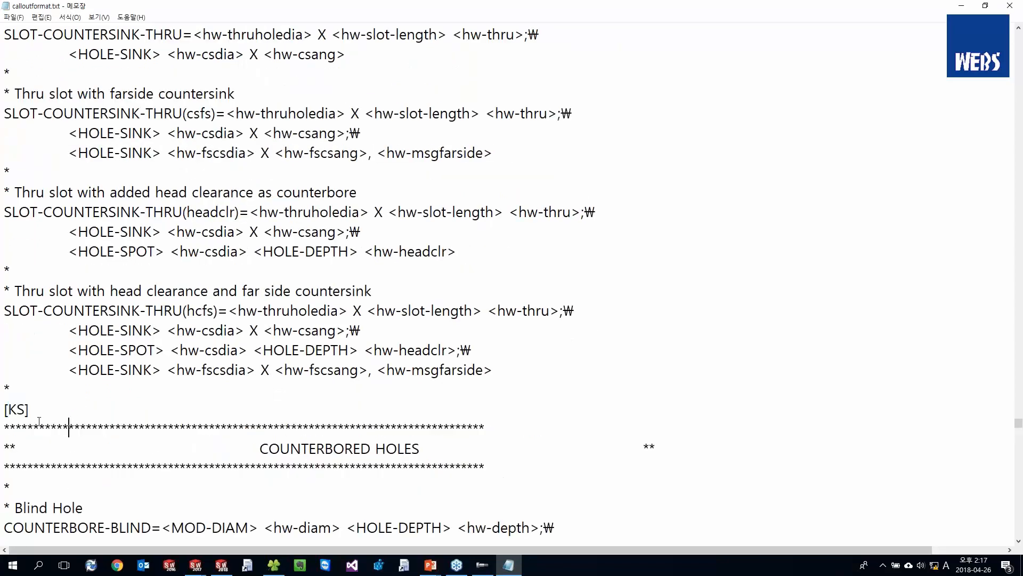
left_click_drag(33, 415, 5, 413)
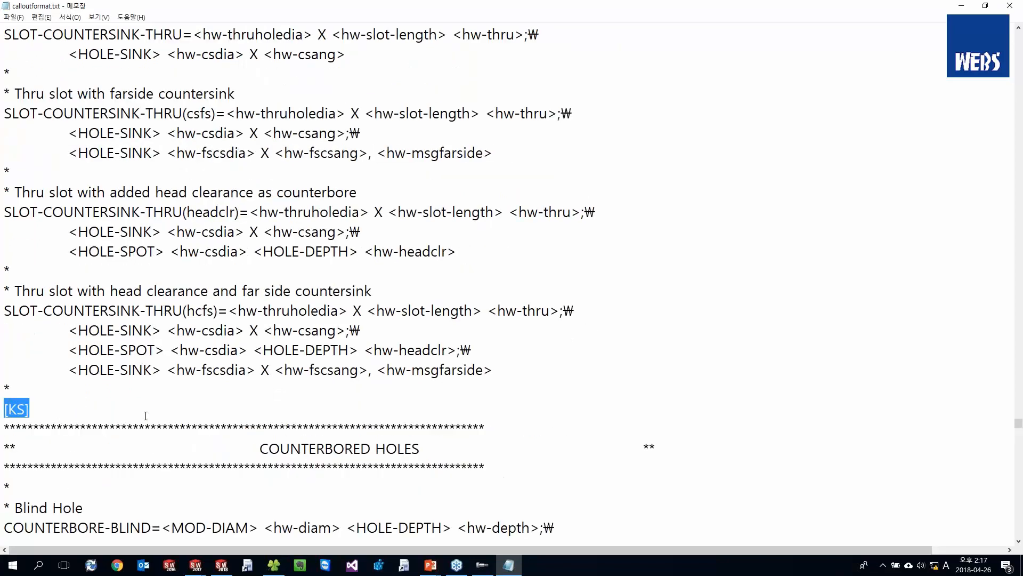
Step: Examine the KS section's headings and formats for counterbored, plain, countersunk and tapped holes
scroll(145, 416, "down", 1)
left_click_drag(240, 391, 479, 389)
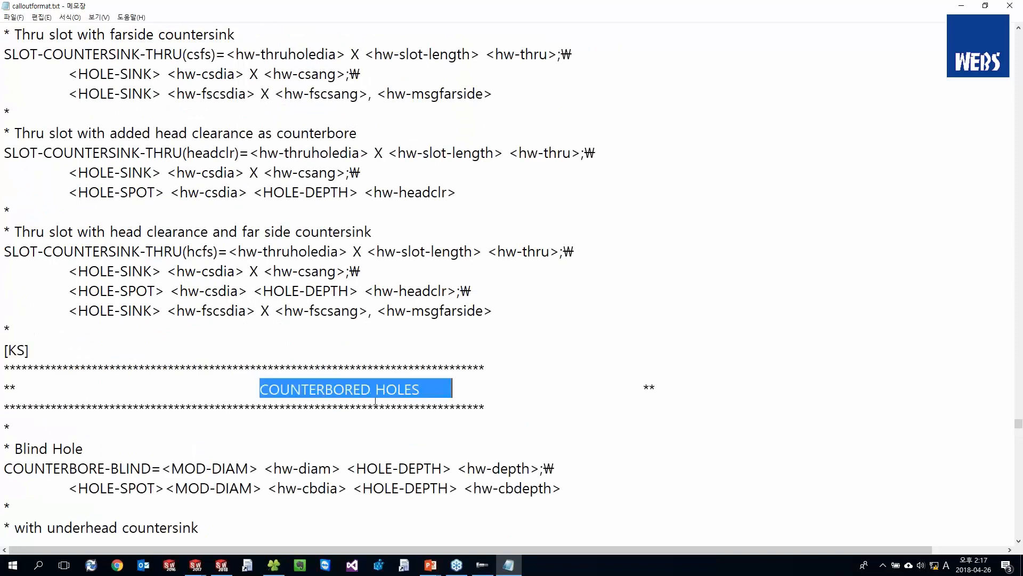
scroll(375, 401, "down", 13)
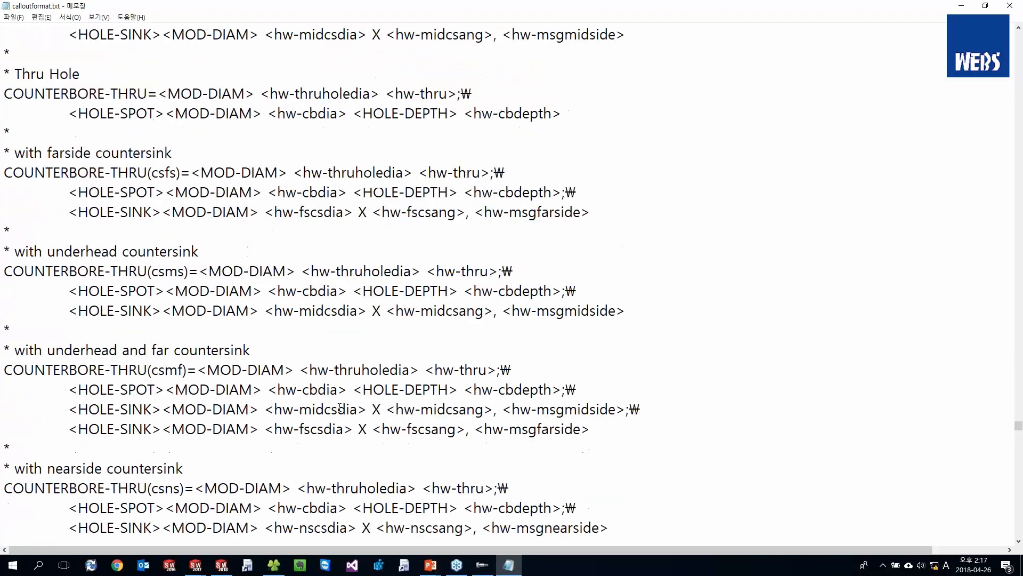
scroll(340, 406, "down", 10)
left_click_drag(260, 389, 349, 390)
scroll(364, 394, "down", 10)
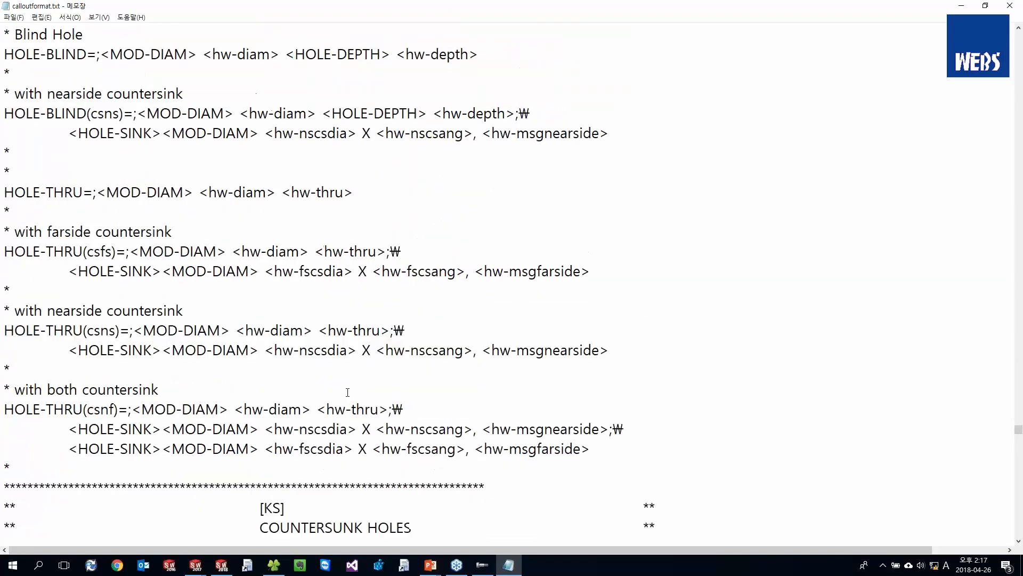
left_click_drag(260, 291, 453, 291)
scroll(384, 325, "down", 8)
scroll(383, 325, "down", 3)
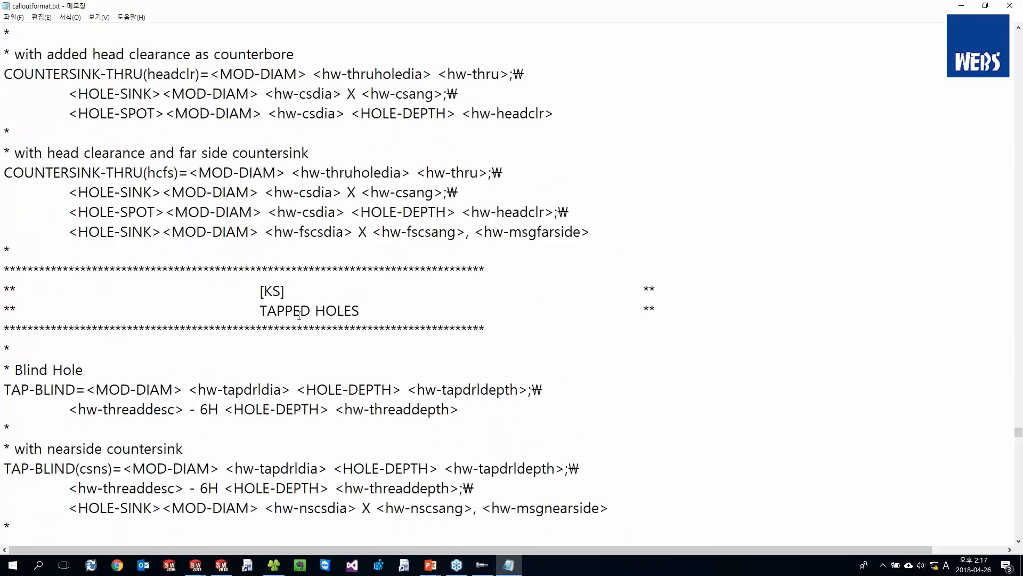
Step: Review the KS countersunk and plain hole formats again, and return to the counterbored holes' Thru Hole definition
scroll(299, 316, "up", 11)
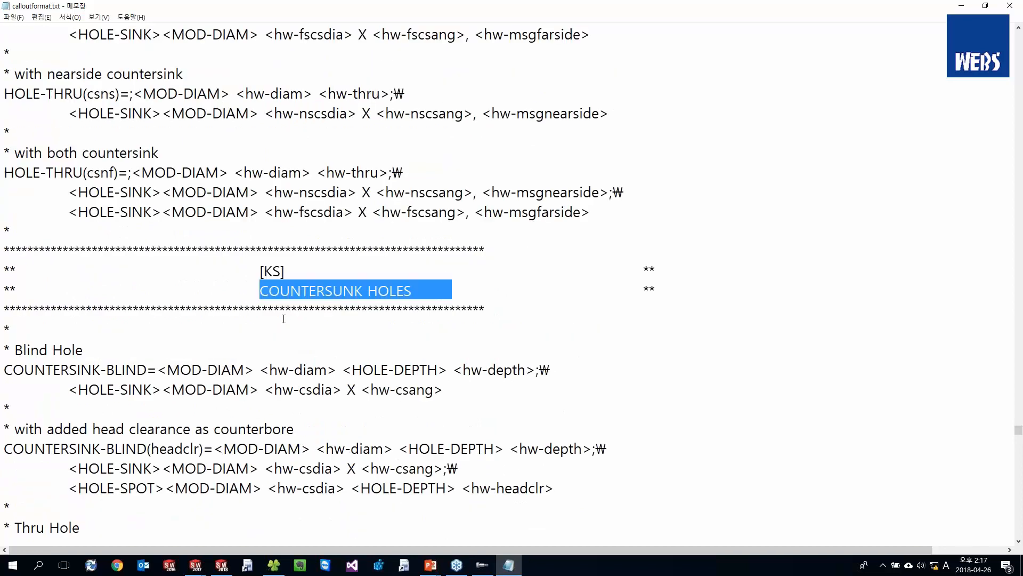
left_click(236, 388)
scroll(236, 387, "down", 4)
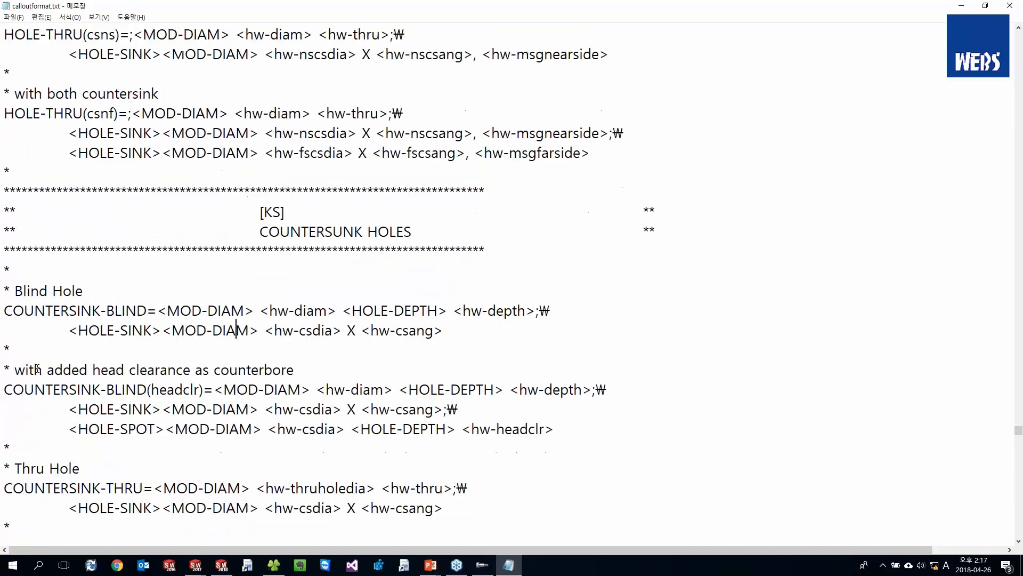
scroll(286, 150, "up", 15)
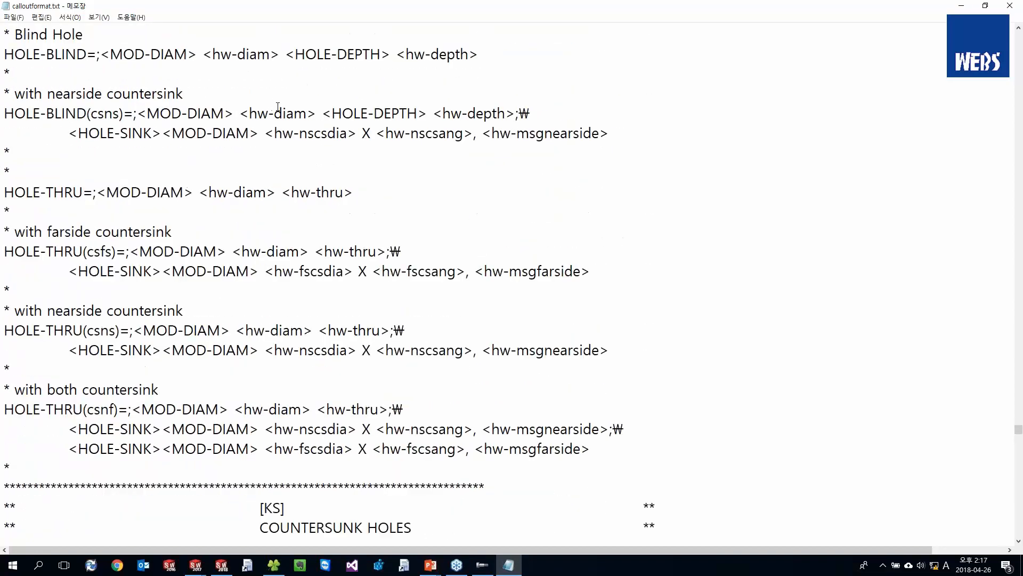
scroll(287, 134, "up", 8)
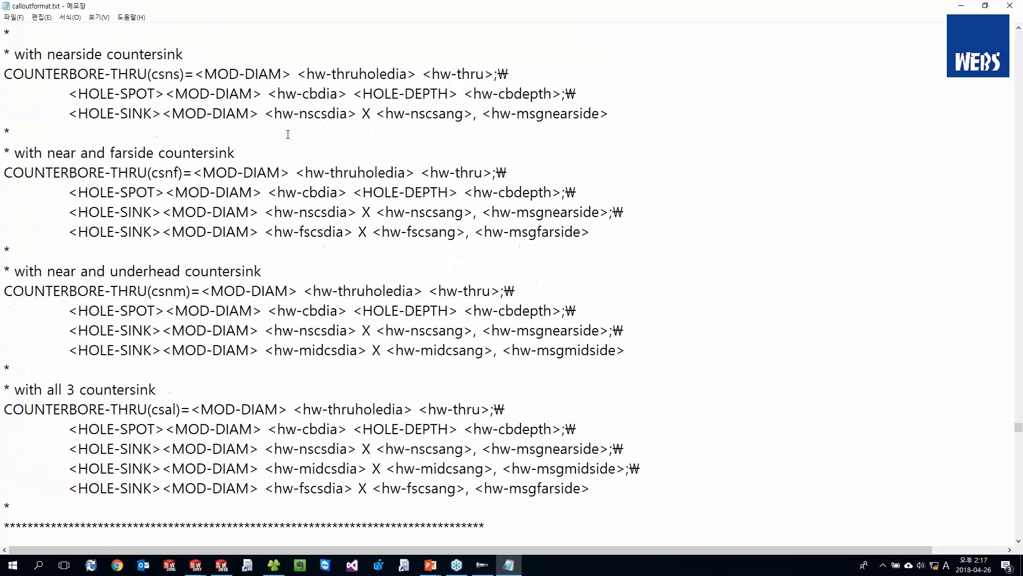
scroll(288, 134, "up", 11)
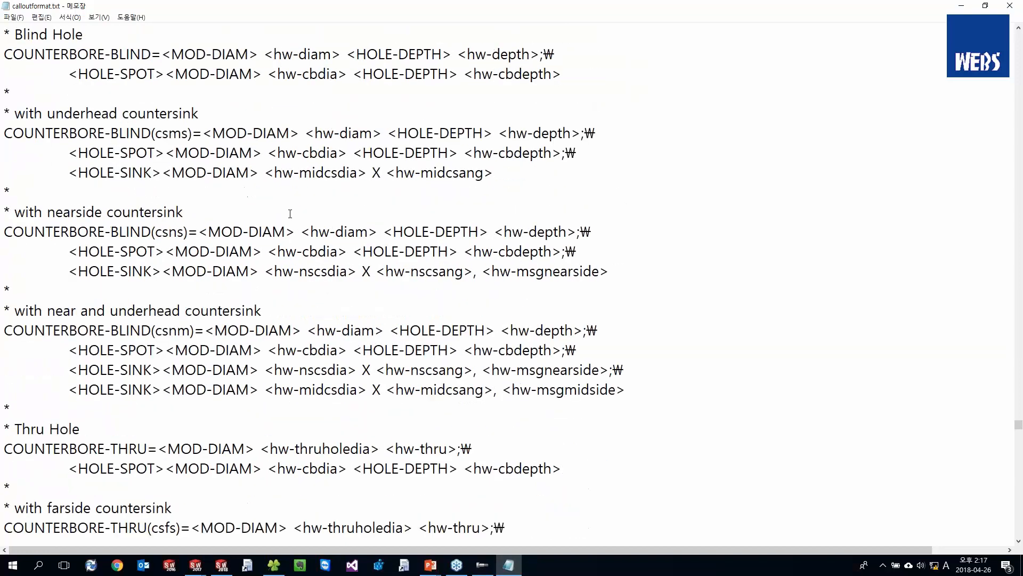
left_click_drag(260, 153, 428, 159)
left_click(259, 211)
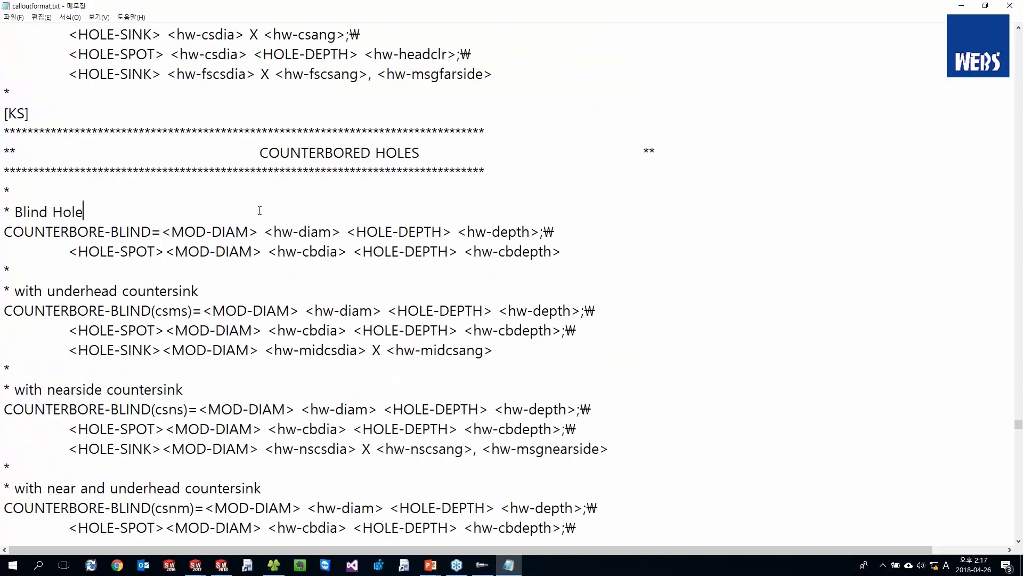
scroll(200, 274, "down", 3)
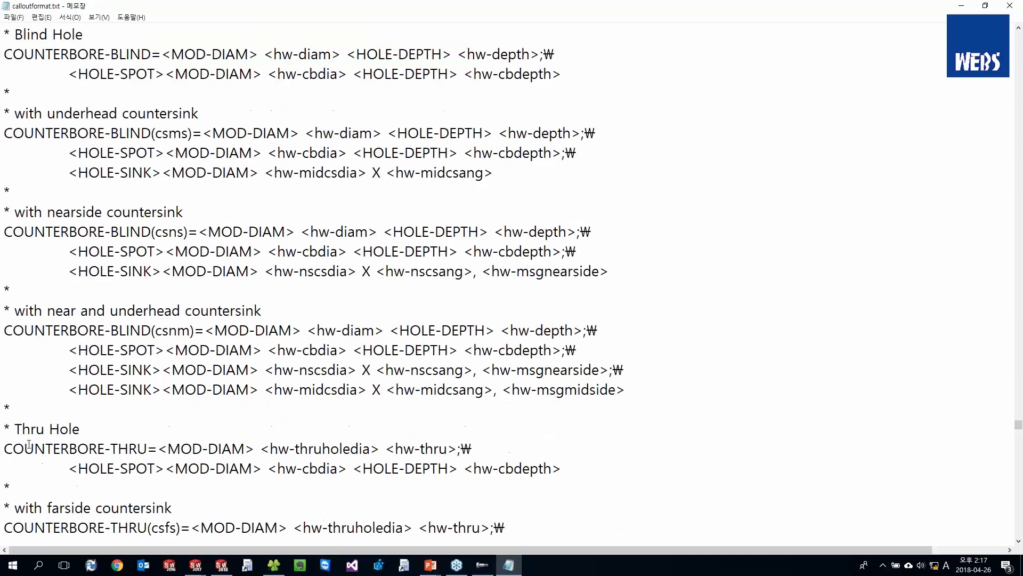
Step: Highlight the KS counterbored Thru Hole definition, COUNTERBORE-THRU, including its second line with the counterbore diameter and depth
left_click_drag(14, 426, 72, 428)
left_click(122, 433)
scroll(204, 440, "down", 1)
left_click_drag(157, 389, 575, 411)
left_click(448, 423)
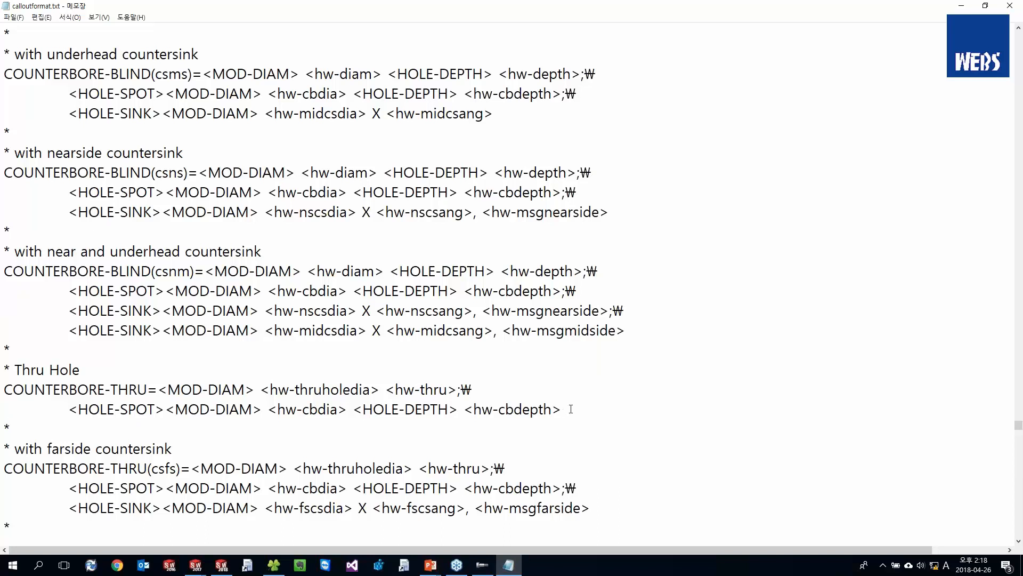
left_click_drag(578, 409, 166, 390)
left_click_drag(63, 389, 6, 389)
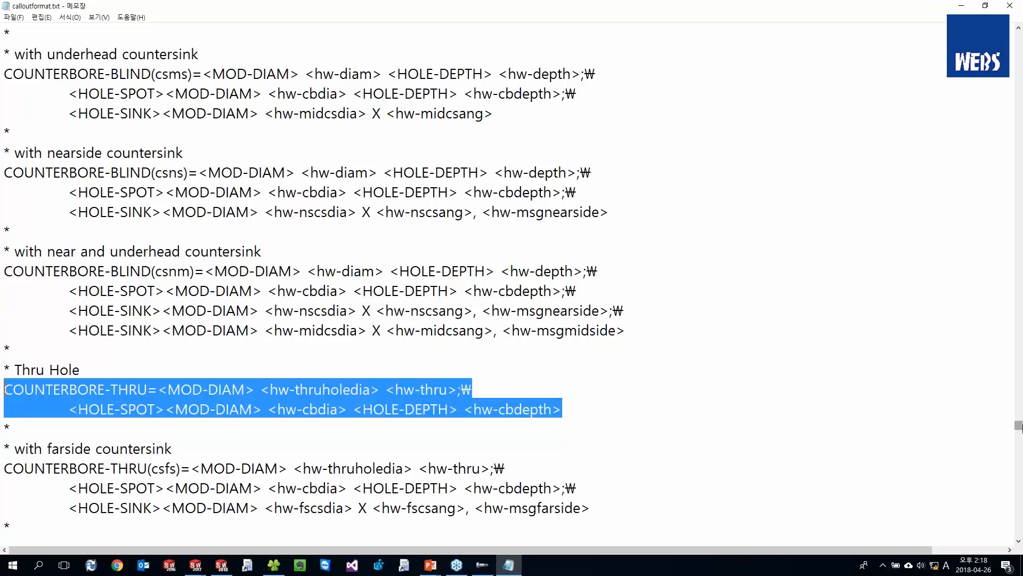
Step: Examine the list of valid Hole Wizard variables and their descriptions, and return to the KS COUNTERBORE-THRU definition
left_click_drag(1018, 427, 1018, 531)
scroll(538, 321, "up", 10)
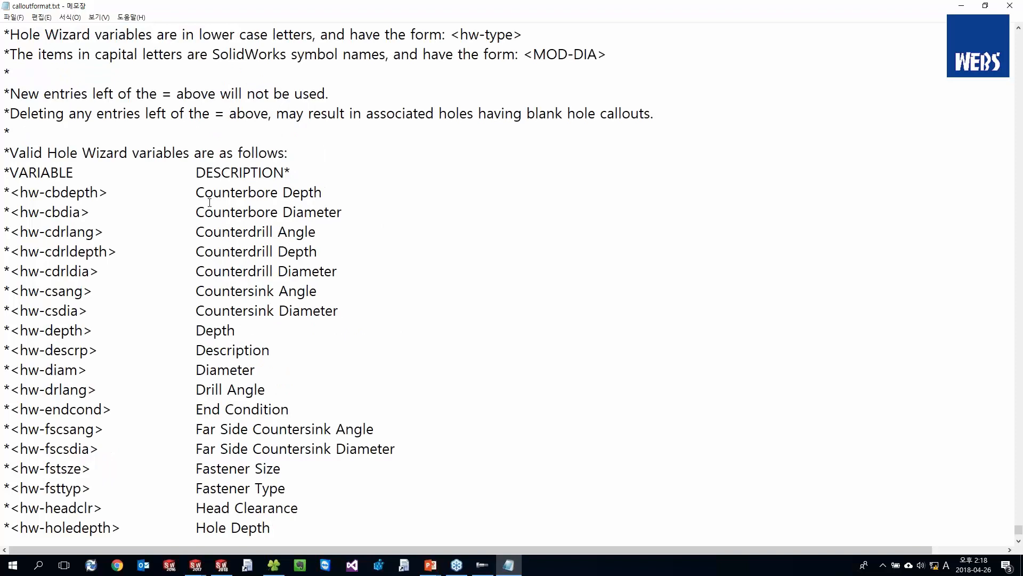
scroll(133, 197, "down", 1)
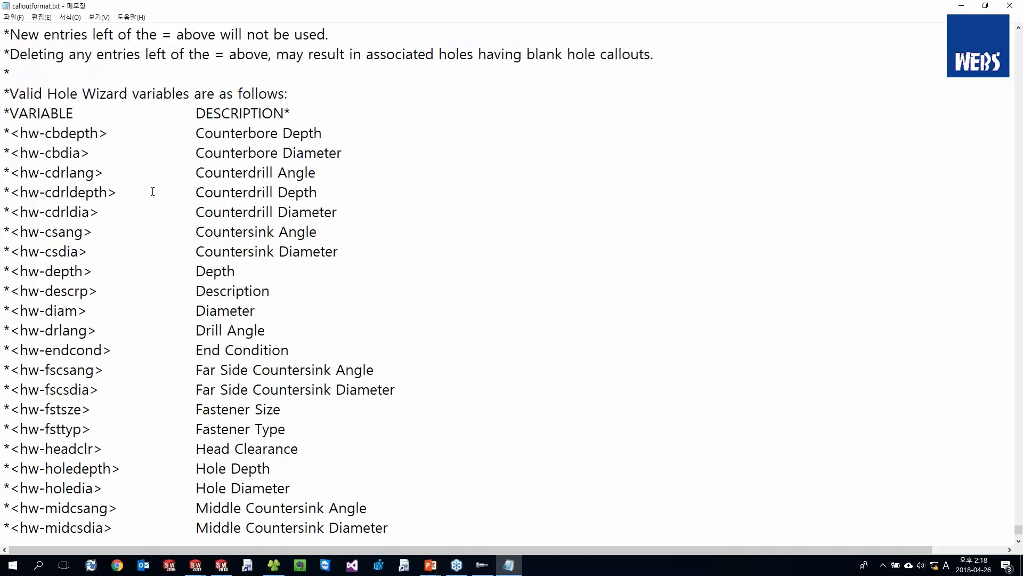
scroll(226, 240, "down", 1)
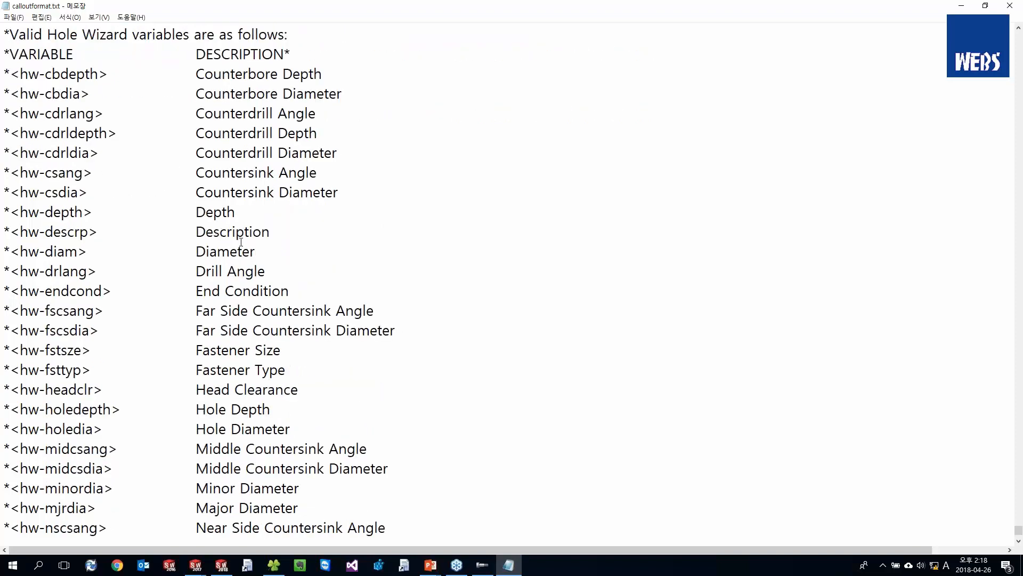
scroll(246, 245, "down", 2)
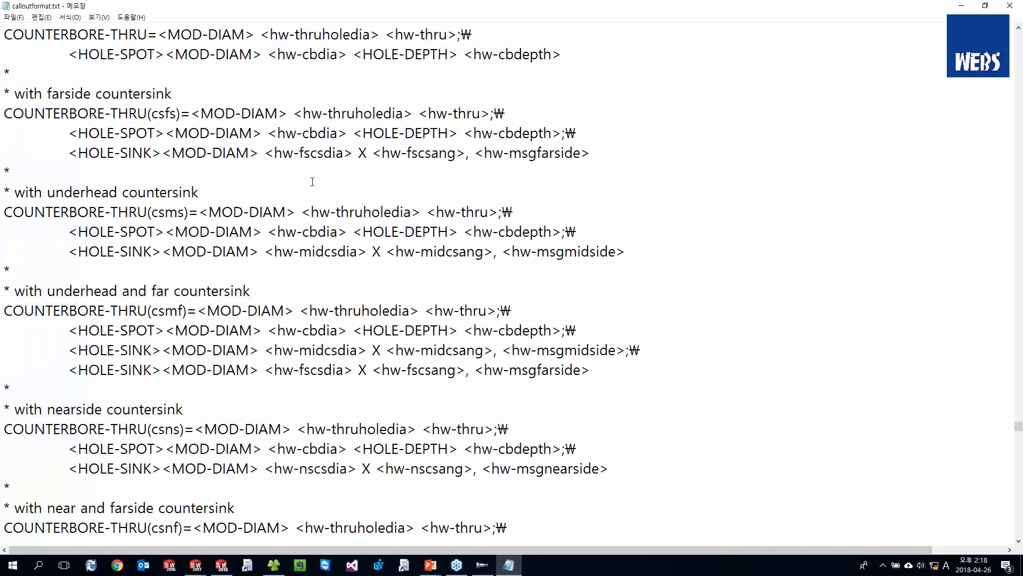
scroll(122, 219, "up", 3)
left_click_drag(4, 213, 565, 232)
left_click(580, 234)
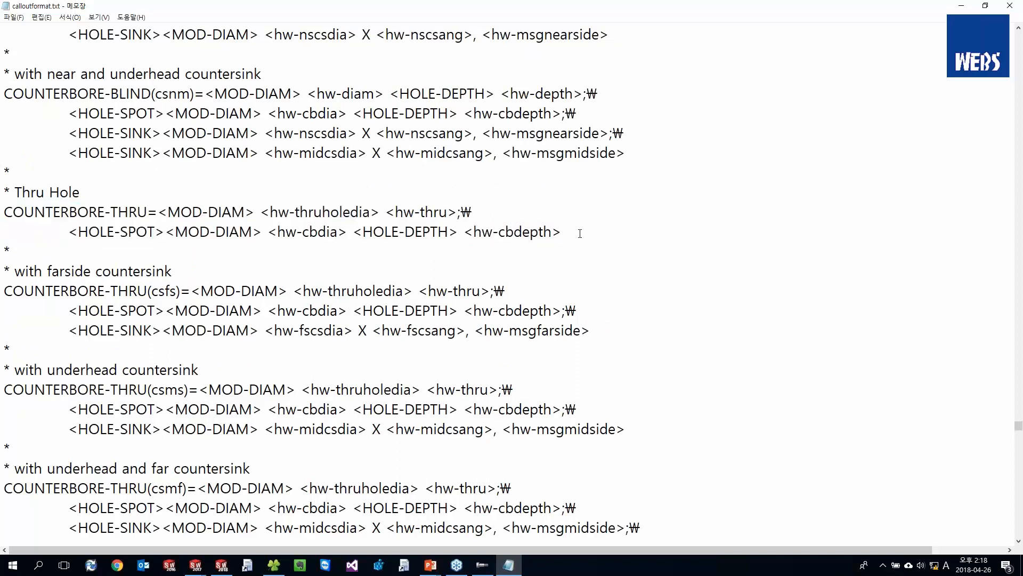
Step: Switch to the SOLIDWORKS 2017 drawing and replace the counterbored hole's callout with a newly inserted hole callout
left_click(196, 566)
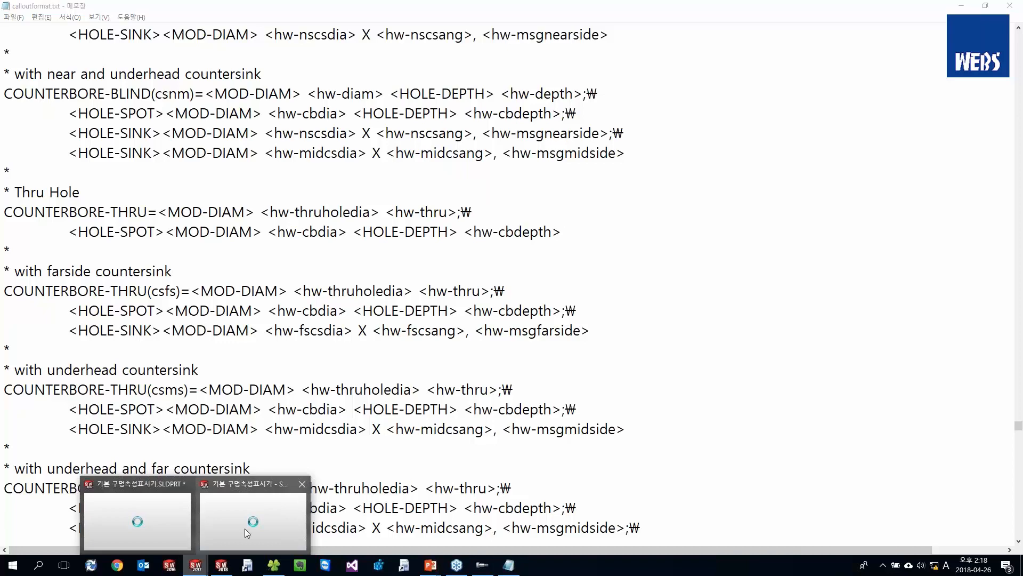
left_click(212, 521)
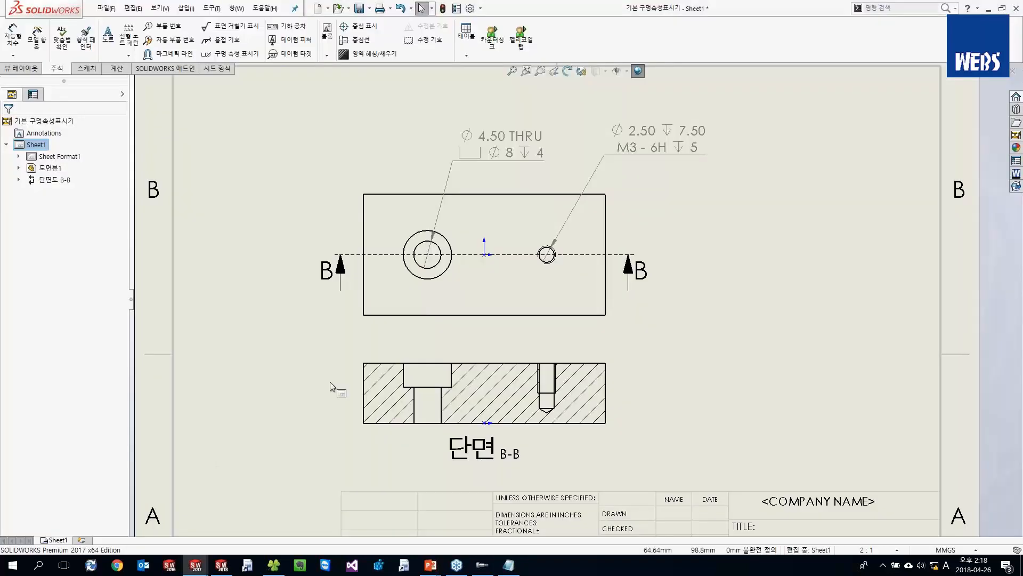
left_click(518, 155)
key("Delete")
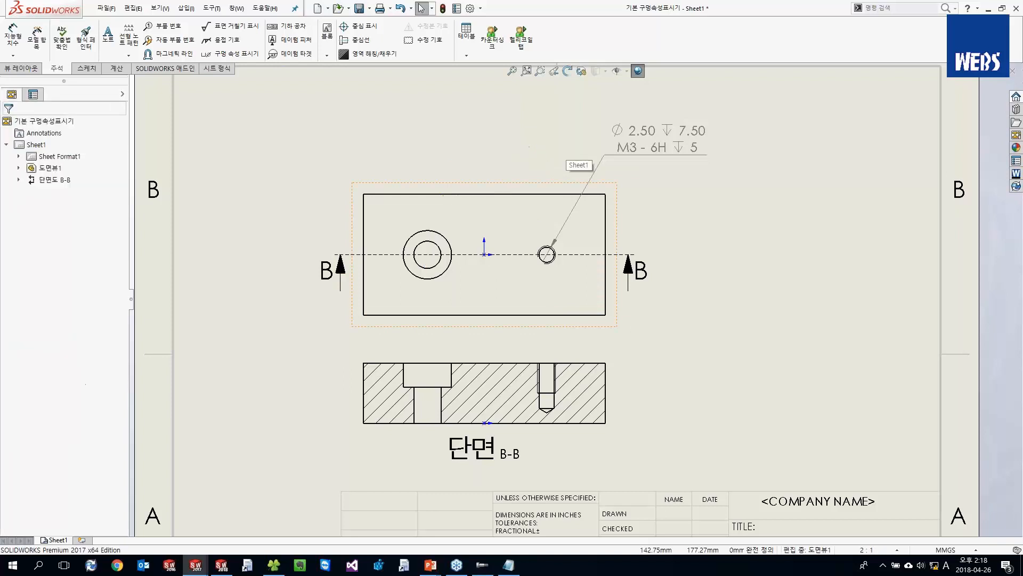
left_click(232, 53)
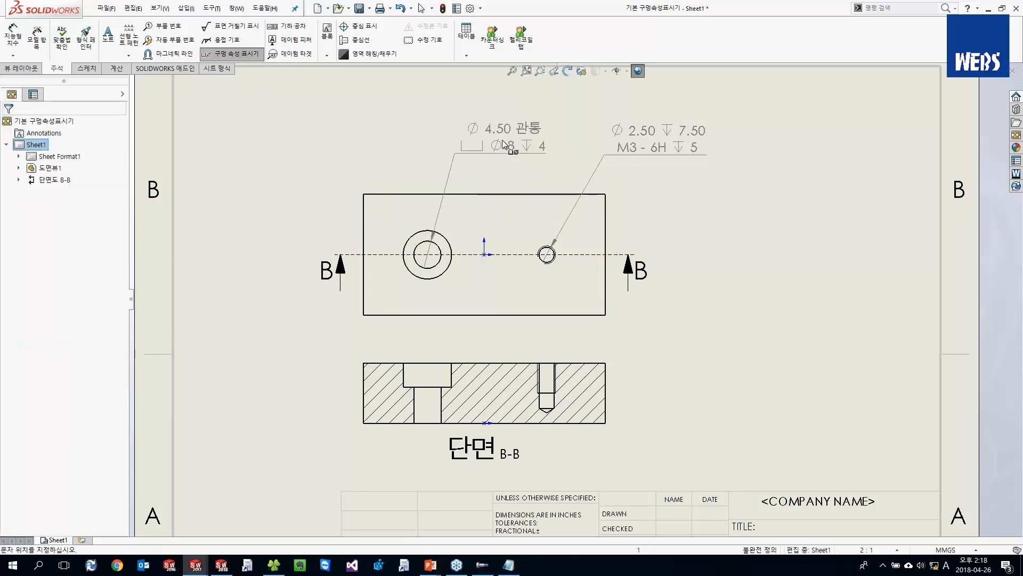
left_click(500, 156)
key("Escape")
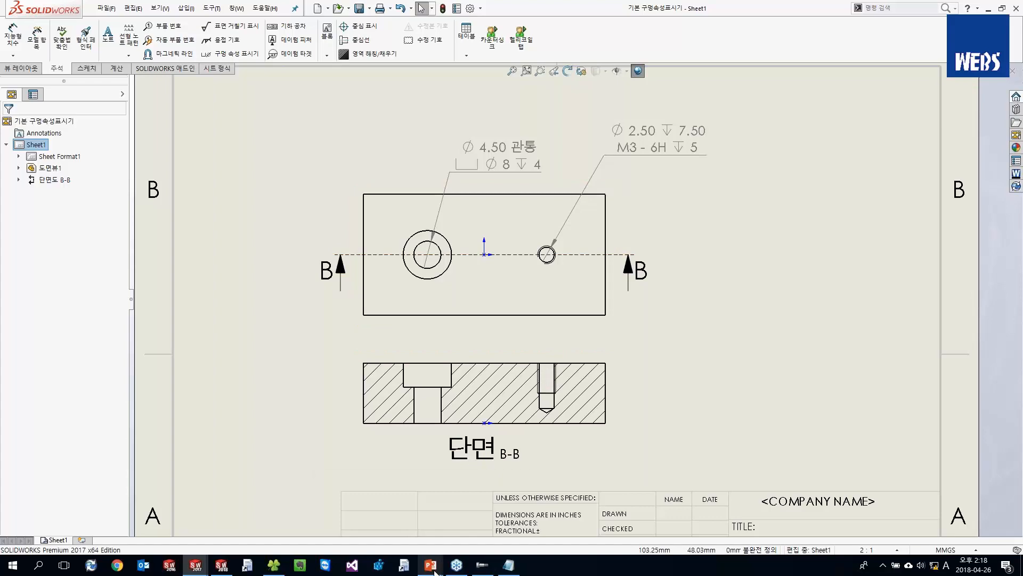
Step: Switch to the PowerPoint slide show and leave it at the slide containing the customised KS callout formats
mouse_move(435, 568)
left_click(455, 542)
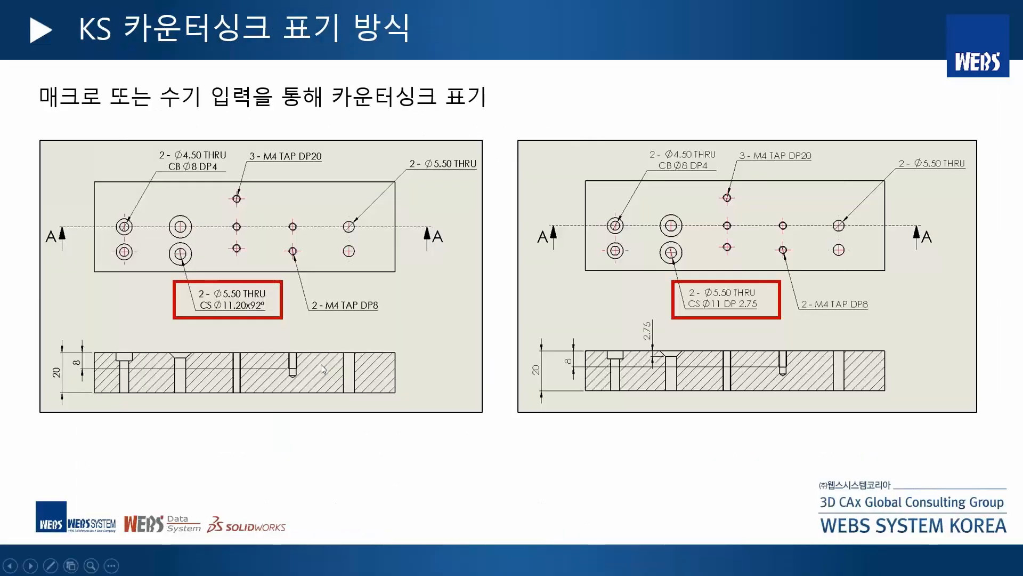
key("alt+Tab")
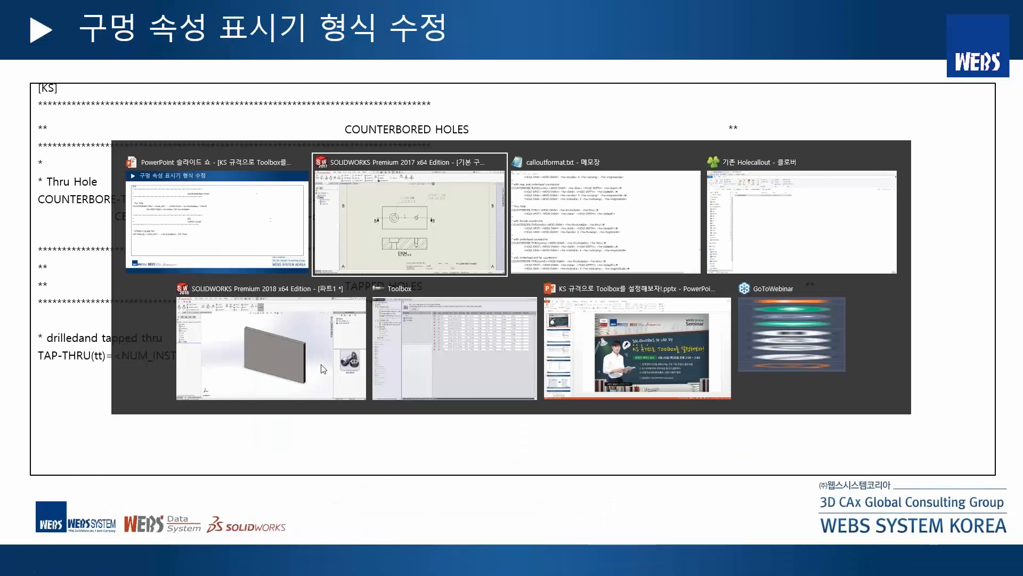
left_click(231, 236)
left_click(307, 272)
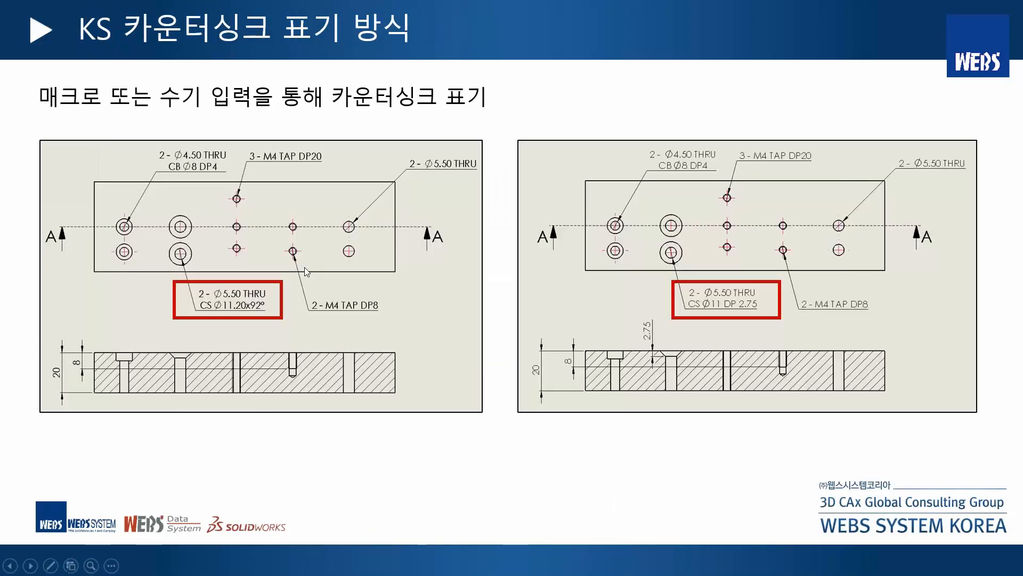
key("Escape")
scroll(245, 242, "up", 1)
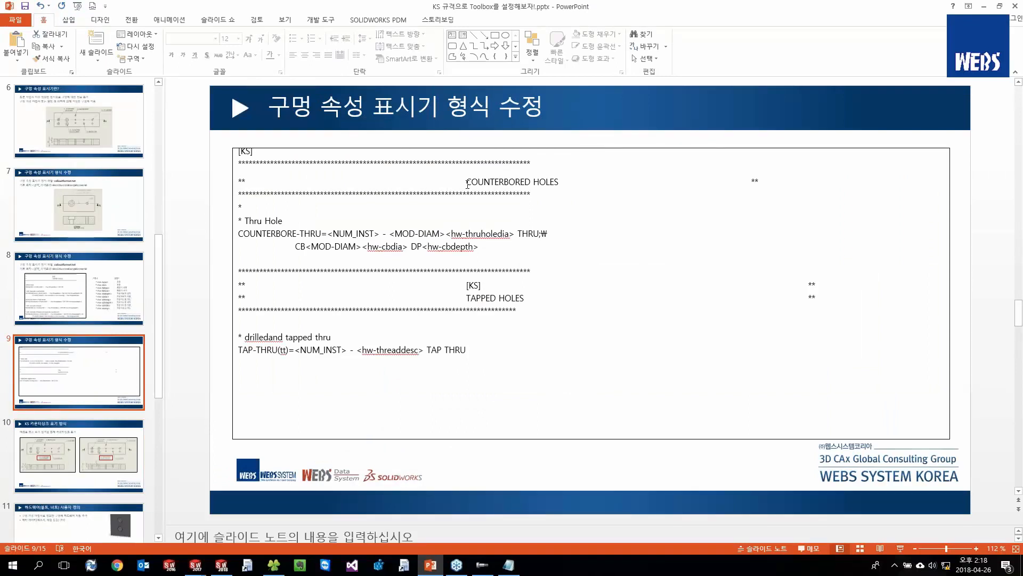
Step: Copy the slide's counterbored Thru Hole format from <MOD-DIAM><hw-thruholedia> THRU through CB<MOD-DIAM><hw-cbdia> DP<hw-cbdepth>, without the <NUM_INST> prefix
double_click(302, 233)
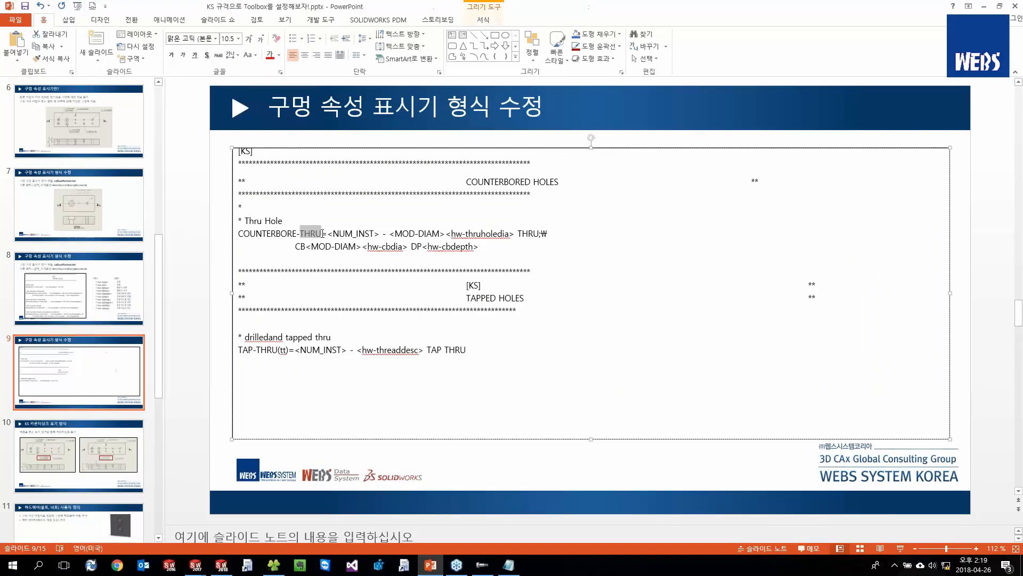
left_click(328, 234)
left_click(480, 246, "shift")
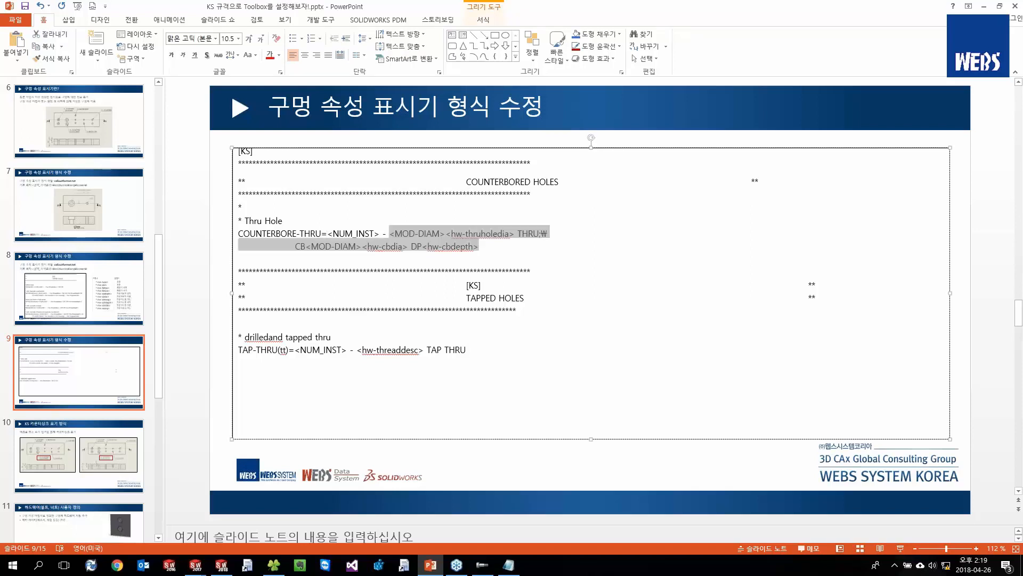
right_click(477, 252)
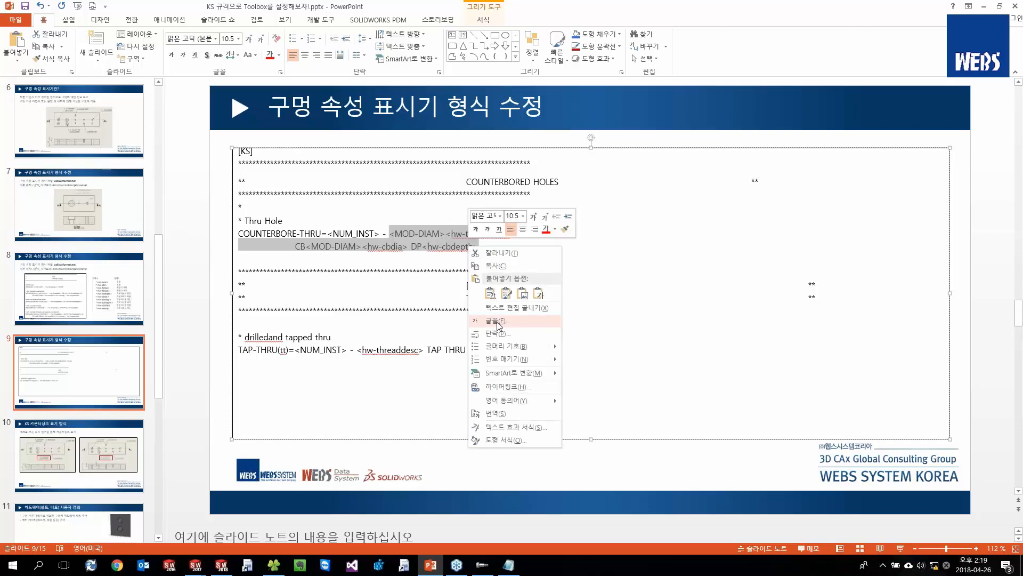
left_click(495, 265)
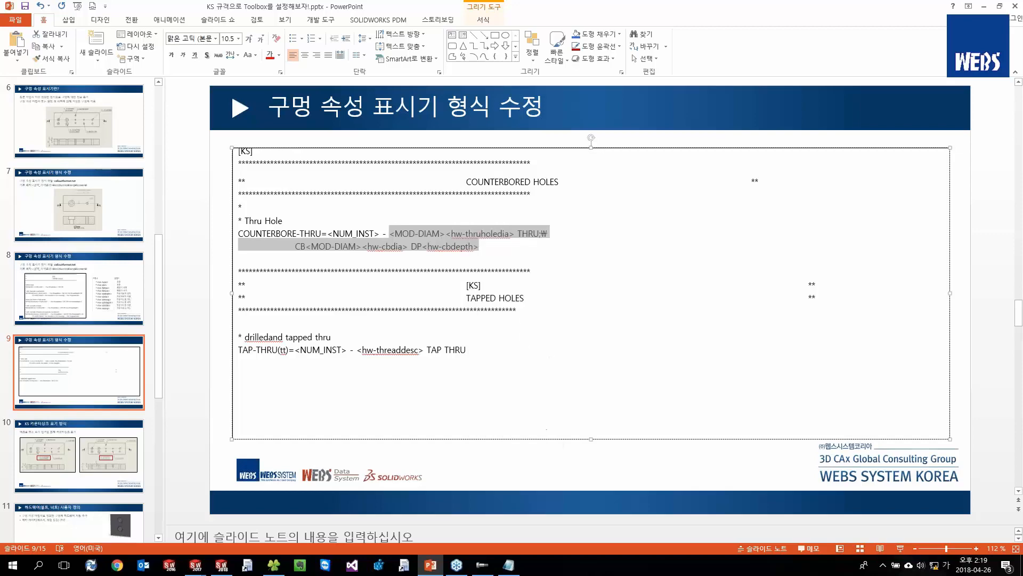
Step: In calloutformat.txt, replace the KS COUNTERBORE-THRU value with the copied THRU and CB/DP format, and save the file
left_click(508, 564)
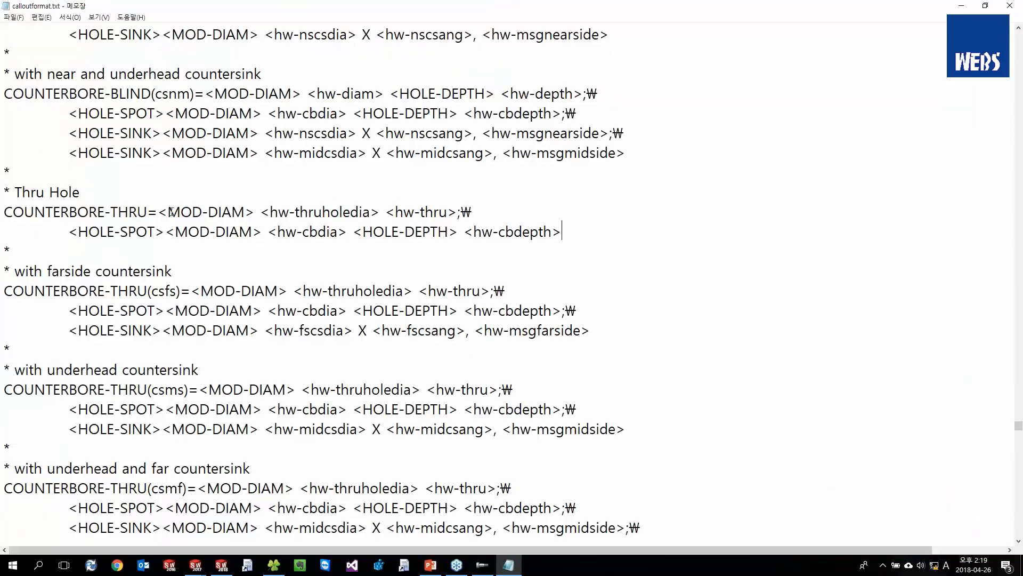
left_click(565, 233, "shift")
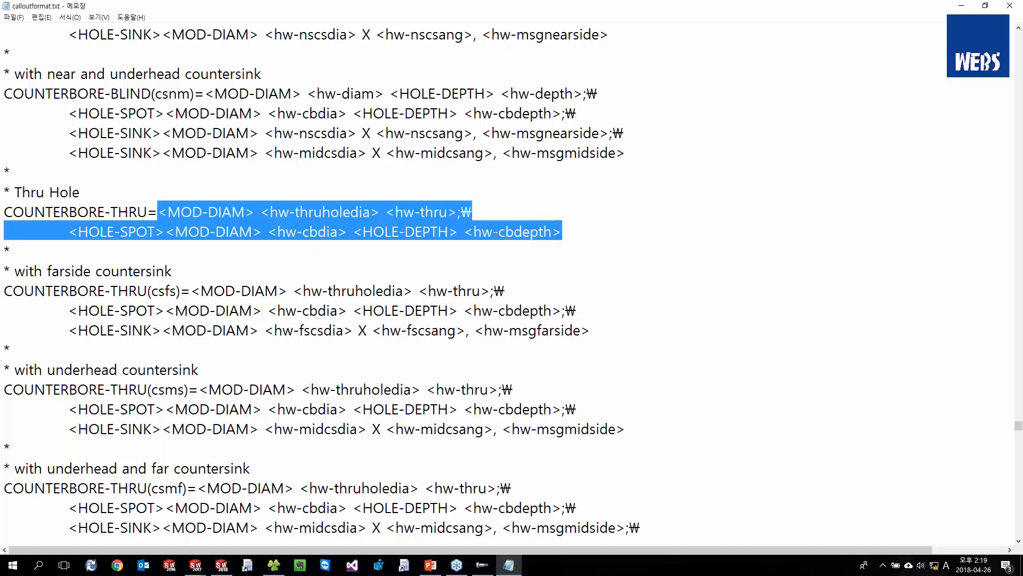
right_click(495, 233)
left_click(524, 279)
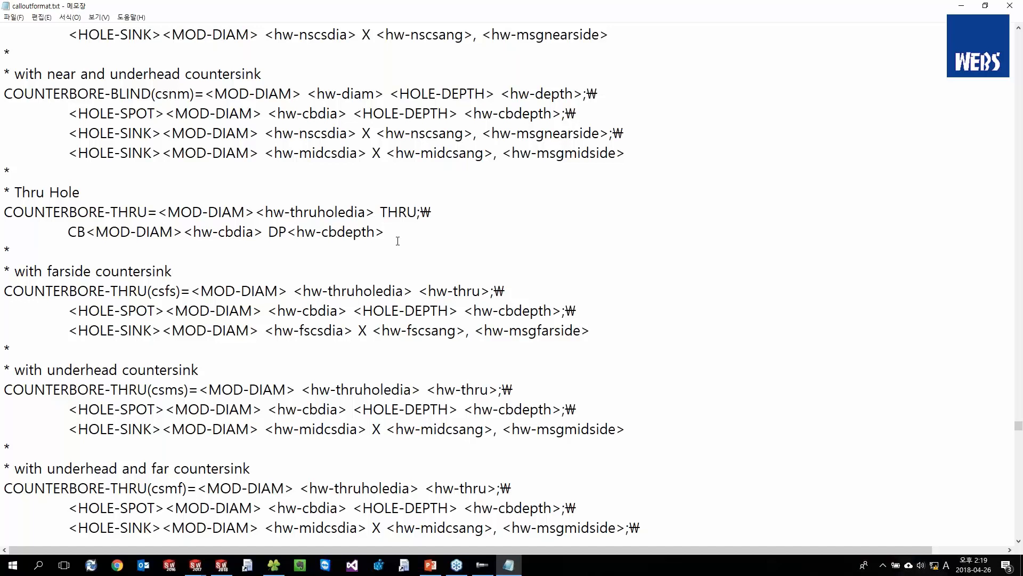
left_click(13, 17)
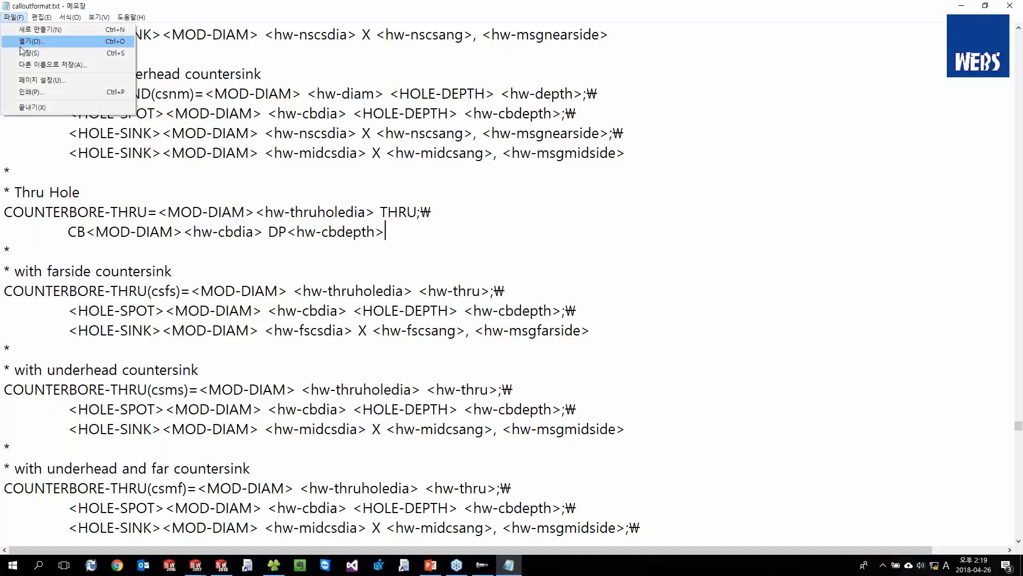
left_click(33, 53)
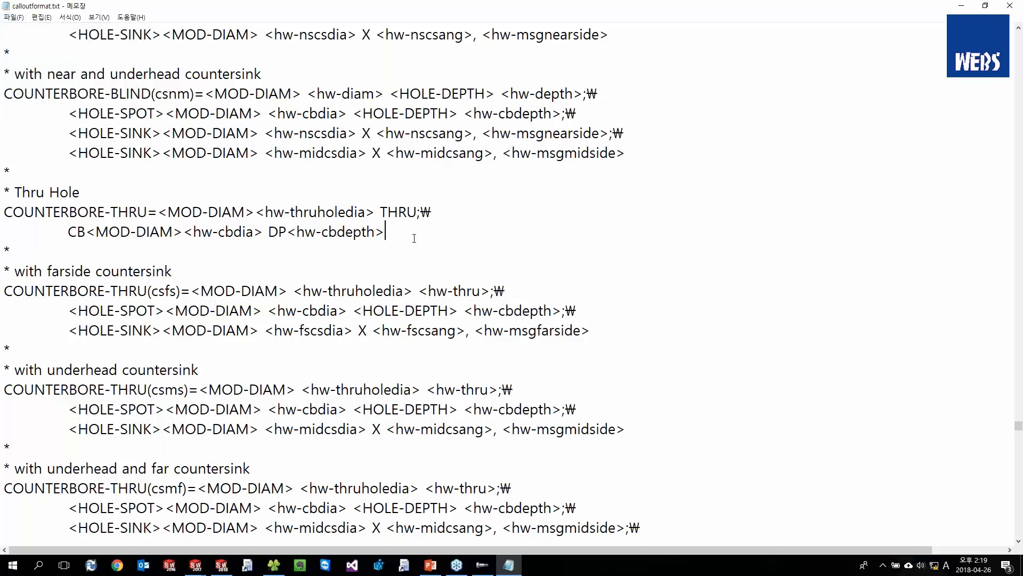
Step: Return to the SOLIDWORKS drawing and add another hole callout to the counterbored hole in the upper view
left_click(198, 565)
left_click(255, 526)
left_click(368, 278)
left_click(961, 6)
key("alt+Tab")
key("Tab")
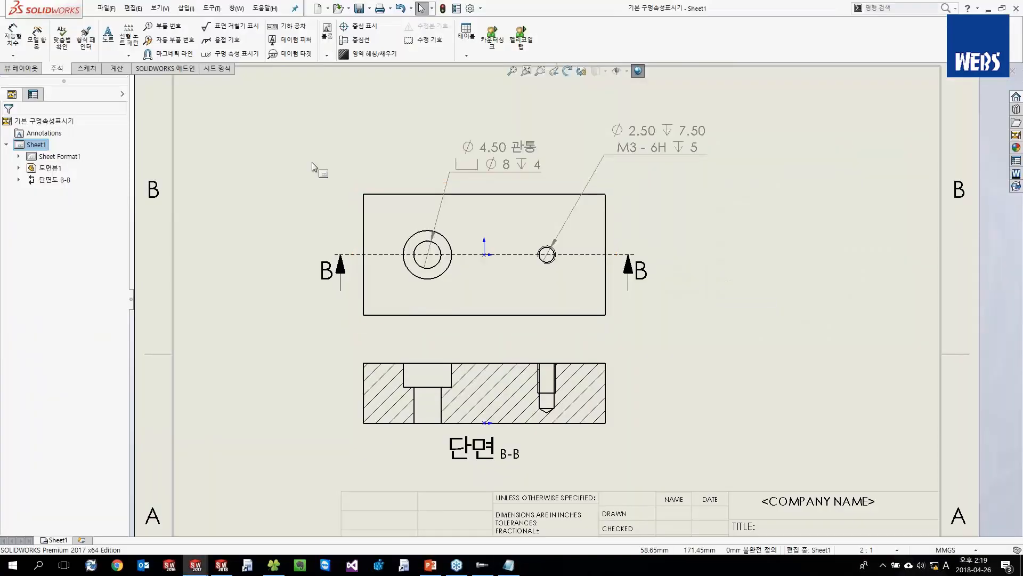
left_click(230, 53)
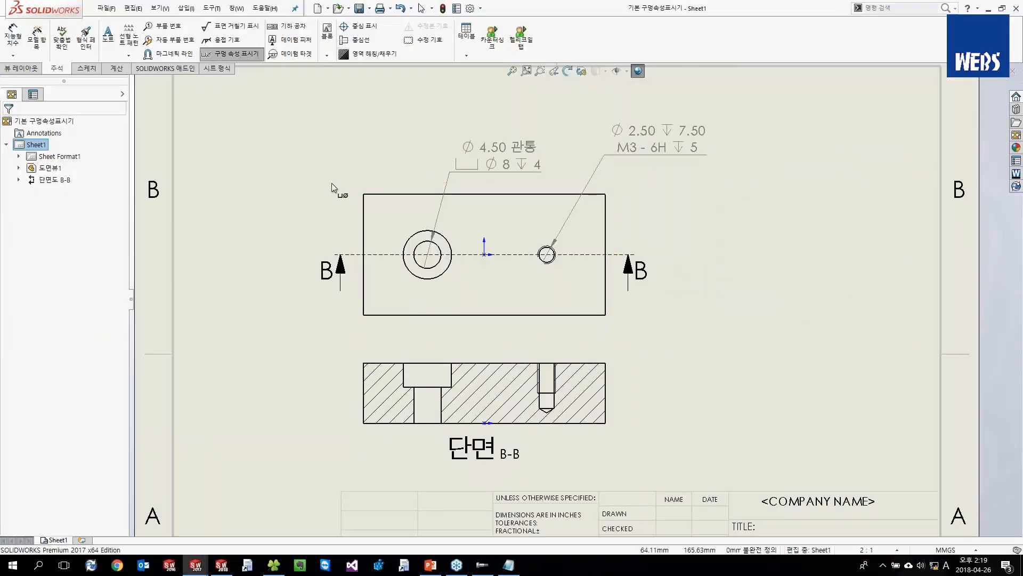
left_click(420, 243)
key("Return")
left_click(358, 141)
key("Escape")
Step: Move the new counterbored hole callout directly above the earlier callout for comparison
left_click_drag(376, 143, 519, 120)
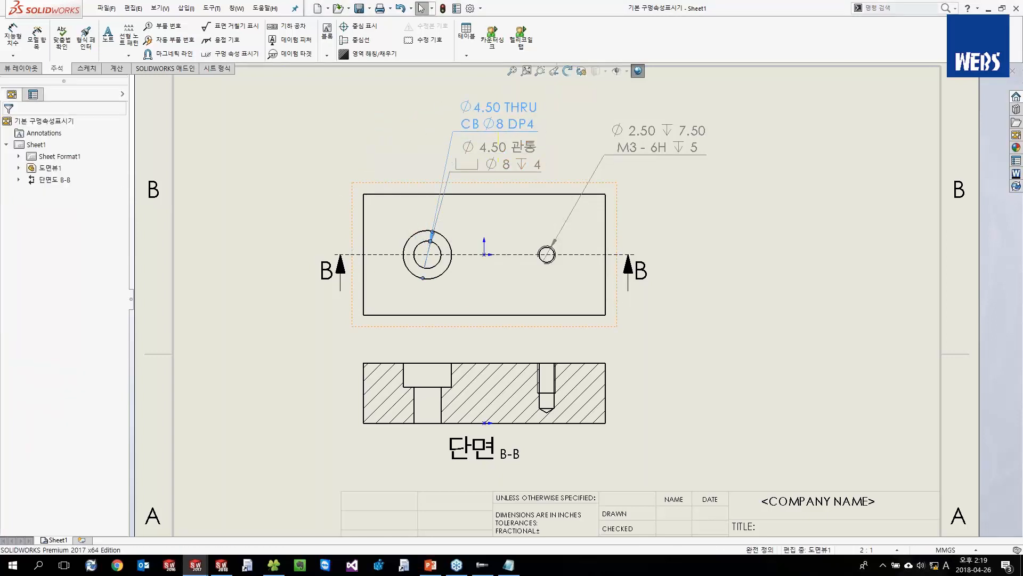
left_click(539, 133)
scroll(536, 136, "down", 1)
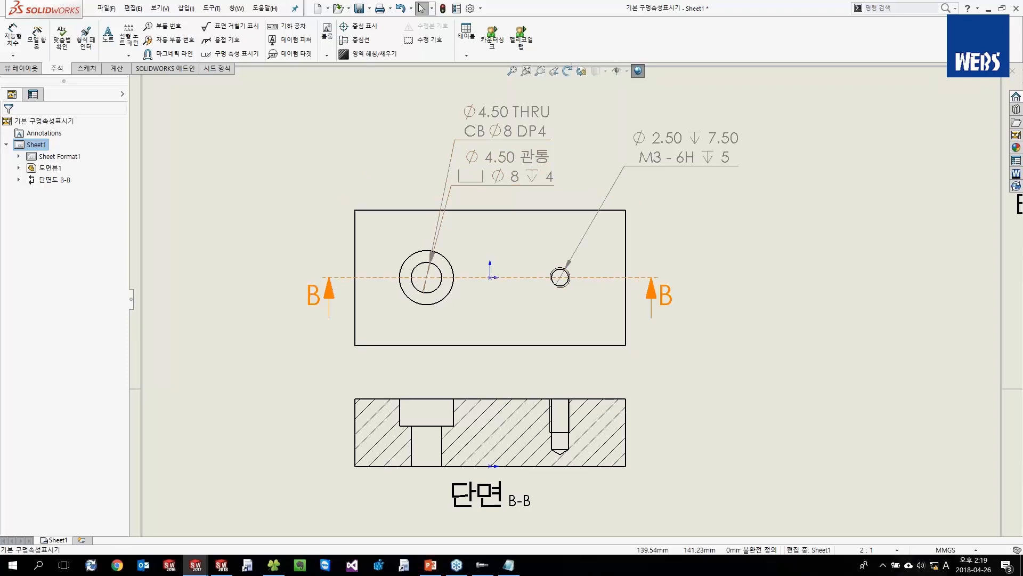
Step: Switch to the PowerPoint slide and copy the tapped hole format <hw-threaddesc> TAP THRU
key("alt+Tab")
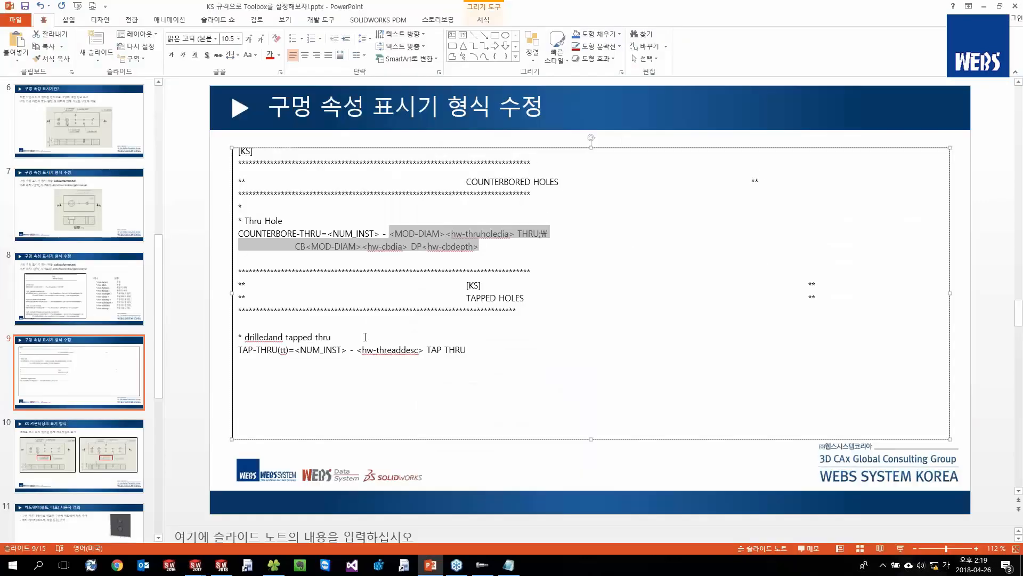
key("alt")
left_click(469, 334)
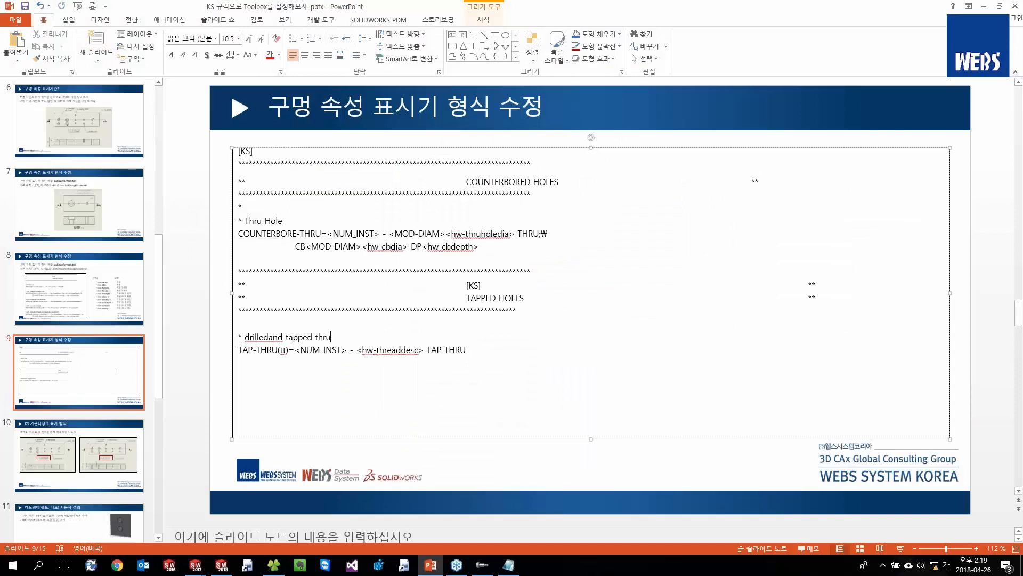
left_click_drag(356, 352, 470, 350)
key("ctrl+c")
Step: Return to the drawing and replace the tapped hole callout's dimension text with <hw-threaddesc> TAP THRU
key("alt+Tab")
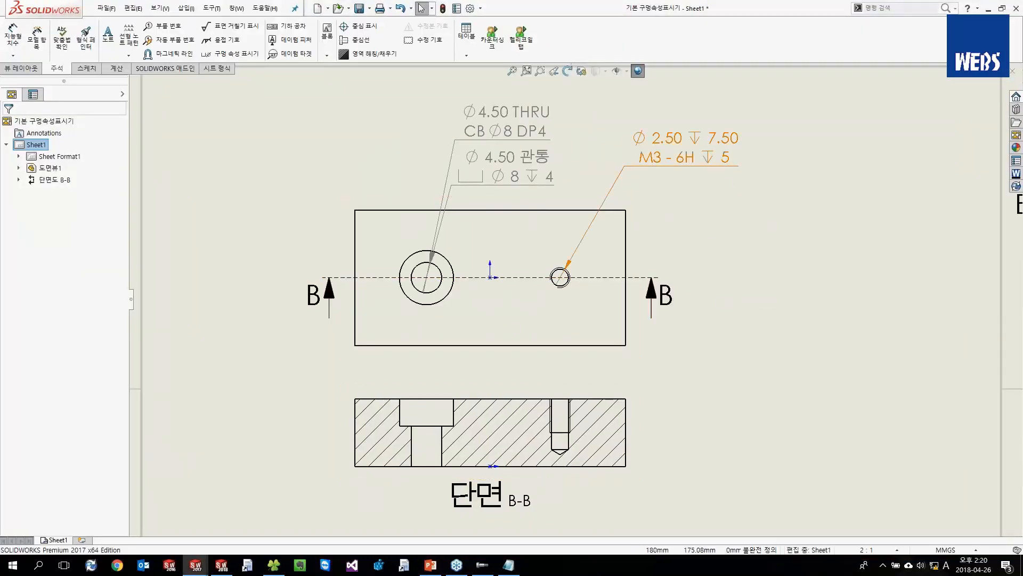
left_click(717, 162)
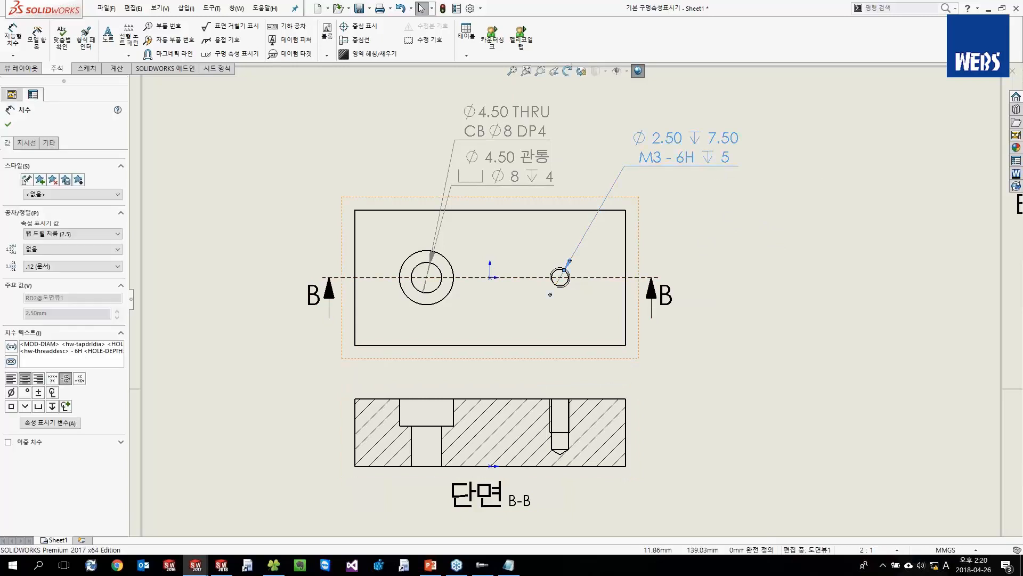
key("ctrl+a")
key("ctrl+v")
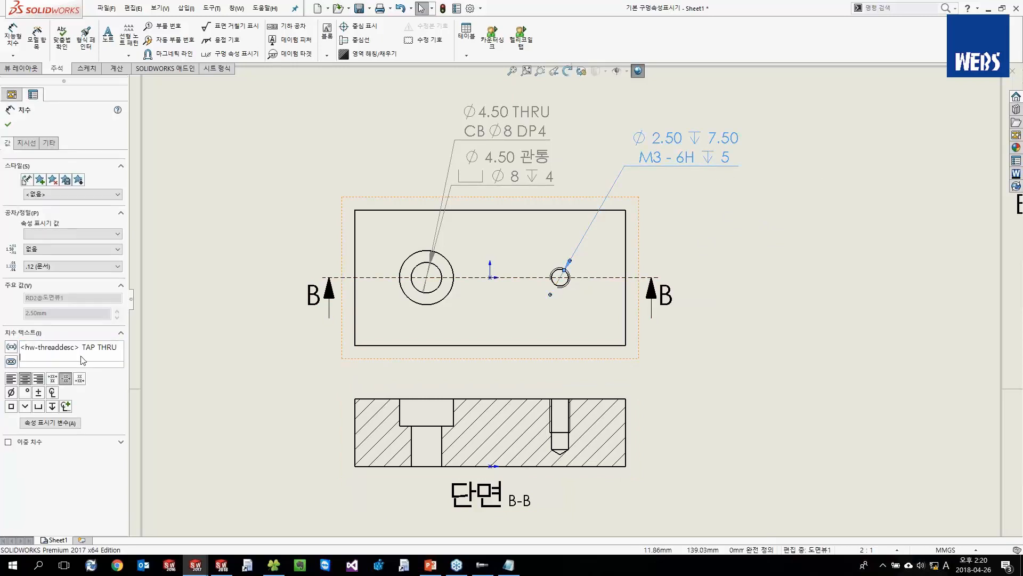
left_click(343, 171)
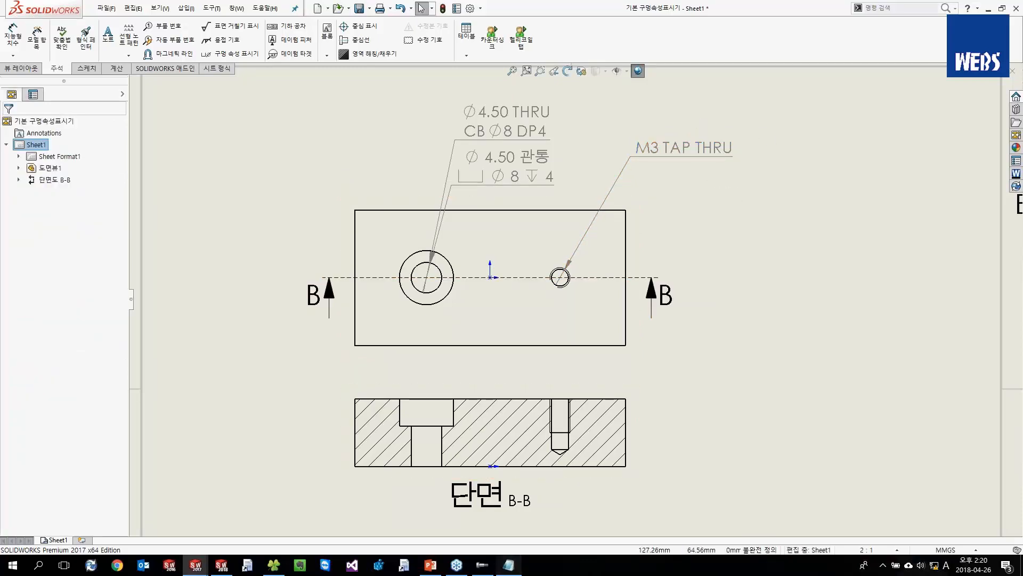
Step: Switch to calloutformat.txt and replace the TAP-BLIND format under KS tapped holes with <hw-threaddesc> TAP DP
key("alt+Tab")
scroll(281, 279, "down", 7)
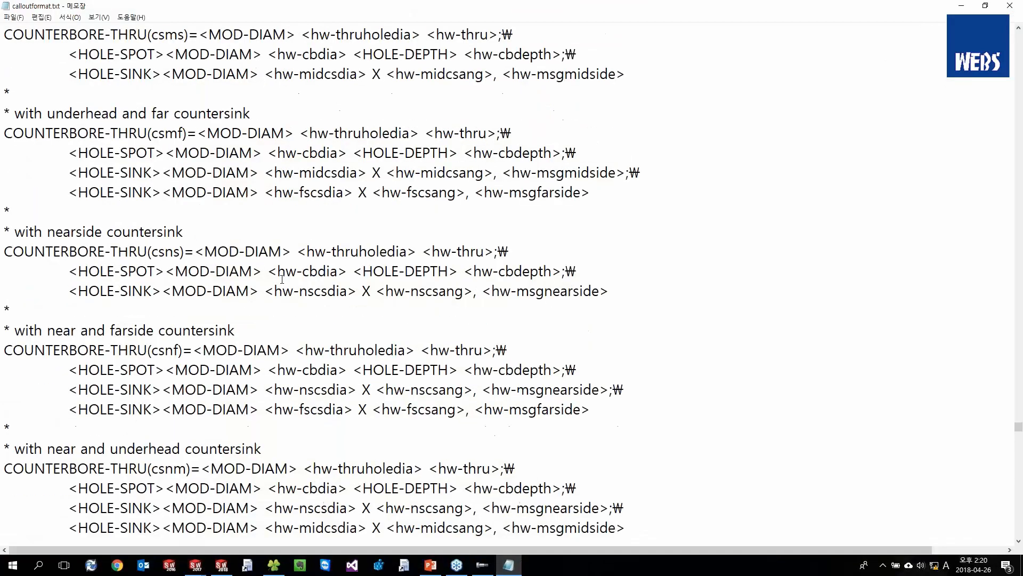
scroll(282, 279, "down", 8)
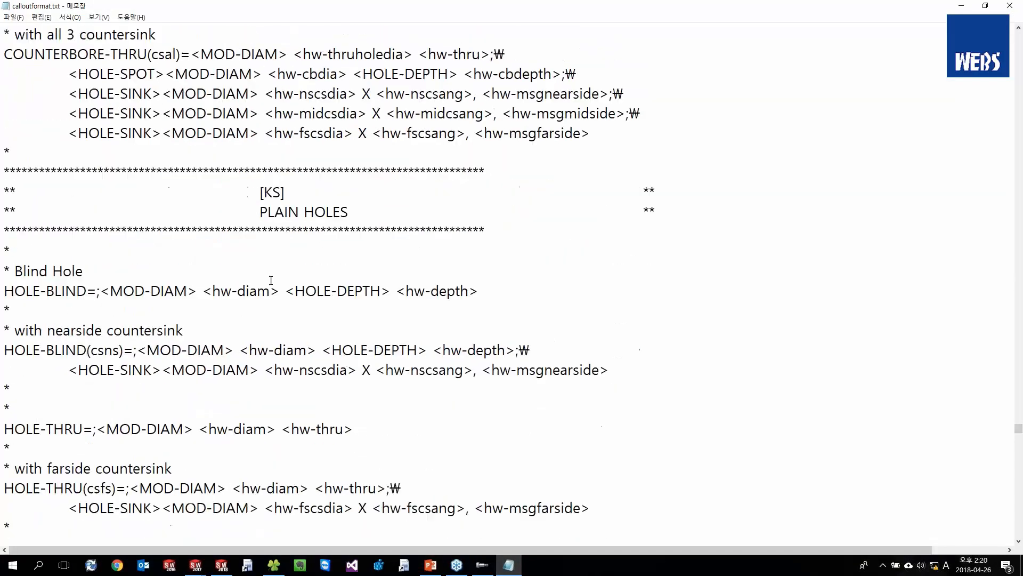
scroll(268, 283, "down", 17)
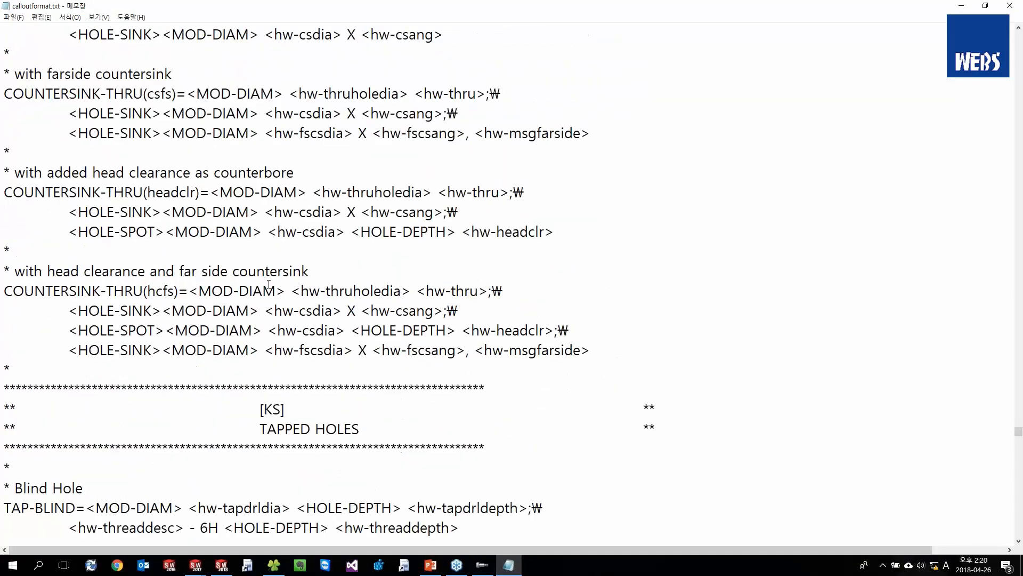
left_click_drag(253, 372, 360, 373)
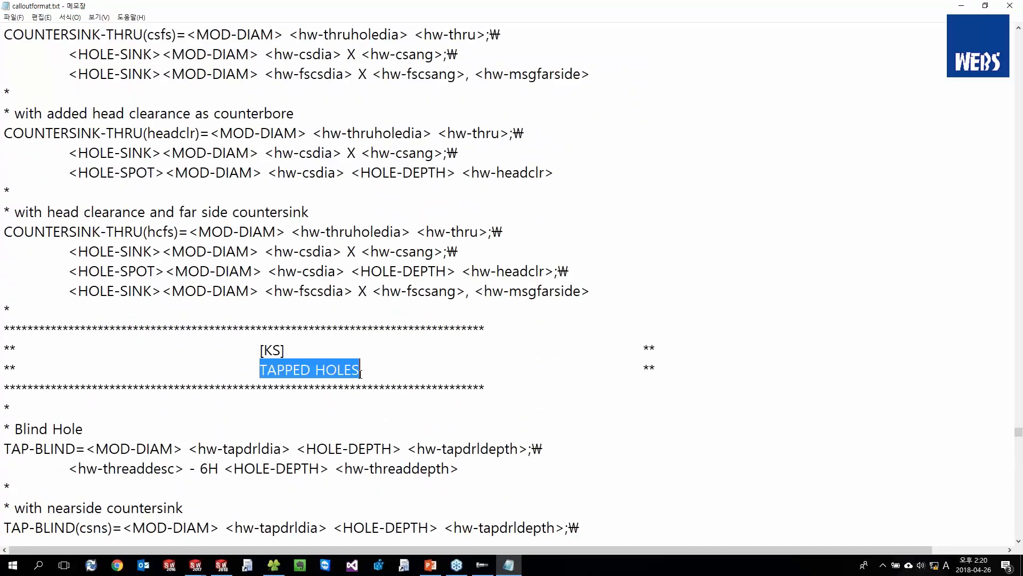
scroll(126, 430, "down", 1)
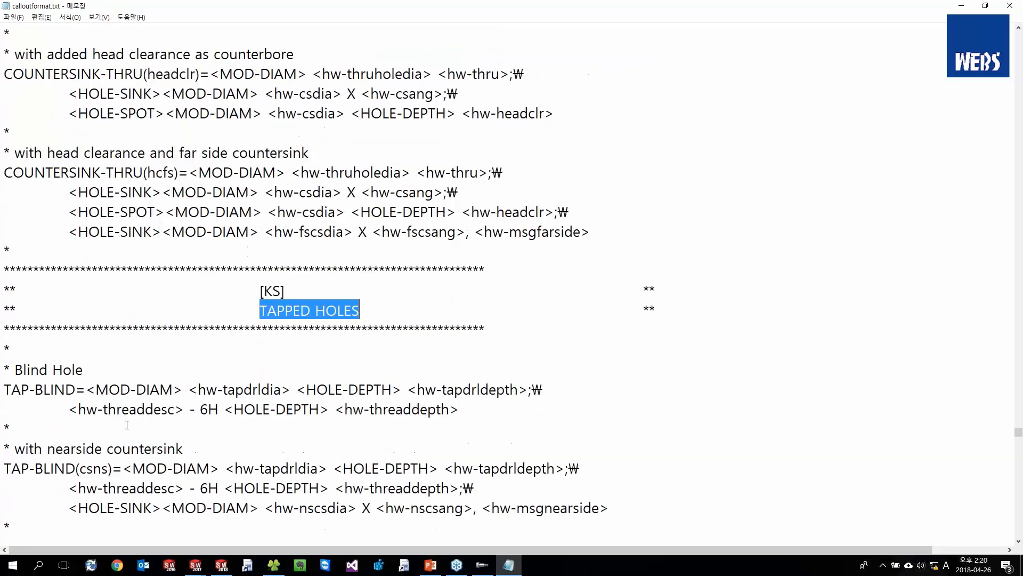
left_click(93, 390)
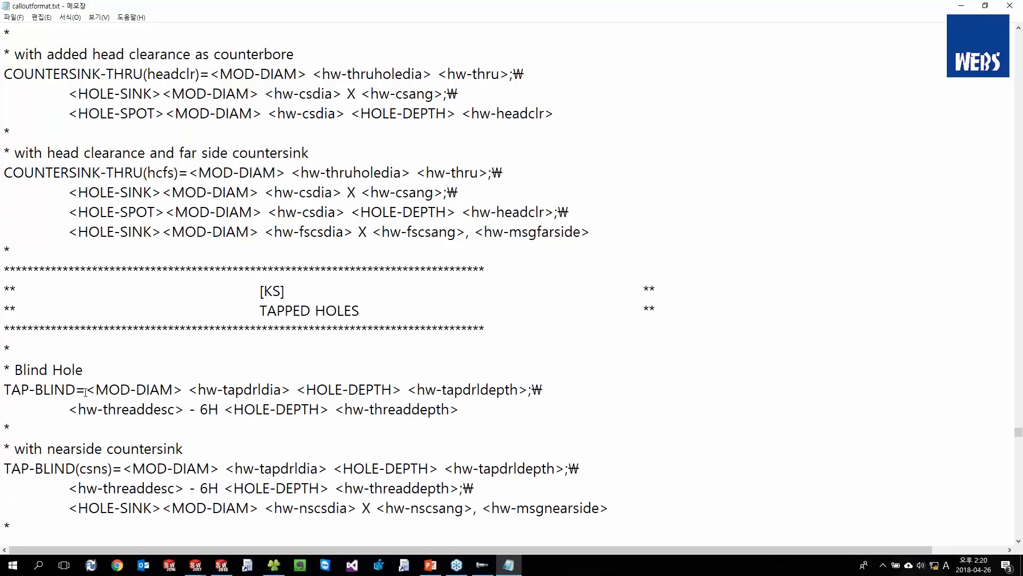
left_click(510, 418, "shift")
key("ctrl+v")
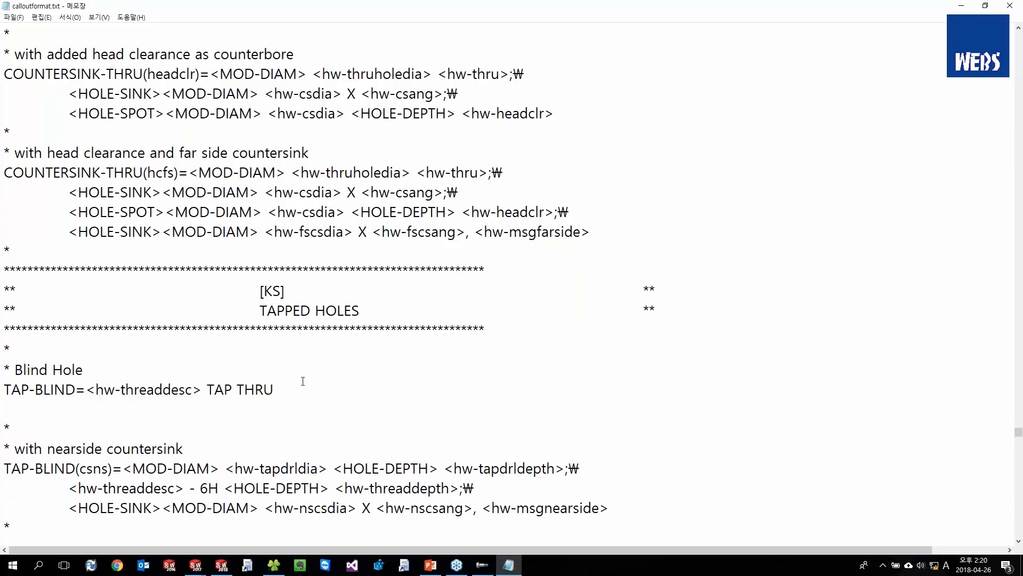
double_click(250, 389)
type("DP")
Step: Examine the callout variables offered for the tapped hole callout and the Hole Wizard variable list at the end of calloutformat.txt
key("alt+Tab")
left_click(684, 148)
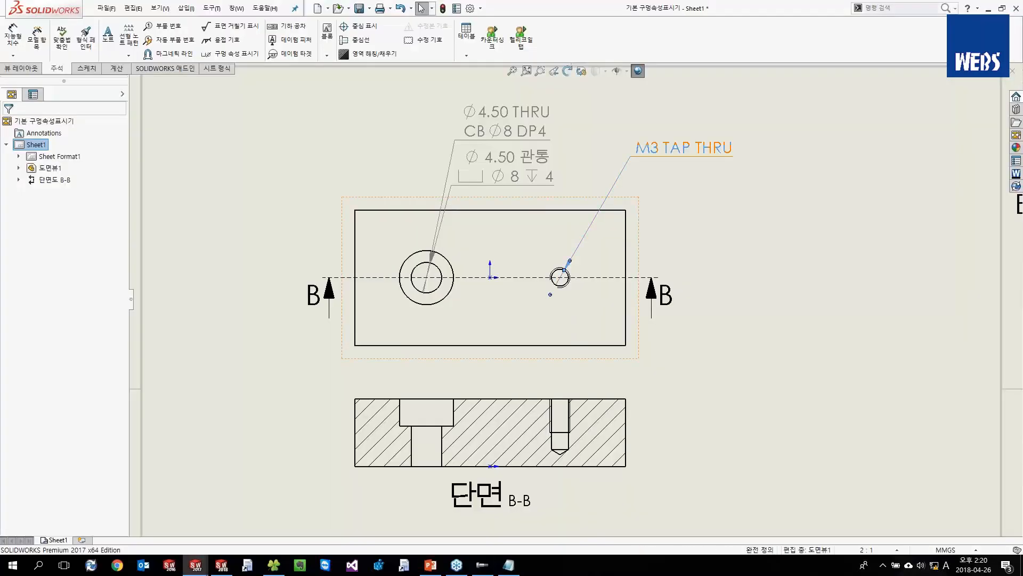
left_click(53, 400)
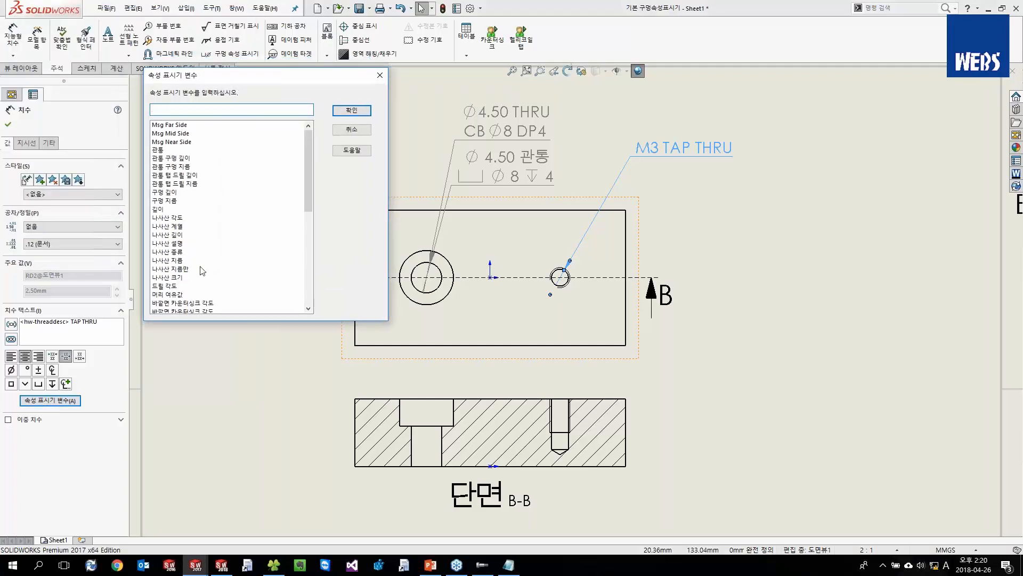
key("Escape")
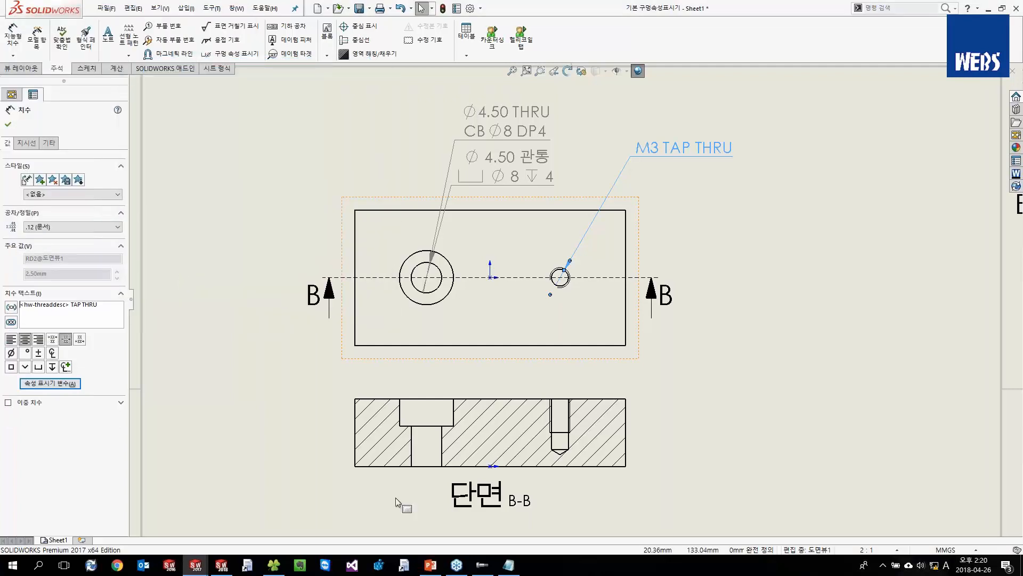
left_click(505, 565)
type("sc> TAP DP s")
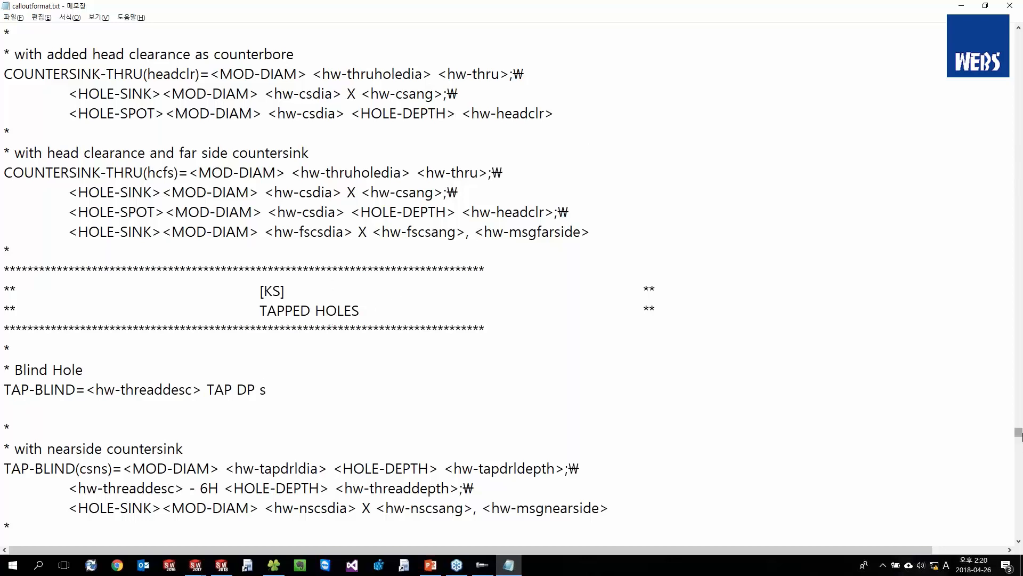
left_click_drag(1018, 433, 1018, 533)
scroll(271, 247, "up", 5)
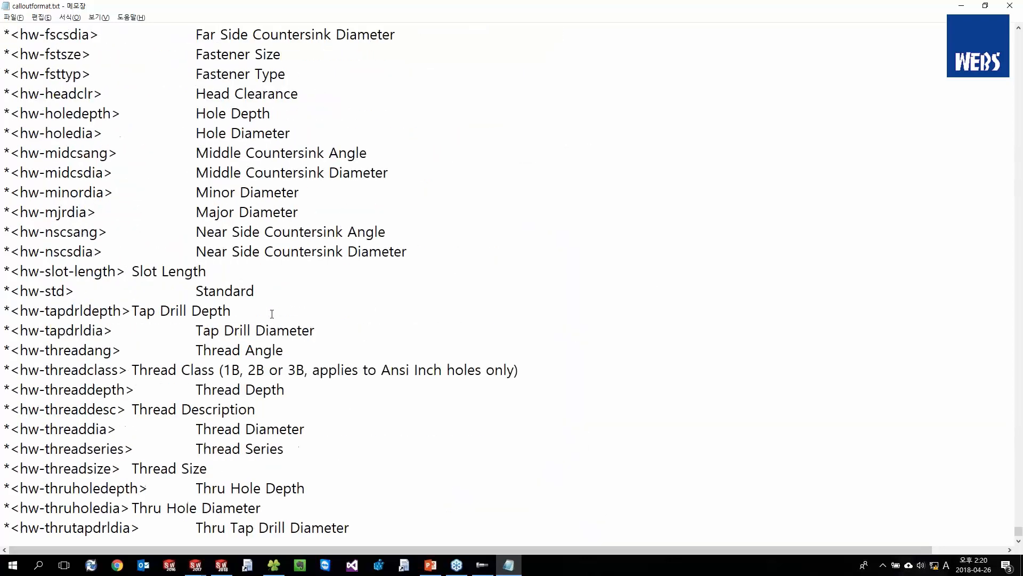
scroll(85, 280, "up", 5)
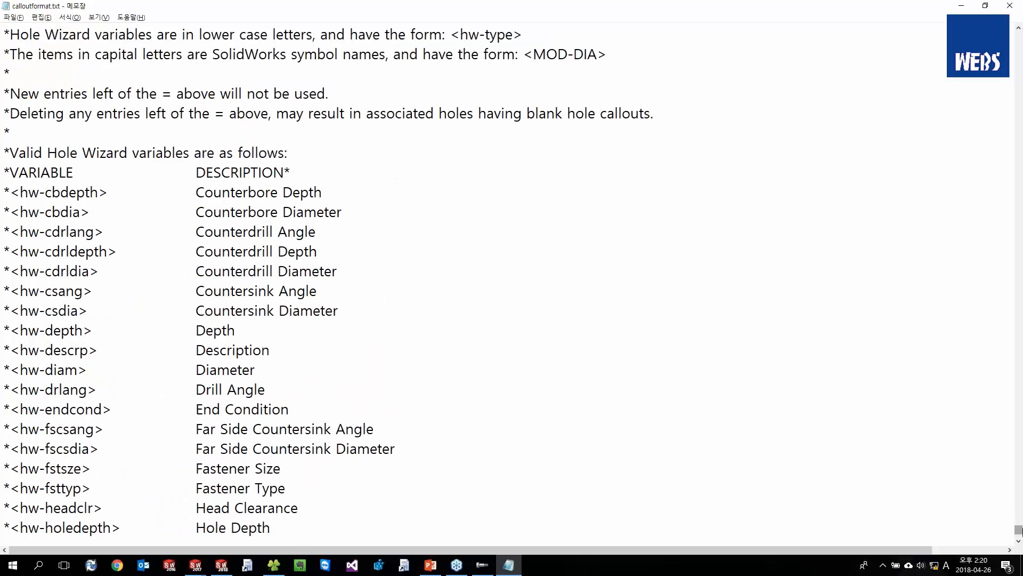
left_click_drag(1019, 530, 1018, 433)
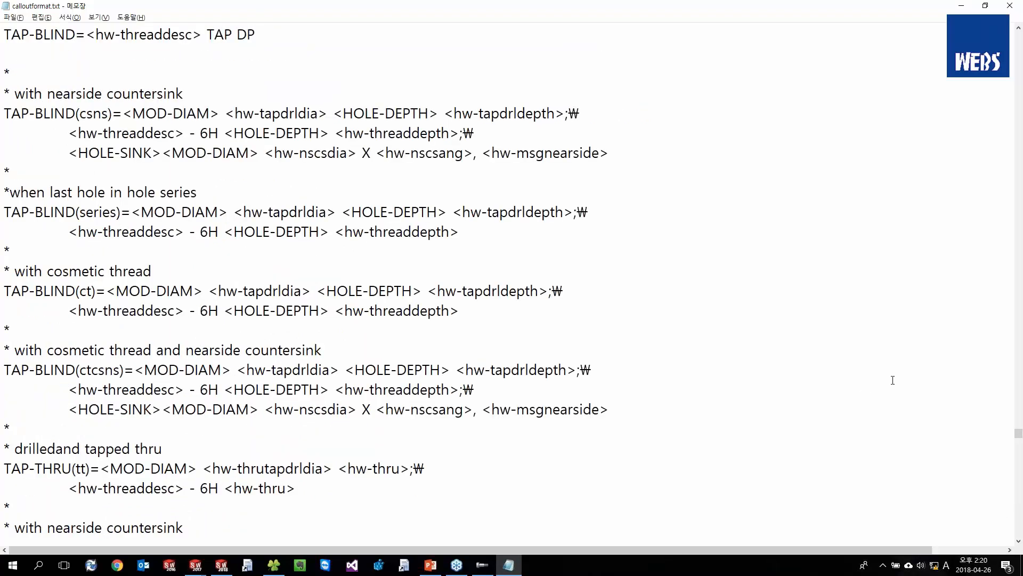
scroll(852, 308, "up", 2)
Step: Return to the drawing and try the 관통 탭 드릴 깊이 variable in the tapped hole callout text, then remove it
key("alt+Tab")
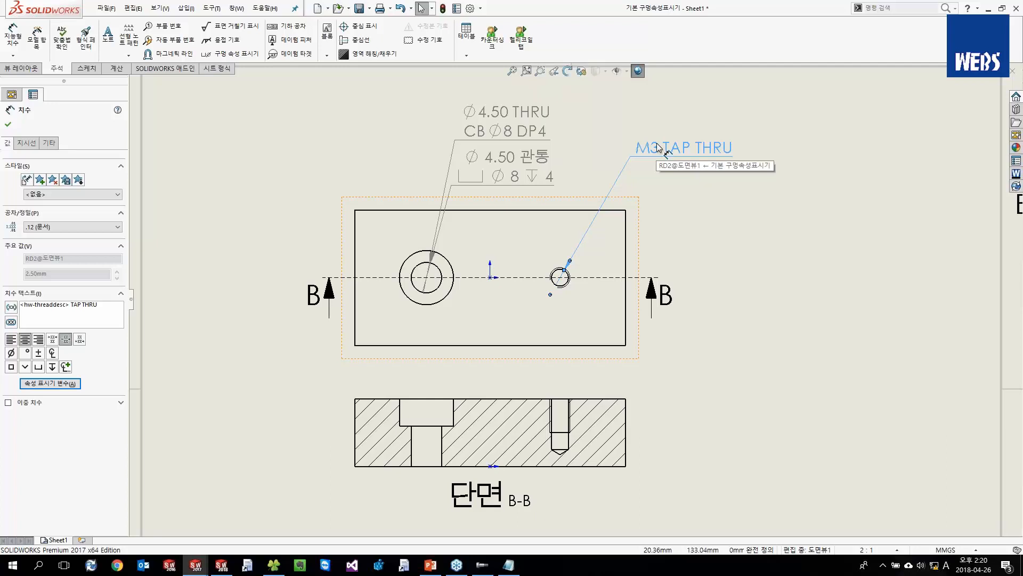
left_click(57, 383)
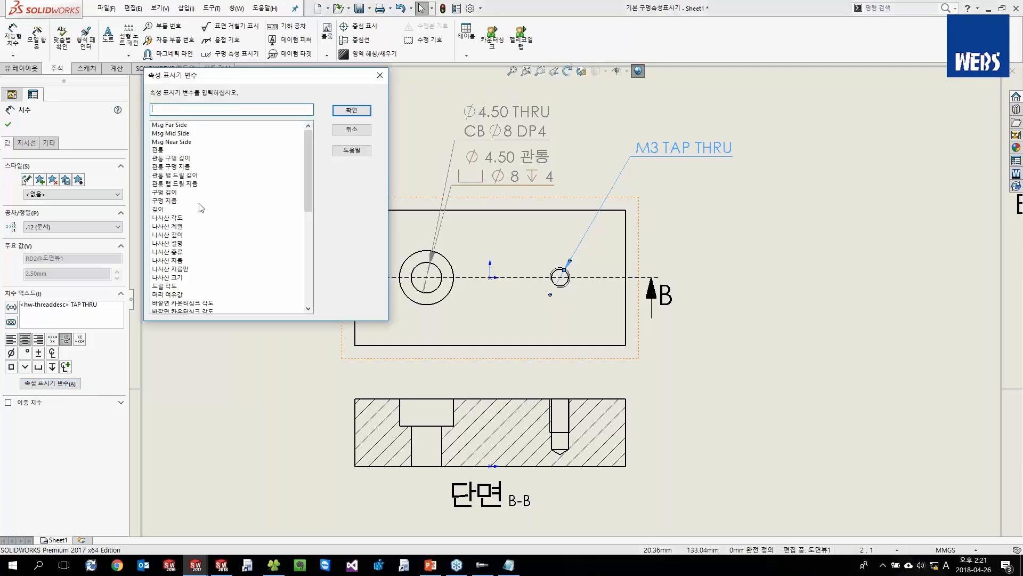
scroll(201, 208, "down", 3)
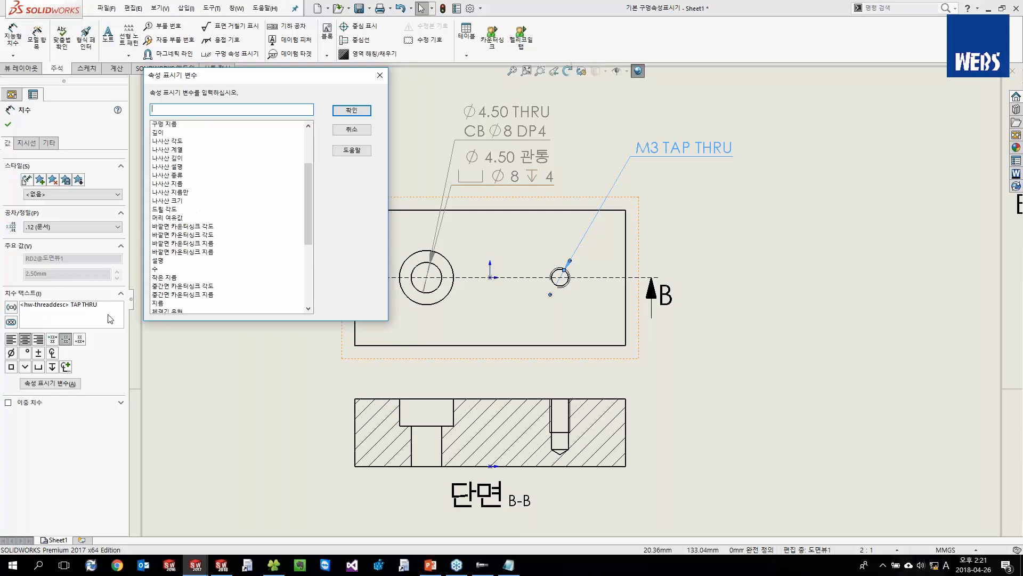
scroll(207, 252, "down", 1)
scroll(208, 252, "up", 3)
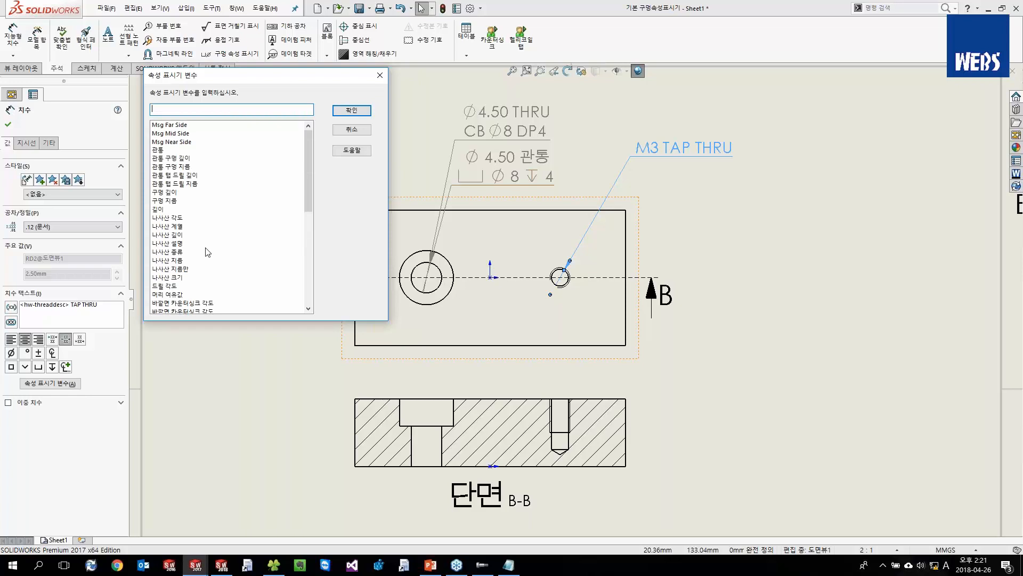
left_click(194, 177)
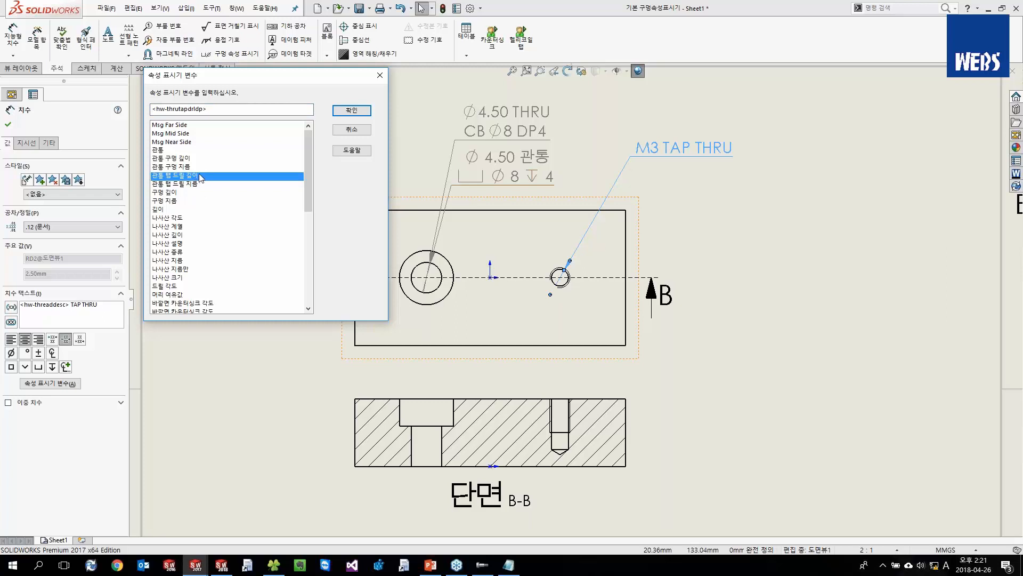
left_click(352, 110)
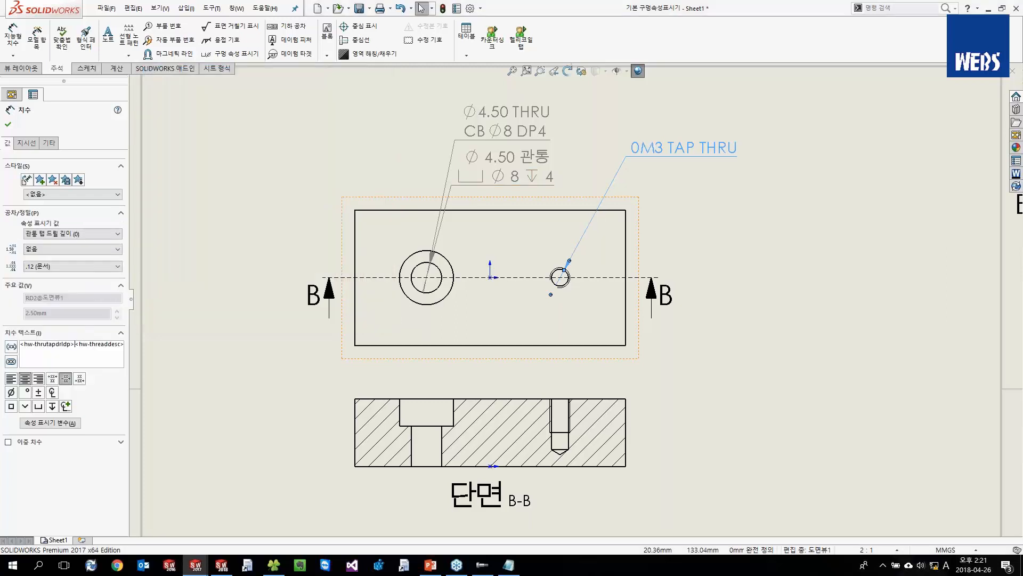
left_click_drag(75, 347, 19, 346)
key("Delete")
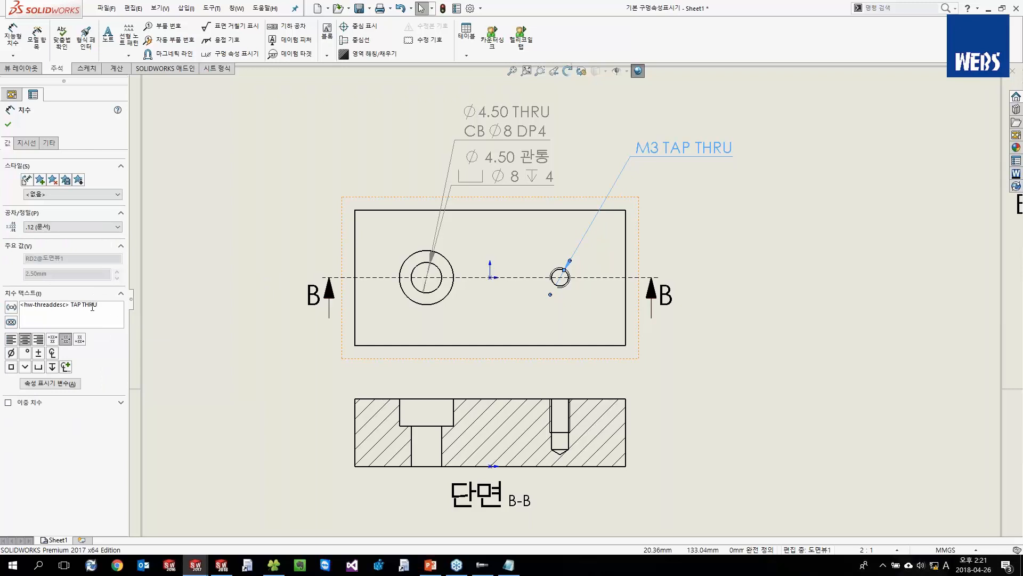
Step: Replace THRU with DP in the tapped hole callout's dimension text
key("BackSpace")
key("BackSpace")
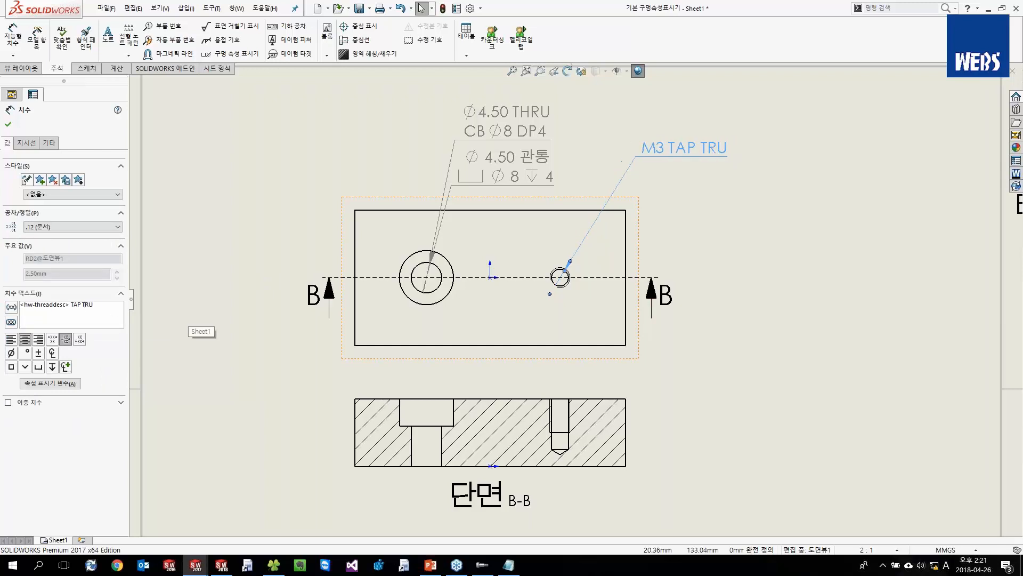
key("BackSpace")
key("BackSpace")
type("DP")
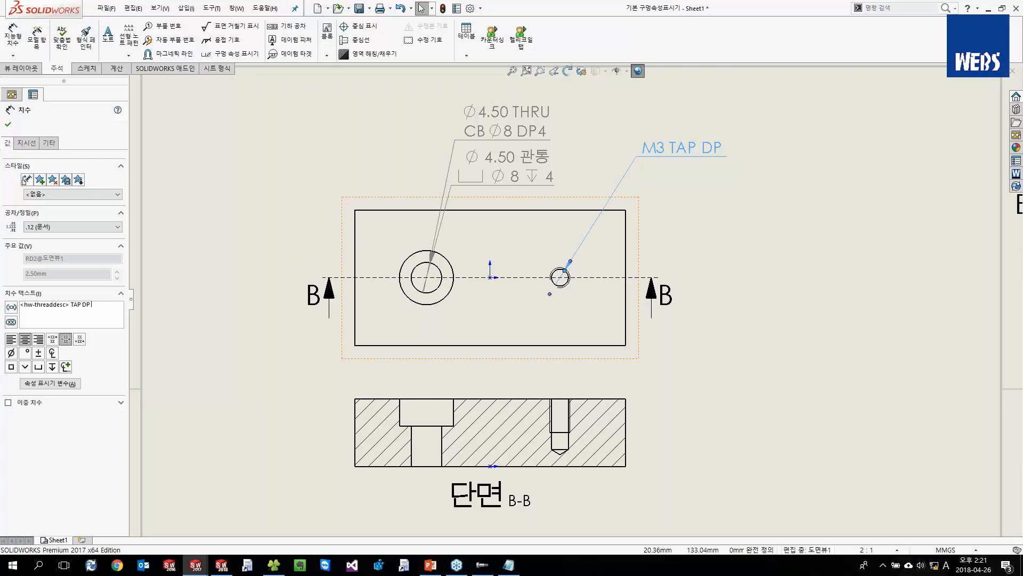
Step: Copy the <hw-tapdrldepth> variable from calloutformat.txt and append it after TAP DP in the tapped hole callout's dimension text
left_click(509, 565)
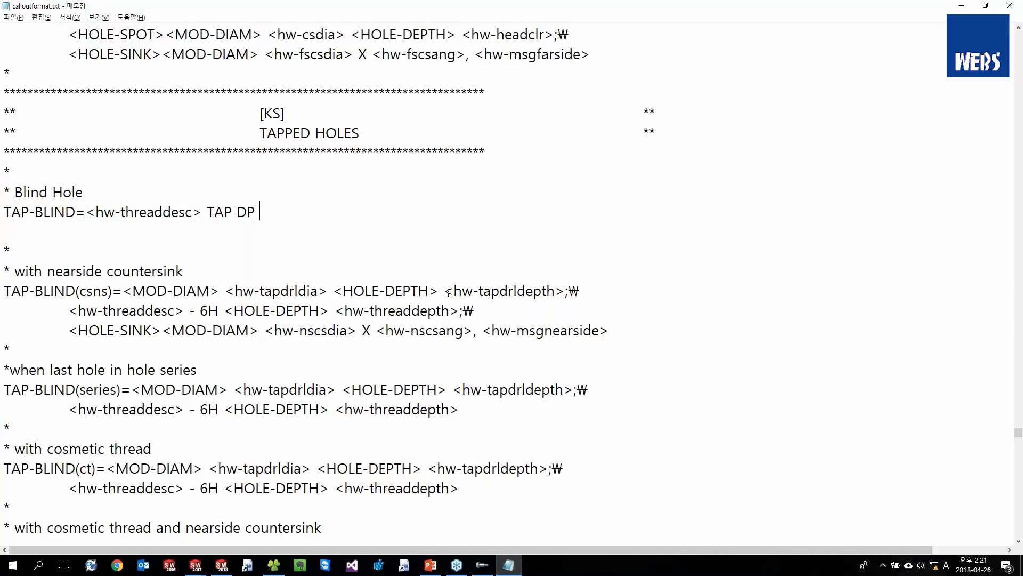
left_click_drag(453, 291, 556, 291)
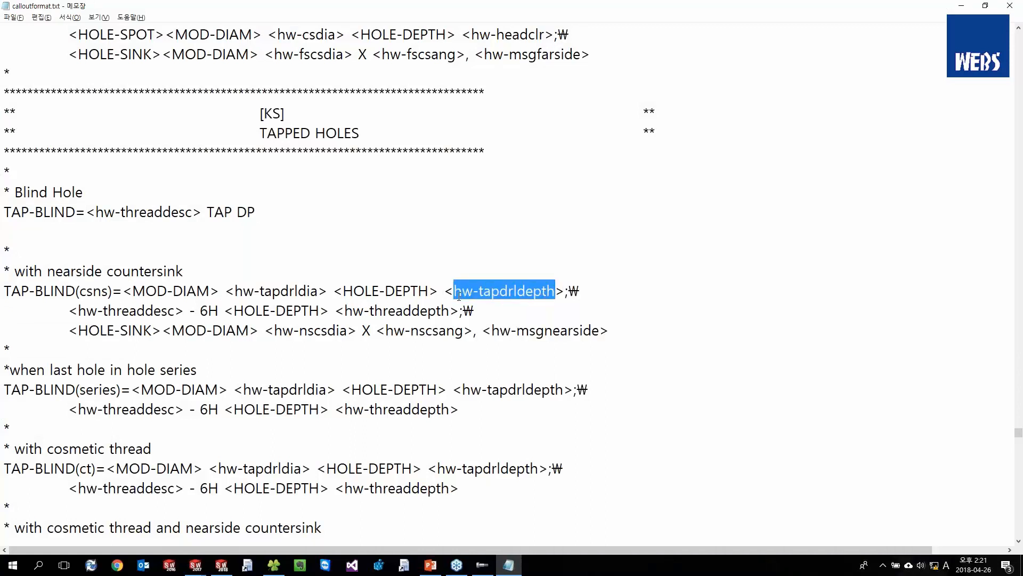
left_click_drag(446, 292, 559, 291)
key("alt+Tab")
type("<hw-tapdrldepth>")
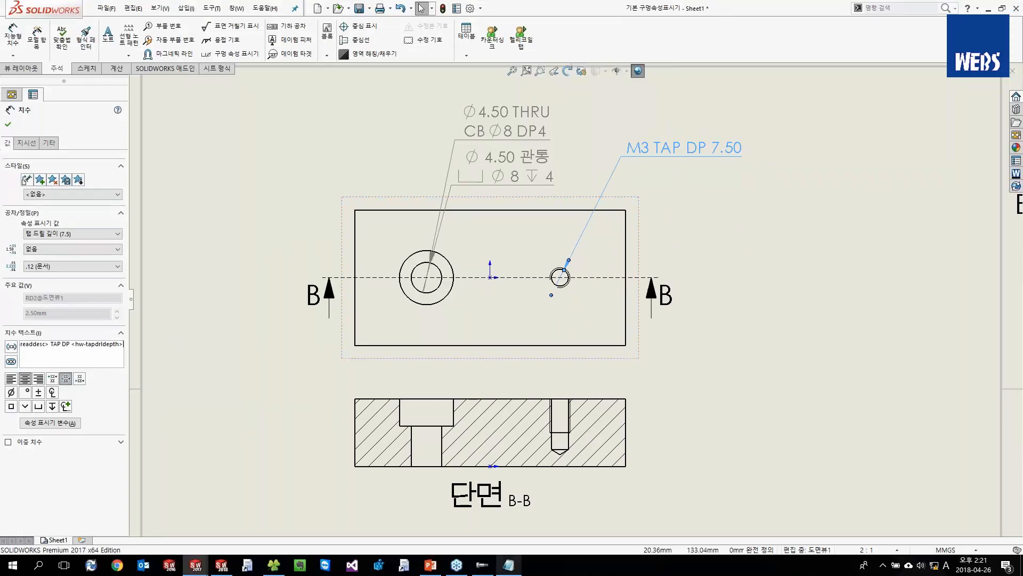
Step: Return to calloutformat.txt and close it without saving the changes
left_click(509, 565)
left_click(495, 247)
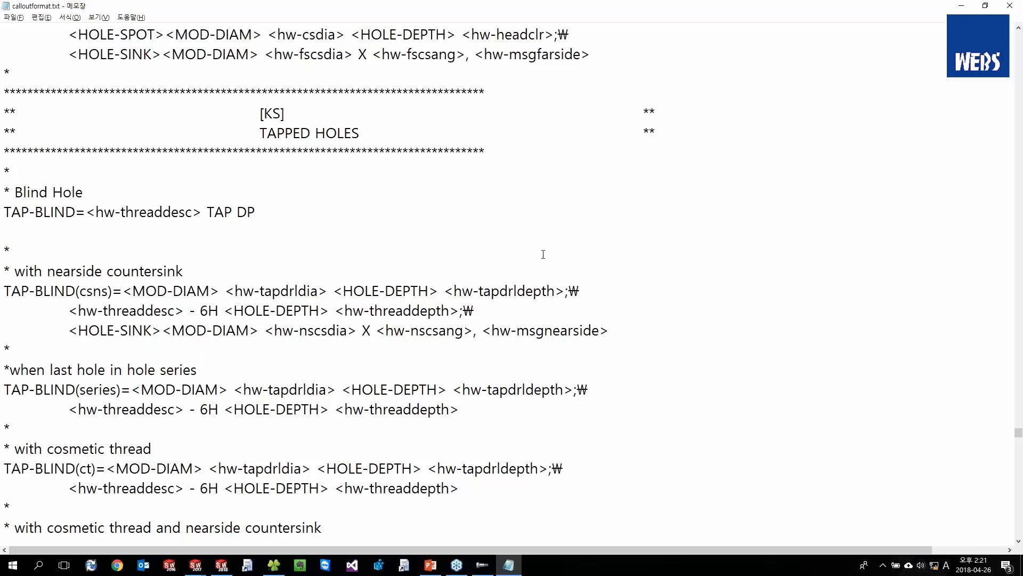
left_click(1010, 6)
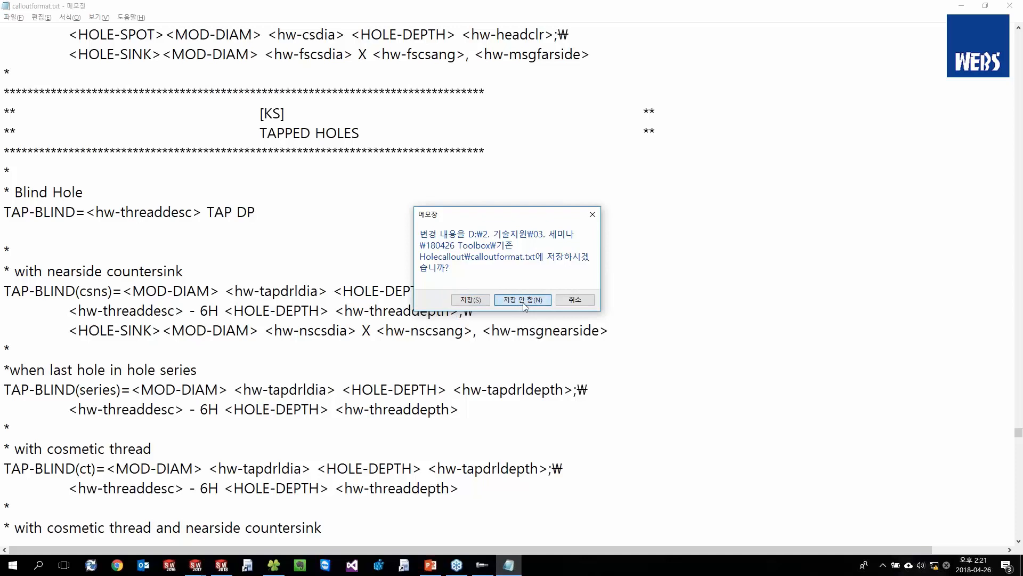
left_click(523, 299)
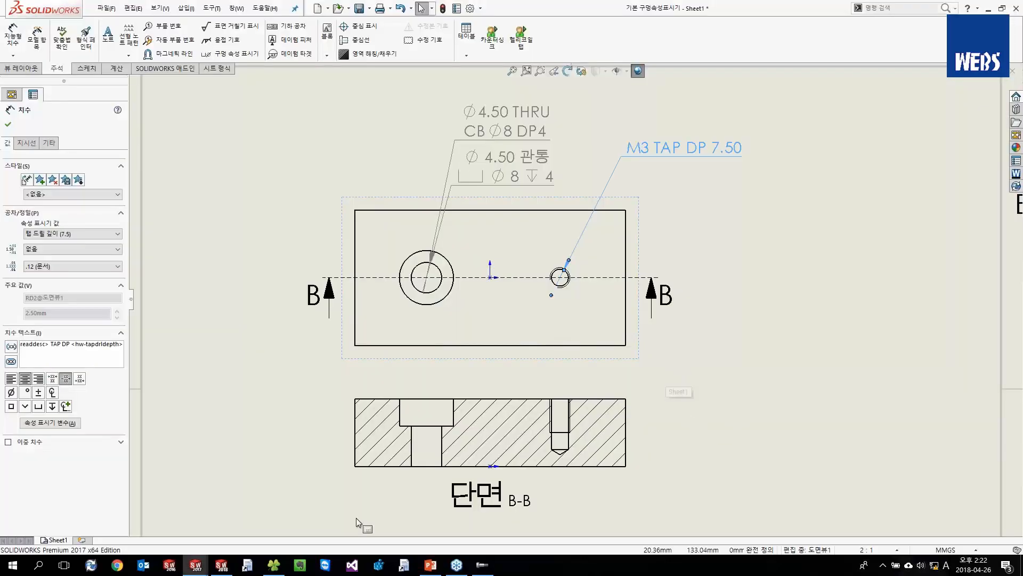
Step: Switch to SOLIDWORKS 2018, close the open part, and open the recent part KS 구멍속성표시기.SLDPRT with its hole face in view
left_click(221, 564)
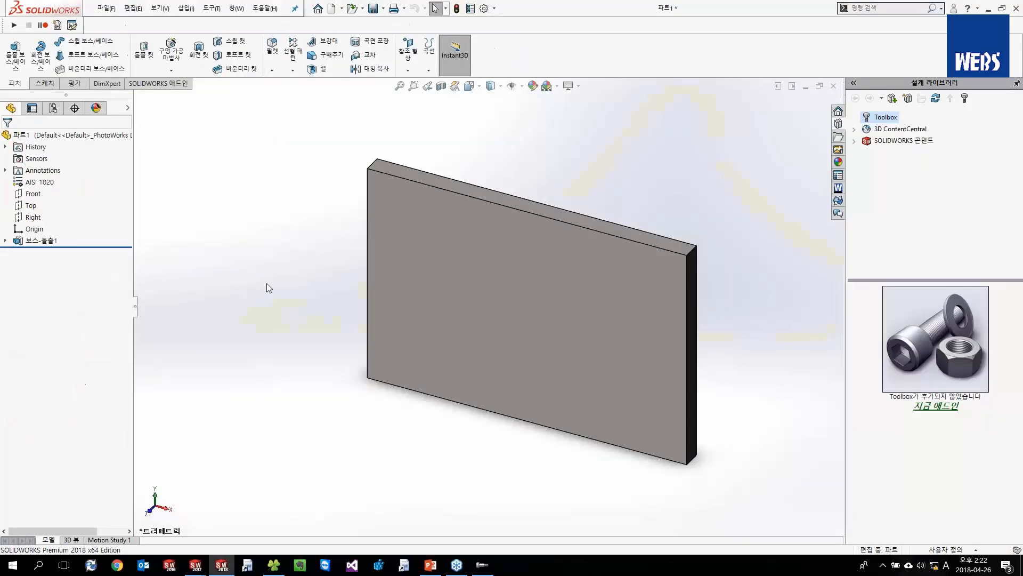
left_click(833, 86)
left_click(464, 269)
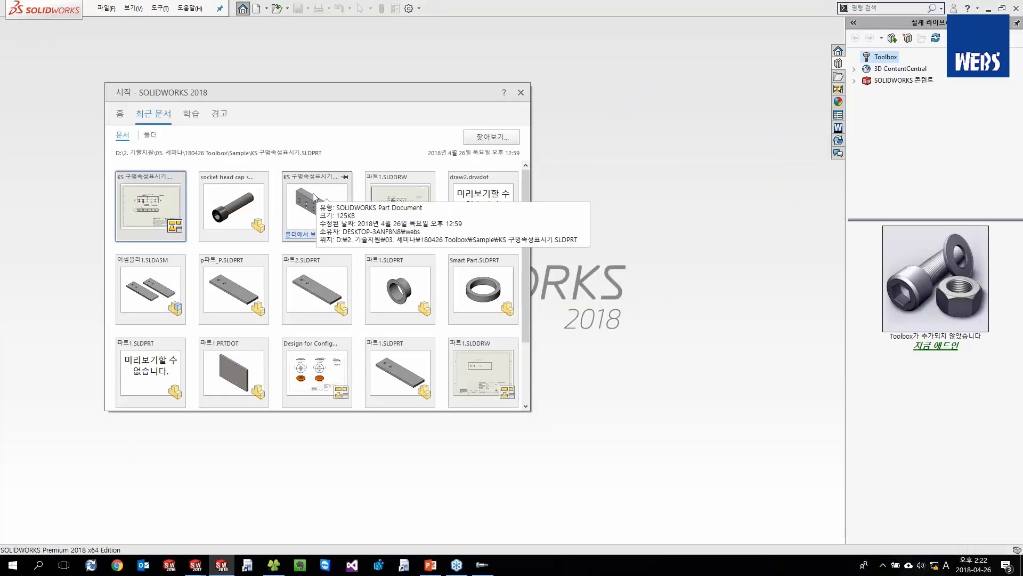
left_click(315, 197)
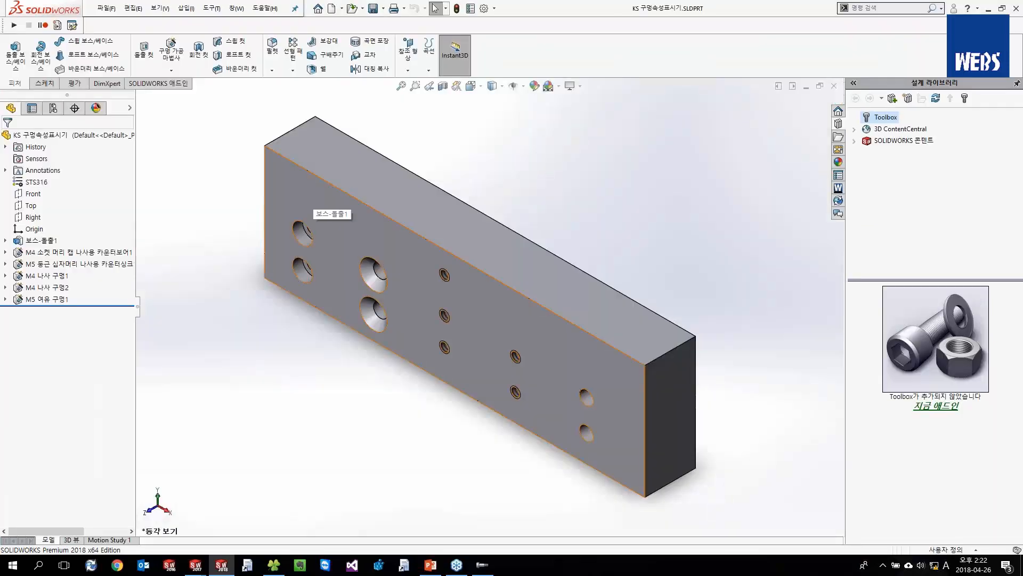
left_click(332, 195)
key("ctrl+8")
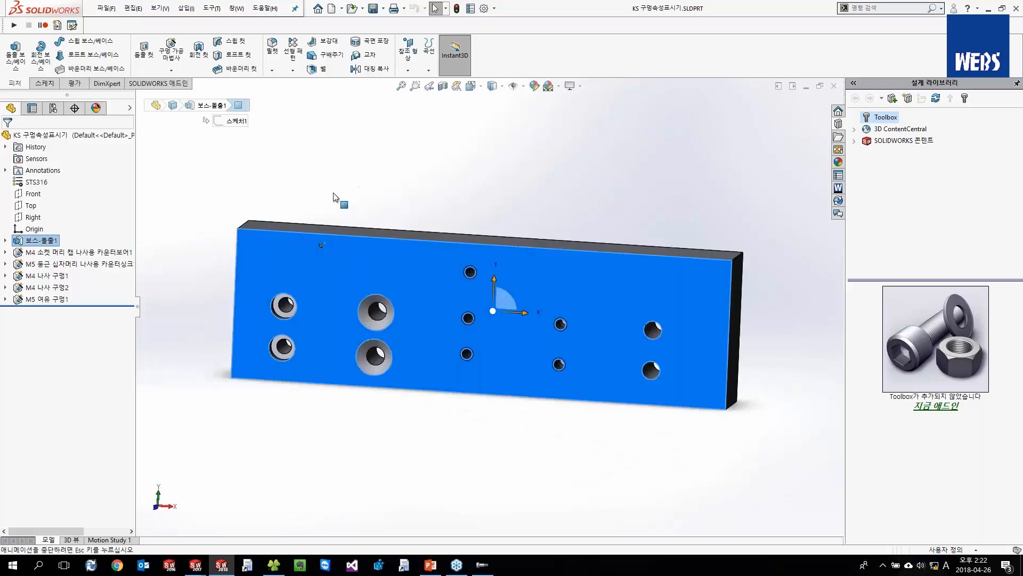
middle_click_drag(409, 280, 392, 298)
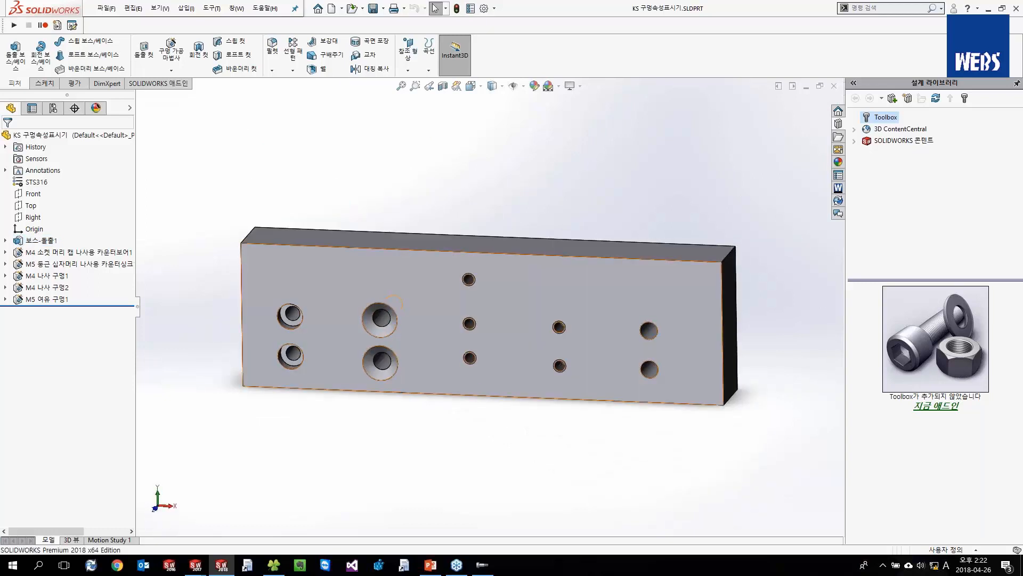
scroll(462, 369, "down", 2)
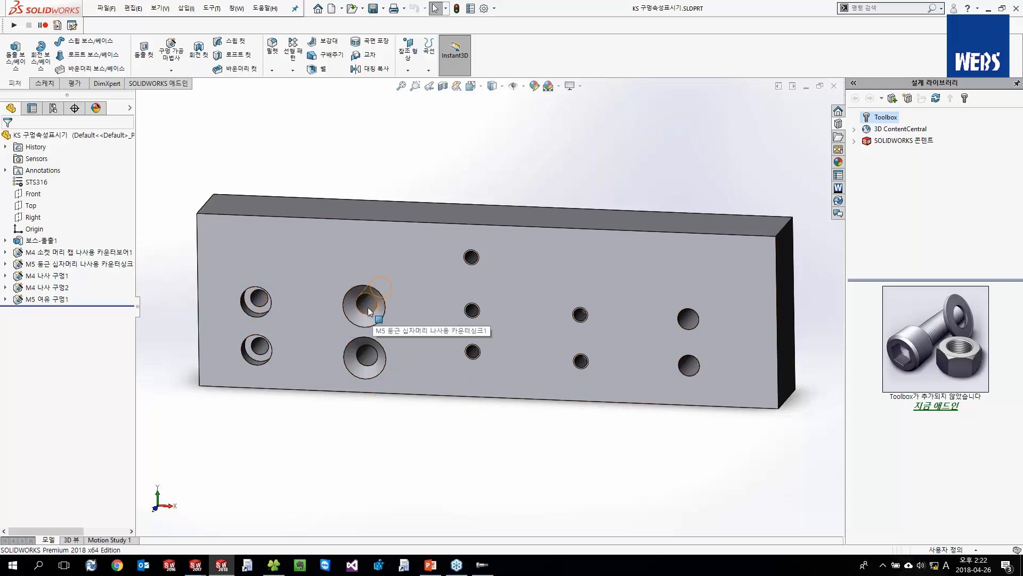
Step: Examine the counterbored, countersunk, tapped and clearance holes on the plate from several angles
left_click(470, 318)
middle_click_drag(470, 318, 480, 290)
left_click(516, 441)
middle_click_drag(516, 441, 462, 465)
scroll(573, 317, "down", 8)
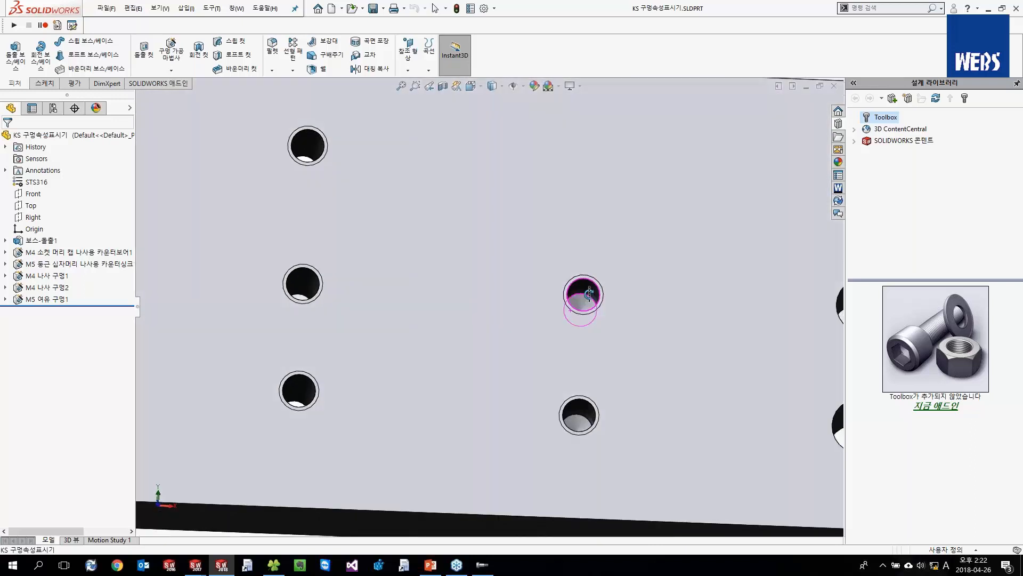
mouse_move(589, 294)
middle_mouse_down()
mouse_move(585, 320)
mouse_move(595, 305)
middle_mouse_up()
scroll(578, 304, "up", 6)
left_click(616, 302)
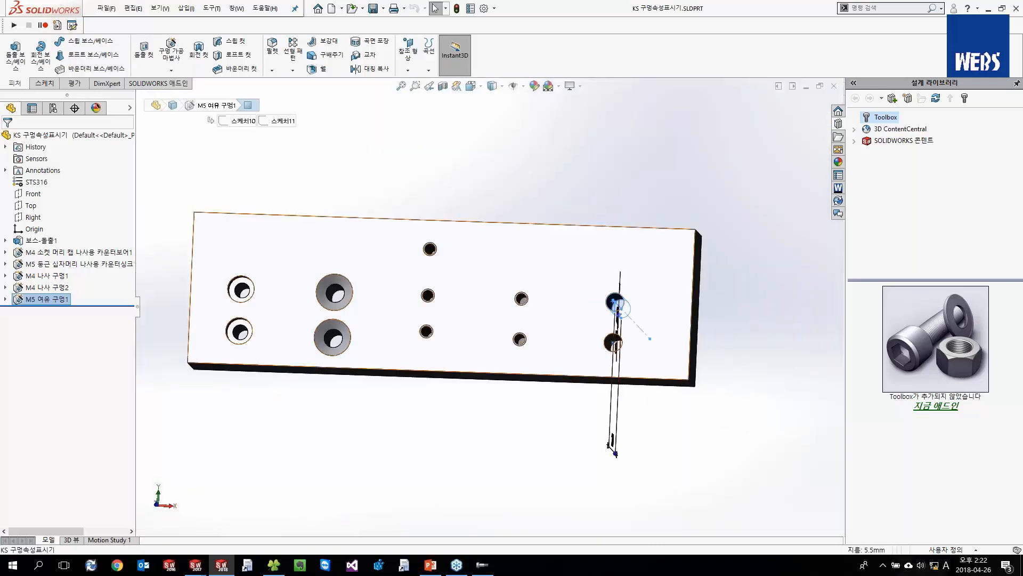
Step: Review the Hole Wizard definitions of the M4 counterbore and M5 countersink features, leaving each without changes
left_click(69, 252)
left_click(99, 217)
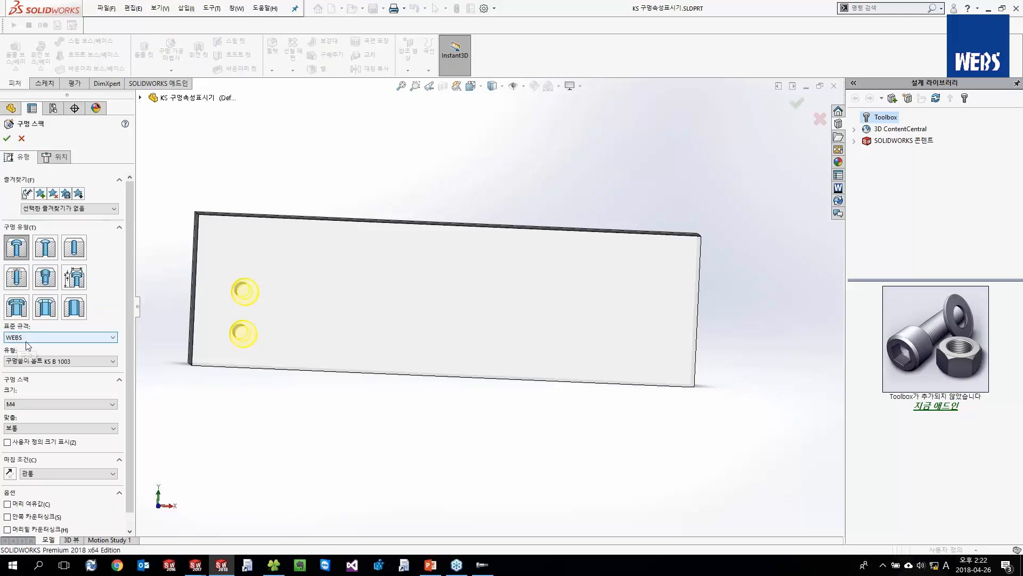
key("Escape")
left_click(56, 264)
left_click(63, 231)
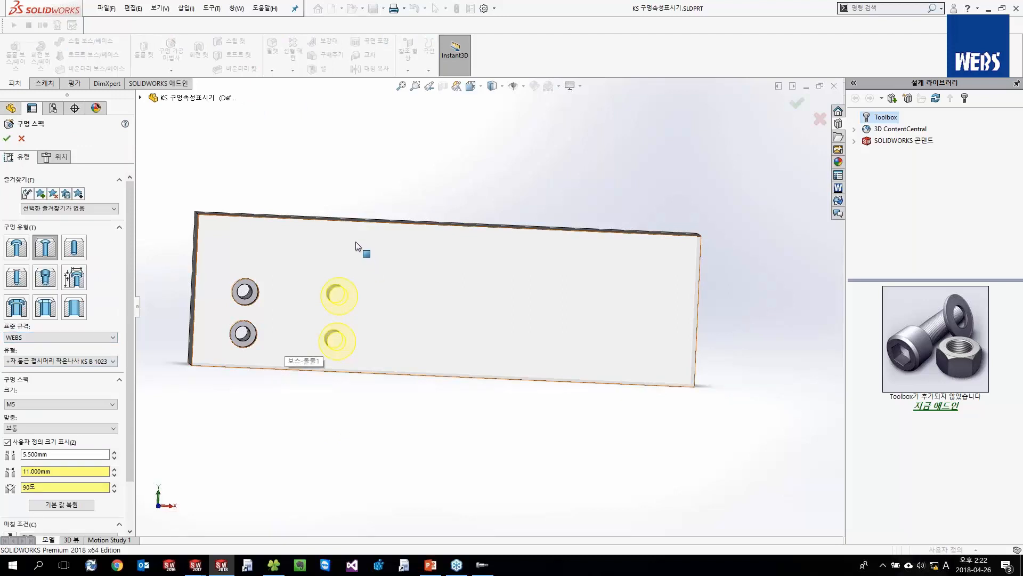
key("Escape")
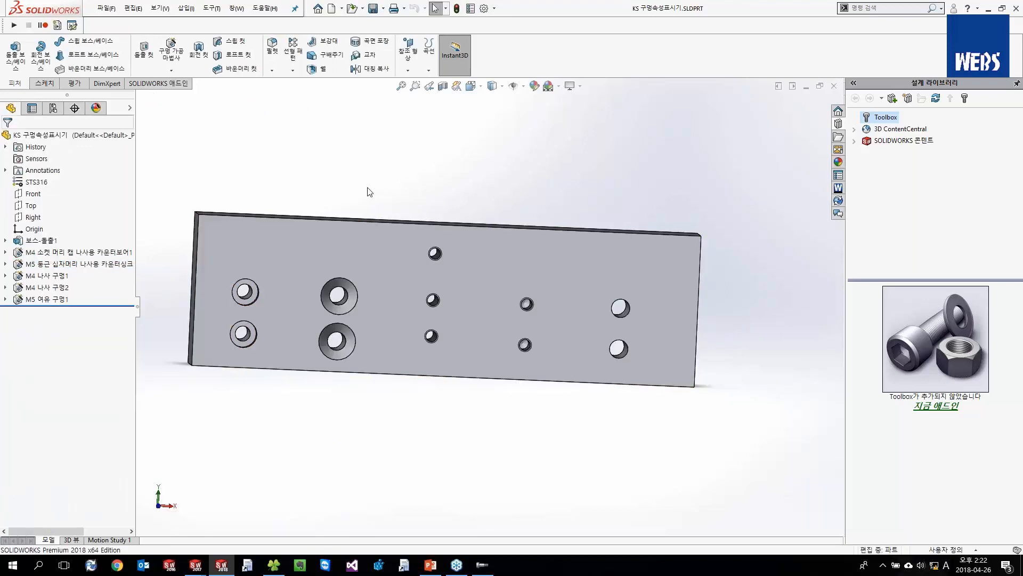
Step: Open the plate's associated drawing and delete all existing hole callouts from the front view
left_click(380, 227)
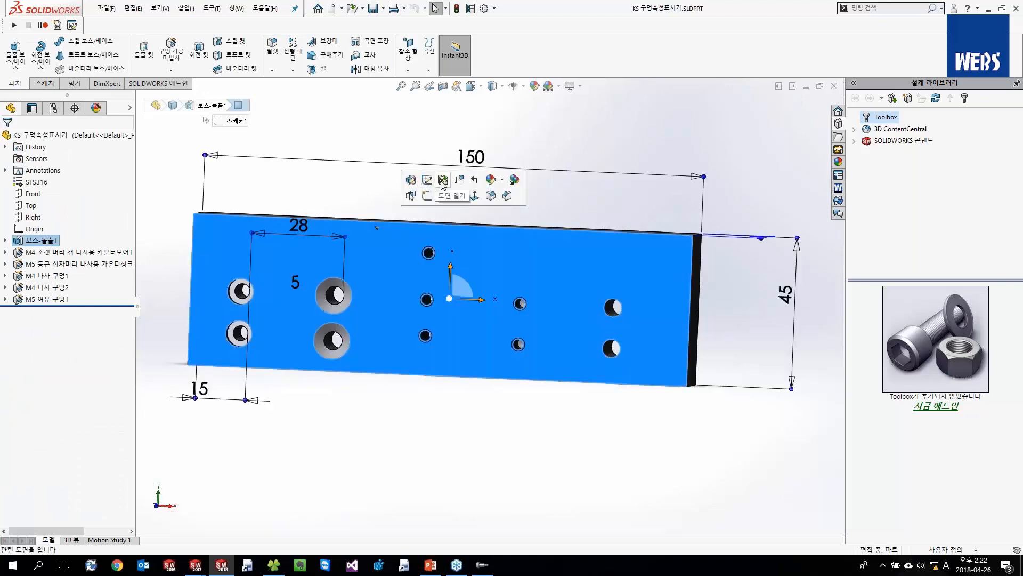
left_click(443, 182)
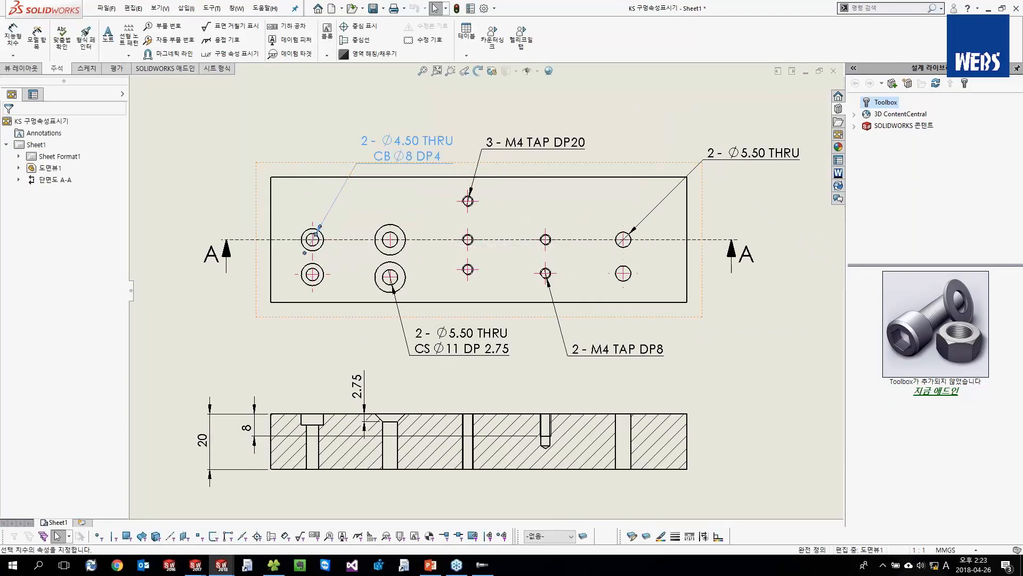
left_click(567, 145)
key("Delete")
left_click(757, 154)
key("Delete")
left_click(609, 356)
key("Delete")
left_click(485, 352)
key("Delete")
left_click(341, 140)
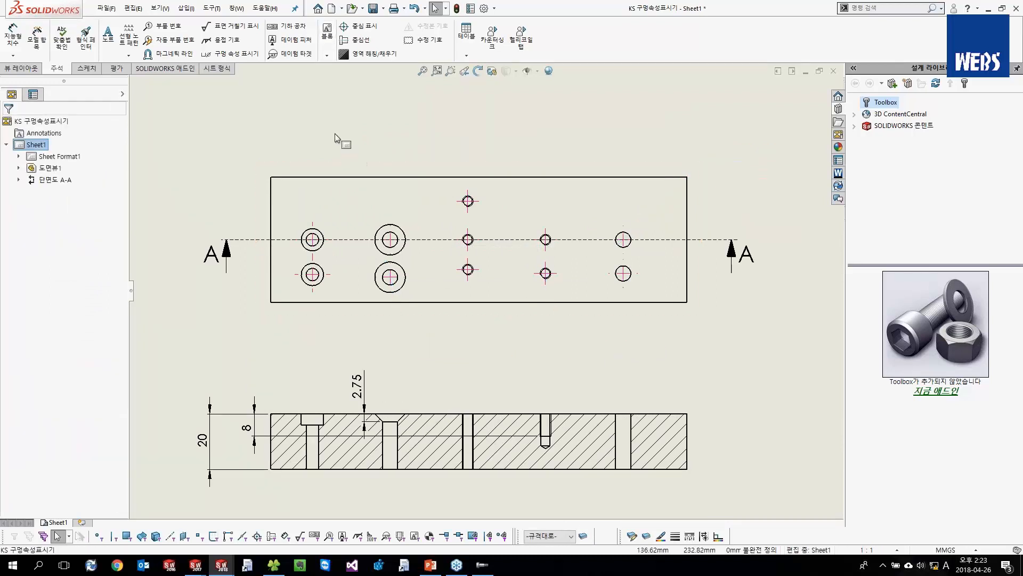
Step: Add a hole callout to the upper counterbored hole and place it above the front view
left_click(232, 53)
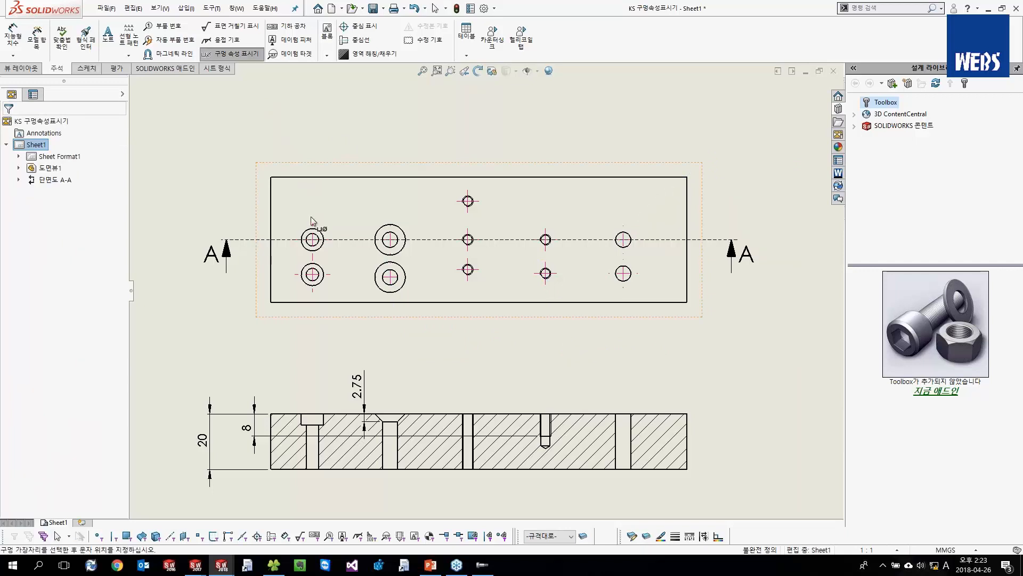
left_click(316, 238)
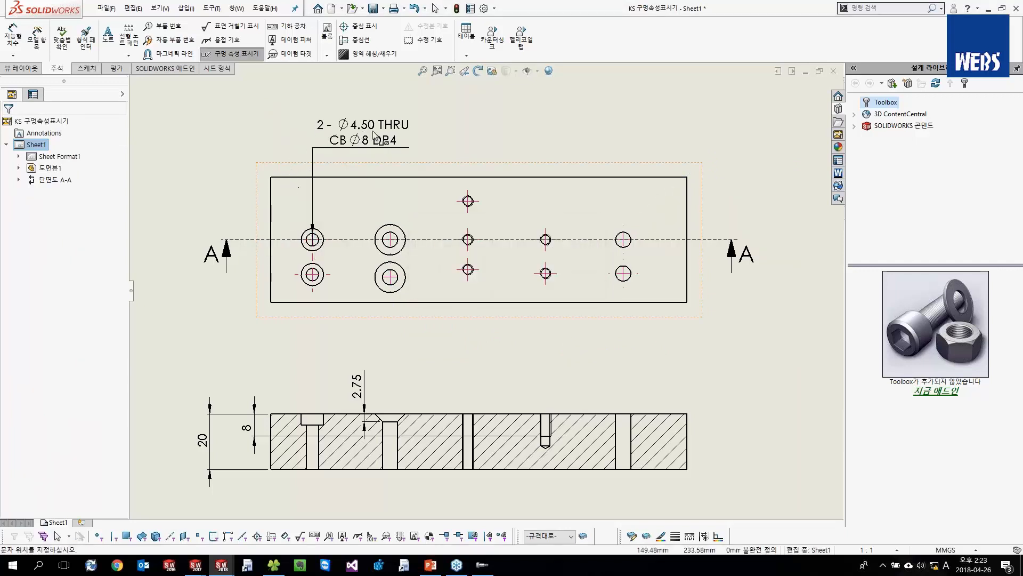
left_click(379, 109)
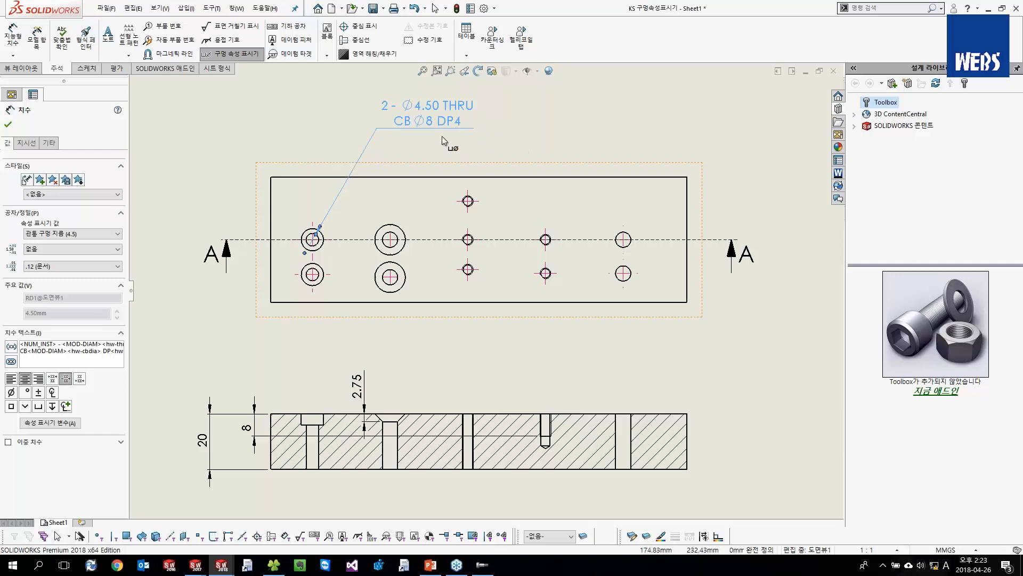
Step: Add a hole callout to the lower countersunk hole and place it below the front view
left_click(469, 140)
left_click(401, 230)
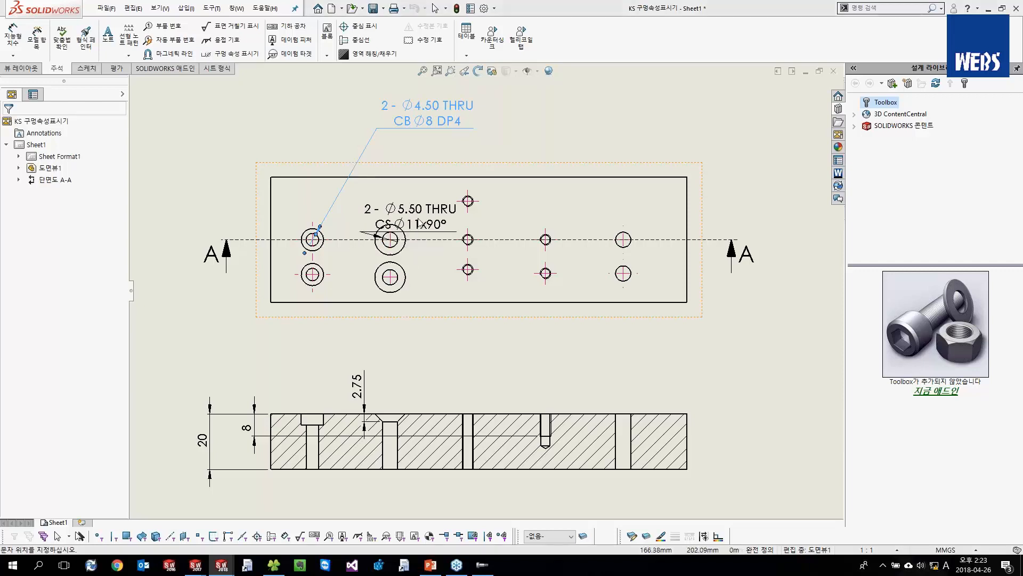
key("Escape")
left_click(232, 53)
left_click(390, 291)
left_click(502, 358)
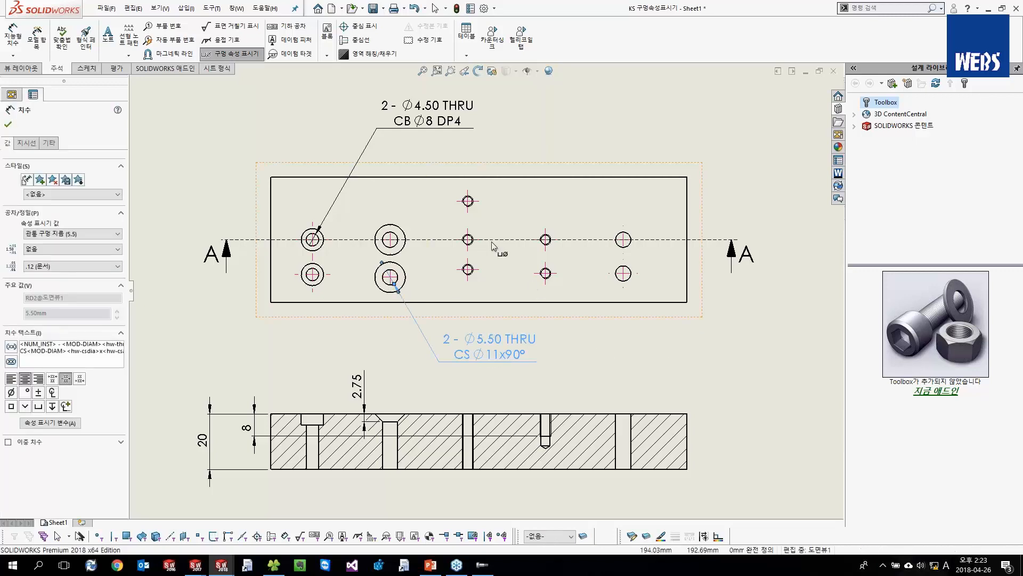
Step: Add hole callouts to the uppermost M4 through tapped hole, the upper M4 blind tapped hole and the upper clearance hole
left_click(471, 206)
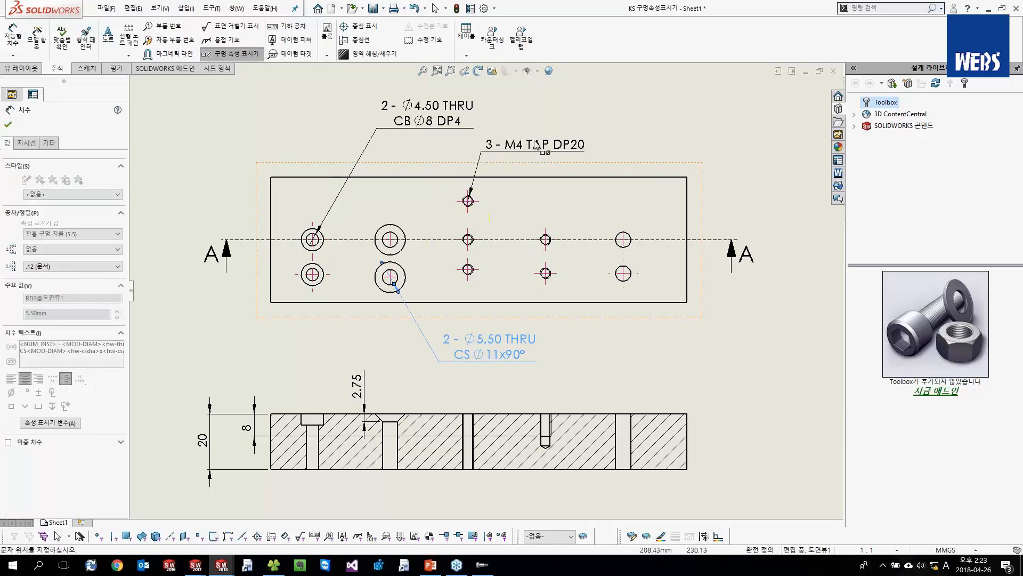
left_click(544, 146)
left_click(546, 239)
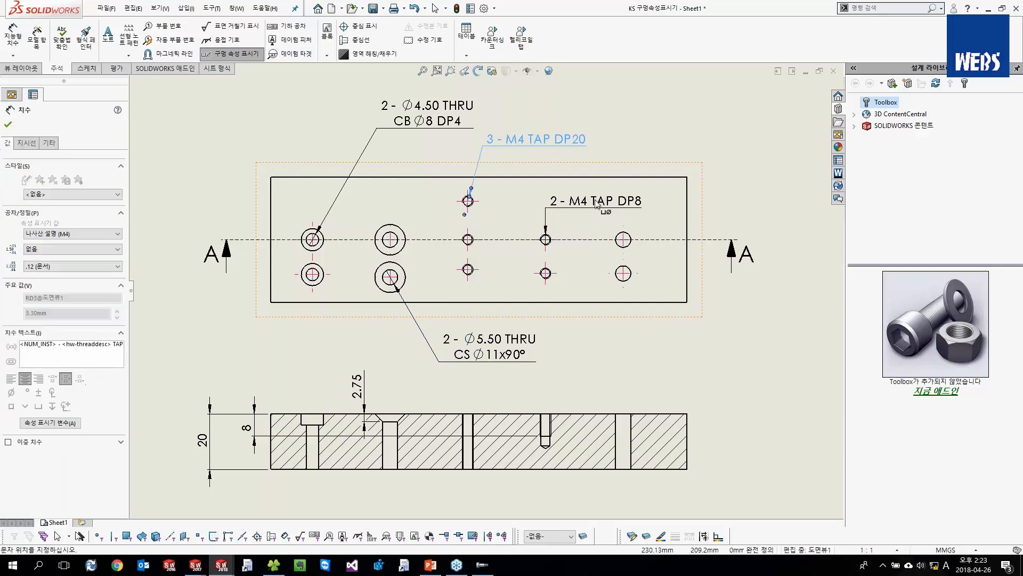
left_click(629, 245)
left_click(723, 331)
key("Escape")
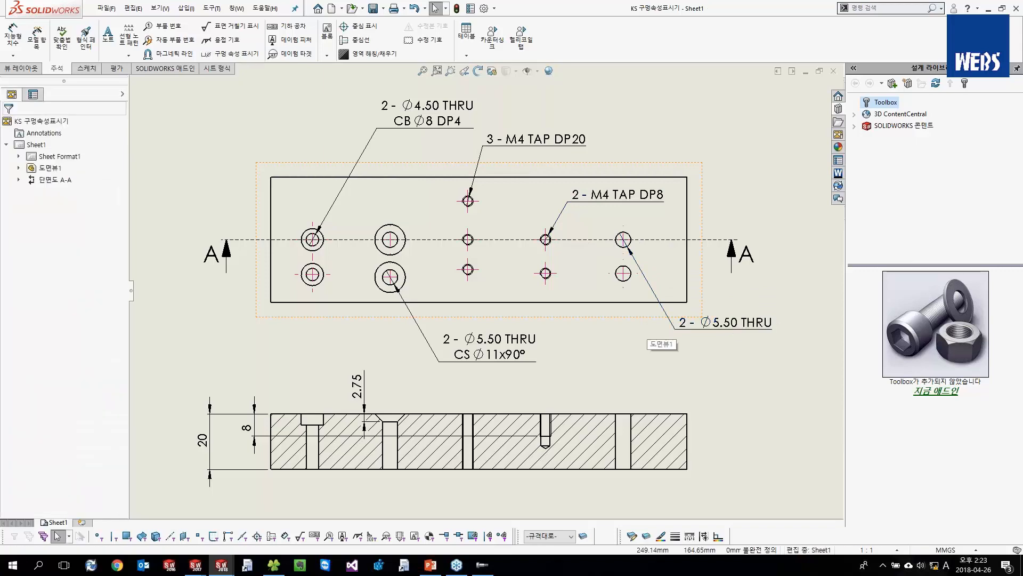
Step: Switch to PowerPoint, review slide 10 on KS countersink notation in the slide show, and return to the SOLIDWORKS drawing
scroll(455, 346, "down", 3)
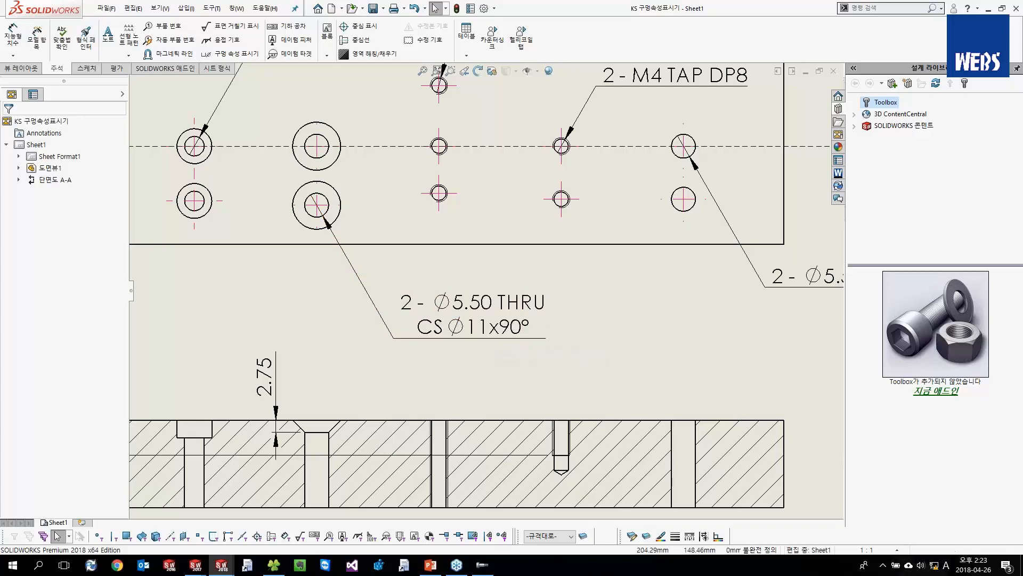
left_click(430, 565)
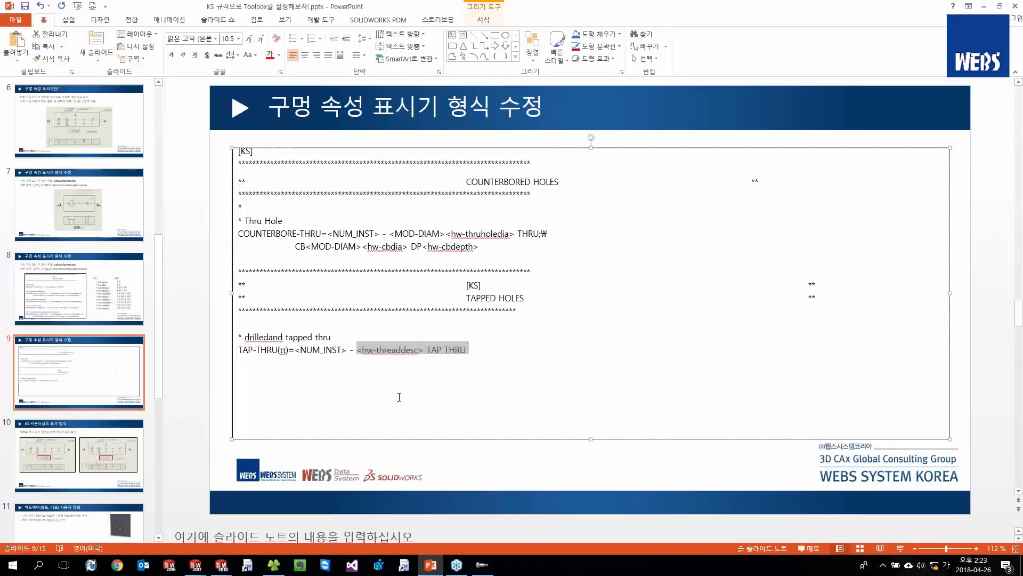
left_click(129, 453)
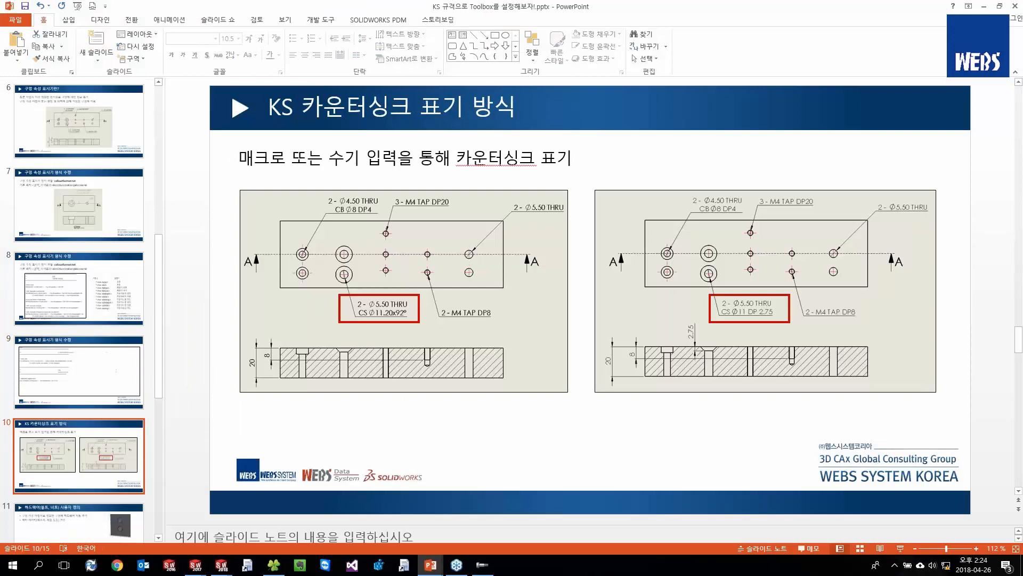
key("shift+F5")
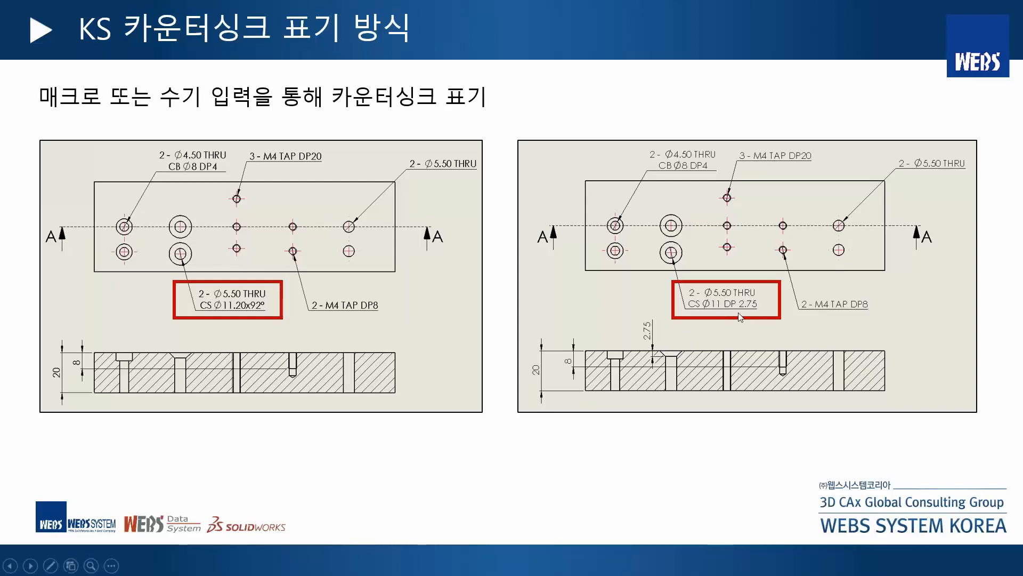
key("alt+Tab")
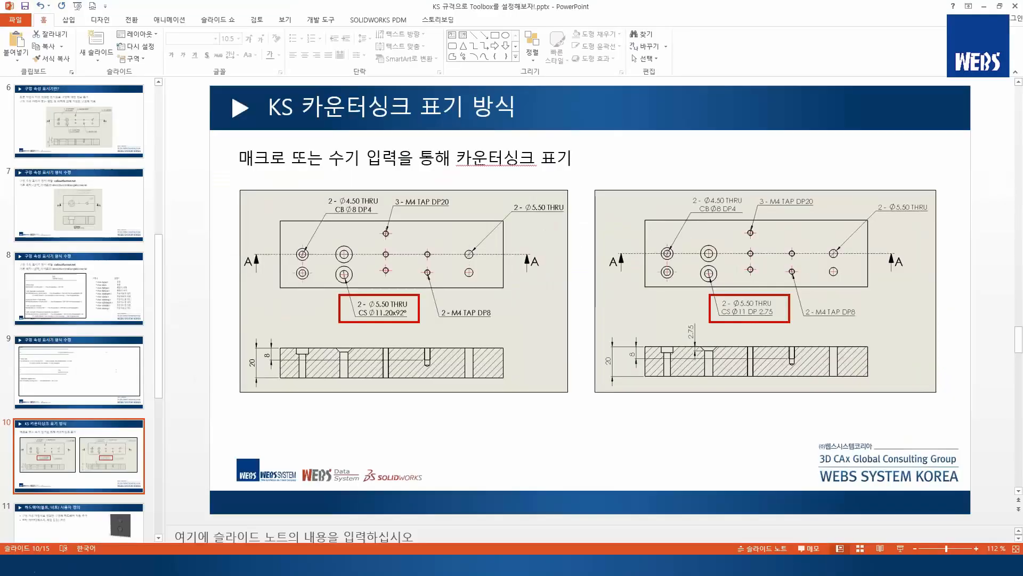
key("alt+Tab")
key("alt+Tab")
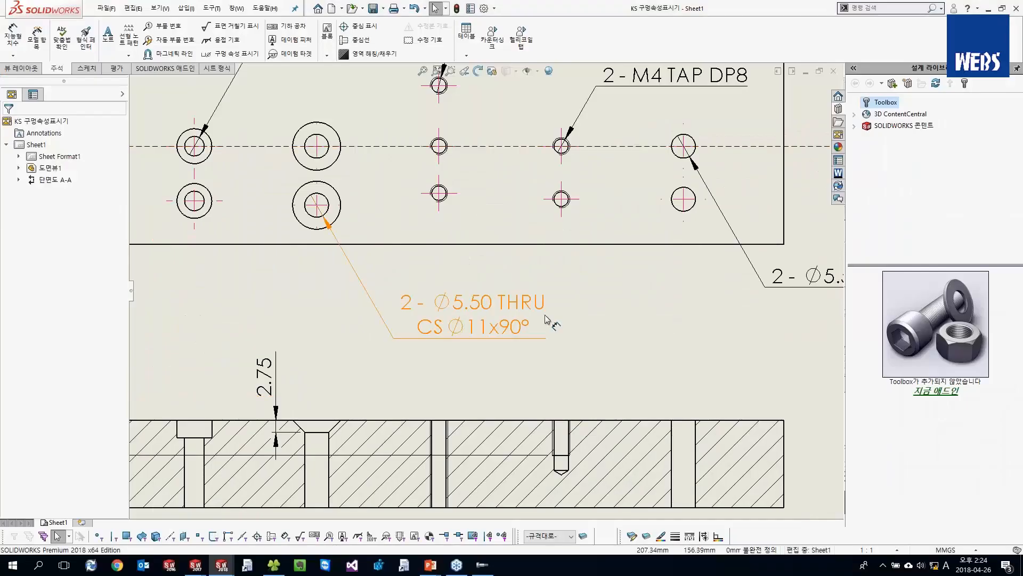
Step: Remove the x and countersink angle variable after <hw-csdia> in the countersink callout's dimension text
left_click(500, 321)
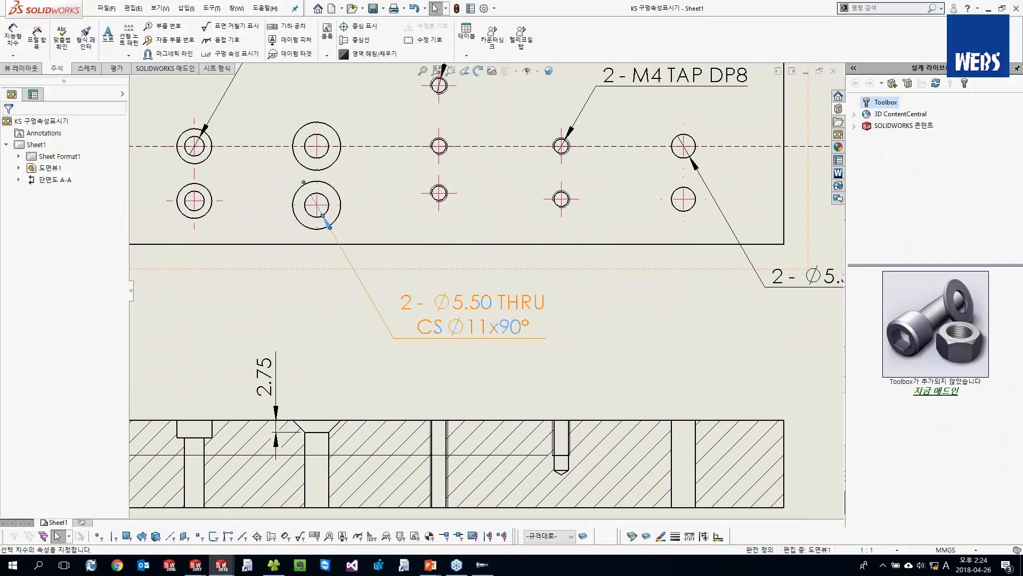
left_click_drag(97, 353, 148, 352)
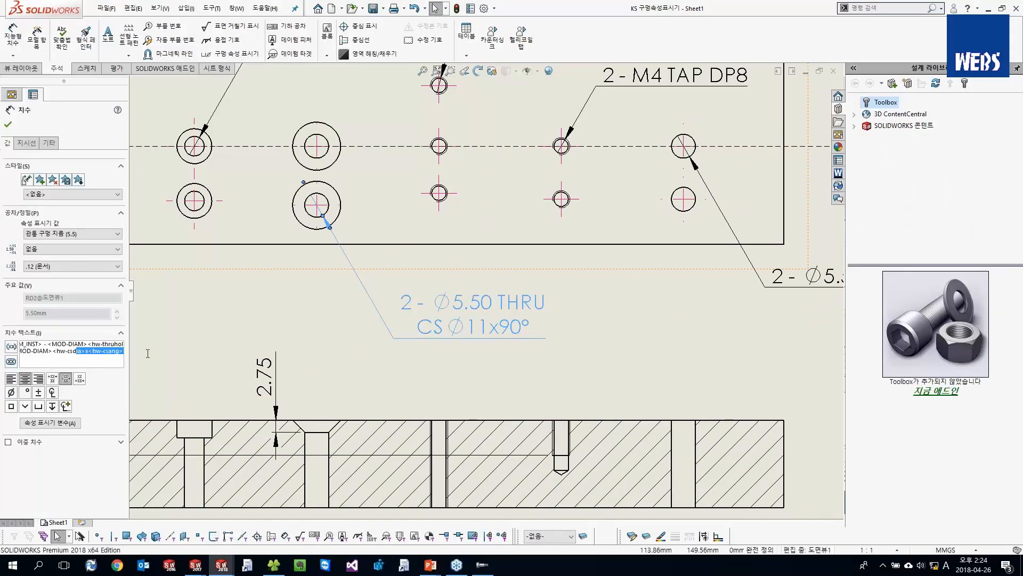
left_click(78, 360)
key("Delete")
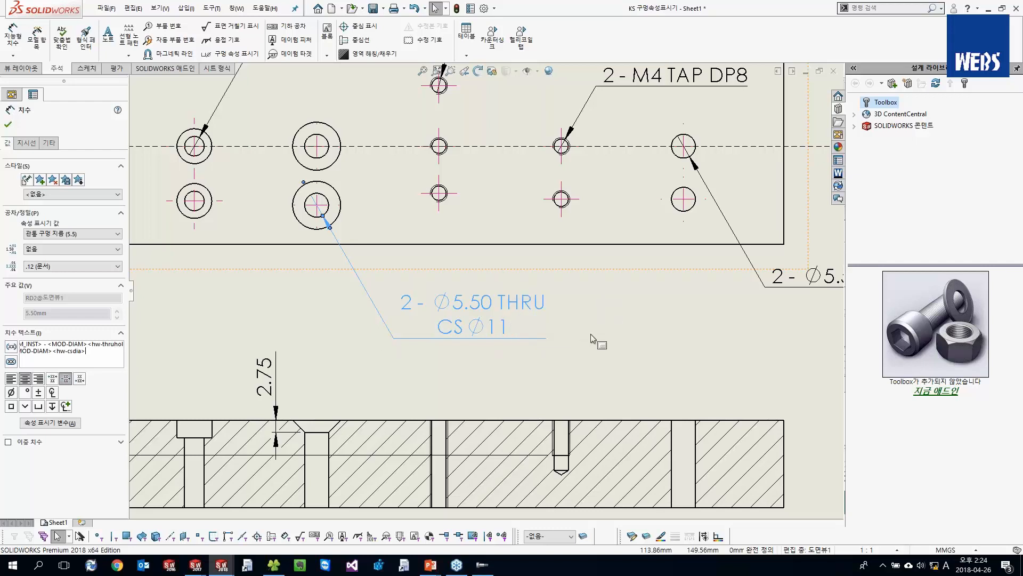
left_click(575, 368)
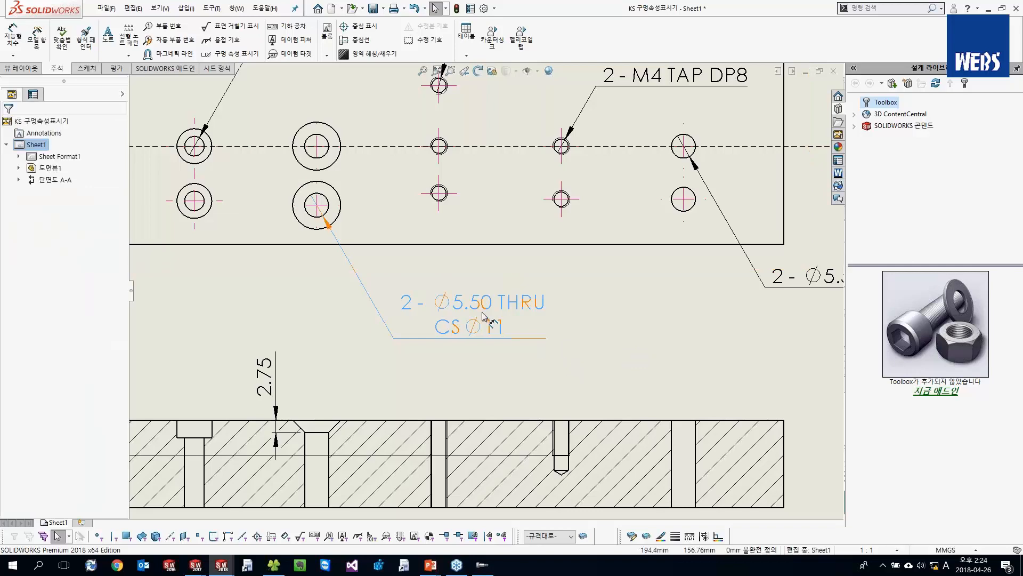
Step: Append DP 2.75 after <hw-csdia> in the countersink callout's dimension text
left_click(469, 323)
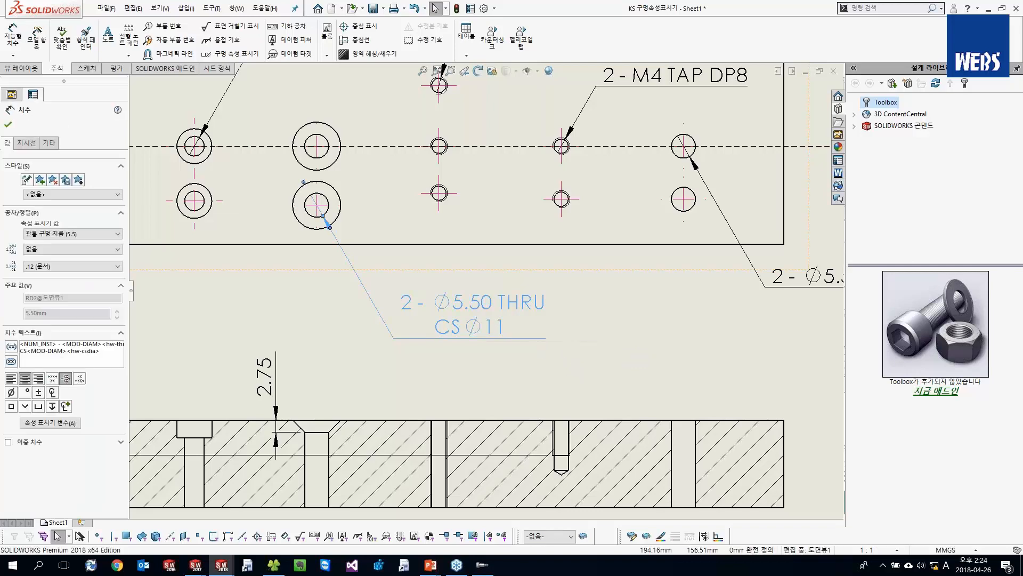
scroll(467, 312, "down", 1)
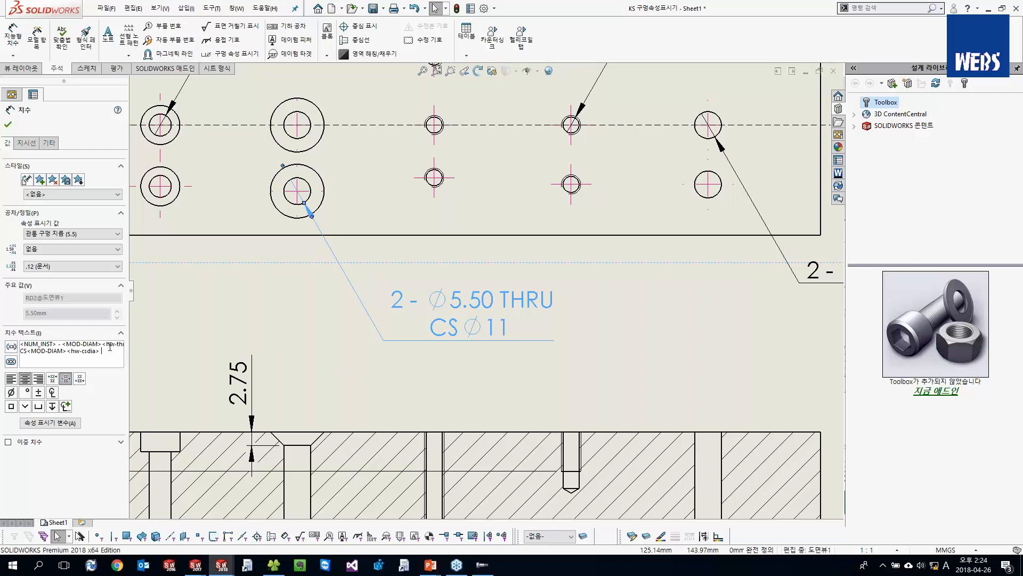
type("DP")
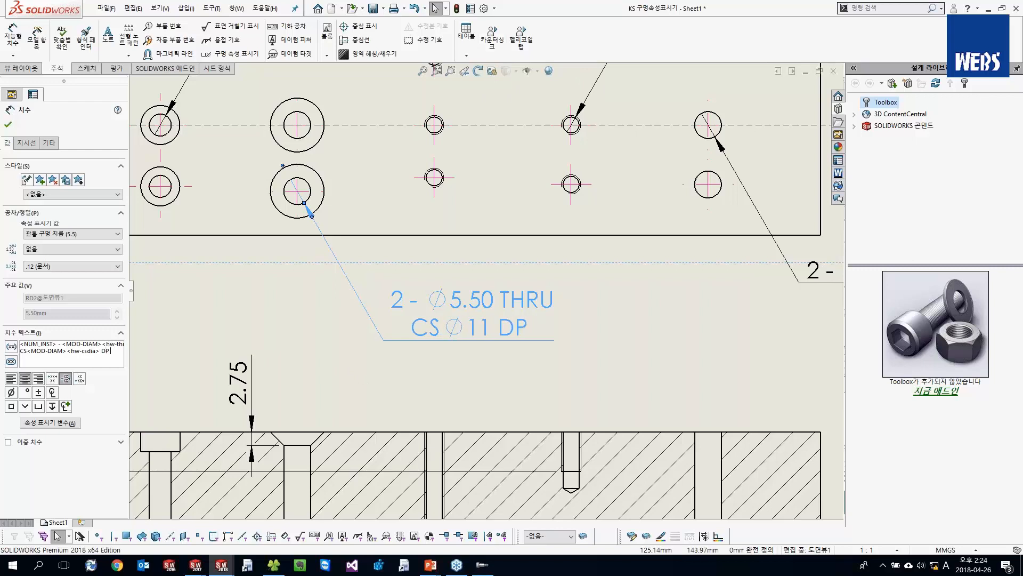
type(" 2.75")
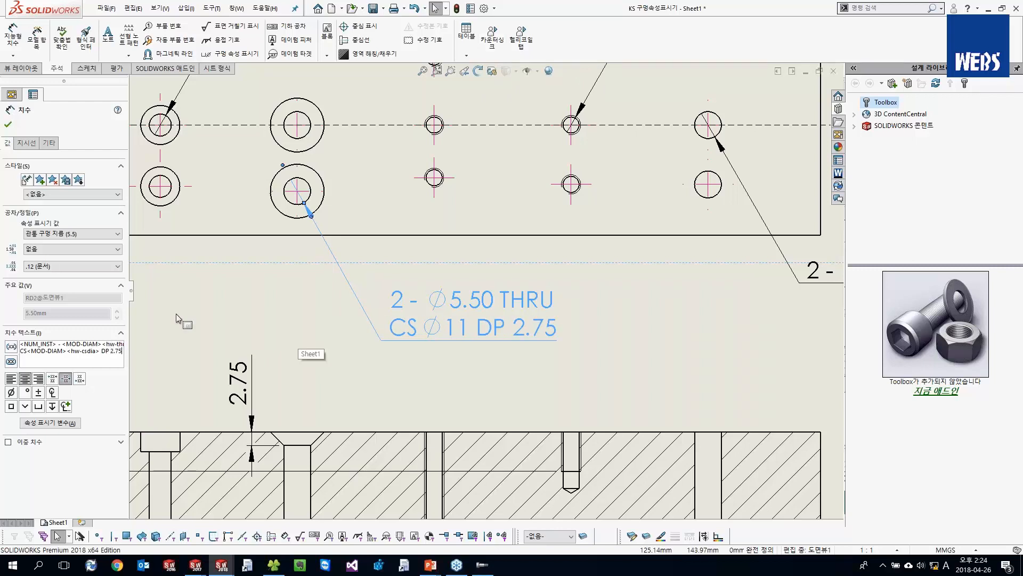
Step: Remove DP 2.75 from the end of the countersink callout's dimension text
key("BackSpace")
key("BackSpace")
key("BackSpace")
key("BackSpace")
key("BackSpace")
key("BackSpace")
key("BackSpace")
key("Escape")
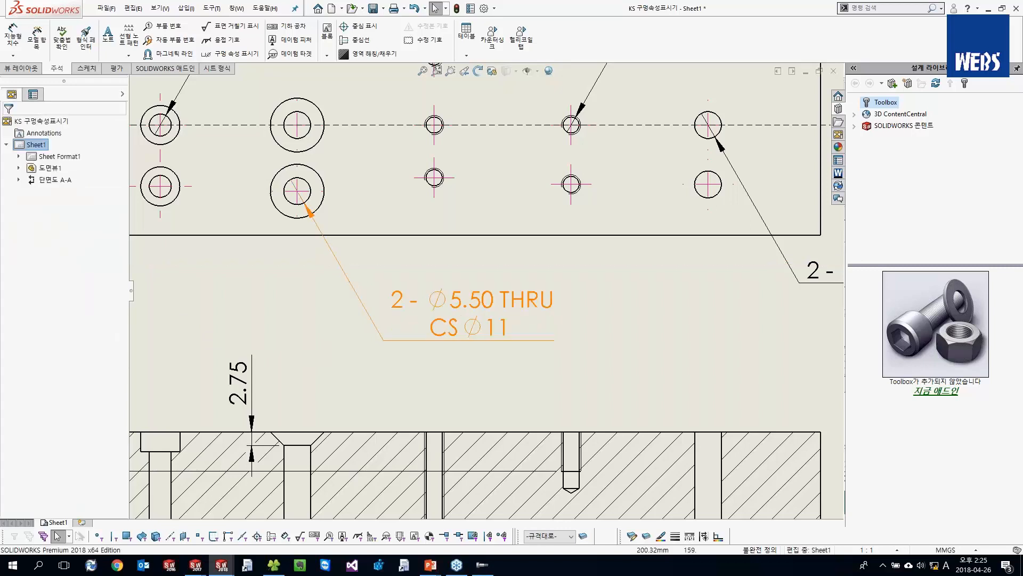
Step: Try to run the 카운터싱크 macro on the countersink callout
left_click(520, 312)
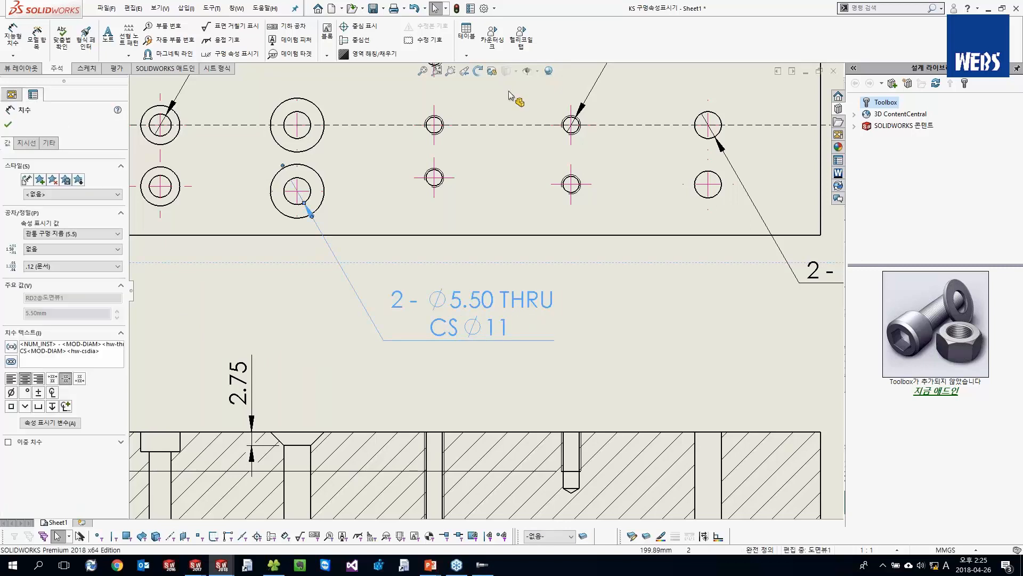
left_click(490, 42)
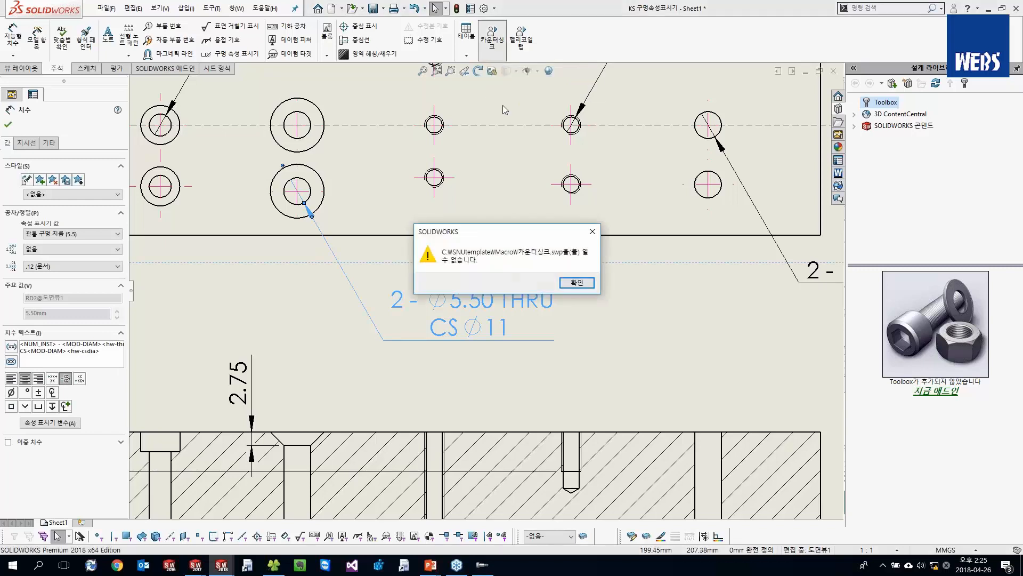
key("Return")
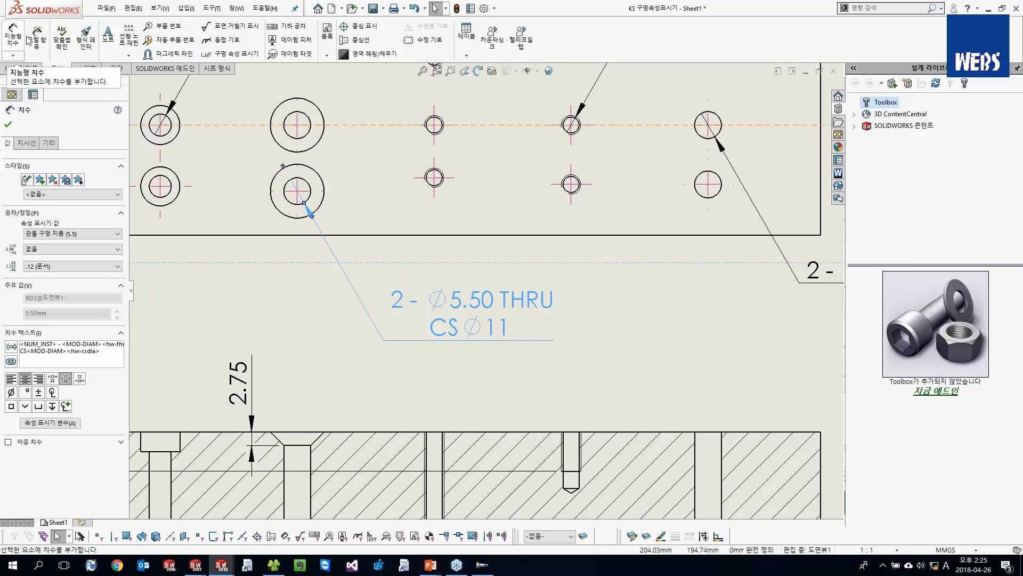
right_click(561, 34)
left_click(602, 66)
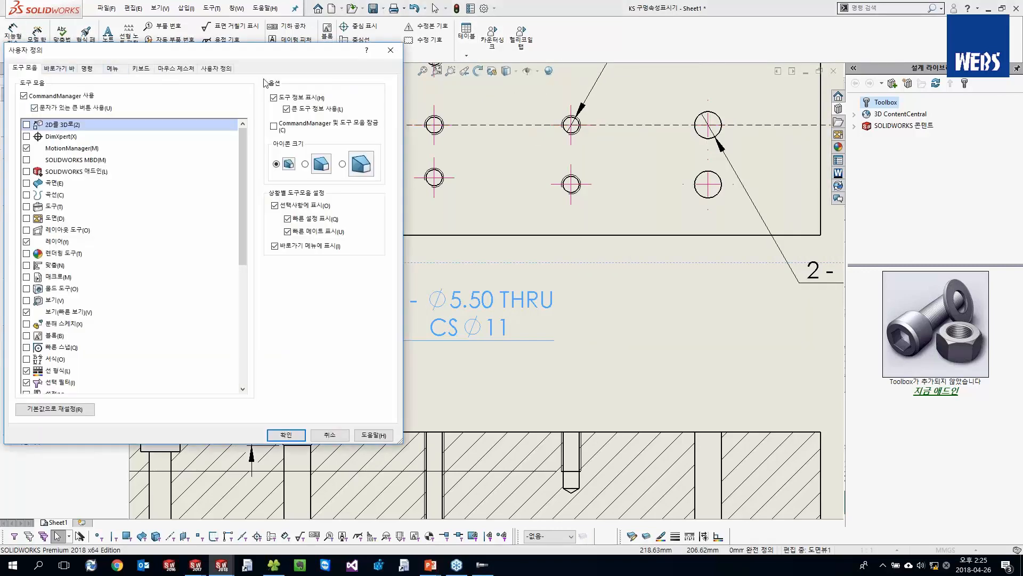
key("Escape")
Step: Show the Macro toolbar
right_click(592, 41)
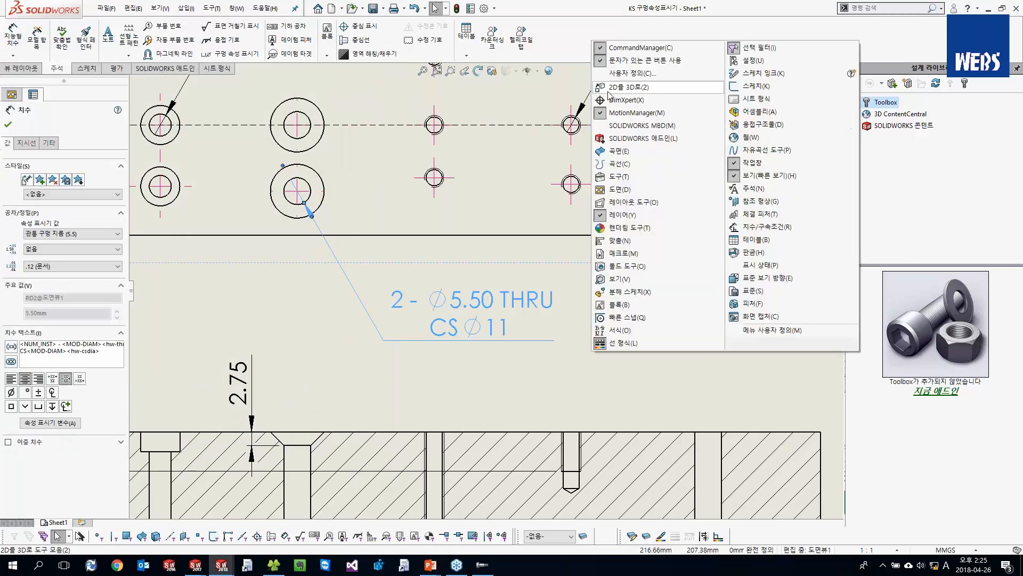
left_click(622, 253)
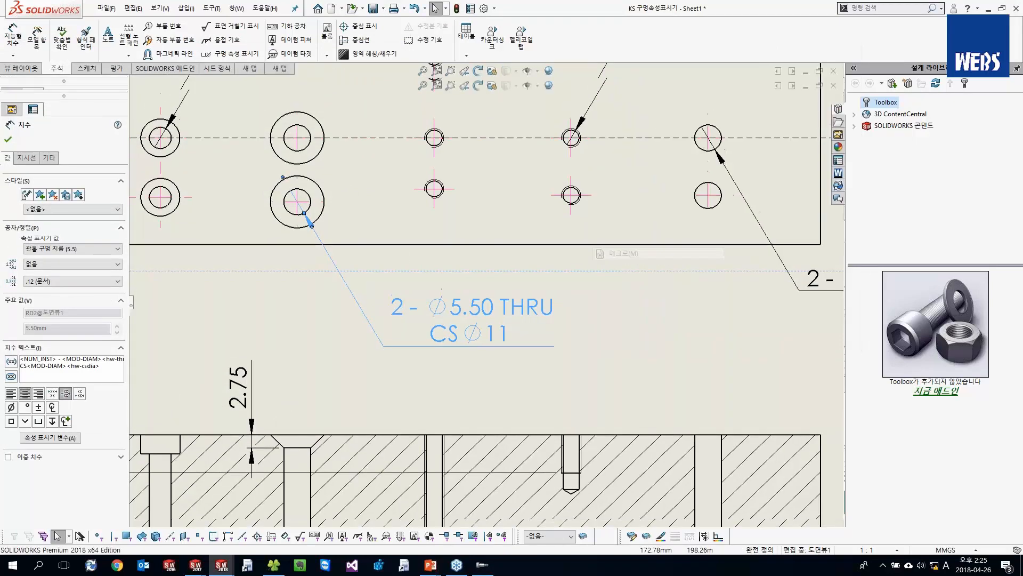
Step: Search the dated subfolders of 00.Account\SNU for a countersink macro file to run
left_click(13, 25)
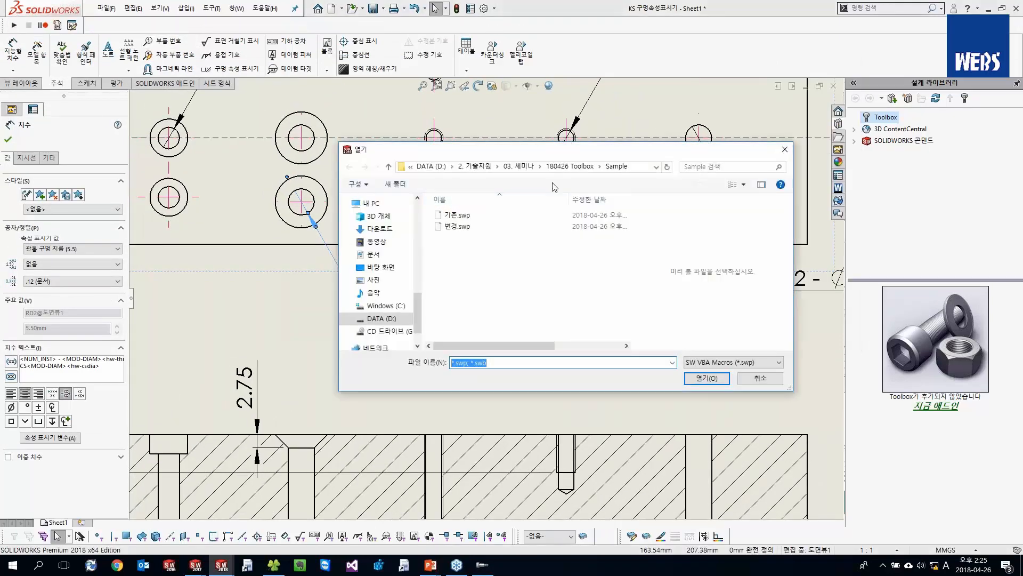
left_click(498, 167)
left_click(506, 181)
left_click(463, 239)
key("s")
double_click(451, 223)
scroll(465, 240, "down", 1)
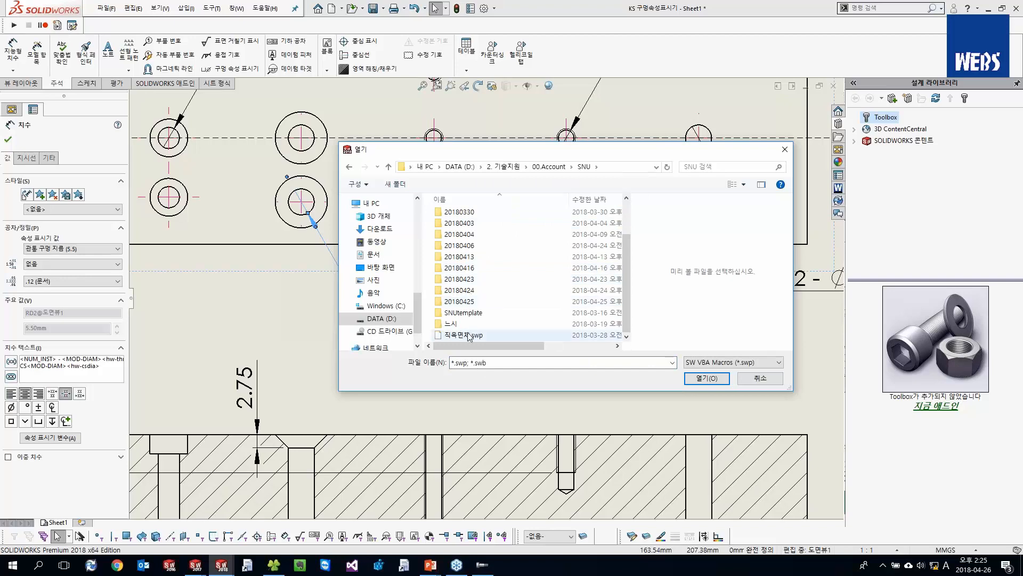
double_click(469, 288)
key("BackSpace")
left_click(469, 283)
double_click(469, 301)
key("BackSpace")
left_click(465, 318)
double_click(466, 320)
key("BackSpace")
double_click(470, 327)
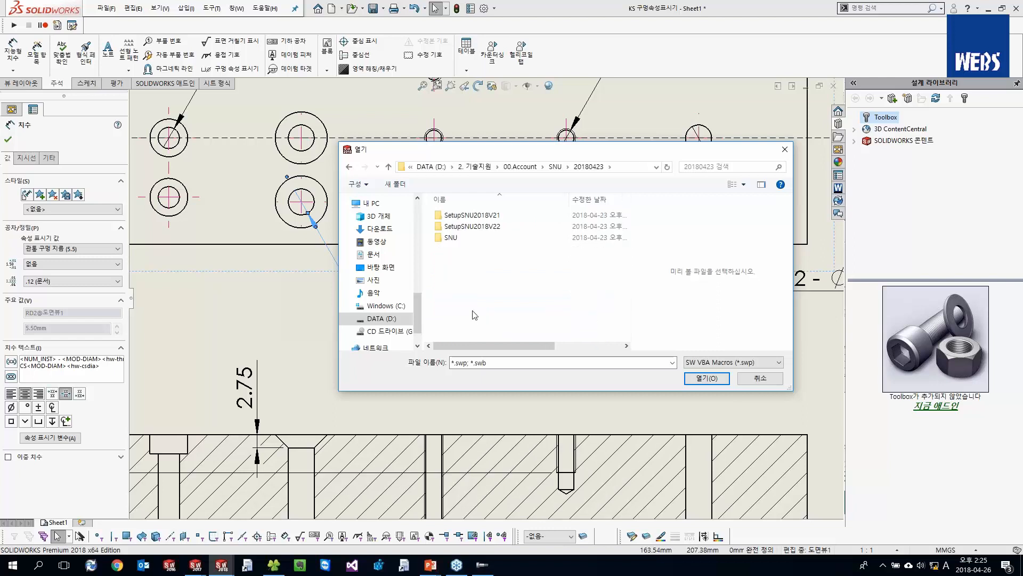
key("BackSpace")
double_click(471, 320)
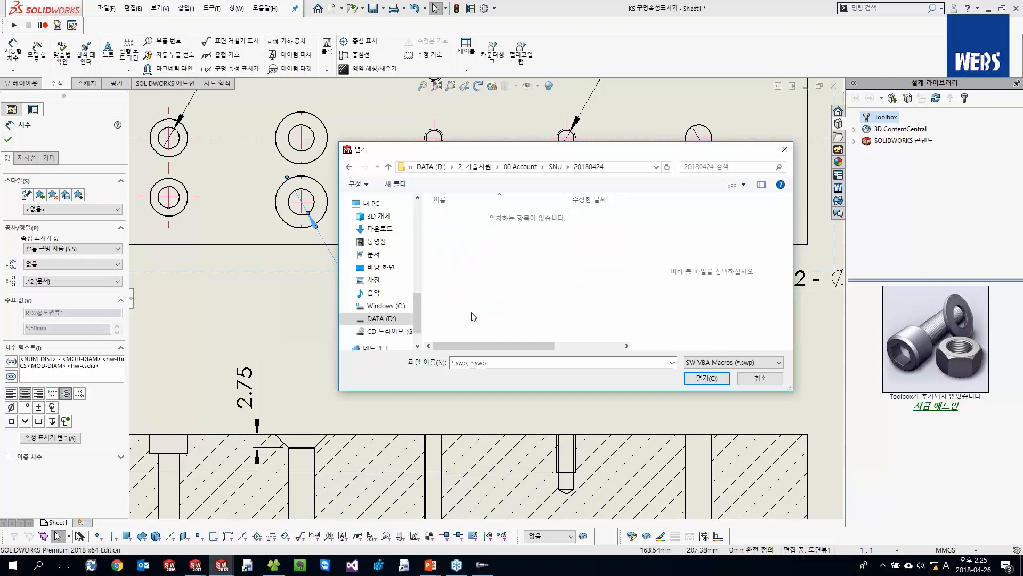
key("BackSpace")
key("Escape")
Step: Compare the countersink callout on the drawing with the KS countersink notation slide in PowerPoint
left_click(553, 334)
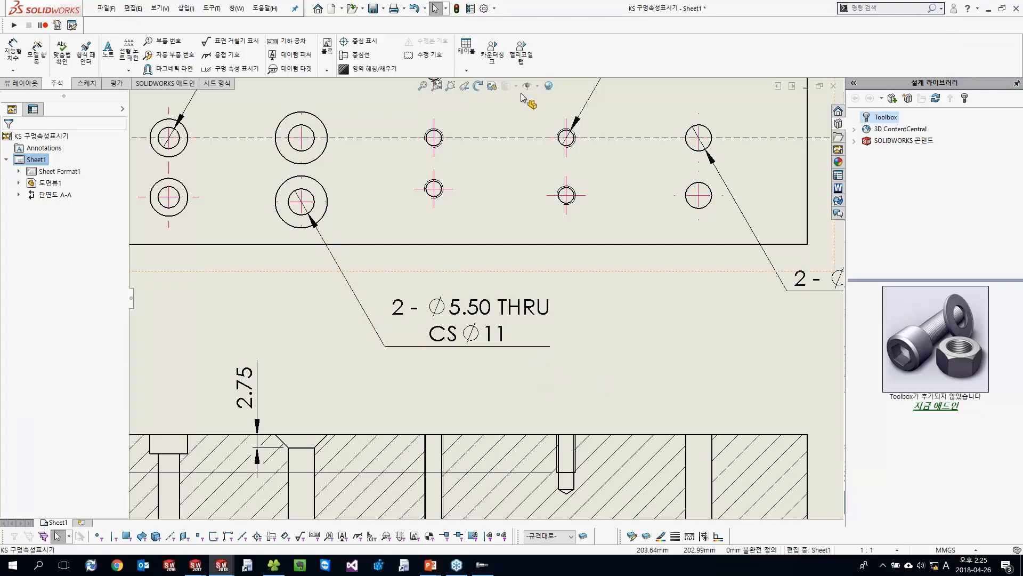
left_click(520, 313)
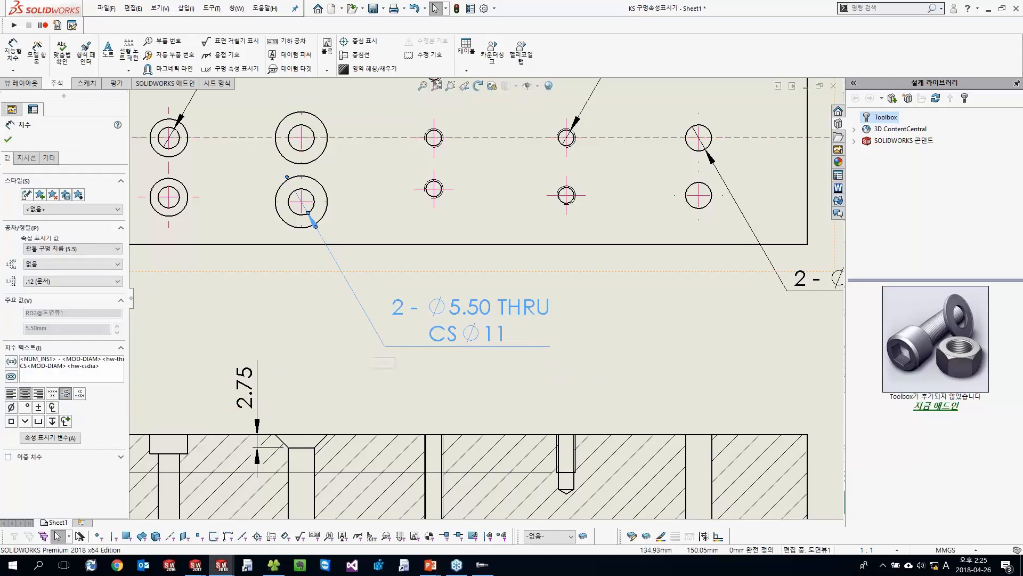
key("alt+Tab")
key("alt+Tab")
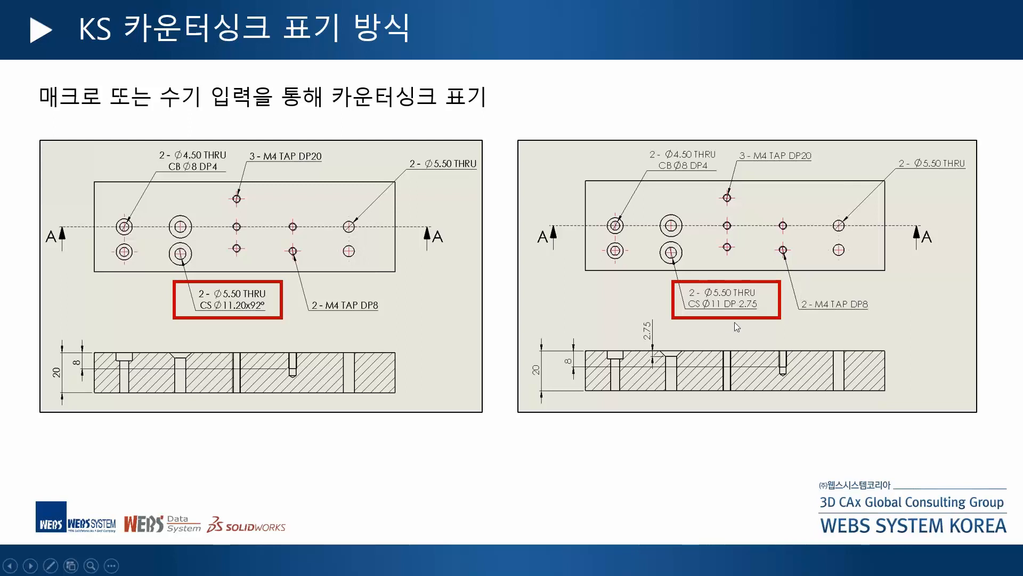
left_click(593, 283)
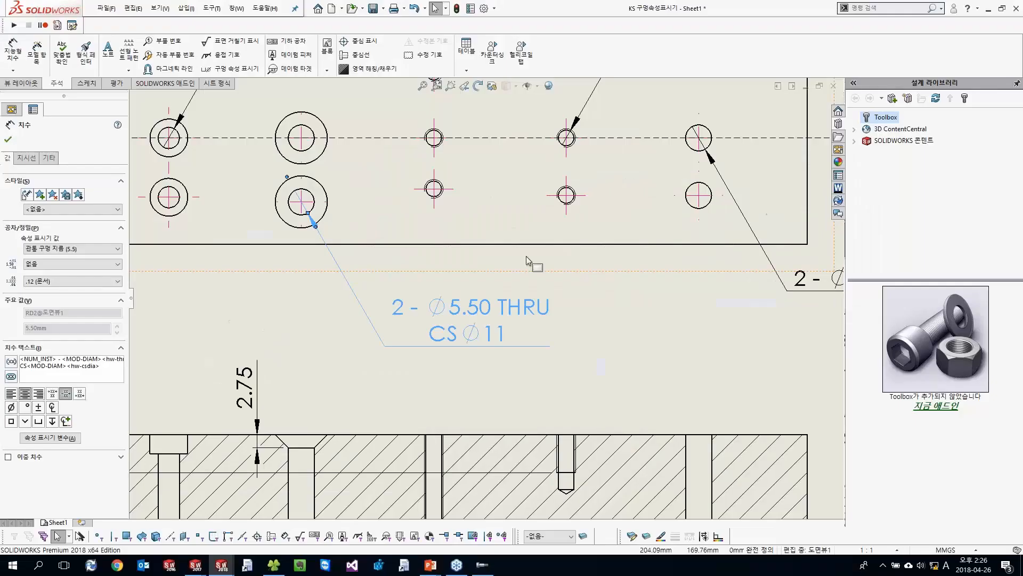
scroll(526, 256, "up", 5)
scroll(445, 144, "down", 2)
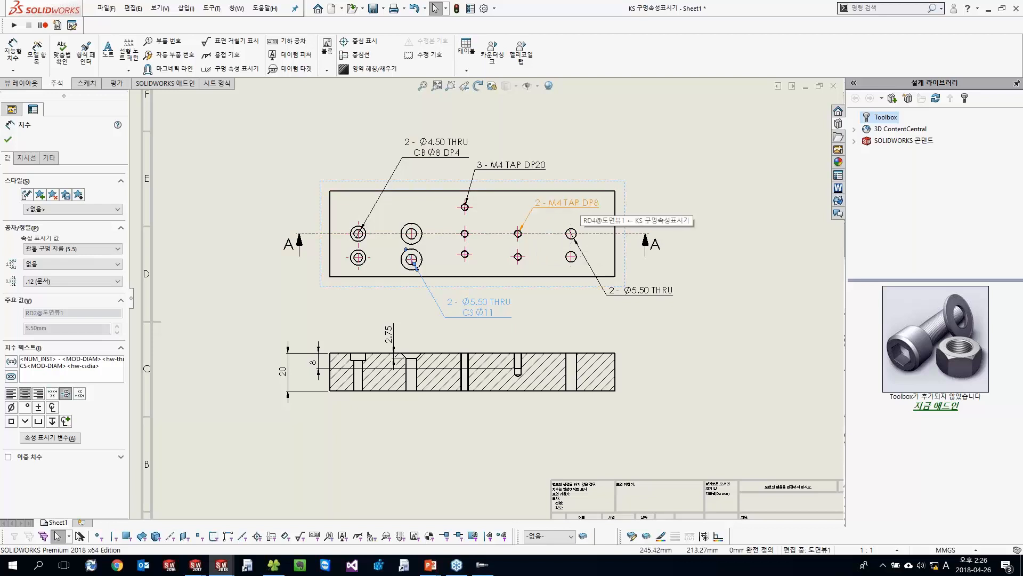
left_click(611, 175)
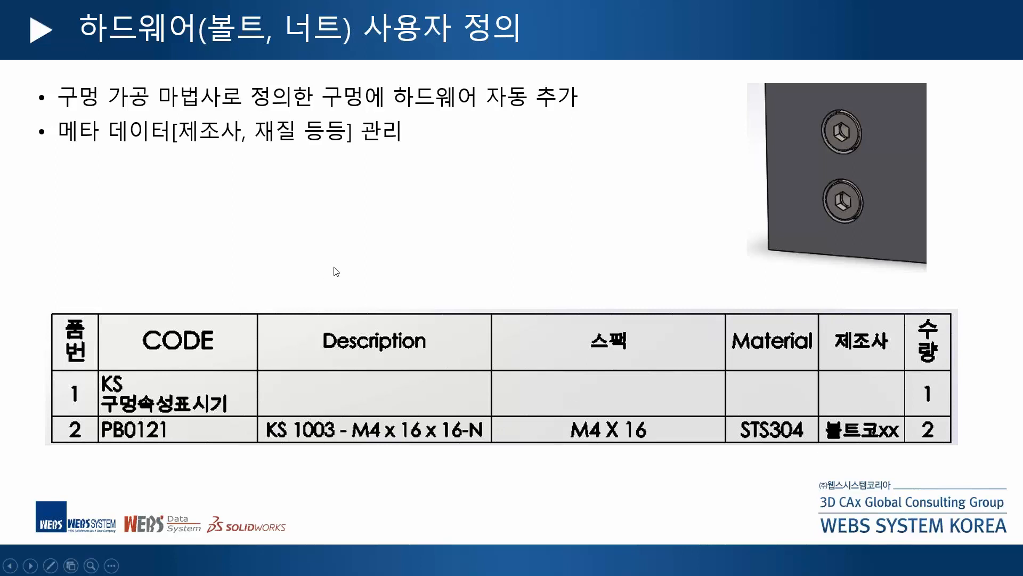
Step: Switch to SOLIDWORKS and open the KS 구멍속성표시기 part from the plan view of the drawing
key("alt+Tab")
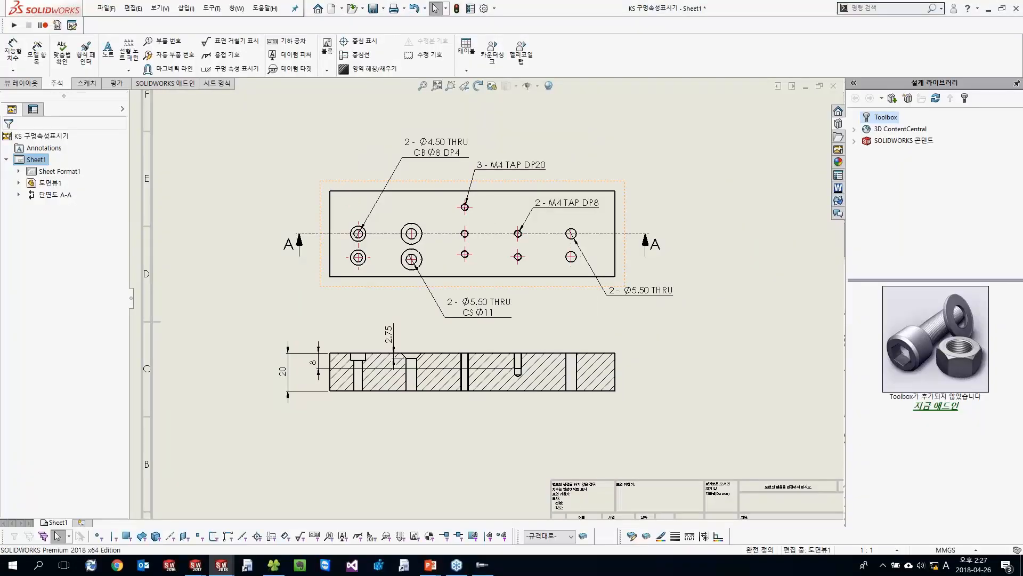
left_click(367, 160)
left_click(371, 151)
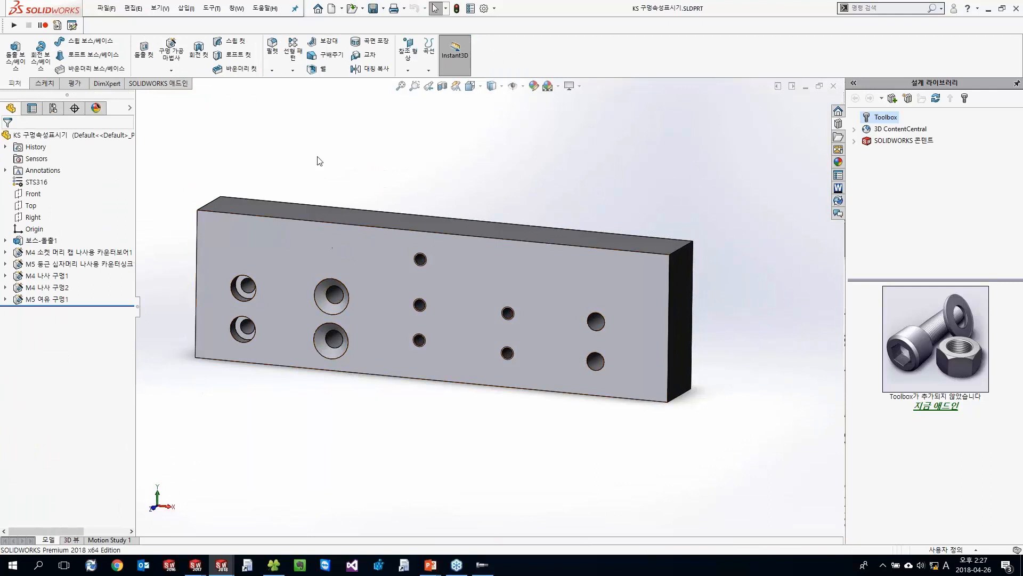
Step: Create a new assembly from the part and place KS 구멍속성표시기 in it as the first component
left_click(105, 9)
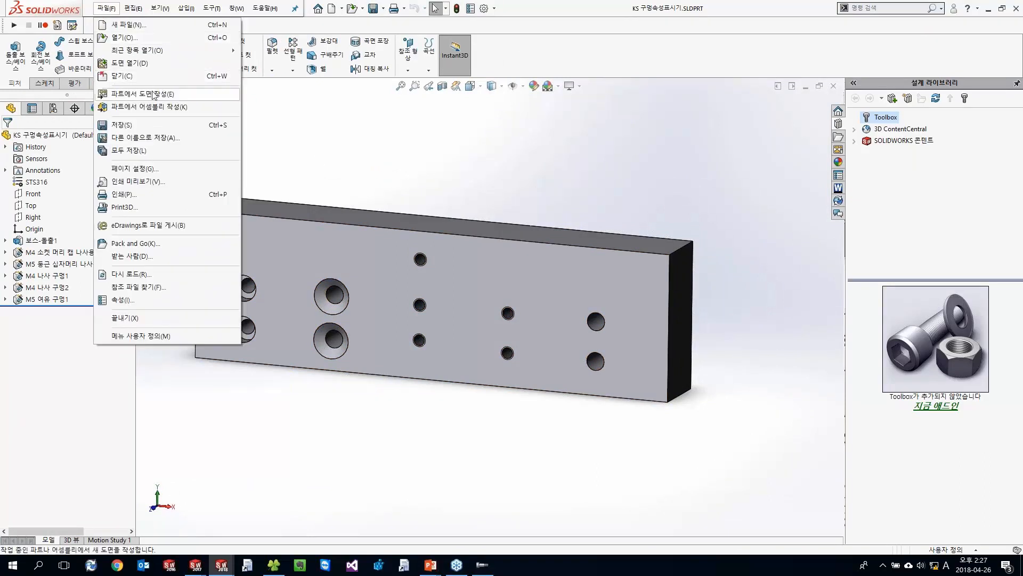
left_click(157, 108)
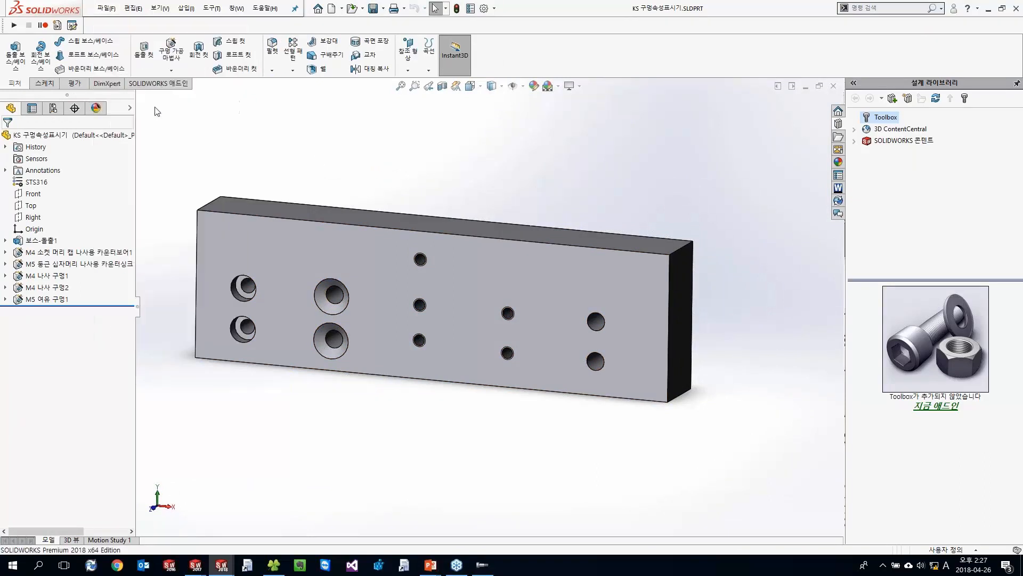
left_click(99, 121)
double_click(84, 148)
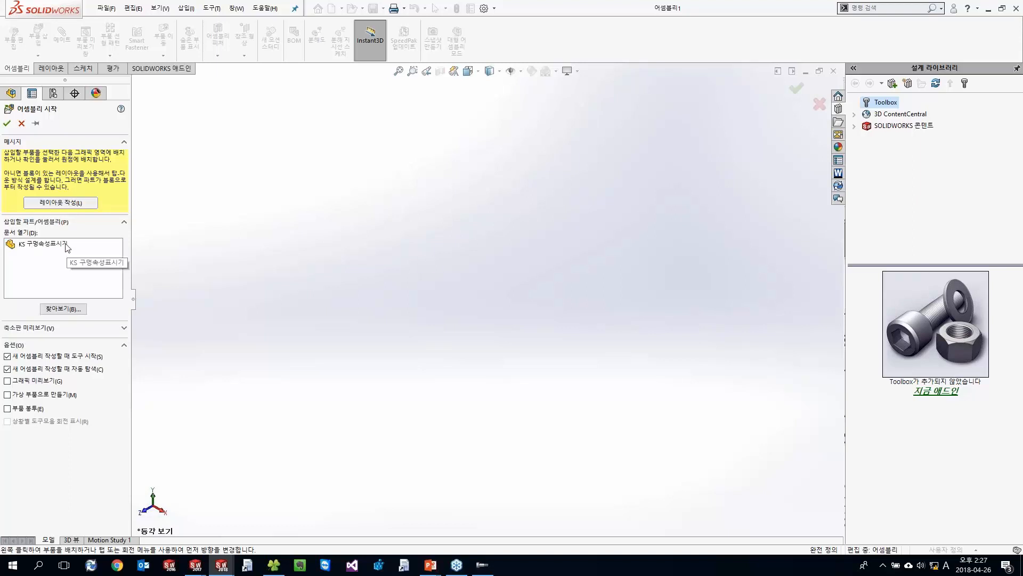
left_click(434, 210)
middle_click_drag(414, 385, 624, 217)
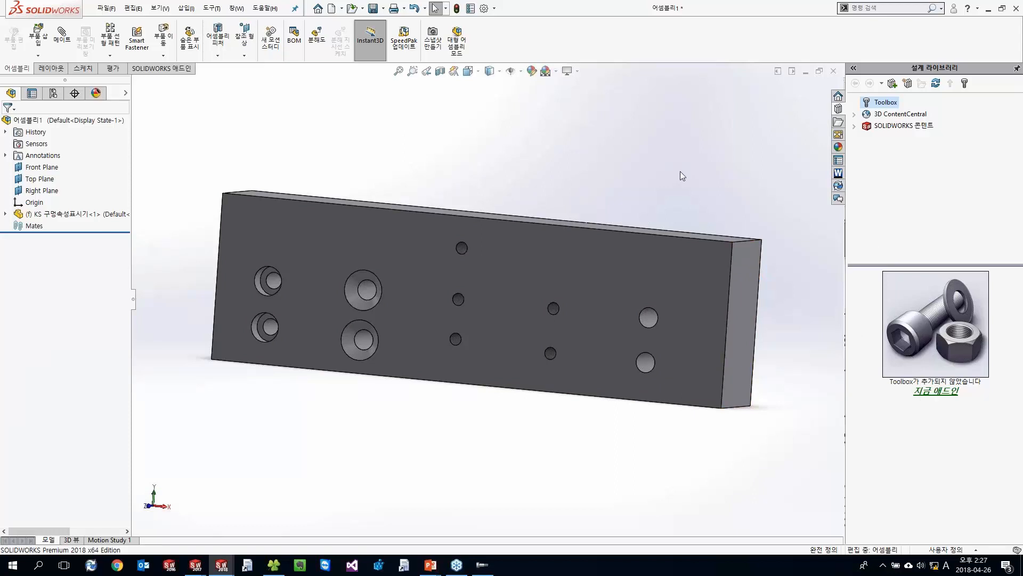
Step: Activate the SOLIDWORKS Toolbox Library add-in for the current session
left_click(495, 8)
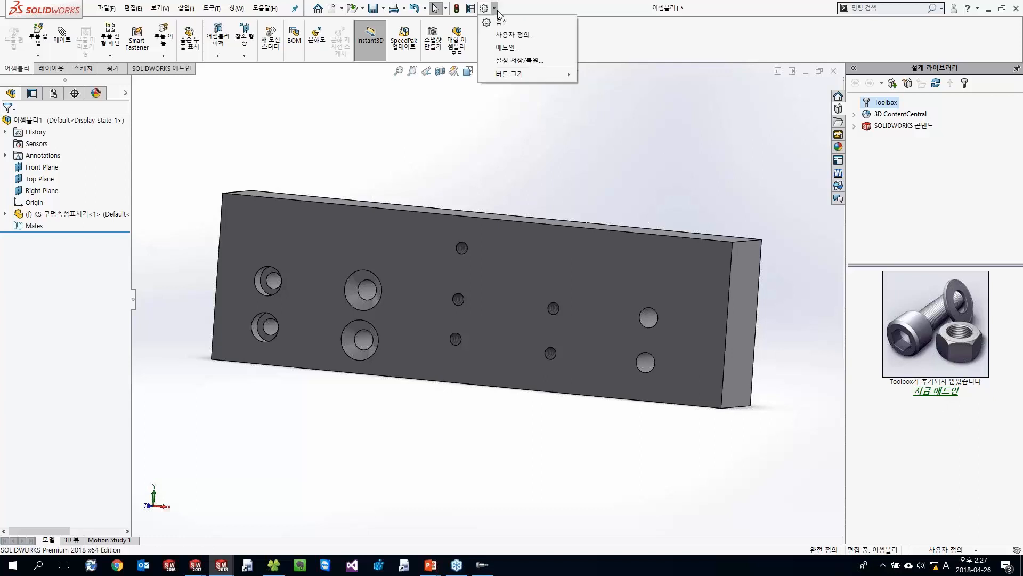
left_click(507, 46)
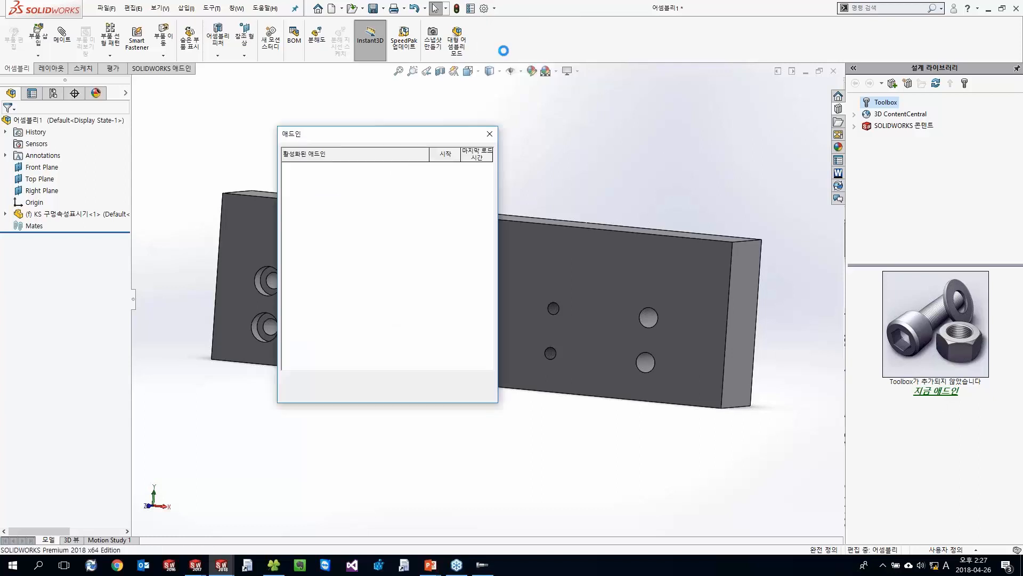
left_click(288, 275)
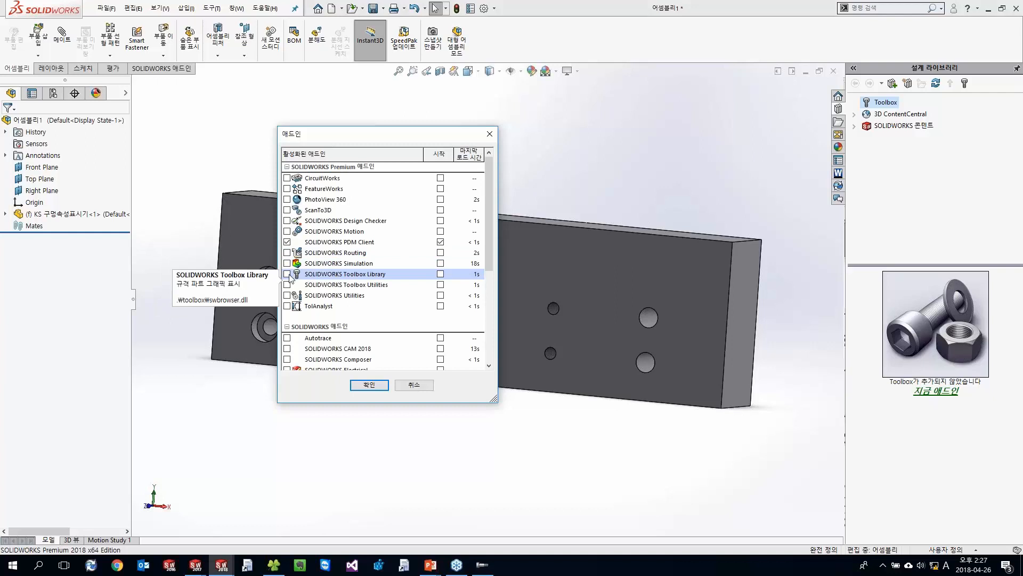
left_click(370, 384)
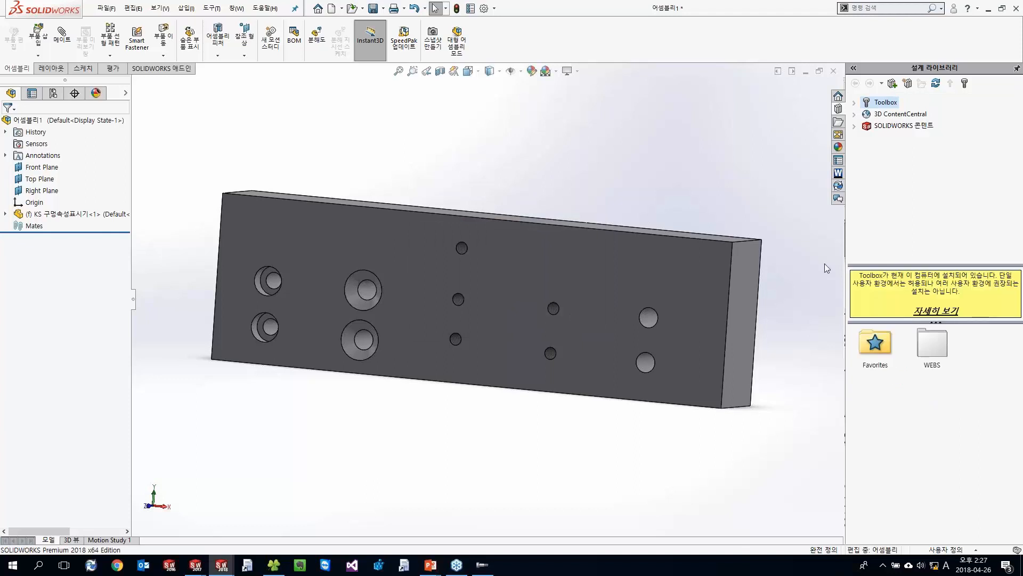
Step: Insert the KS B 1003 bolt from the WEBS Toolbox's 소켓 머리 나사 folder into the plate's upper counterbore hole
left_click(932, 347)
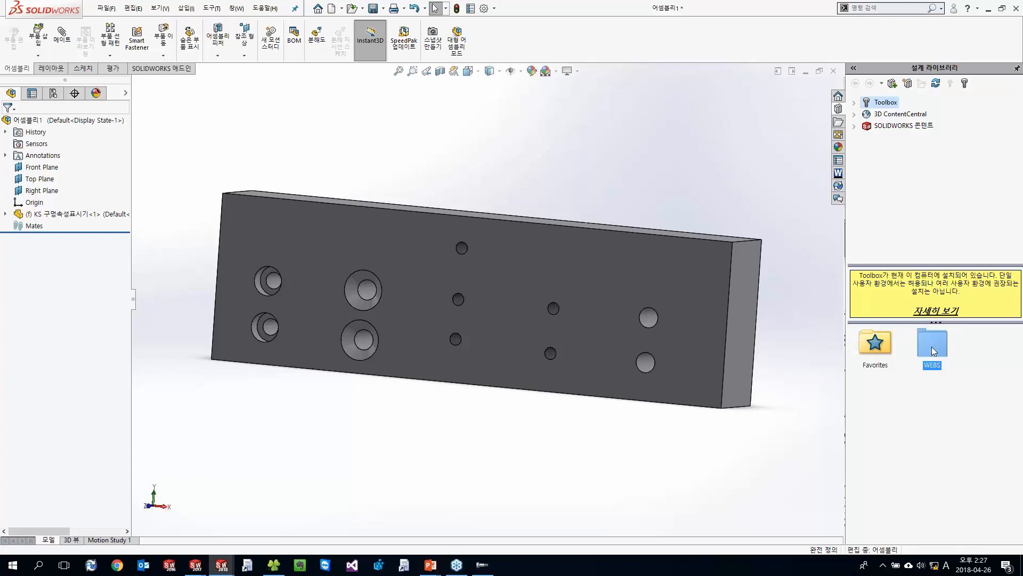
double_click(933, 350)
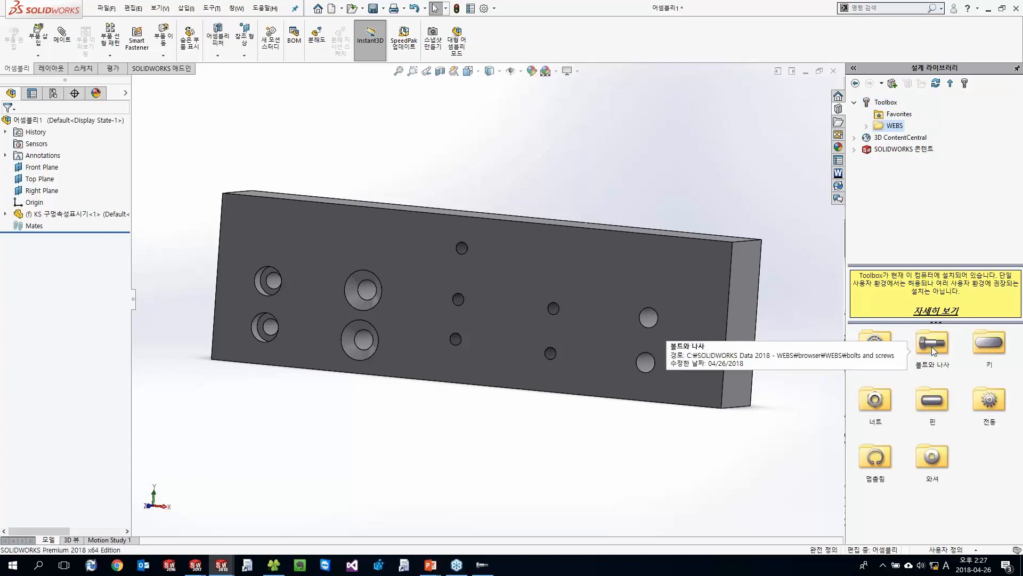
double_click(932, 347)
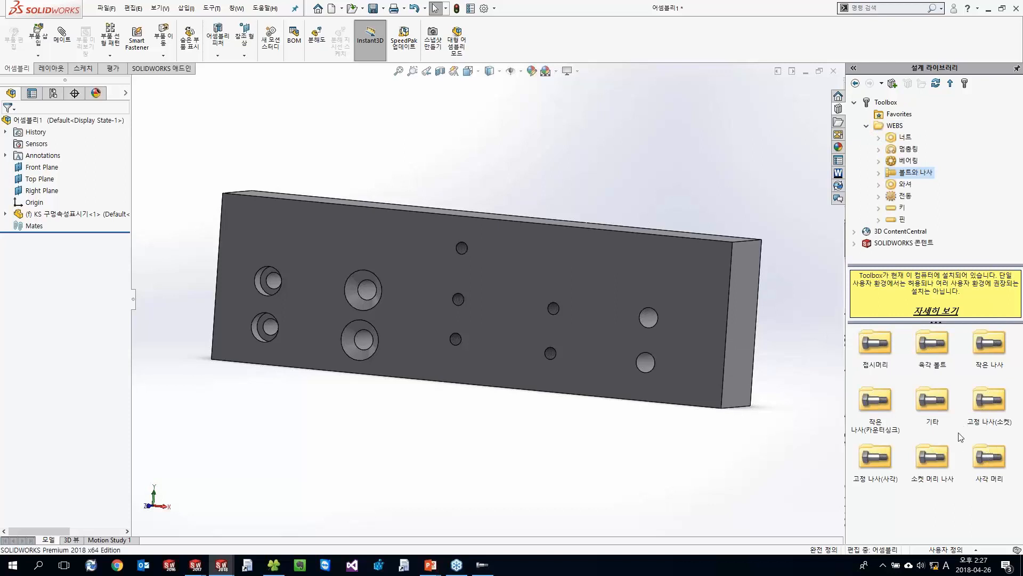
double_click(931, 457)
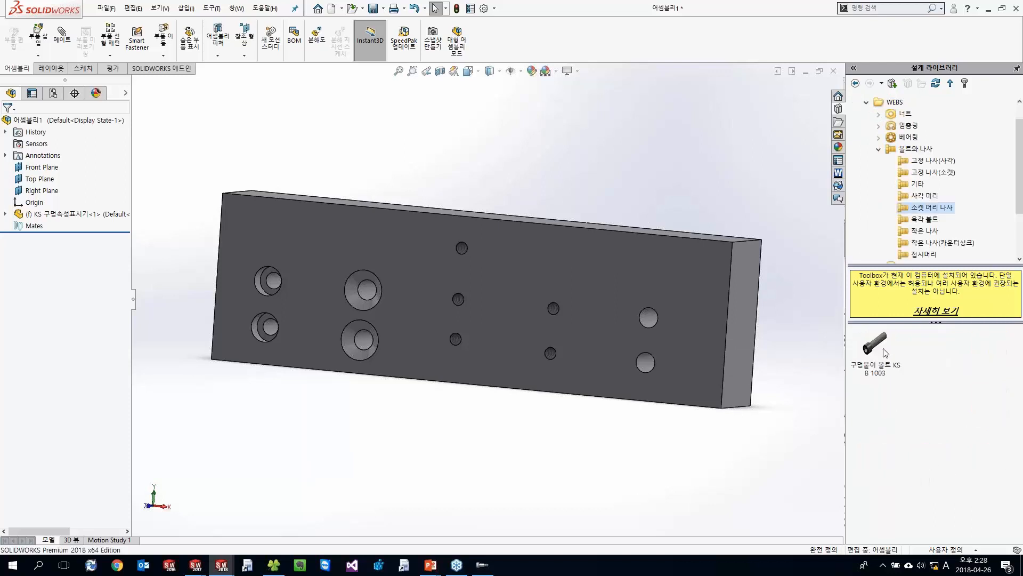
left_click_drag(885, 352, 268, 281)
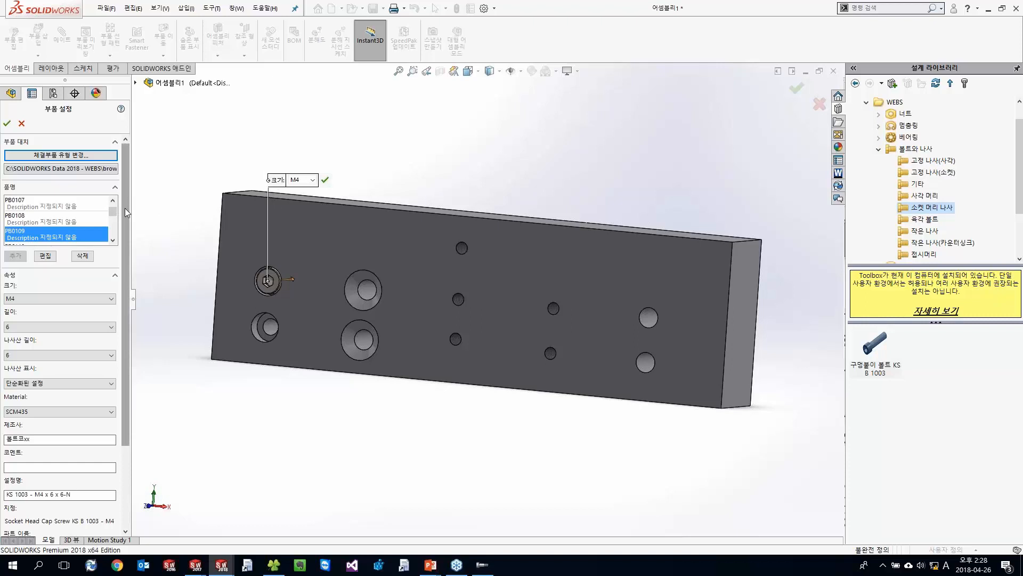
Step: Check the bolt's material options and manufacturer, and accept a single M4 bolt with length 6 and material SCM435
scroll(125, 212, "down", 3)
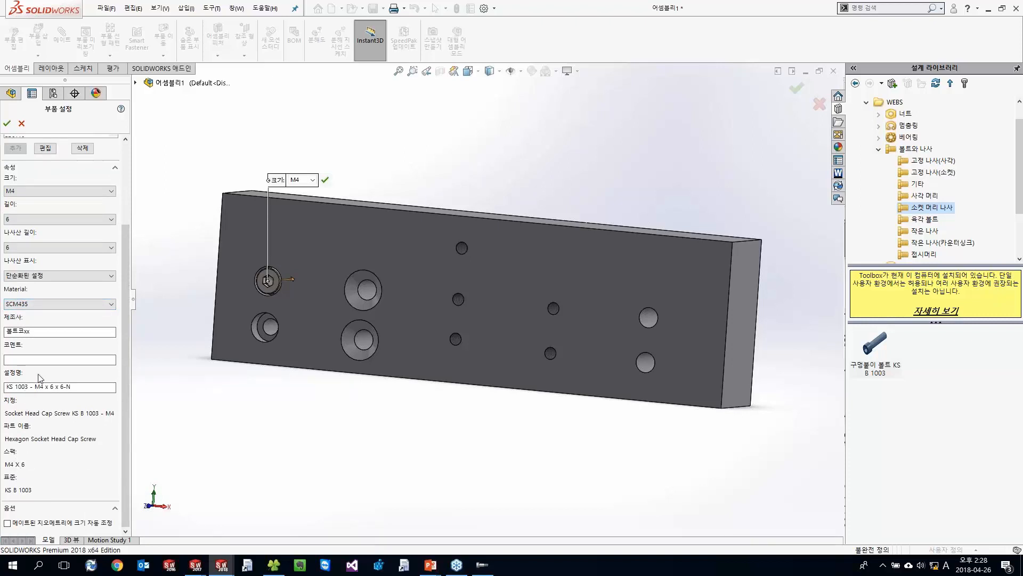
left_click(39, 305)
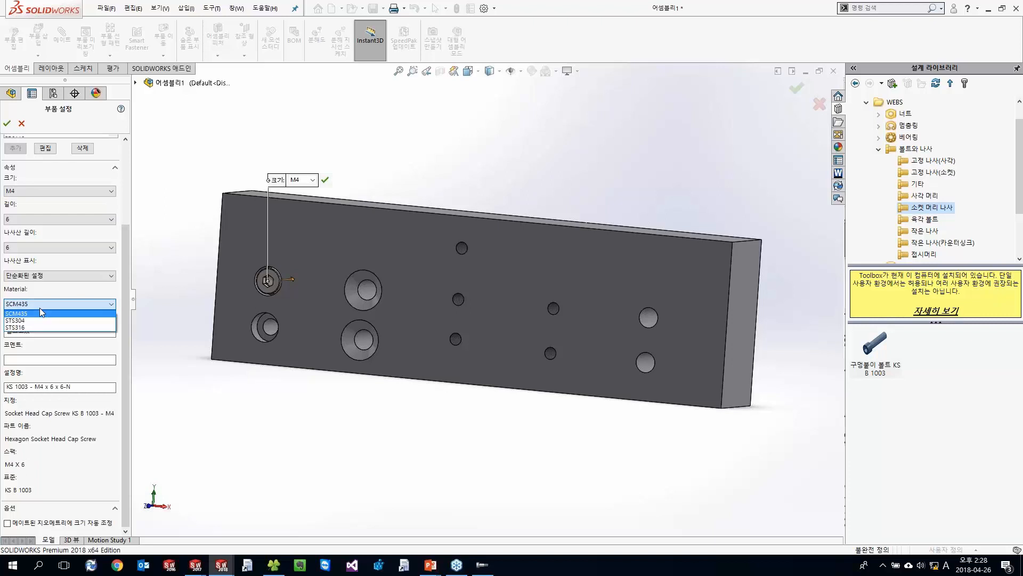
left_click(31, 302)
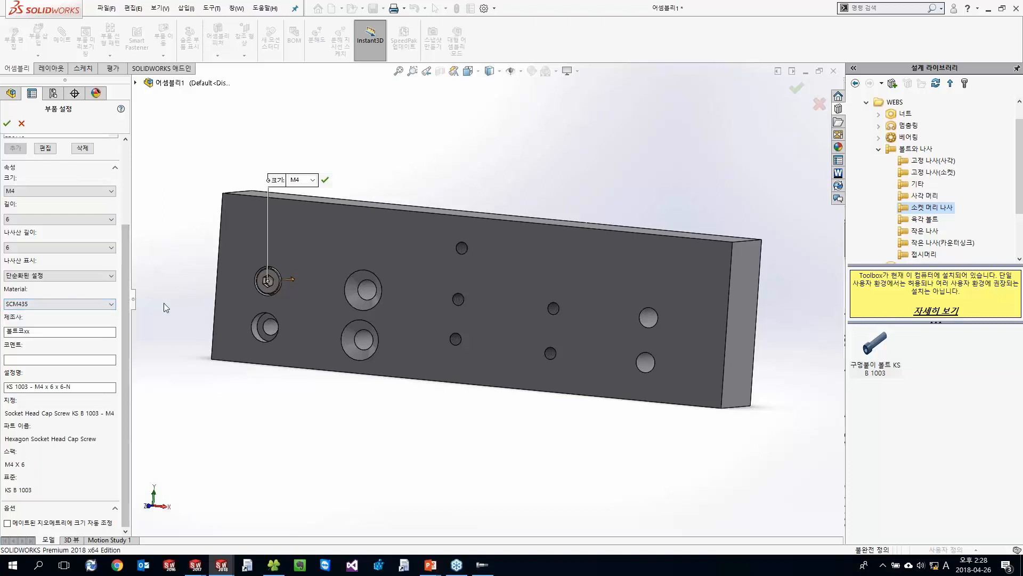
left_click_drag(51, 330, 5, 328)
left_click(48, 333)
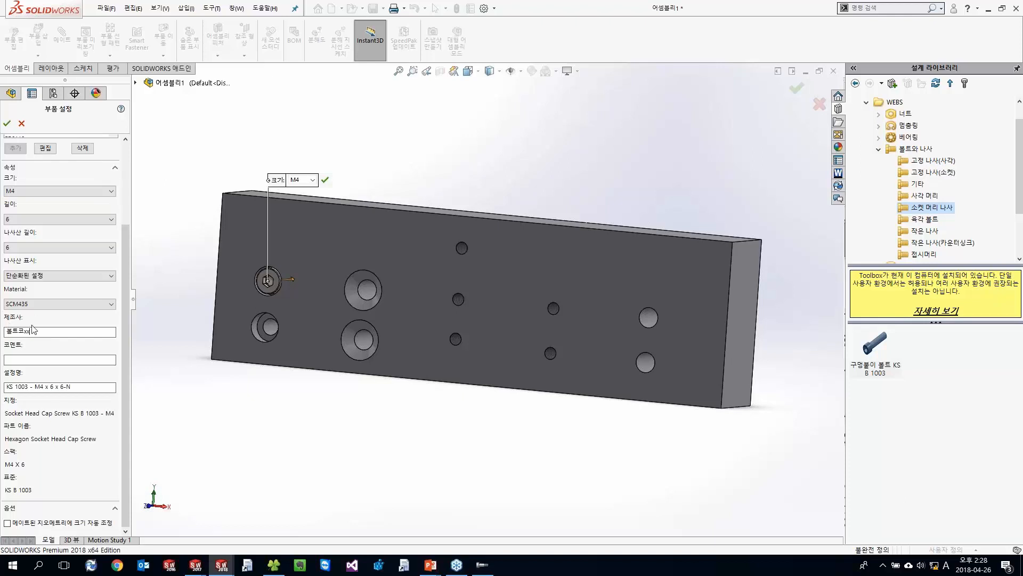
scroll(33, 320, "up", 3)
left_click(7, 124)
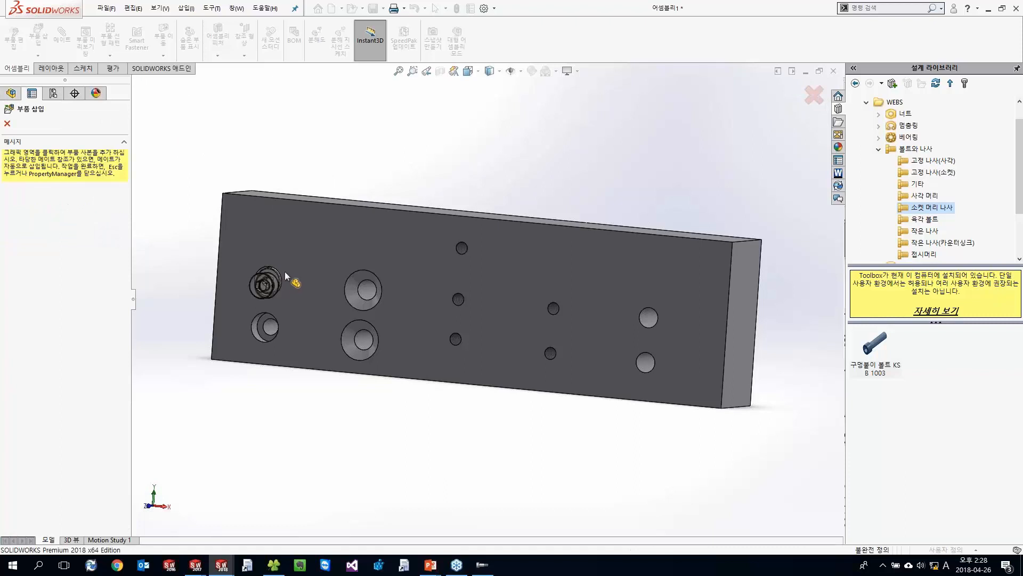
key("Escape")
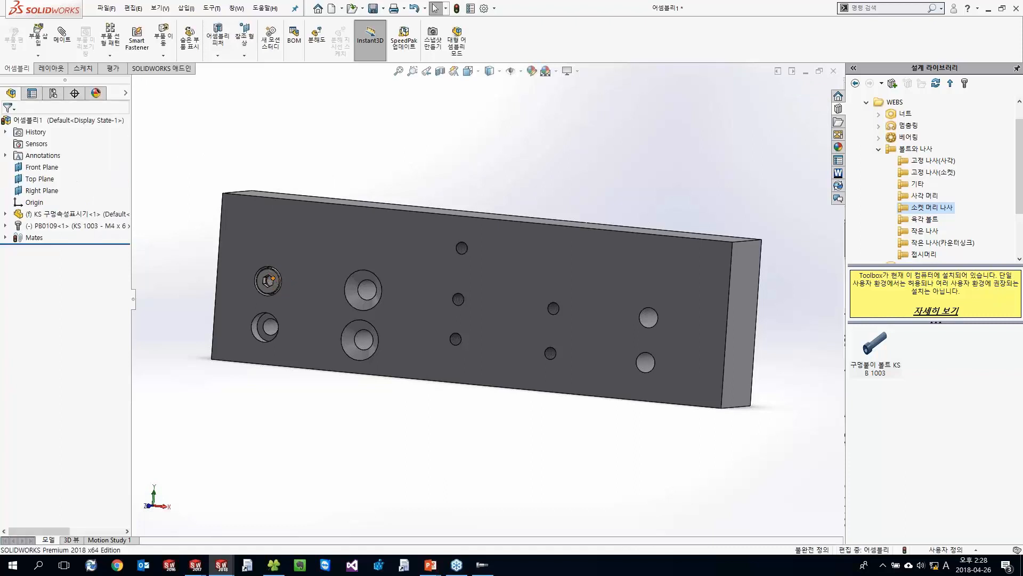
Step: Select the inserted bolt and widen the feature tree to read its full component name
left_click(271, 281)
left_click_drag(132, 209, 184, 212)
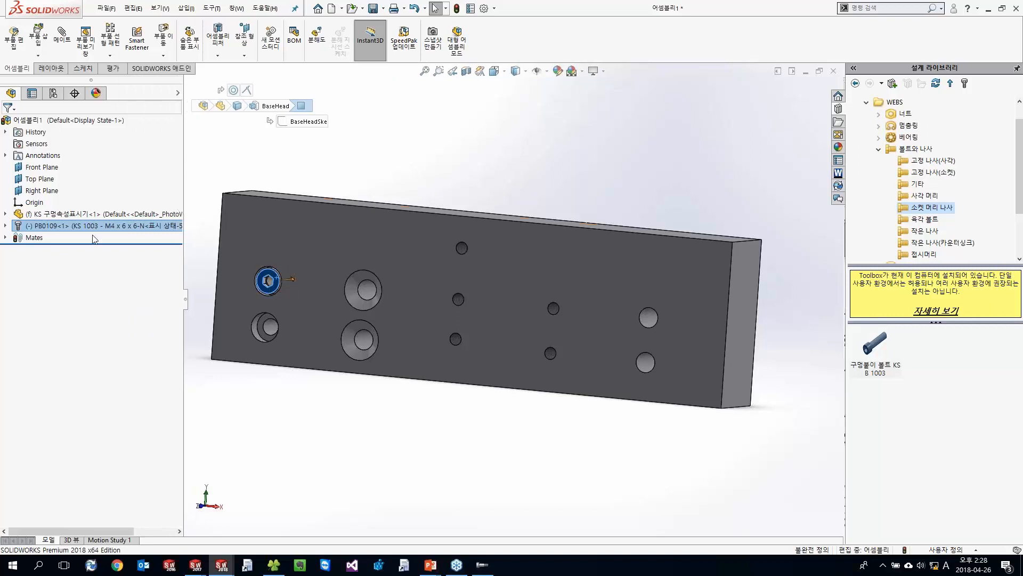
Step: Insert a top-level-only BOM using the Sample BOM template and the existing 지정안된 항목 annotation view, placing it above the plate
left_click(371, 175)
scroll(372, 175, "up", 1)
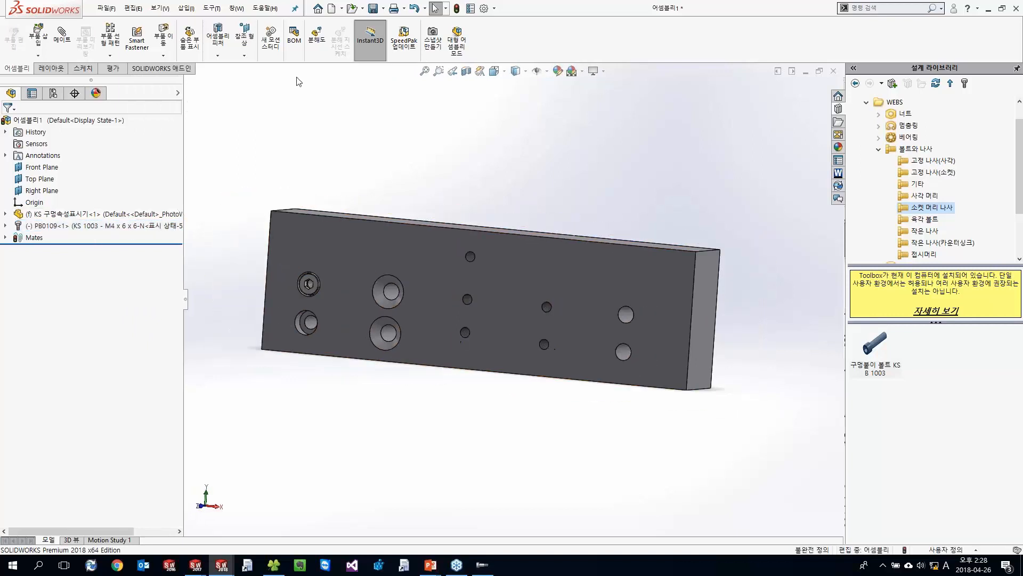
left_click(298, 53)
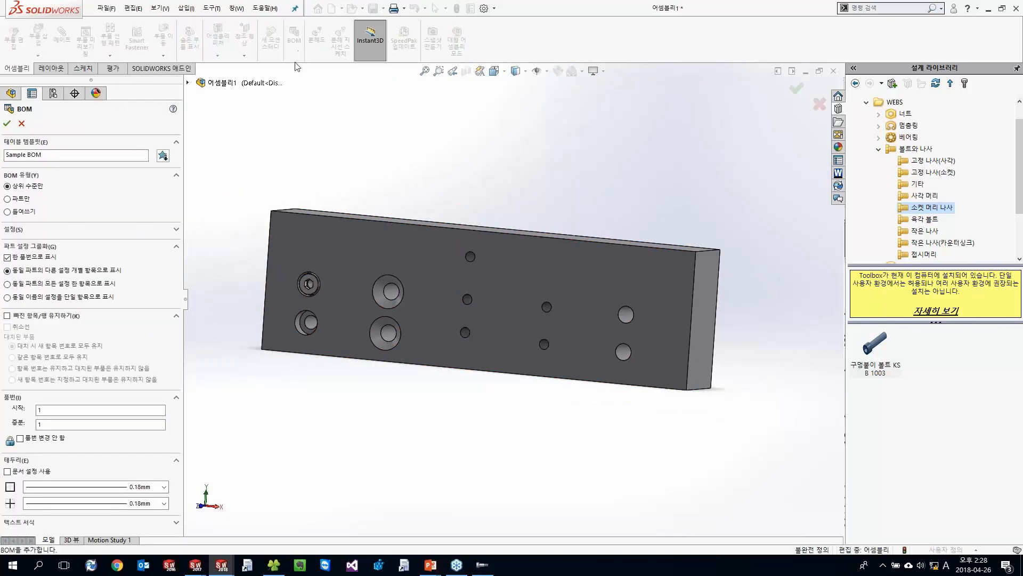
left_click(7, 123)
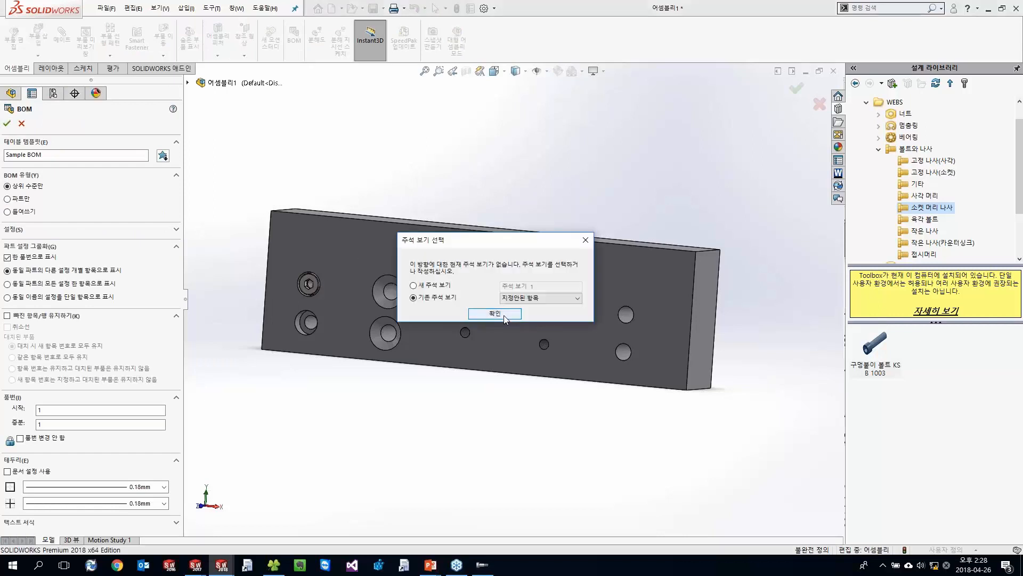
left_click(495, 314)
left_click(472, 159)
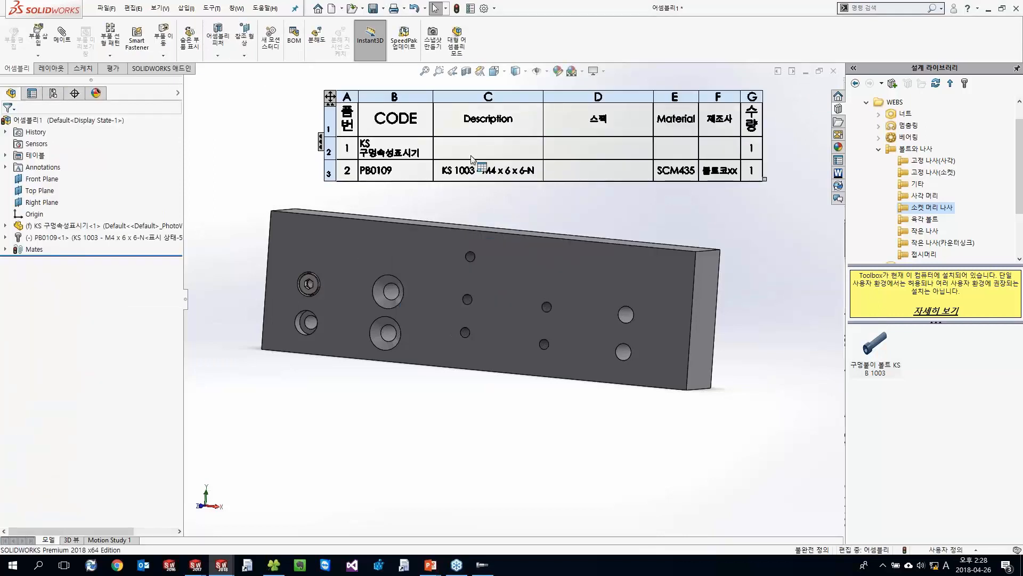
Step: Orient the view normal to the BOM table and examine the code, description, material and manufacturer listed for the bolt
scroll(425, 206, "down", 2)
left_click(363, 216)
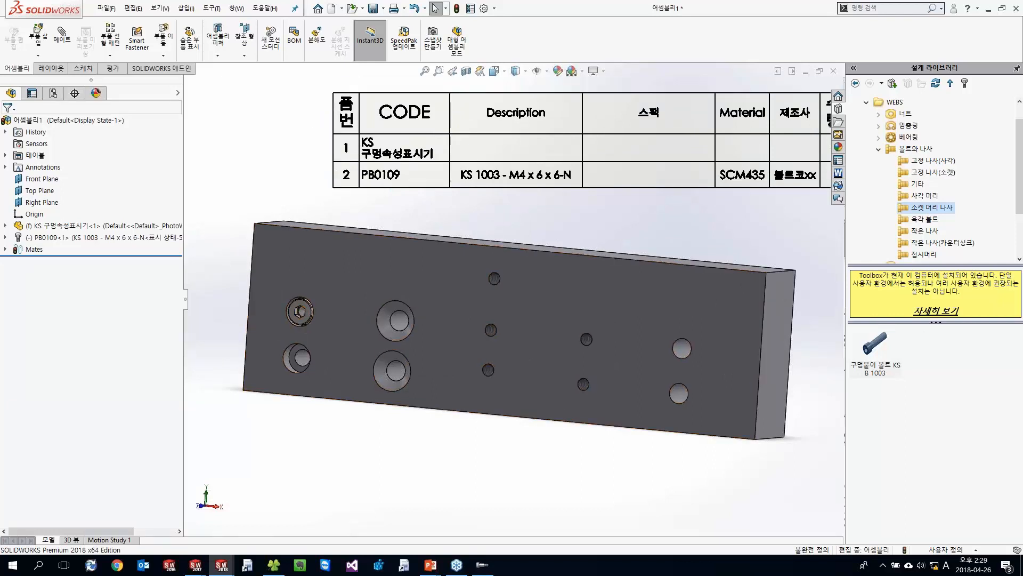
left_click(384, 155)
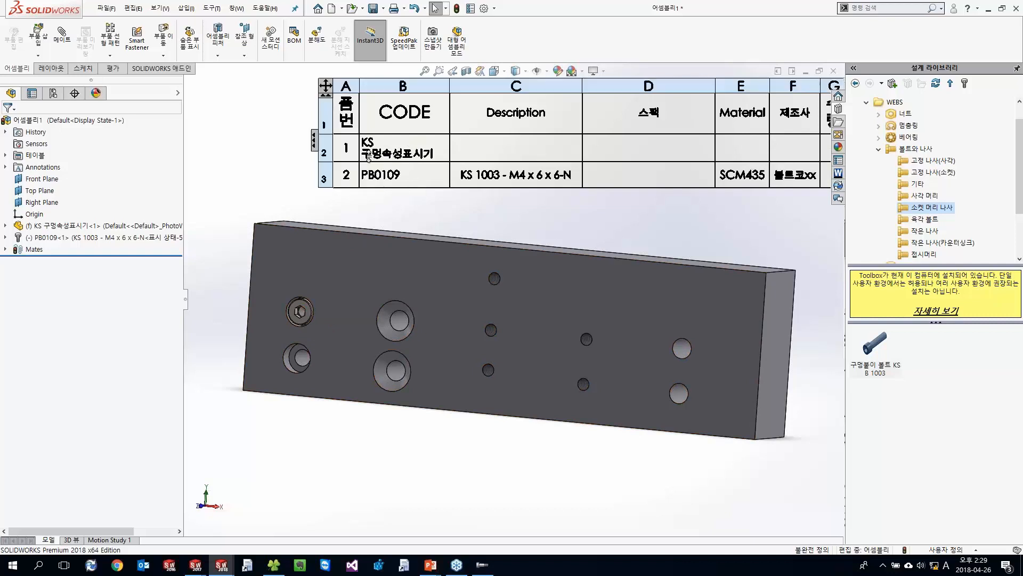
middle_click_drag(538, 218, 497, 202)
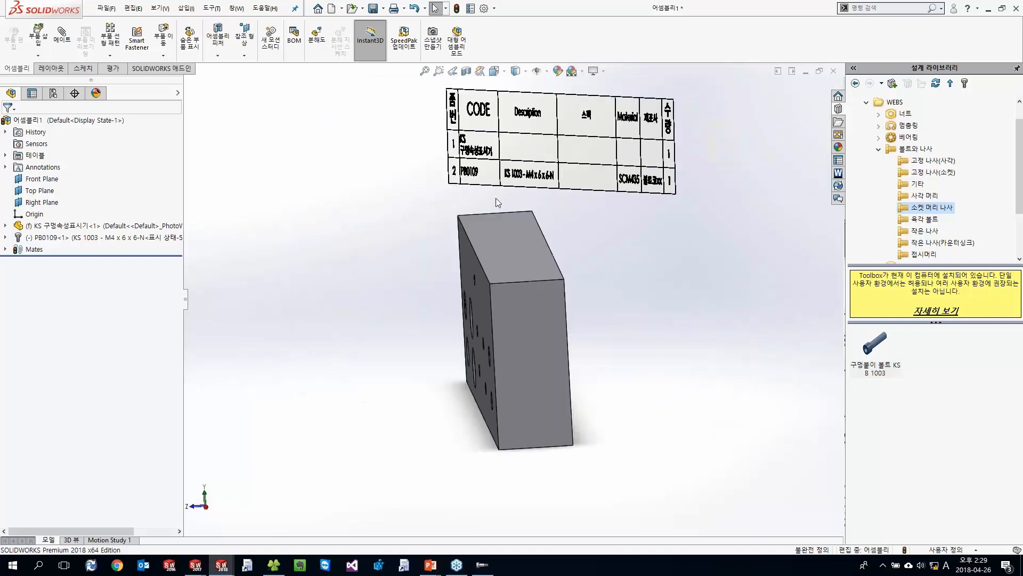
left_click(522, 168)
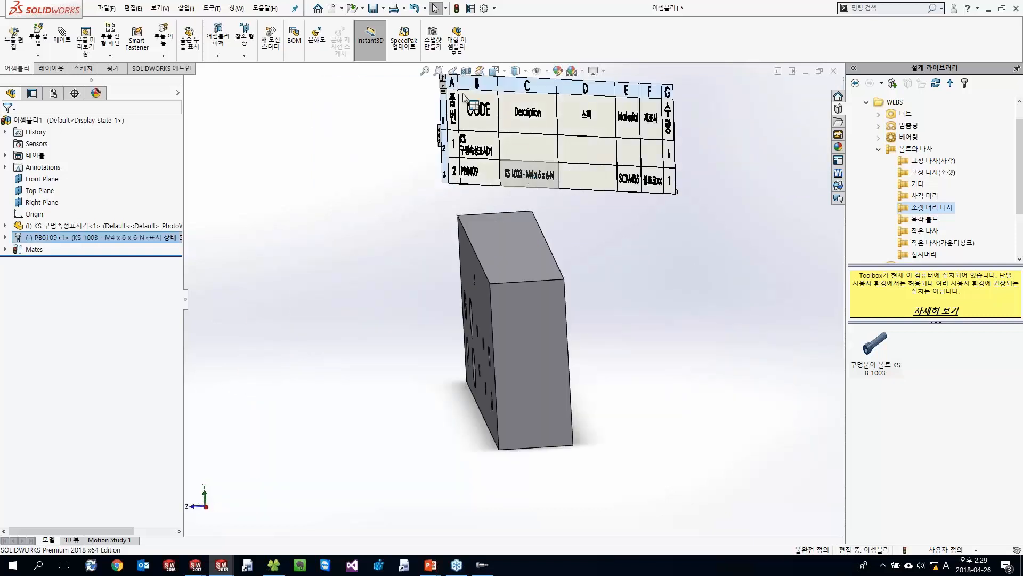
left_click(443, 81)
right_click(446, 84)
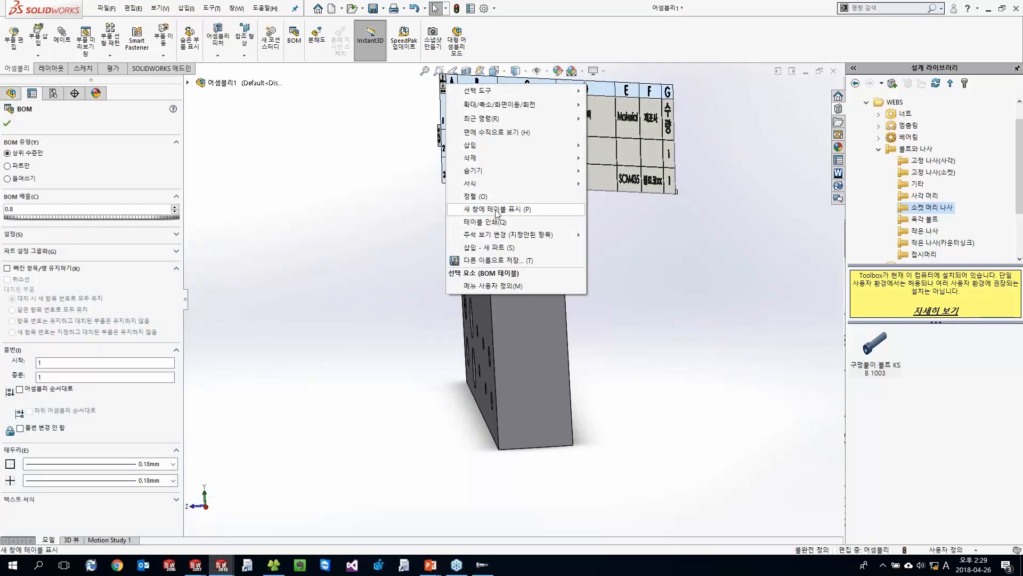
left_click(486, 133)
scroll(557, 254, "up", 1)
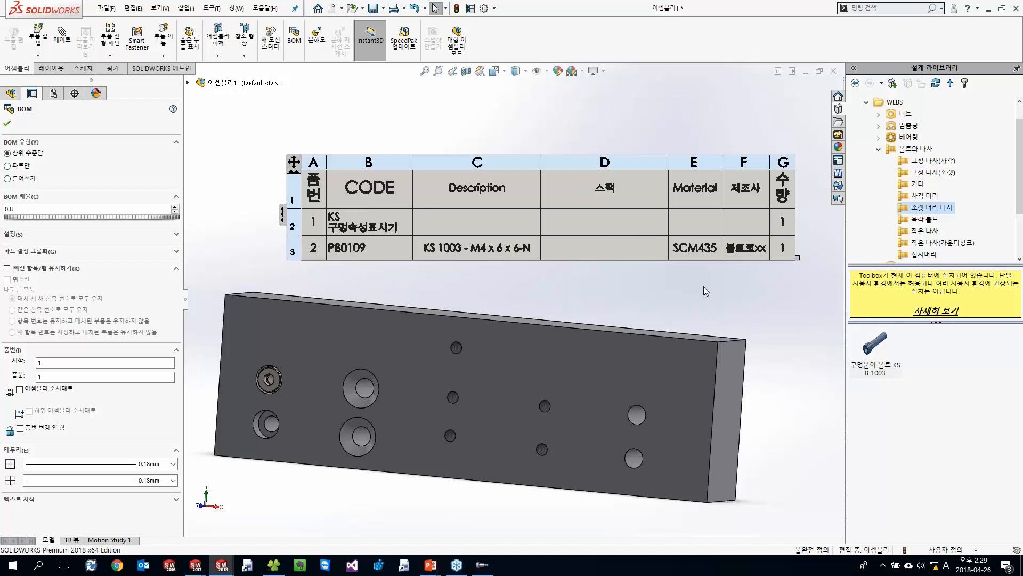
left_click(719, 288)
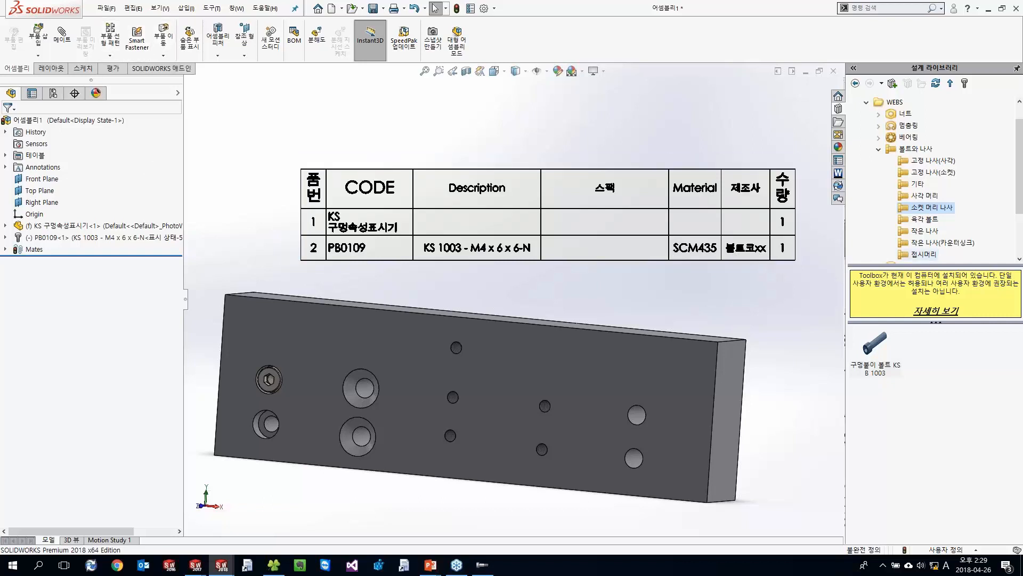
Step: Insert one grade B KS B 1002 유효 지름 볼트 from 육각 볼트 into the plate's uppermost tapped hole, size M4, length 20, thread length 14, material SCM435
left_click(878, 152)
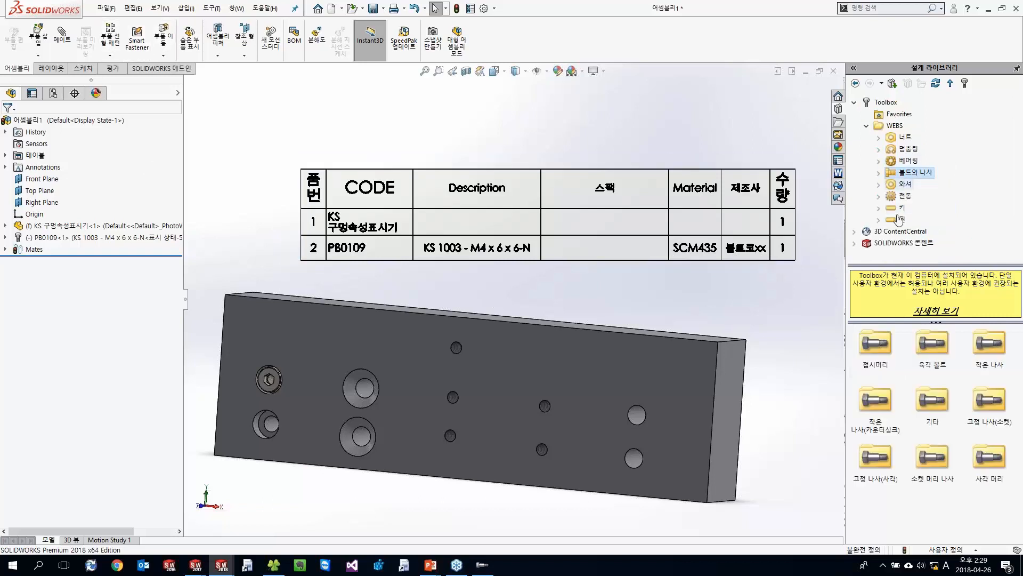
double_click(925, 351)
left_click_drag(872, 352, 455, 362)
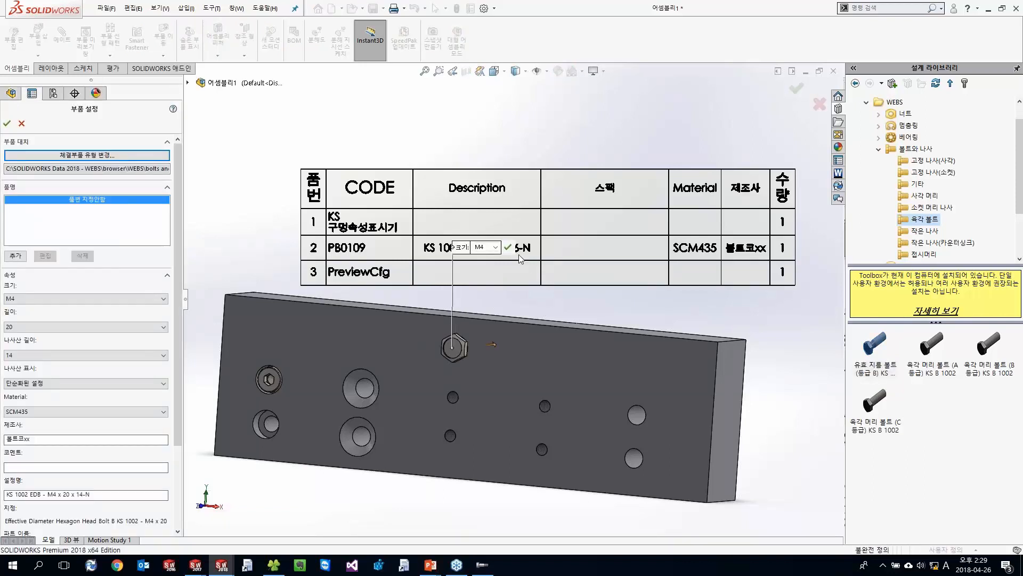
scroll(181, 354, "down", 1)
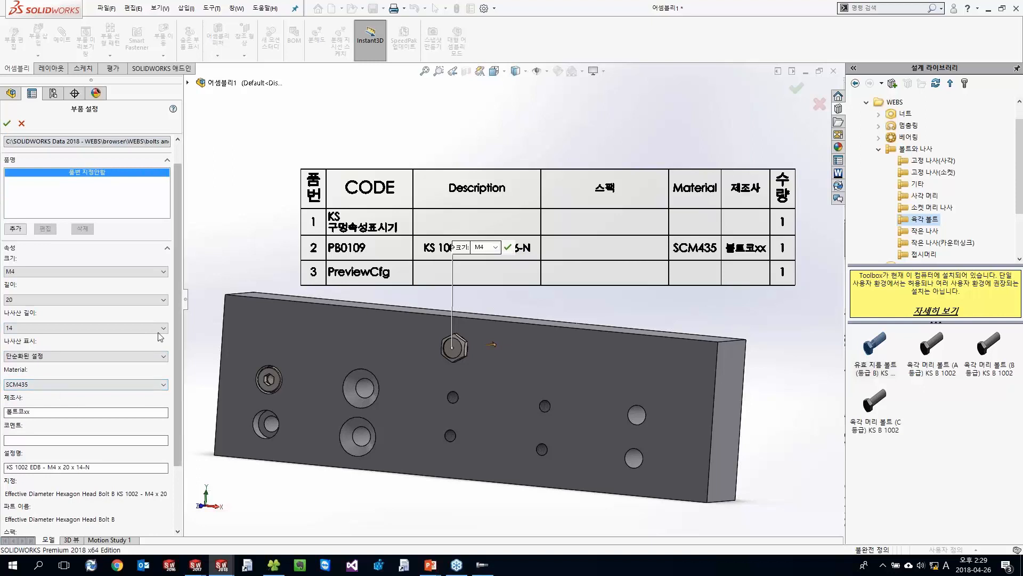
left_click(7, 124)
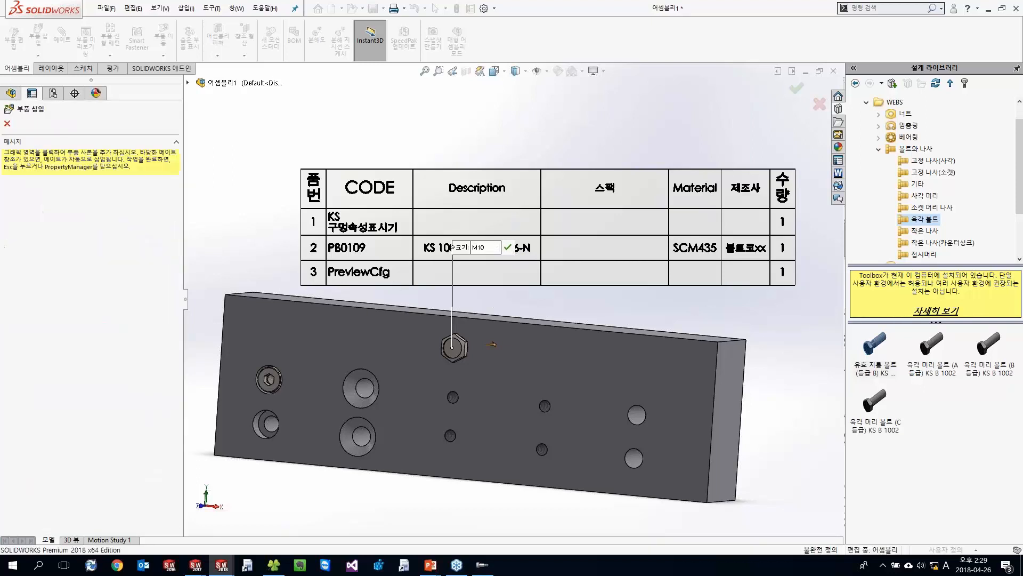
key("Escape")
Step: Select the inserted hex bolt and check its code, description and quantity in the BOM table
scroll(368, 280, "down", 3)
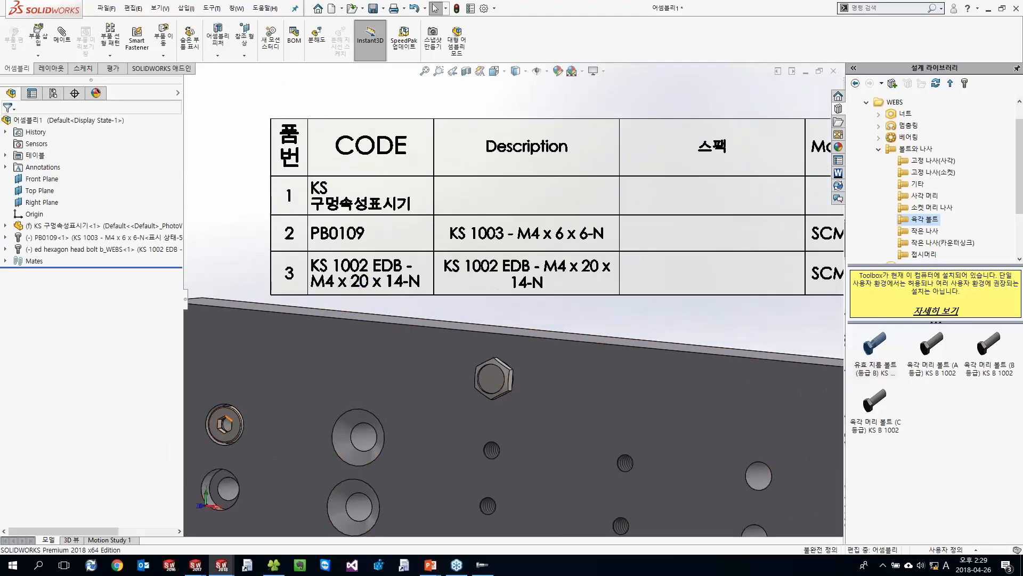
left_click(496, 385)
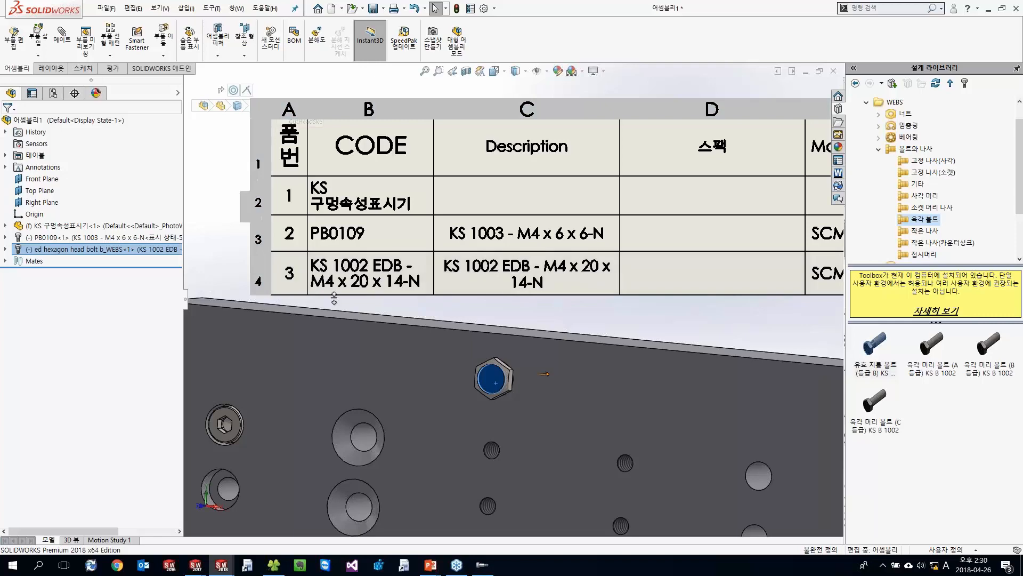
scroll(565, 309, "up", 3)
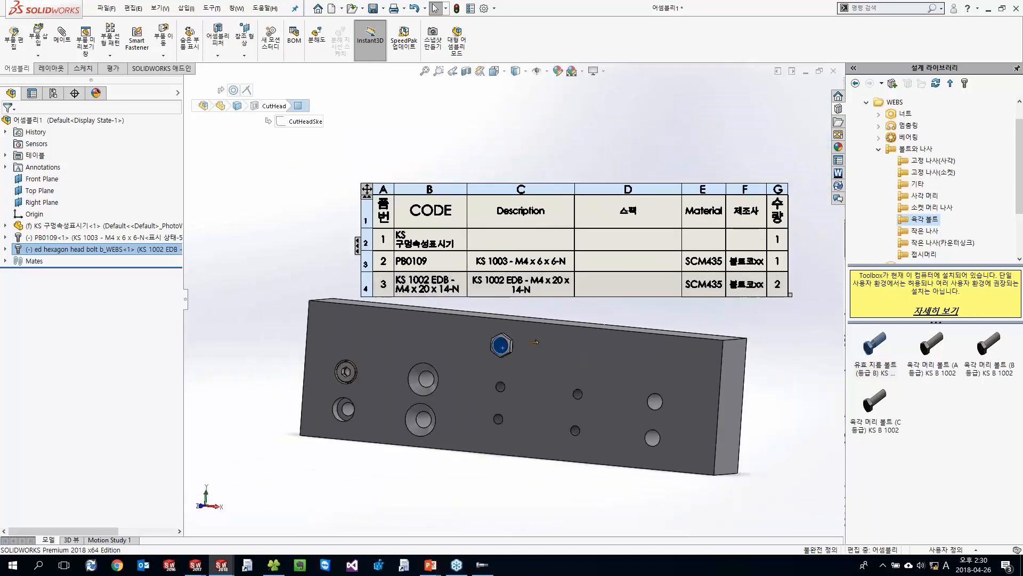
left_click(771, 302)
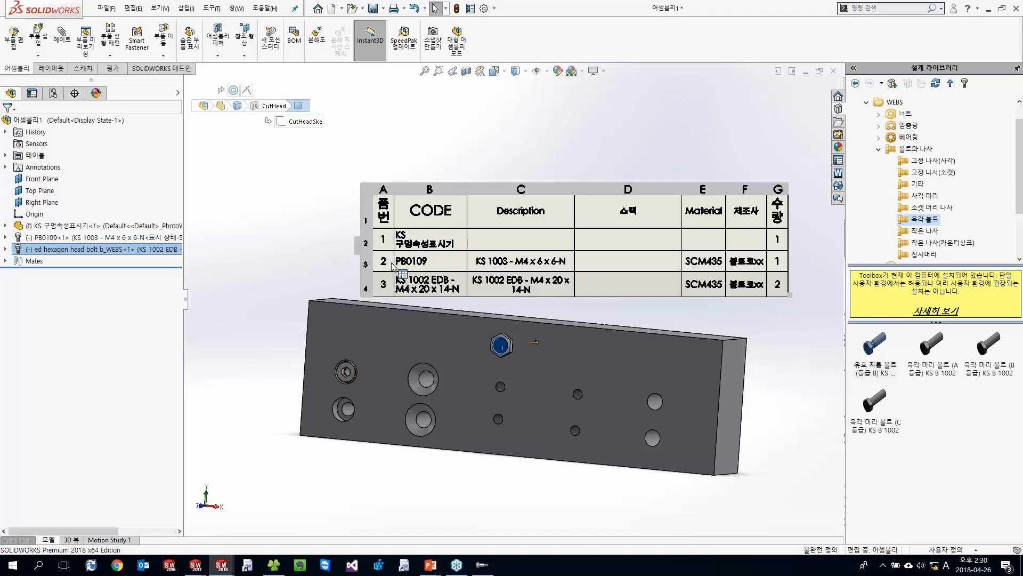
left_click(315, 270)
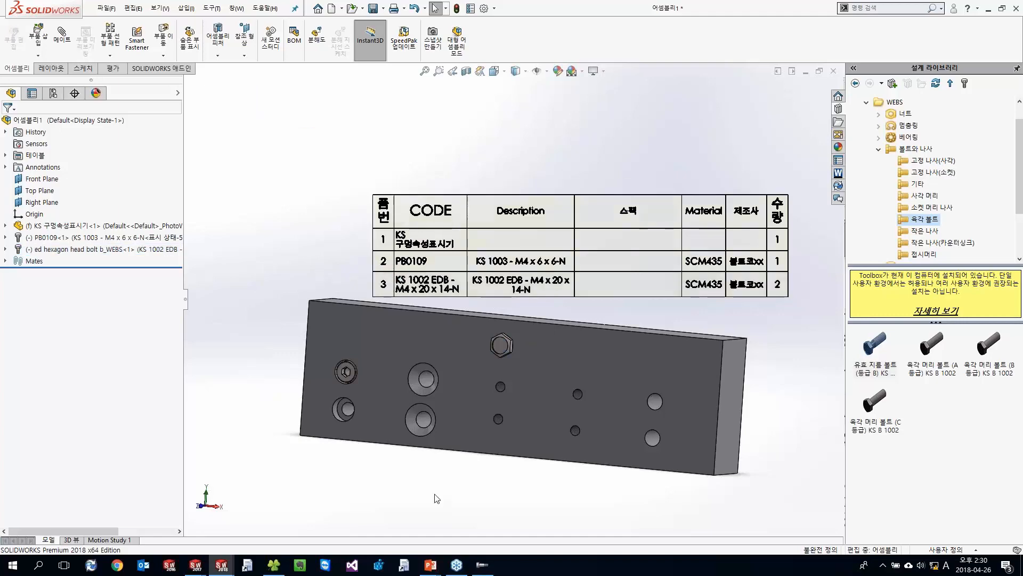
Step: Switch to the Toolbox settings and open the WEBS standard's 볼트와 나사 folder in the hardware customization page
left_click(478, 567)
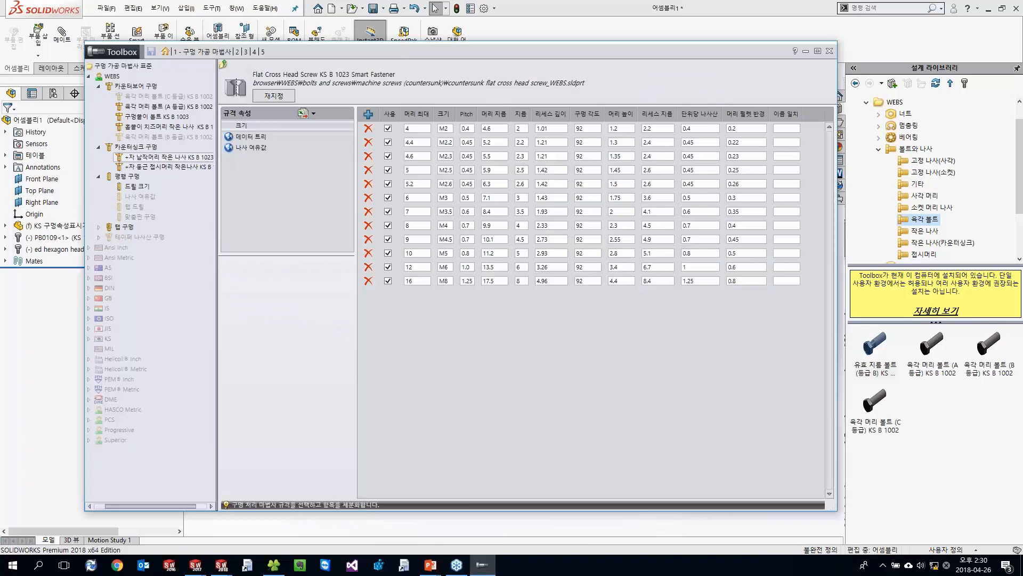
left_click(246, 52)
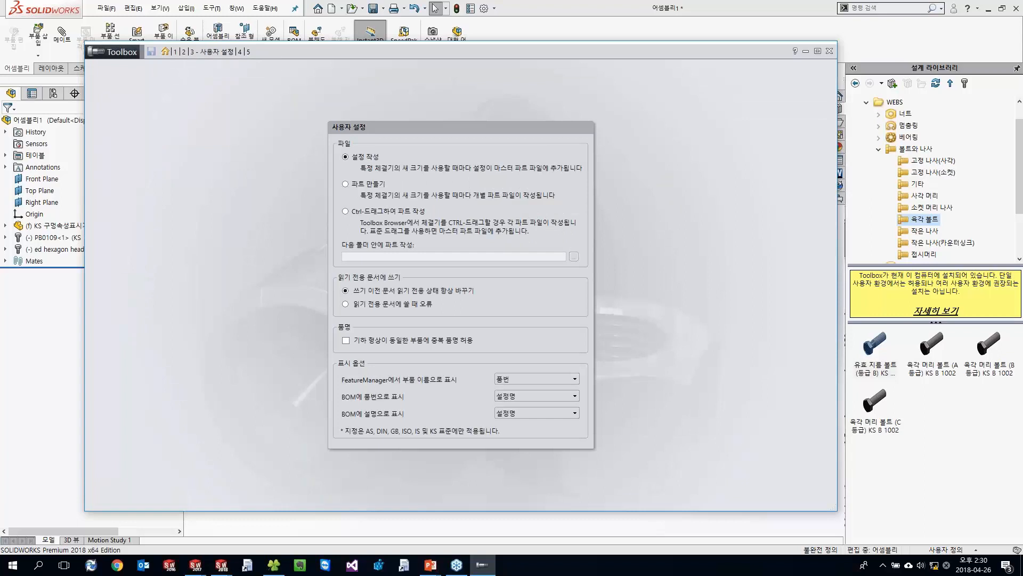
left_click(183, 52)
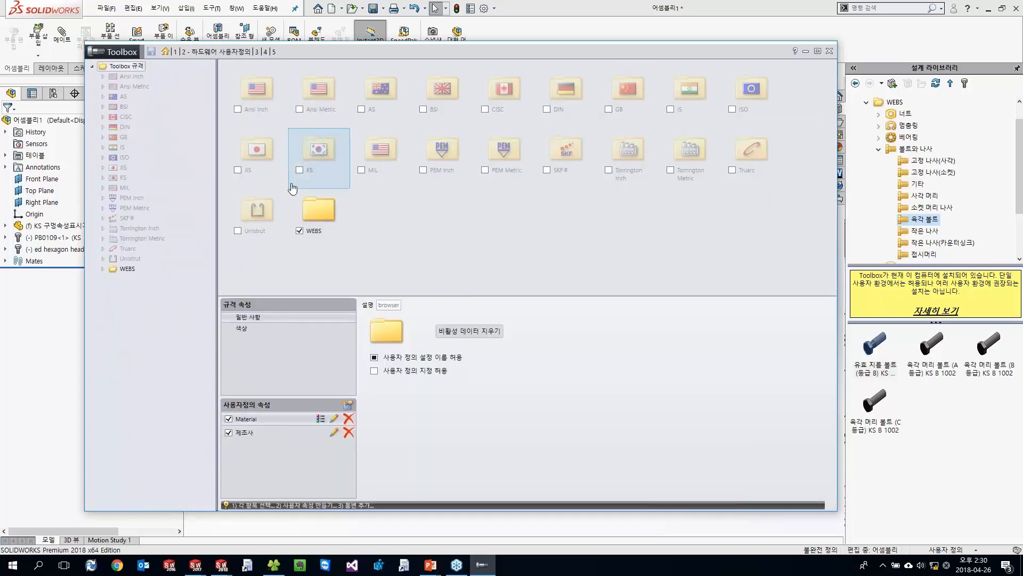
double_click(316, 216)
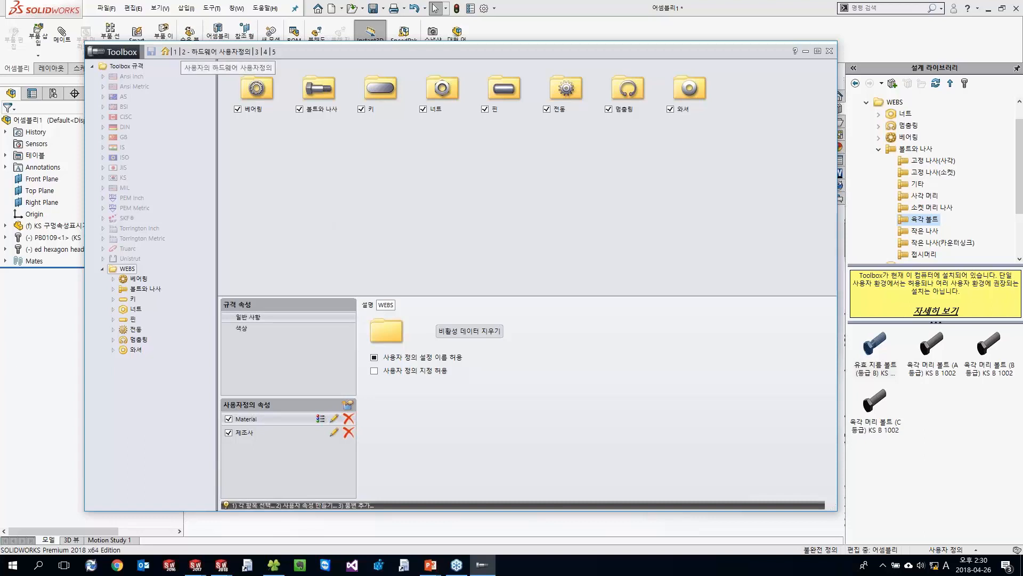
left_click(327, 87)
double_click(327, 87)
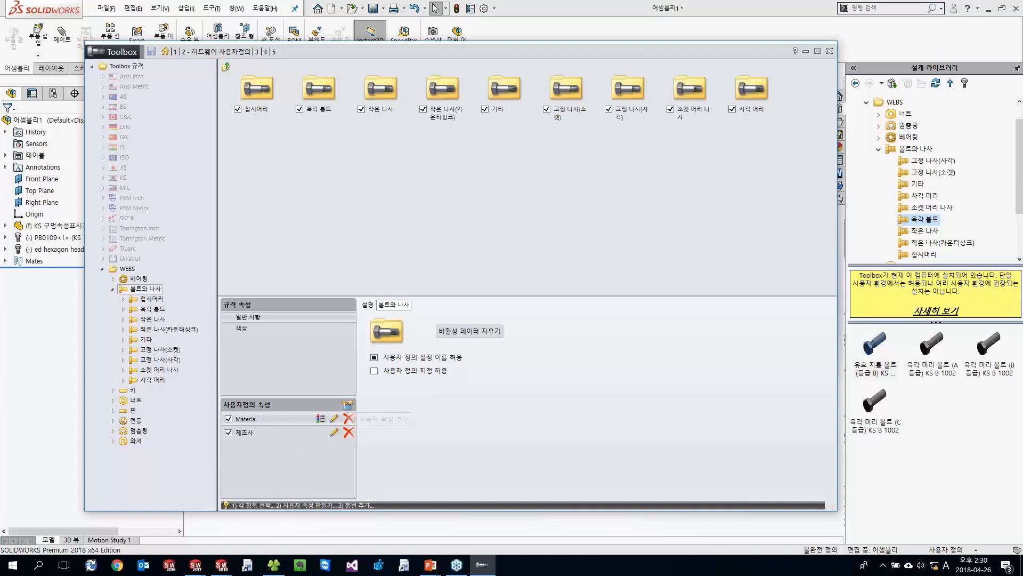
Step: Start a new custom property named 가격 for the 볼트와 나사 folder
left_click(348, 405)
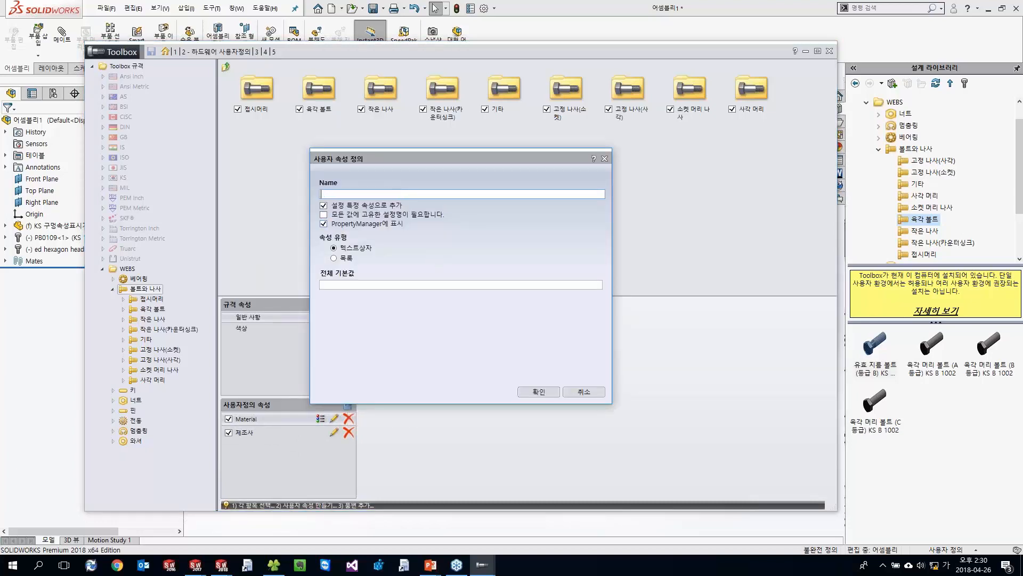
type("가격")
left_click(341, 285)
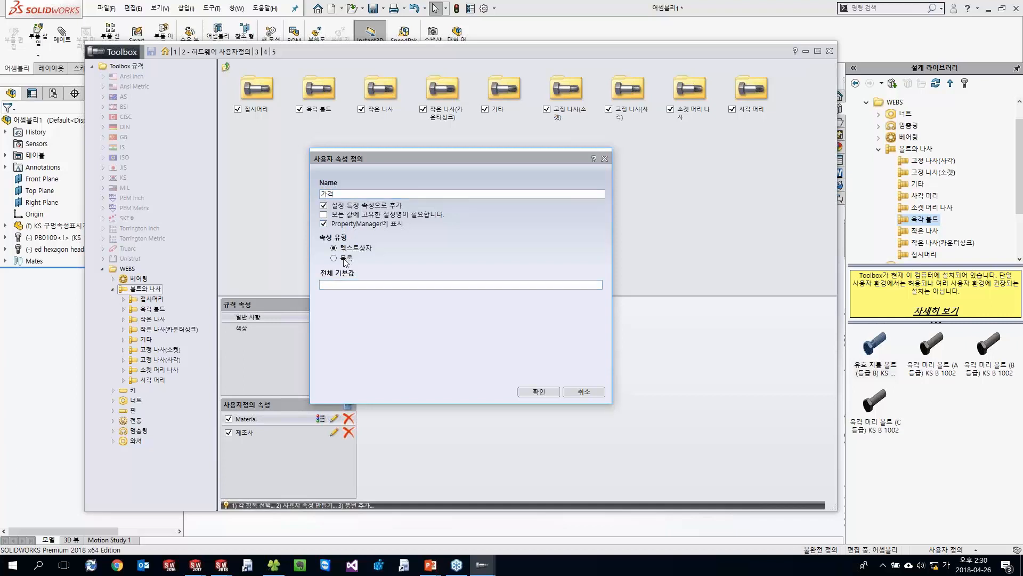
Step: Try the list type for the 가격 property with the values 1, 2 and 3
left_click(346, 260)
left_click(423, 300)
type("1")
left_click(421, 313)
type("2")
left_click(420, 328)
type("3")
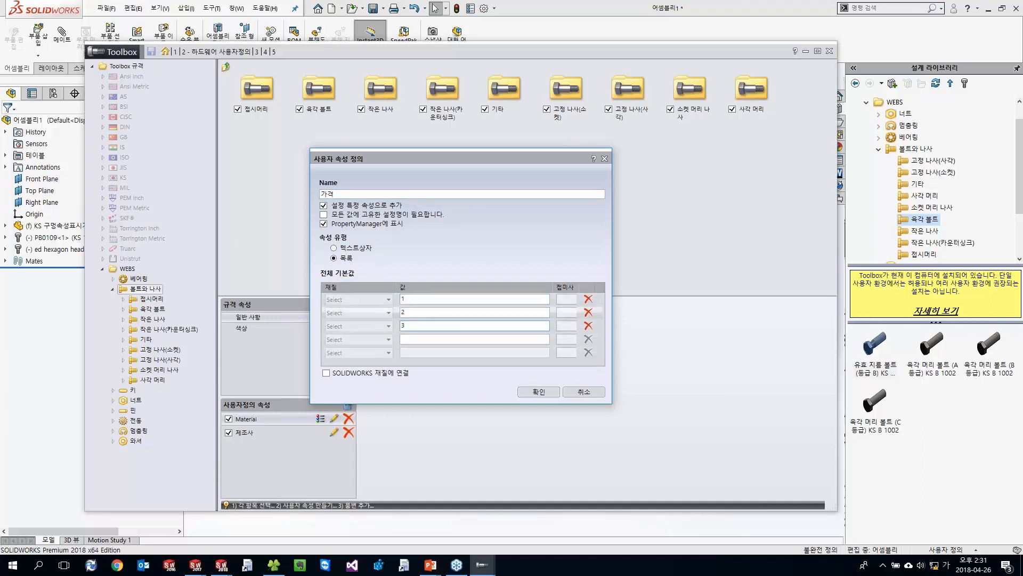
Step: Make the 가격 property a text box with default value 0, accept it and enable it for the 볼트와 나사 folder
left_click(358, 249)
left_click(384, 284)
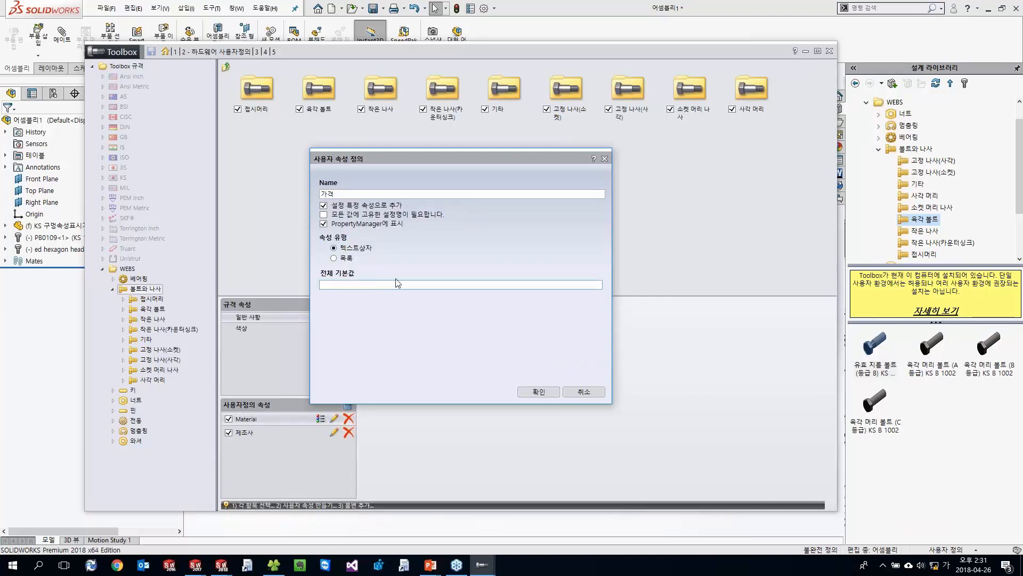
type("0")
left_click(536, 392)
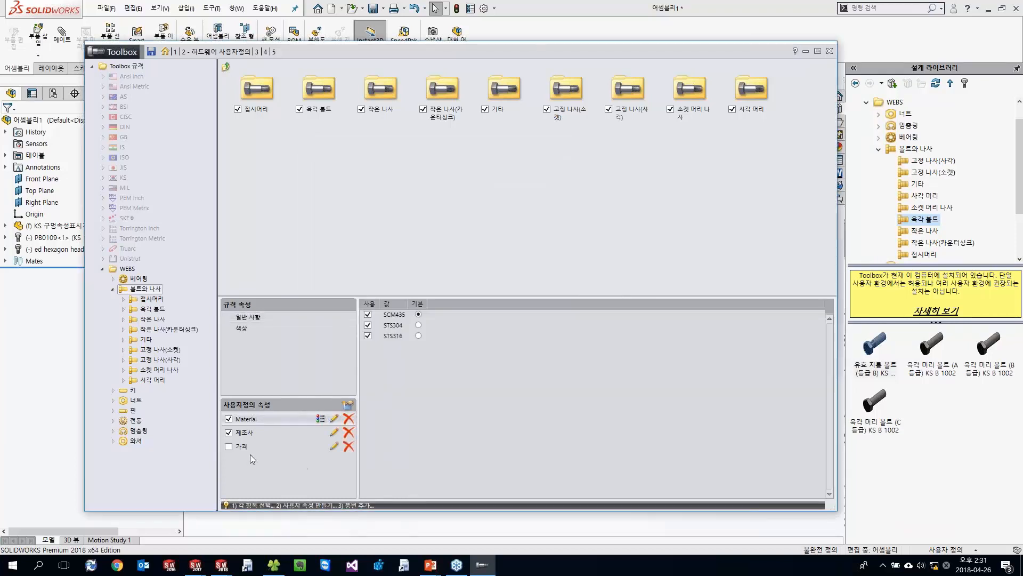
left_click(233, 448)
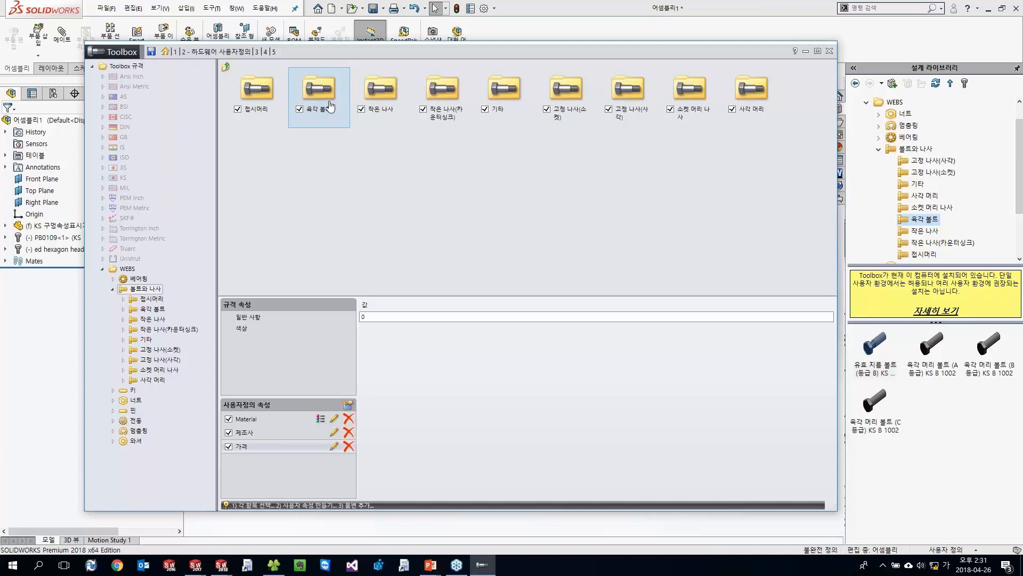
Step: Open the 구멍붙이 볼트 KS B 1003 from 소켓 머리 나사 and examine the prices and part numbers in its maximized configuration table
double_click(706, 99)
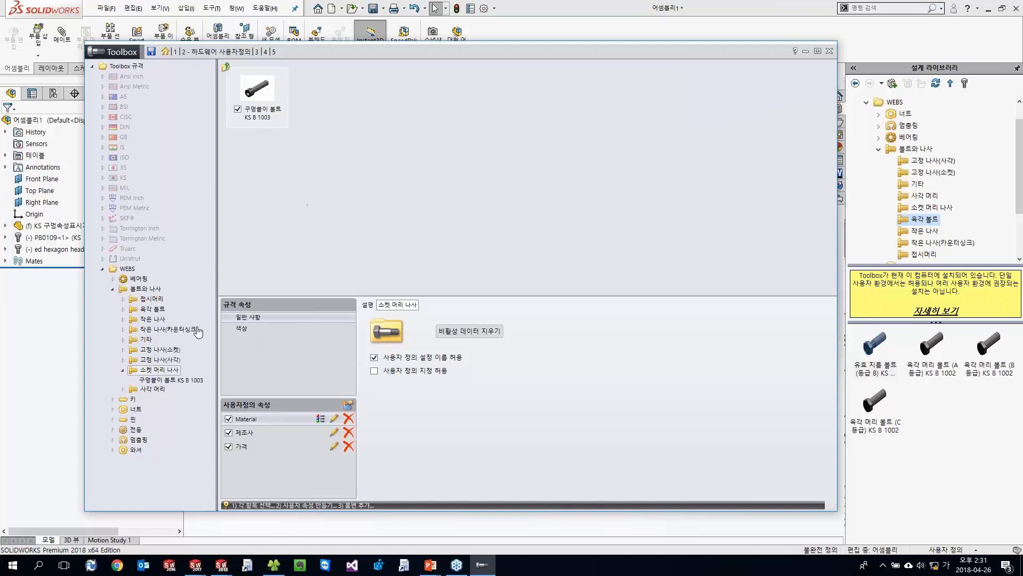
double_click(261, 100)
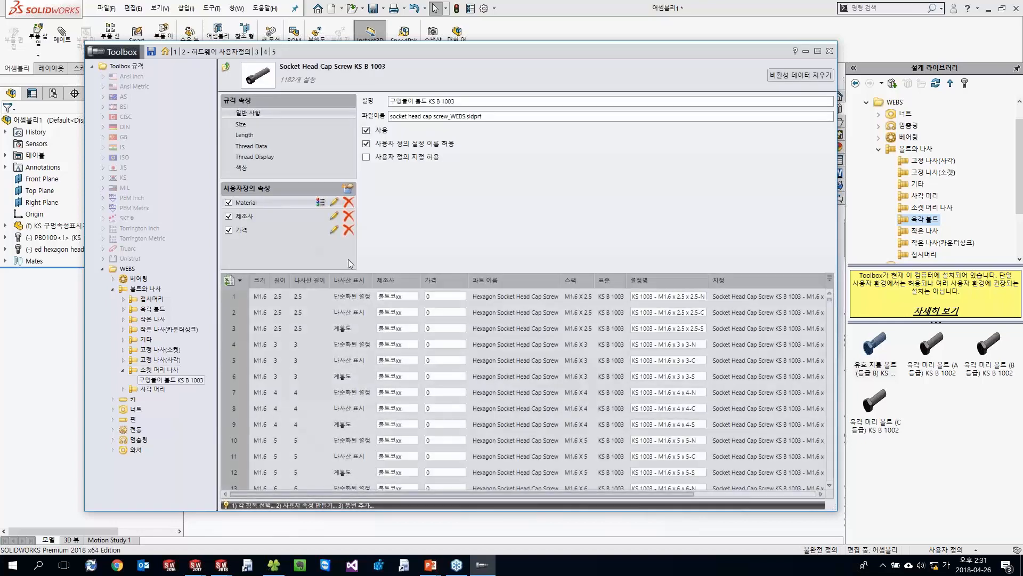
left_click(818, 53)
scroll(759, 292, "down", 2)
scroll(775, 399, "down", 15)
scroll(775, 399, "up", 14)
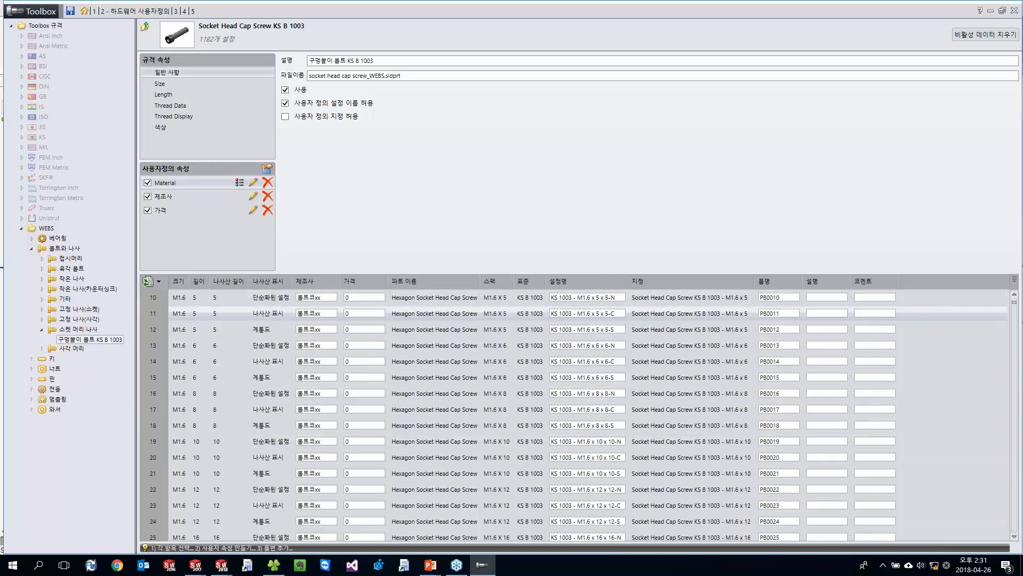
scroll(620, 314, "up", 3)
left_click(789, 314)
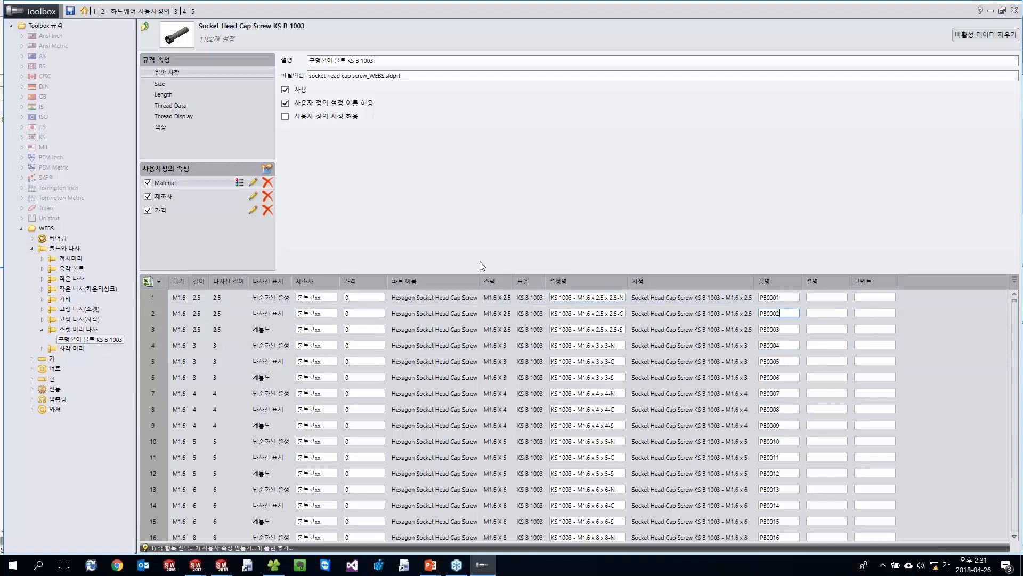
Step: Export the bolt's configuration table to the Documents folder as KS_Socket Head Cap Screw KS B 1003.xlsx, replacing the existing file
left_click(159, 280)
left_click(198, 308)
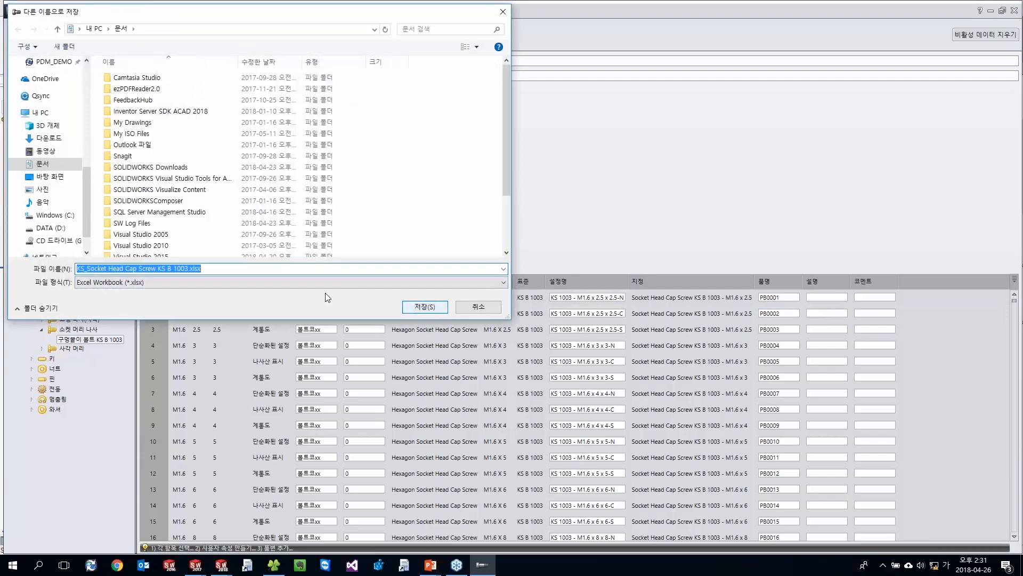
left_click(417, 307)
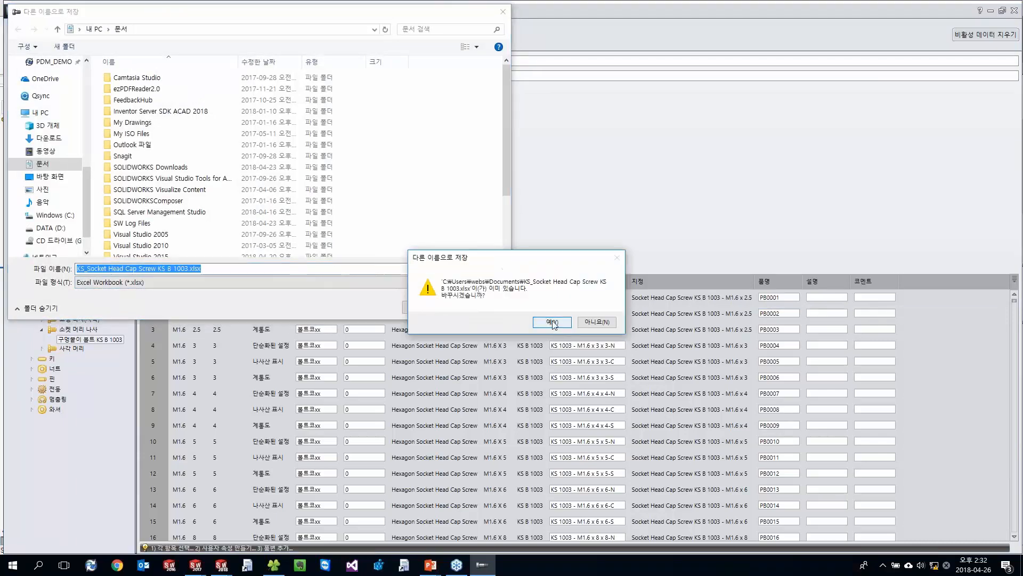
left_click(552, 322)
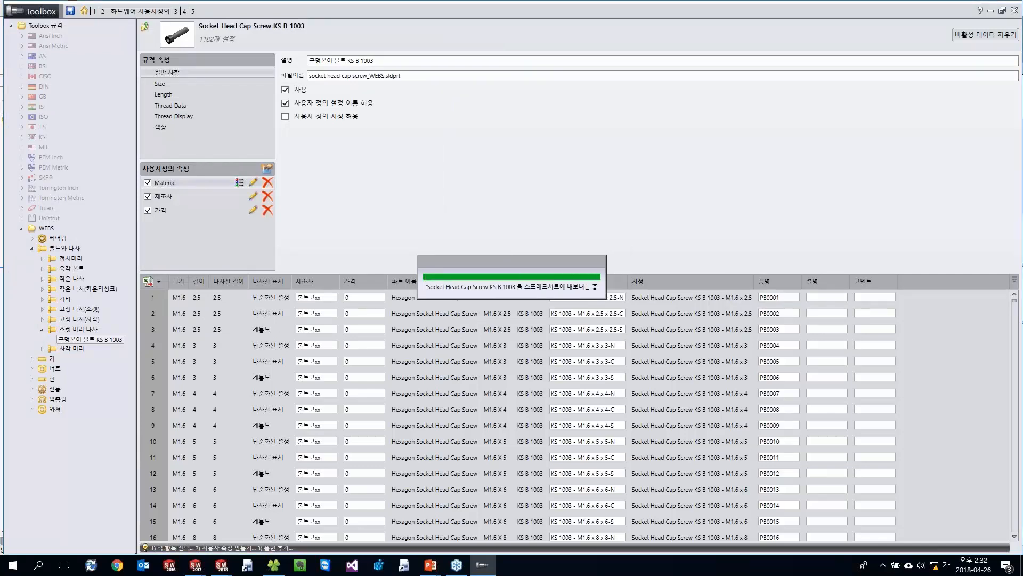
Step: Switch to File Explorer and open KS_Socket Head Cap Screw KS B 1003.xlsx from the 문서 folder in Excel
left_click(274, 566)
left_click(34, 475)
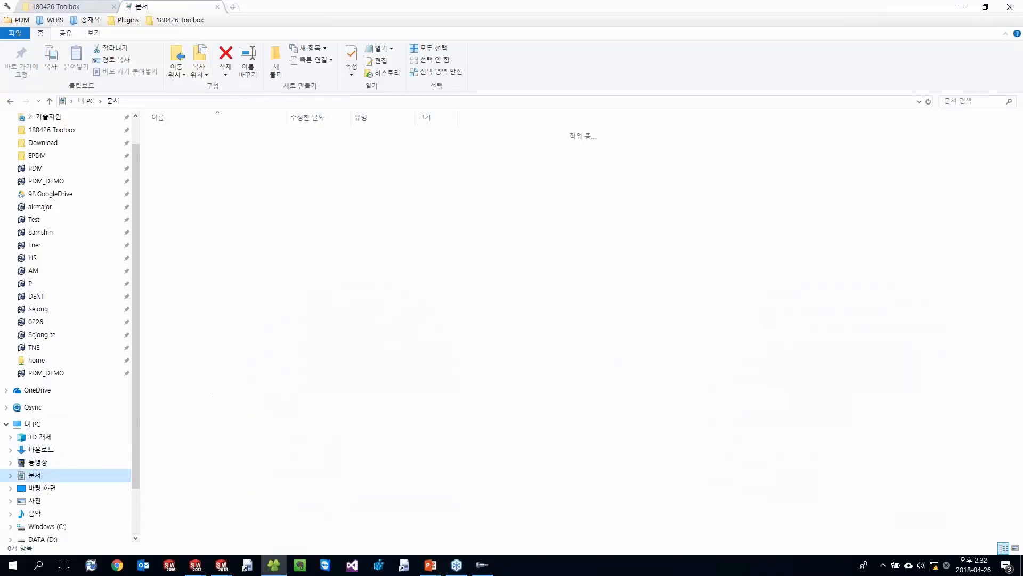
left_click(307, 414)
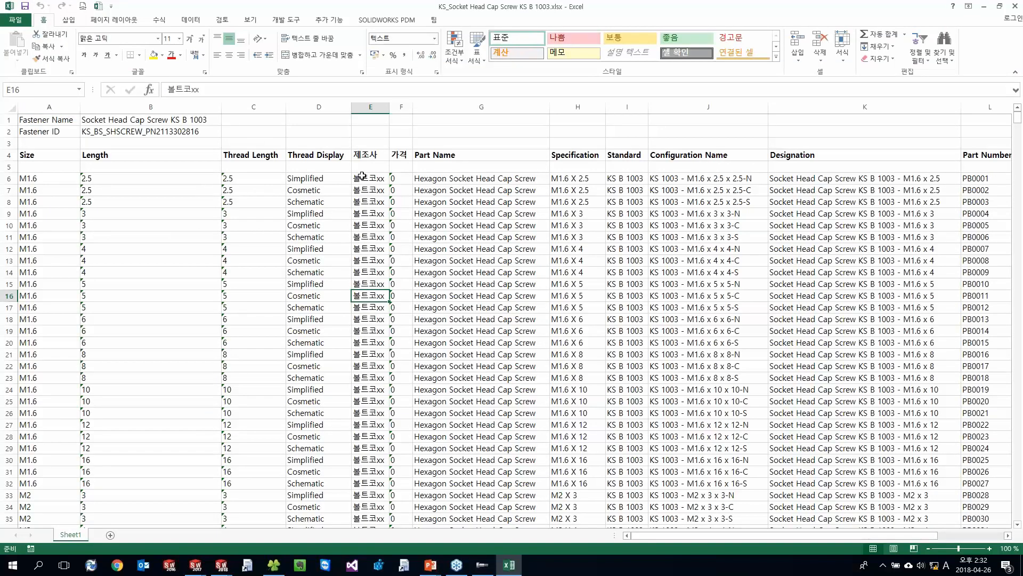
Step: Examine the exported columns from 제조사 and 가격 through Part Number, Description and Comment
left_click(362, 177)
left_click_drag(391, 108, 404, 107)
left_click(488, 178)
left_click(641, 178)
key("Right")
key("Right")
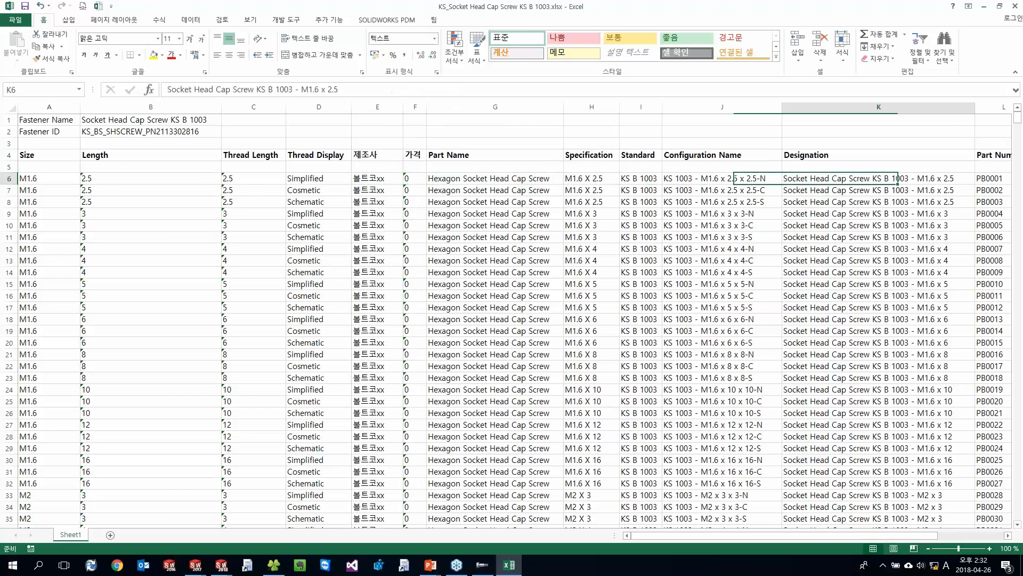
key("Right")
key("Right")
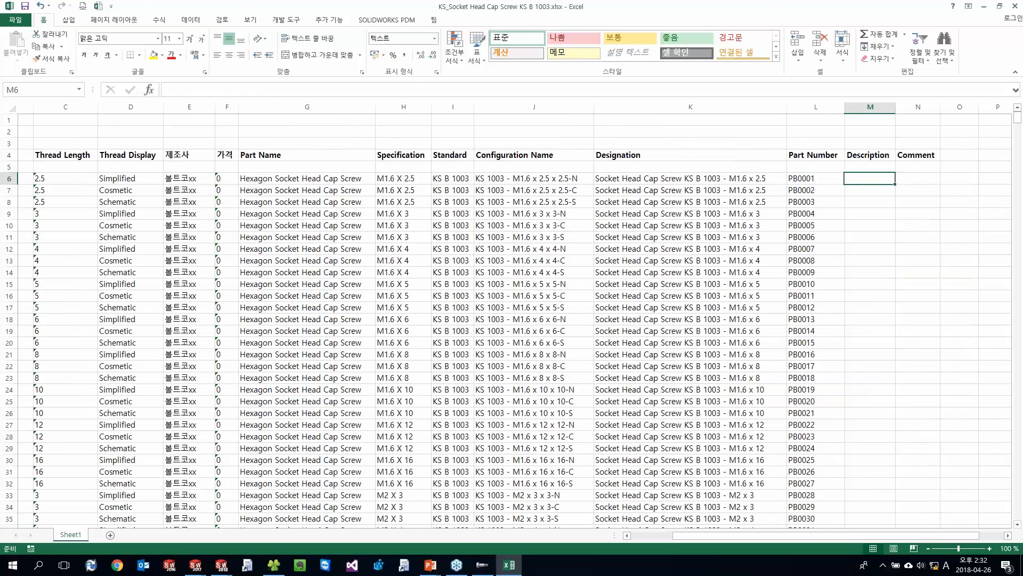
scroll(792, 189, "down", 1, "ctrl")
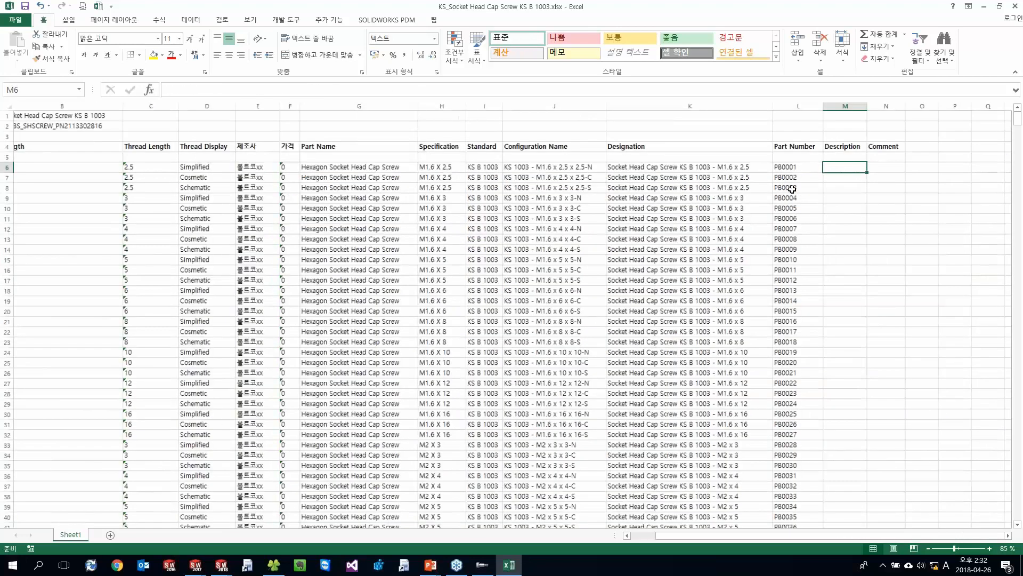
scroll(793, 189, "down", 1, "ctrl")
key("Left")
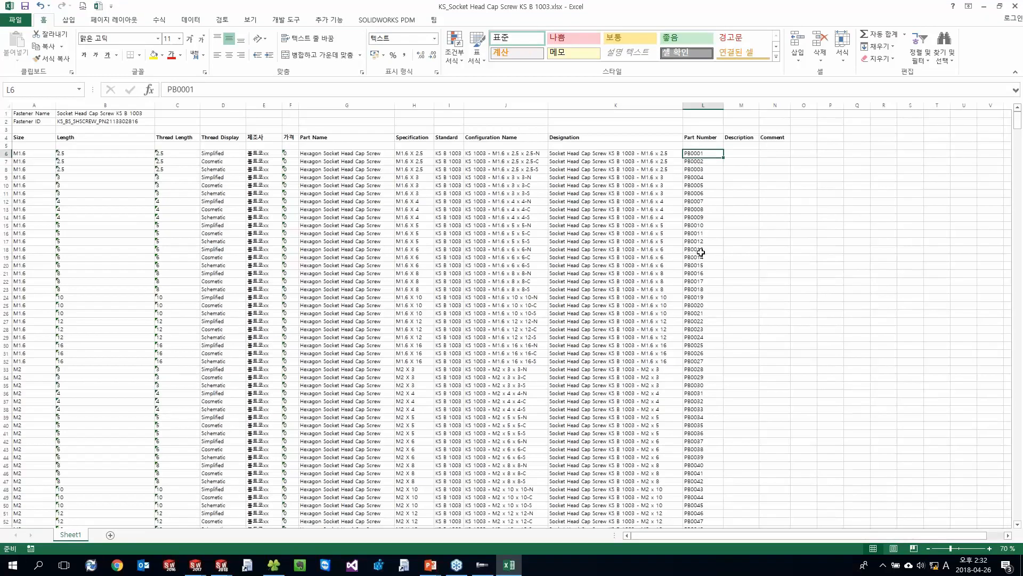
Step: Change the first two Part Number entries in L6 and L7 to PSB0001 and PSB0002
double_click(707, 154)
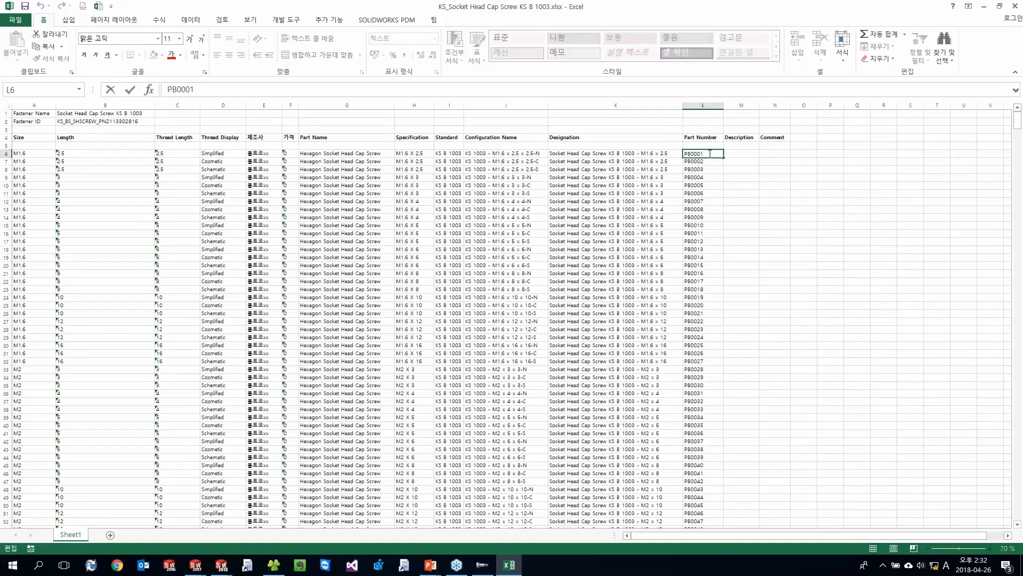
key("Home")
key("Right")
key("Delete")
type("SC")
key("BackSpace")
type("B")
left_click(706, 169)
left_click(704, 154)
key("ctrl+c")
left_click(704, 161)
key("ctrl+v")
key("F2")
key("BackSpace")
type("2")
key("Return")
Step: Fill the PSB numbering series down the Part Number column from L6 through PSB0456 and close the workbook
left_click_drag(698, 154, 721, 384)
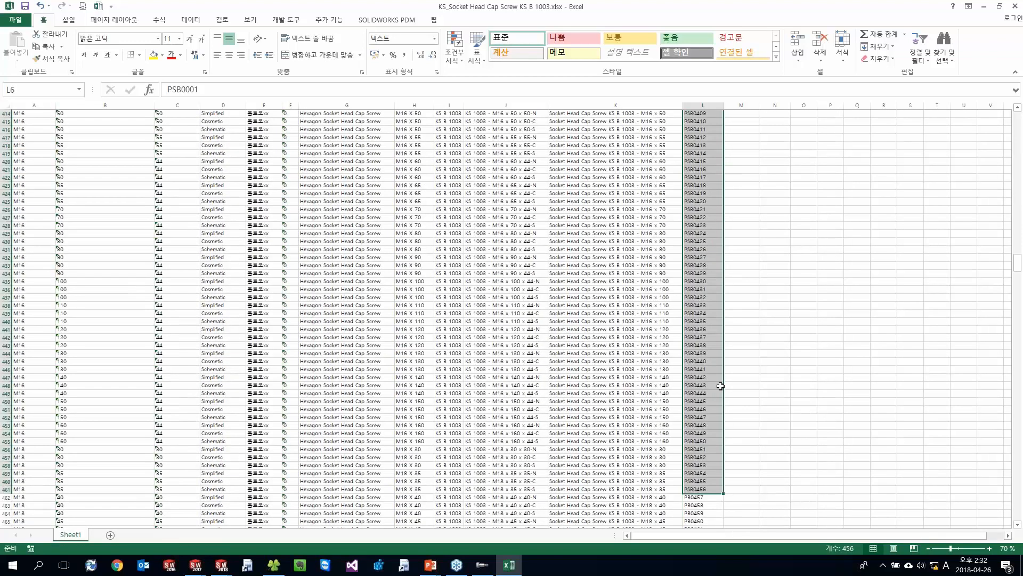
scroll(721, 386, "up", 20)
scroll(721, 382, "up", 20)
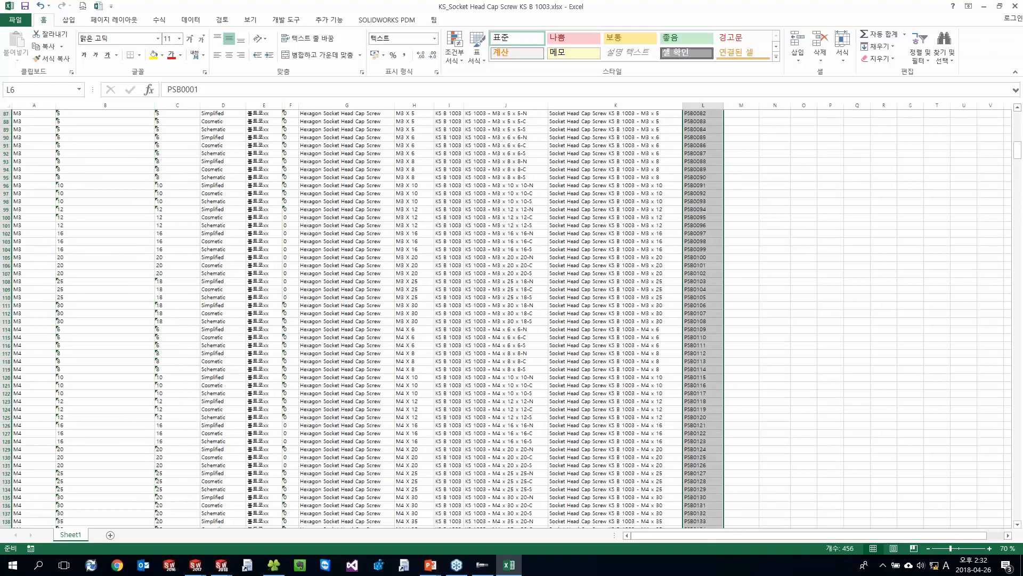
scroll(721, 382, "up", 9)
left_click(640, 249)
scroll(639, 249, "up", 10)
left_click(640, 209)
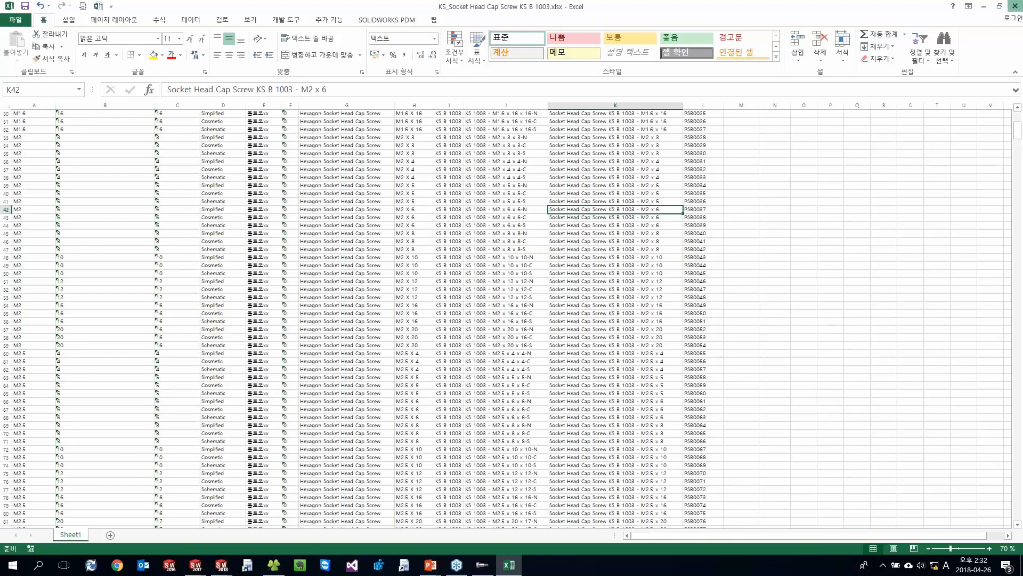
left_click(1015, 6)
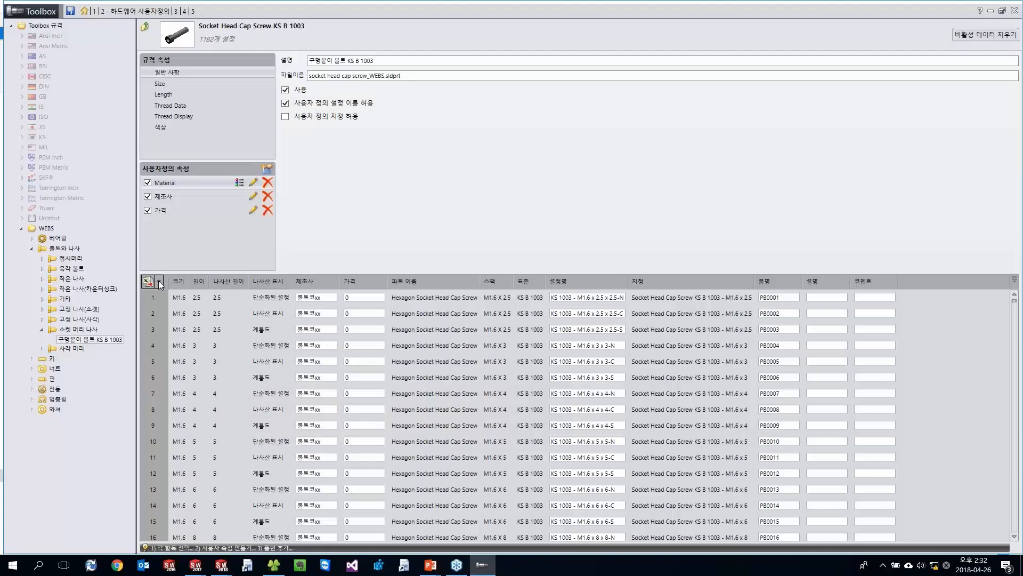
Step: Import KS_Socket Head Cap Screw KS B 1003.xlsx into the Toolbox configuration table of the KS B 1003 bolt
left_click(158, 281)
left_click(183, 297)
scroll(187, 229, "down", 1)
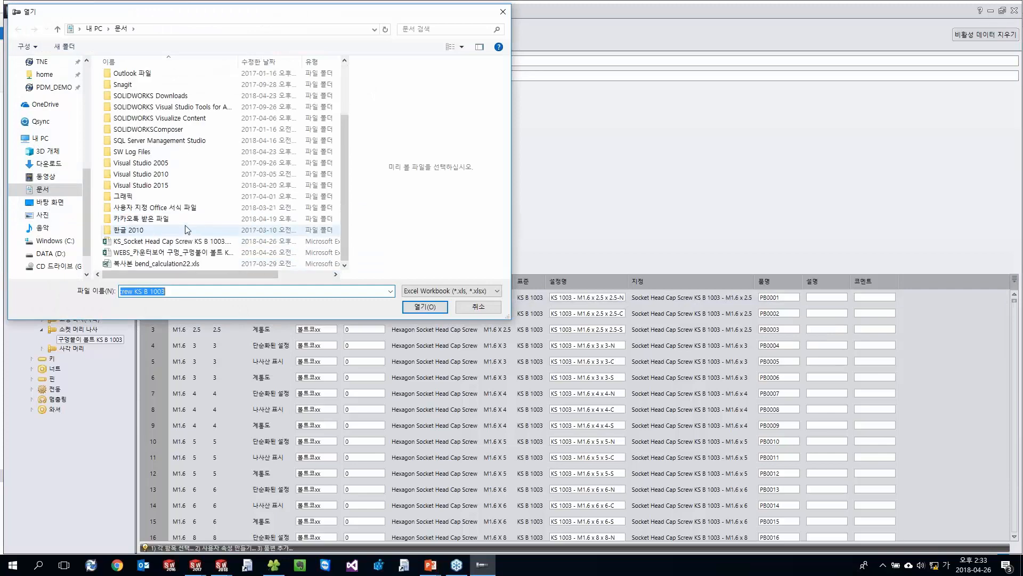
left_click(176, 241)
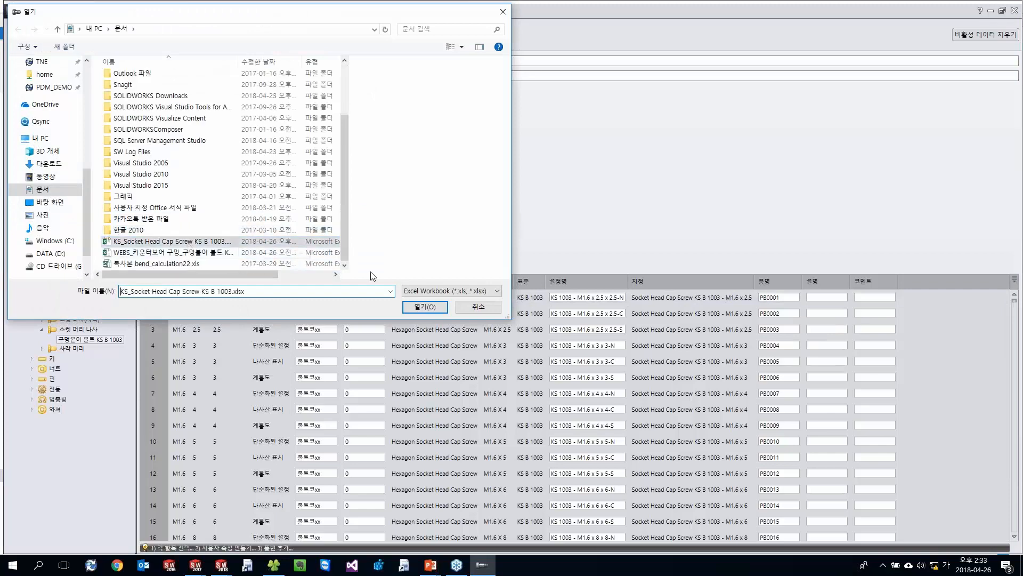
left_click(418, 307)
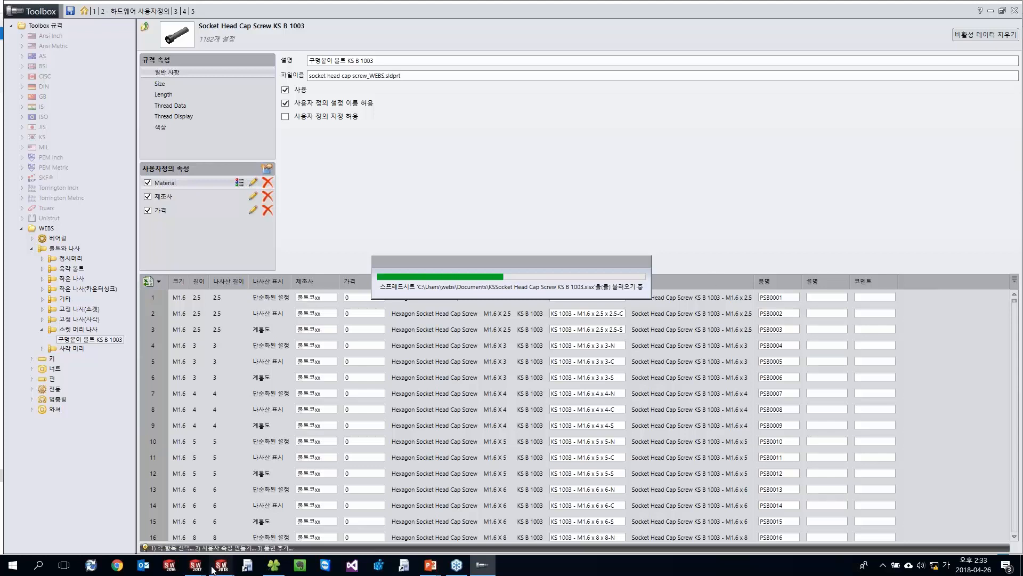
Step: Switch to the 어셈블리1 assembly in SOLIDWORKS and examine the CODE and Description columns of its BOM table
mouse_move(221, 565)
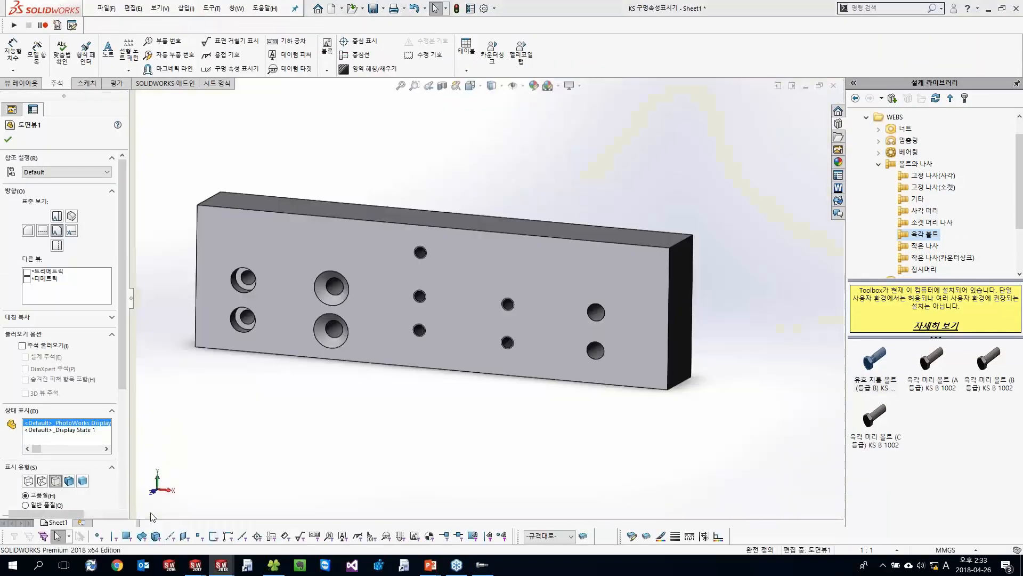
mouse_move(222, 565)
left_click(340, 520)
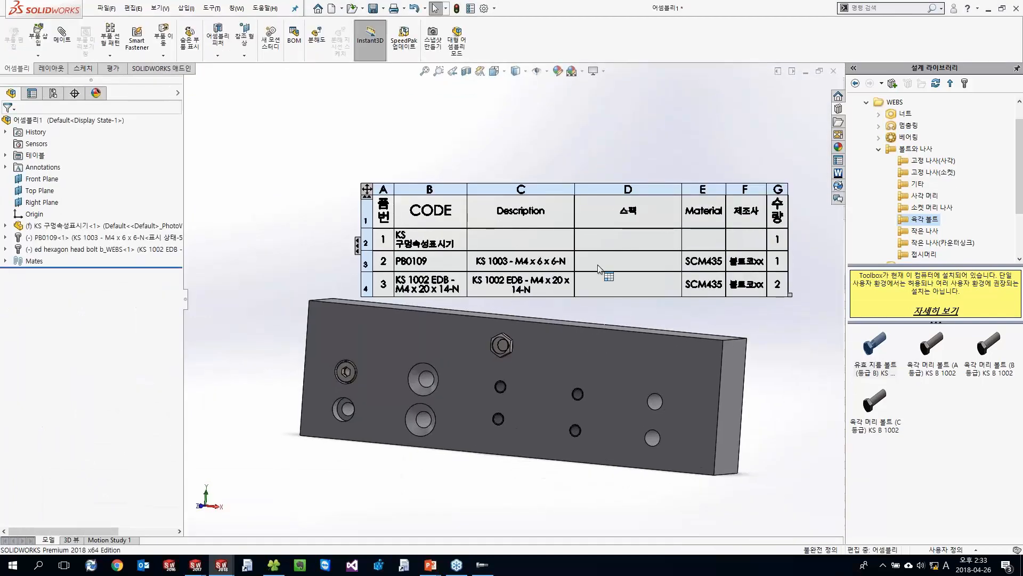
left_click(303, 210)
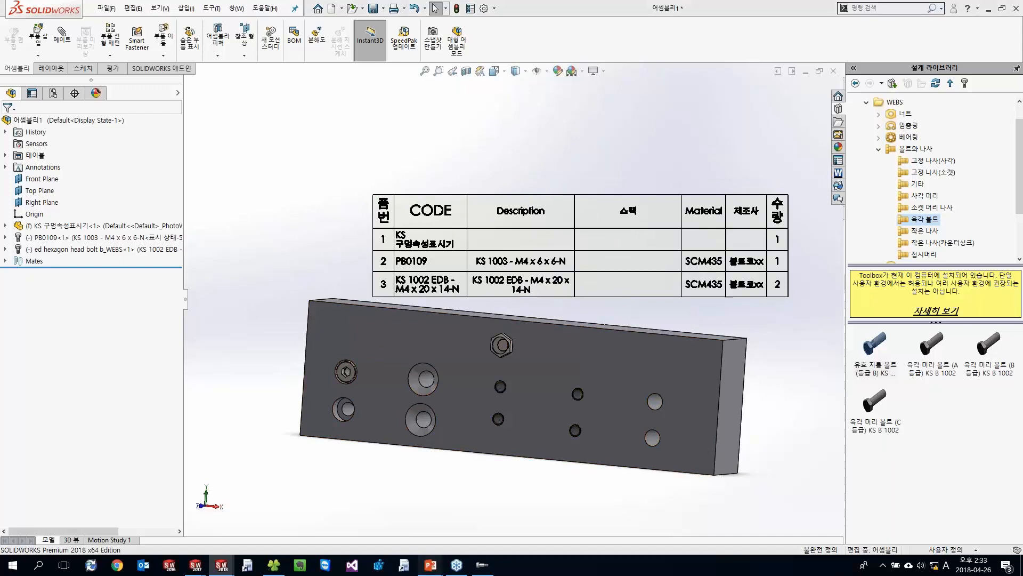
mouse_move(430, 565)
left_click(501, 533)
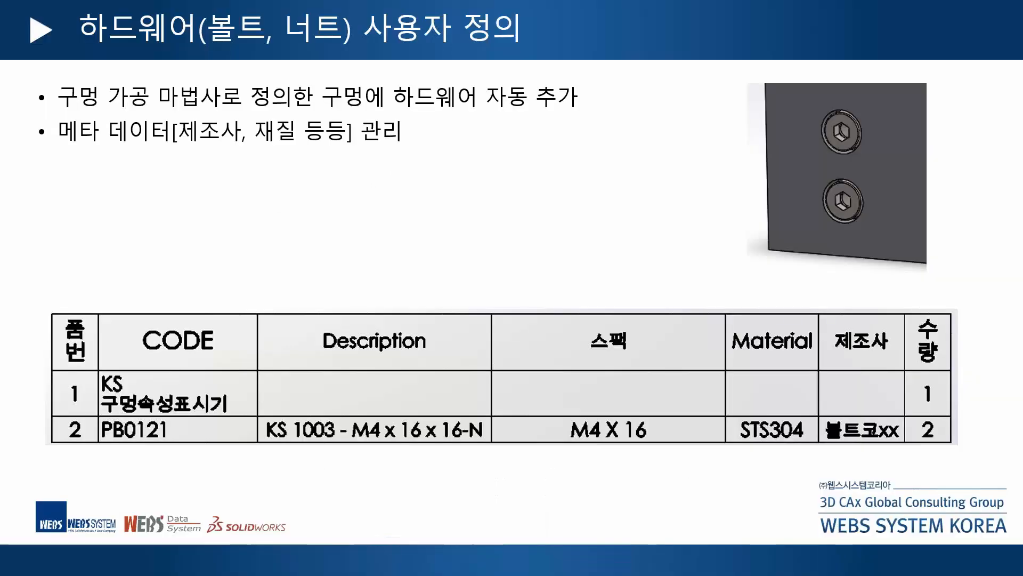
key("Right")
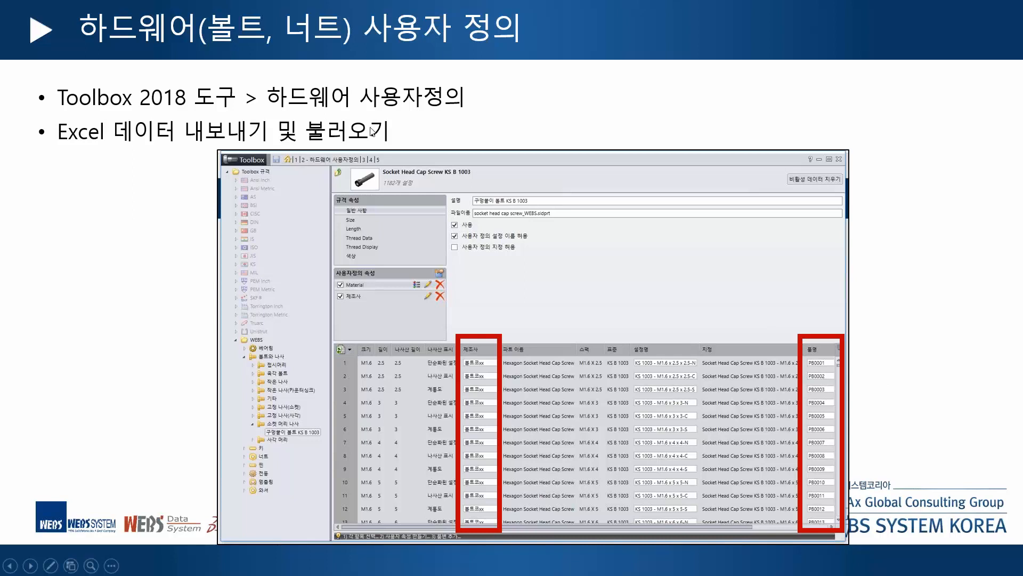
left_click(406, 132)
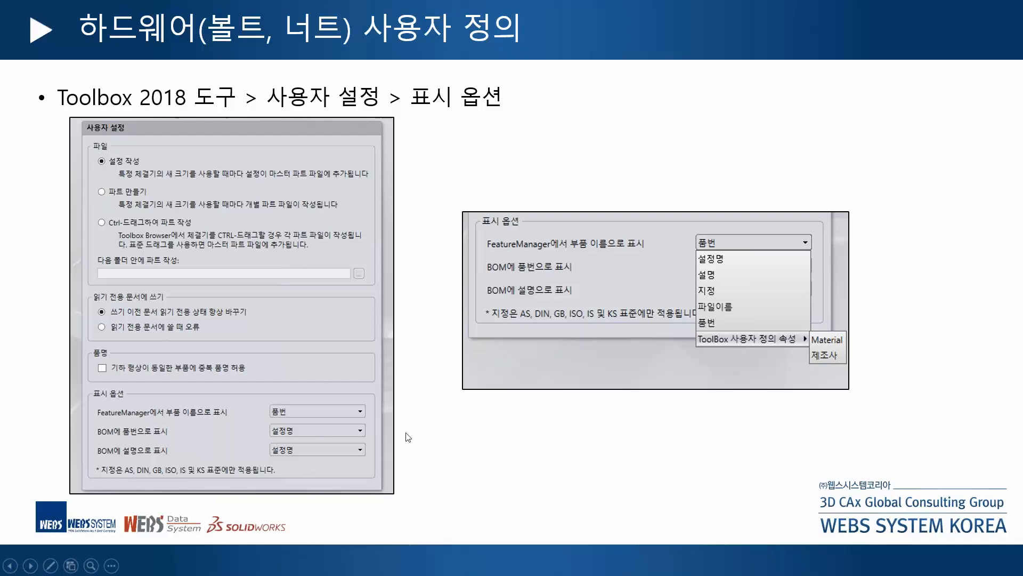
Step: Return to Toolbox and review the 표시 옵션 choices for component name, BOM part number and BOM description on the 사용자 설정 page
key("alt+Tab")
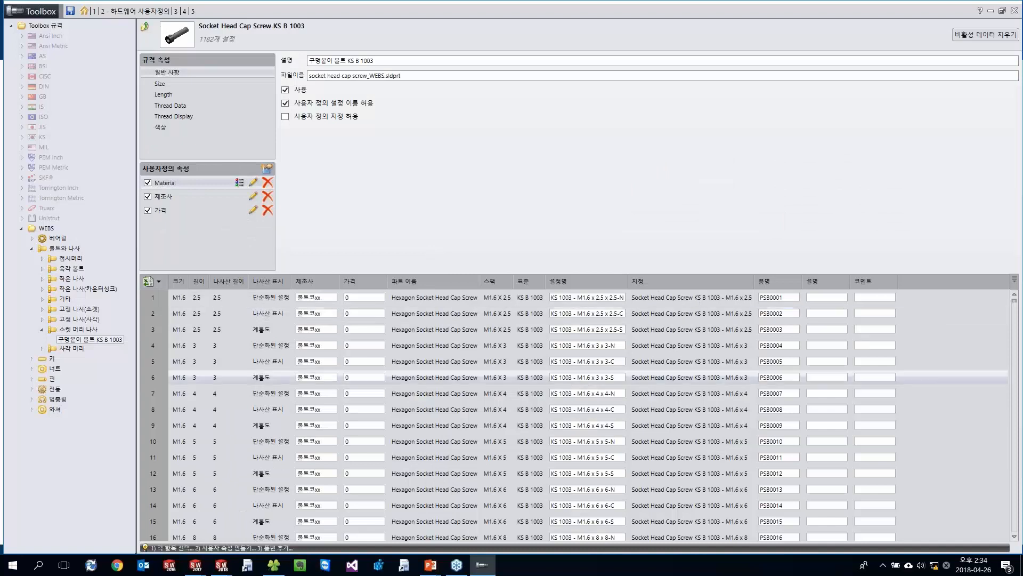
left_click(174, 11)
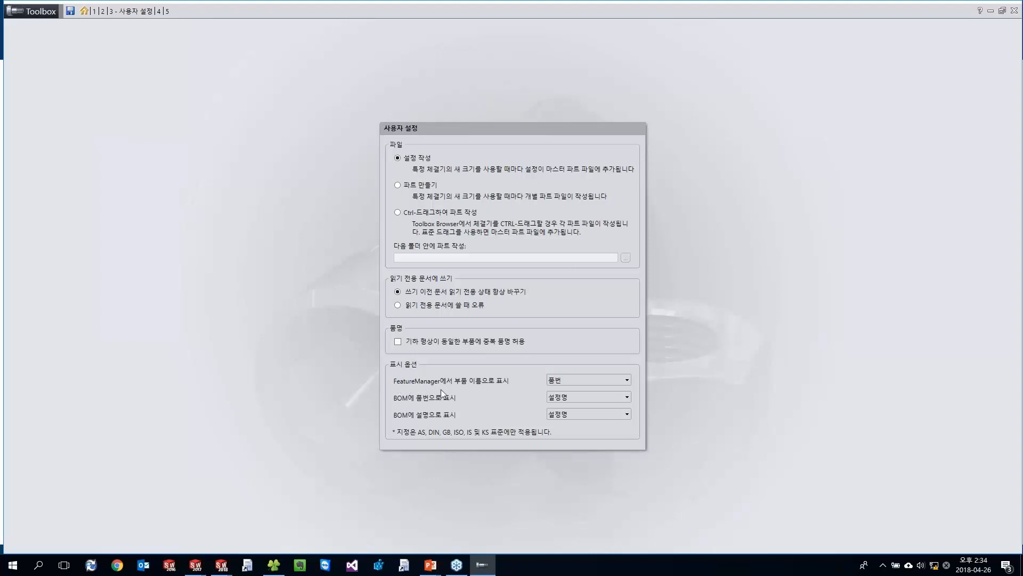
left_click(562, 382)
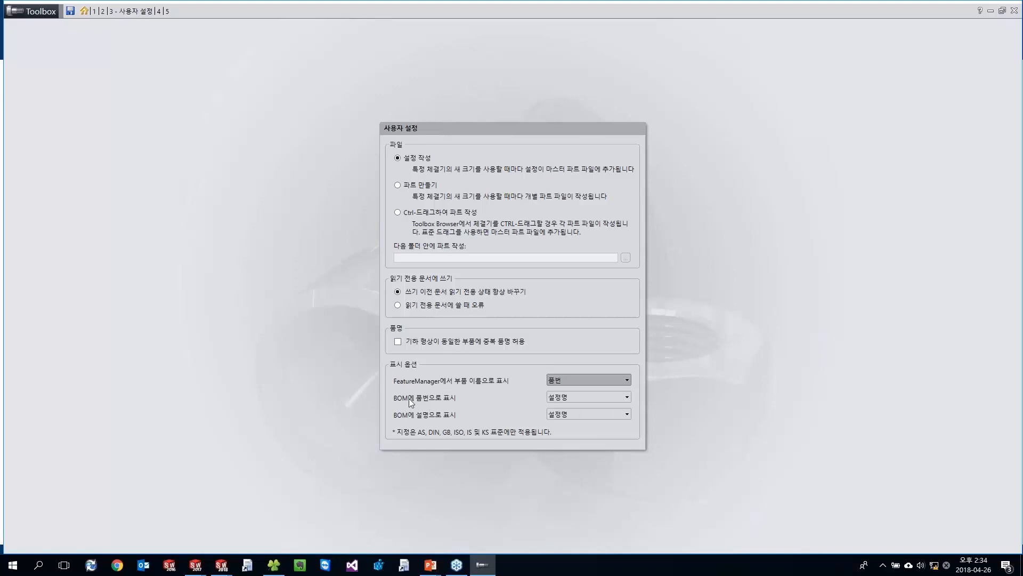
left_click(559, 396)
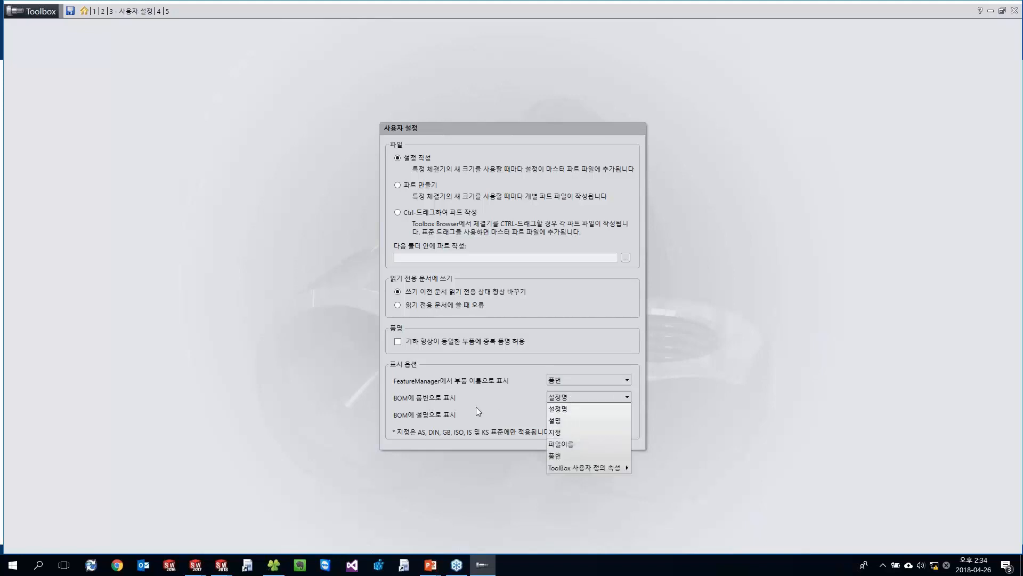
left_click(476, 407)
left_click(557, 414)
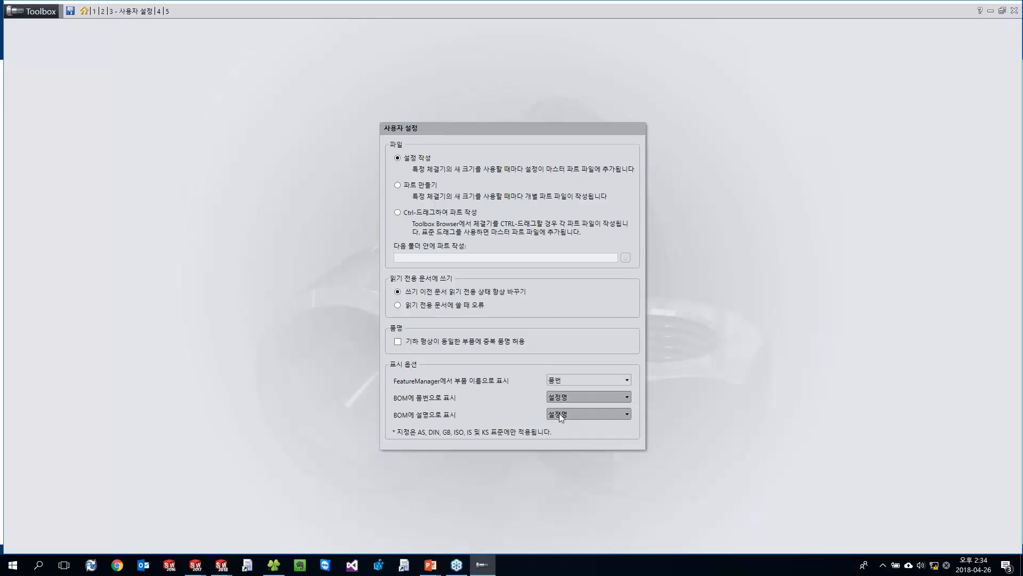
left_click(482, 414)
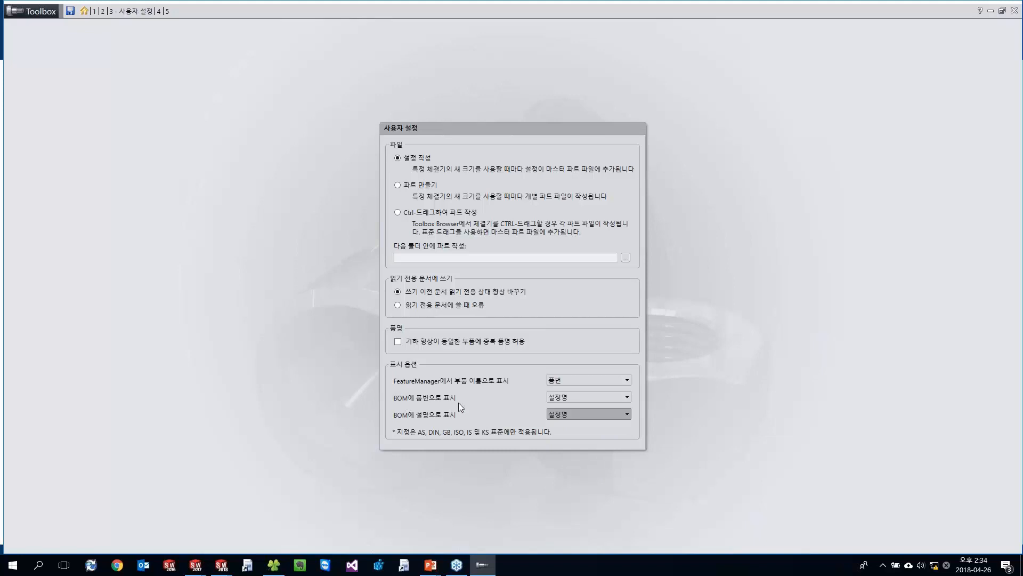
Step: Set the BOM part number display option to 품번 and save the Toolbox settings
left_click(564, 399)
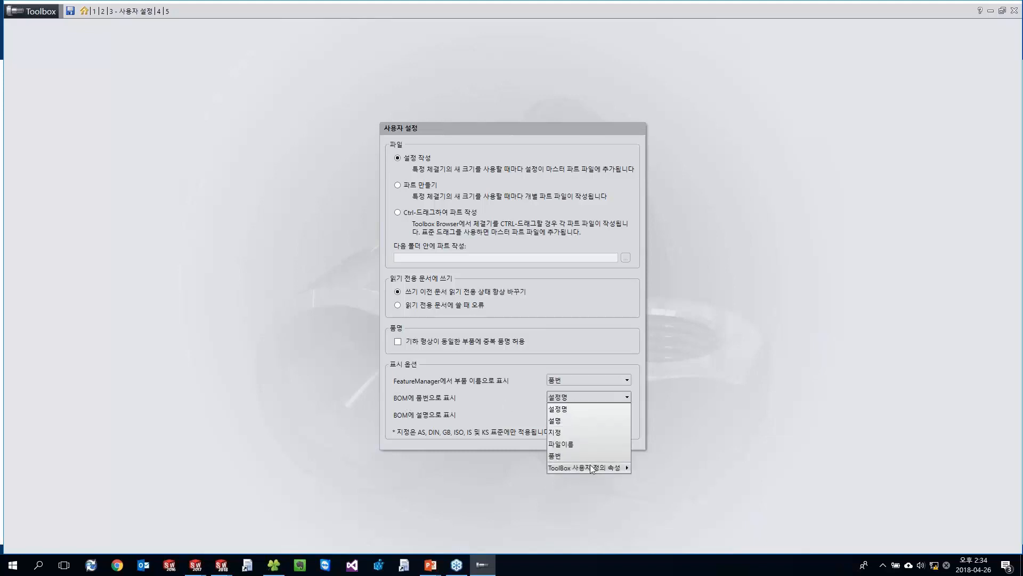
mouse_move(588, 467)
left_click(565, 456)
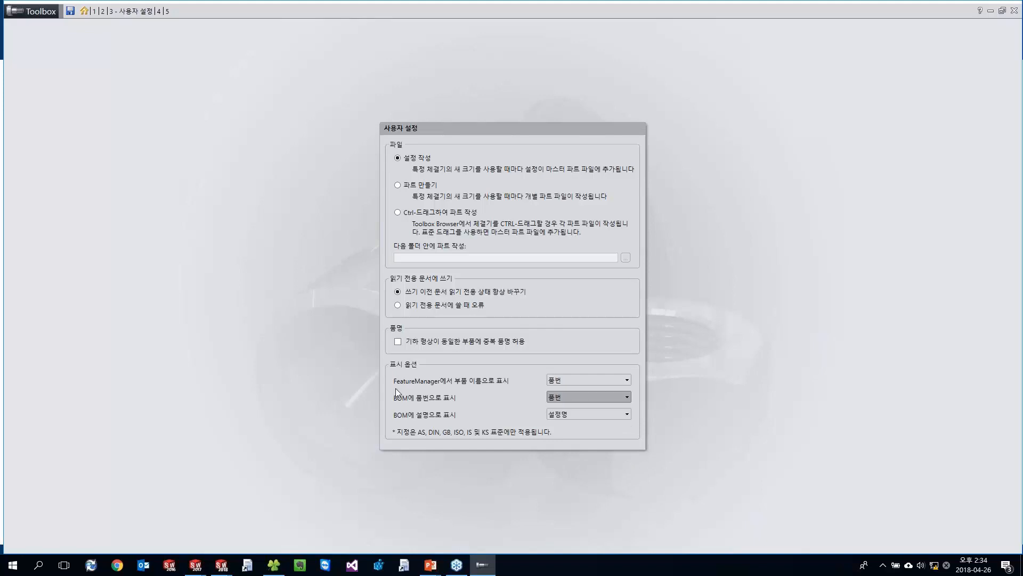
left_click(70, 11)
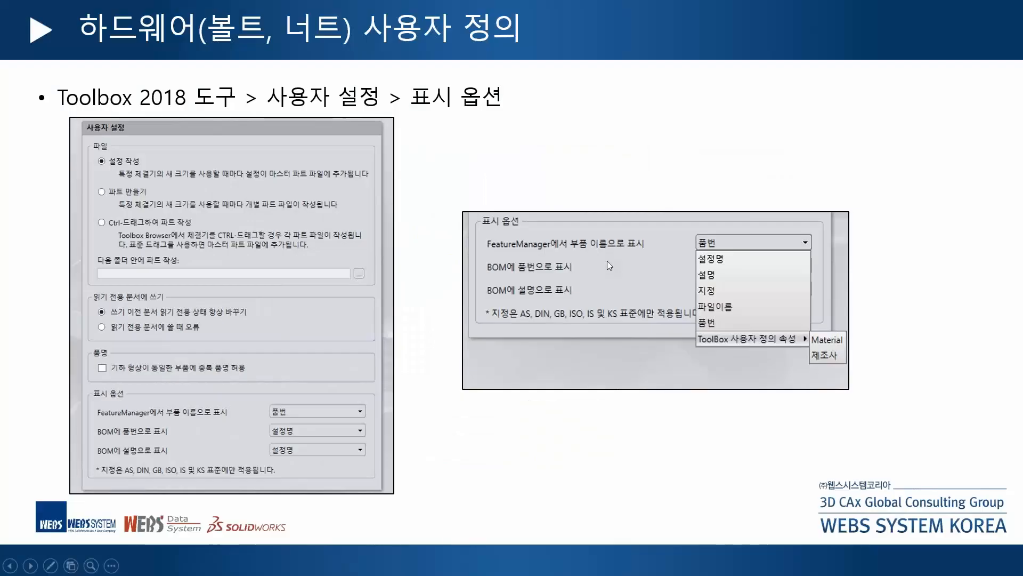
key("Right")
key("Left")
Step: Switch to File Explorer and locate the SOLIDWORKS Data 2016 folder on the Windows (C:) drive
key("alt+Tab")
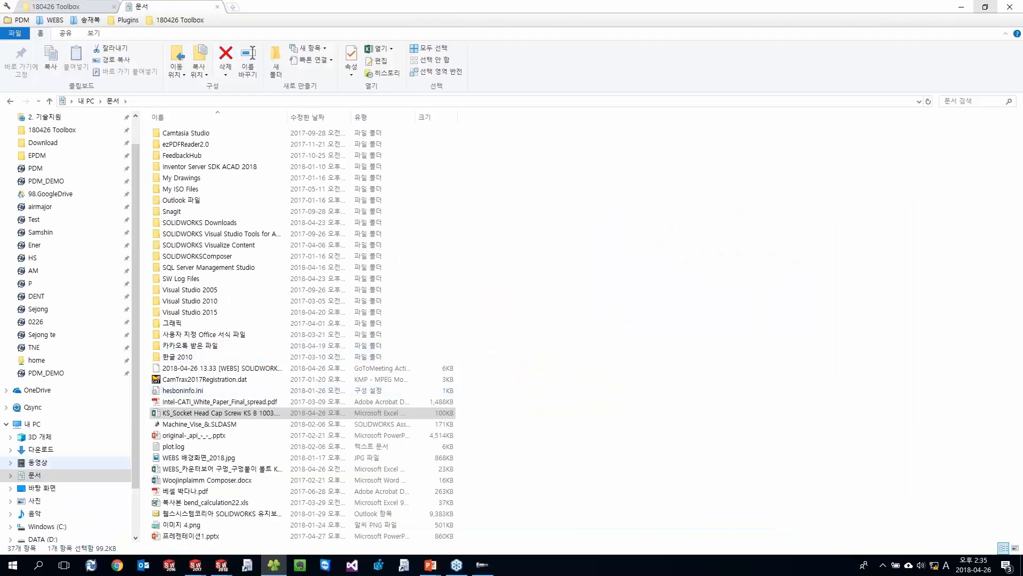
left_click(46, 526)
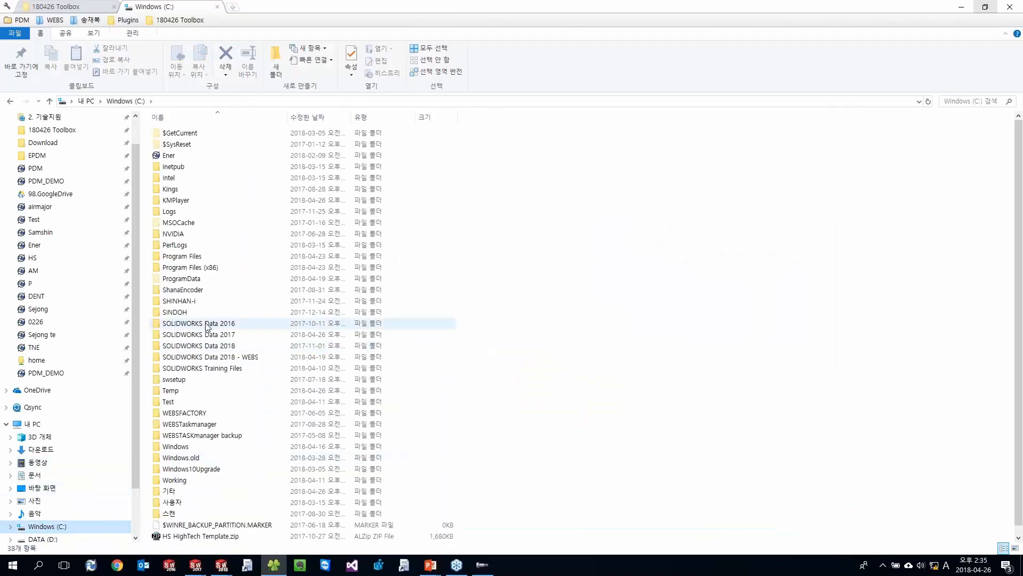
left_click(207, 325)
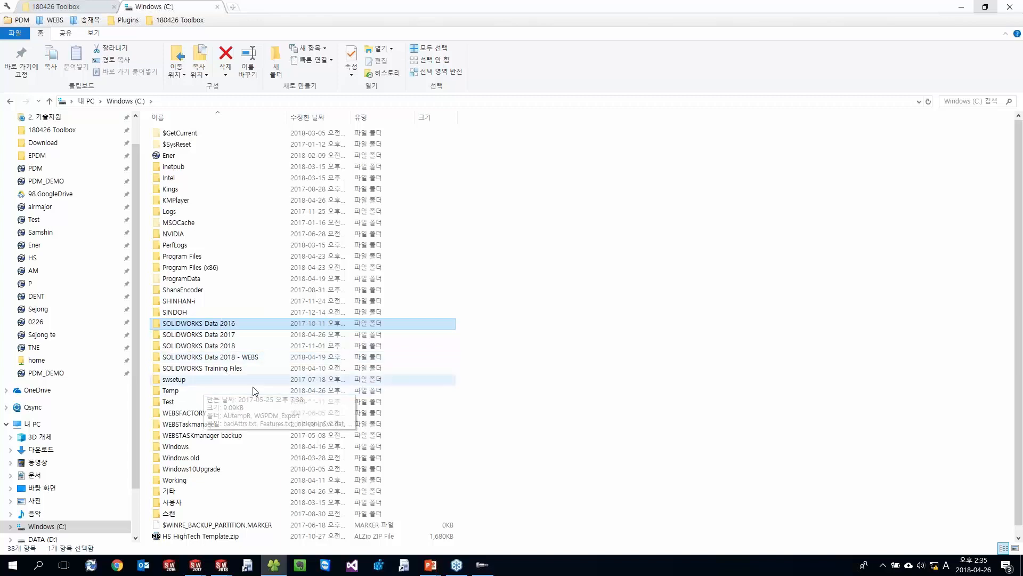
Step: Switch to Toolbox and open the 권한 page to view its permission options
mouse_move(489, 568)
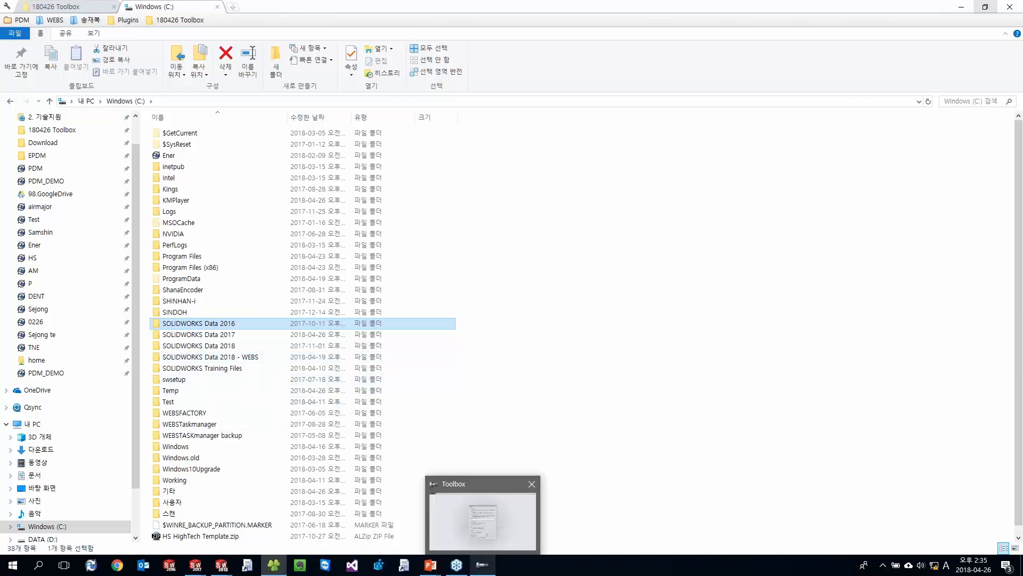
left_click(492, 540)
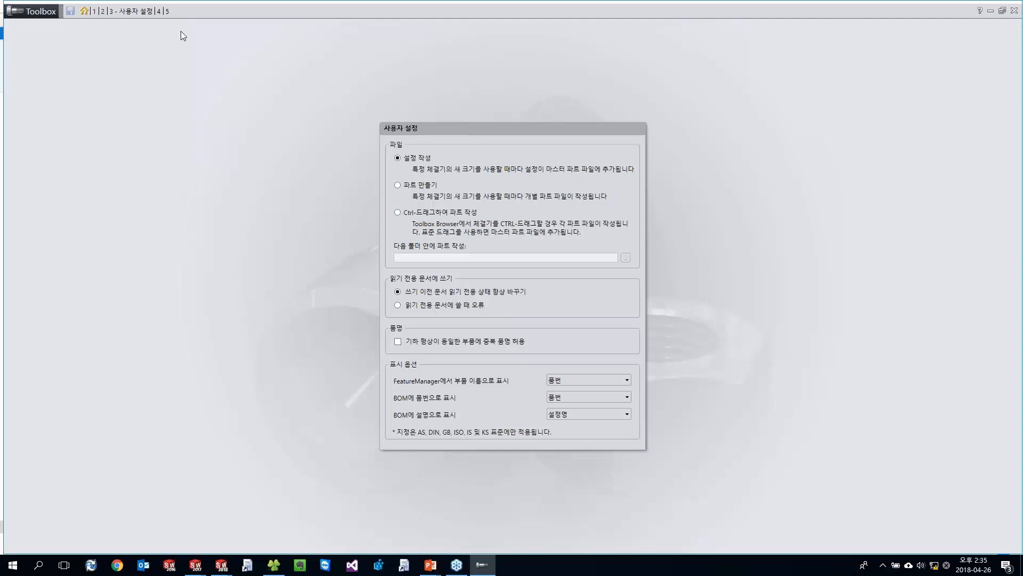
left_click(159, 11)
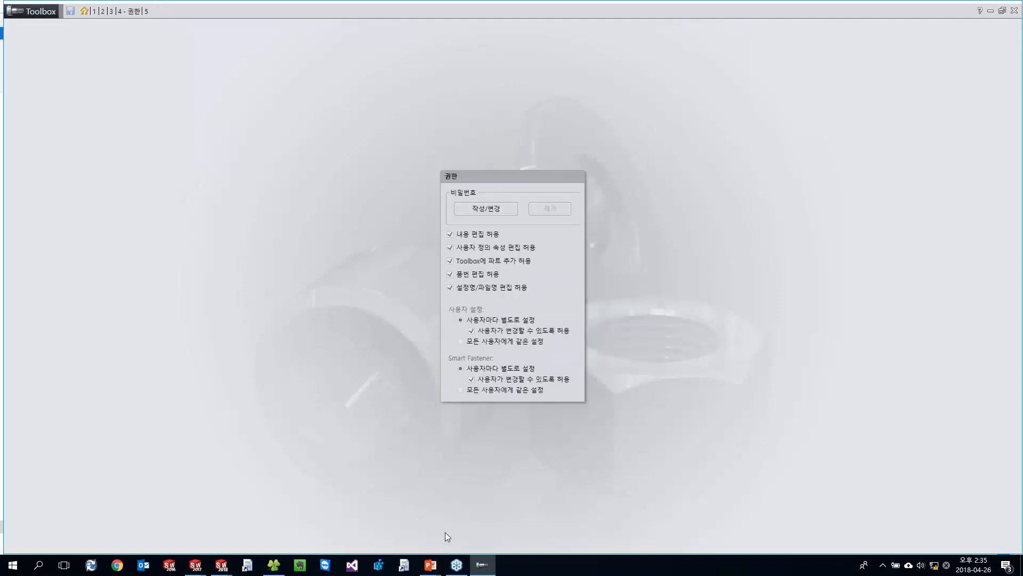
Step: Review the Toolbox 데이터 관리 slide in the PowerPoint slide show and return Toolbox to its 설치 시작 페이지
mouse_move(436, 567)
left_click(464, 531)
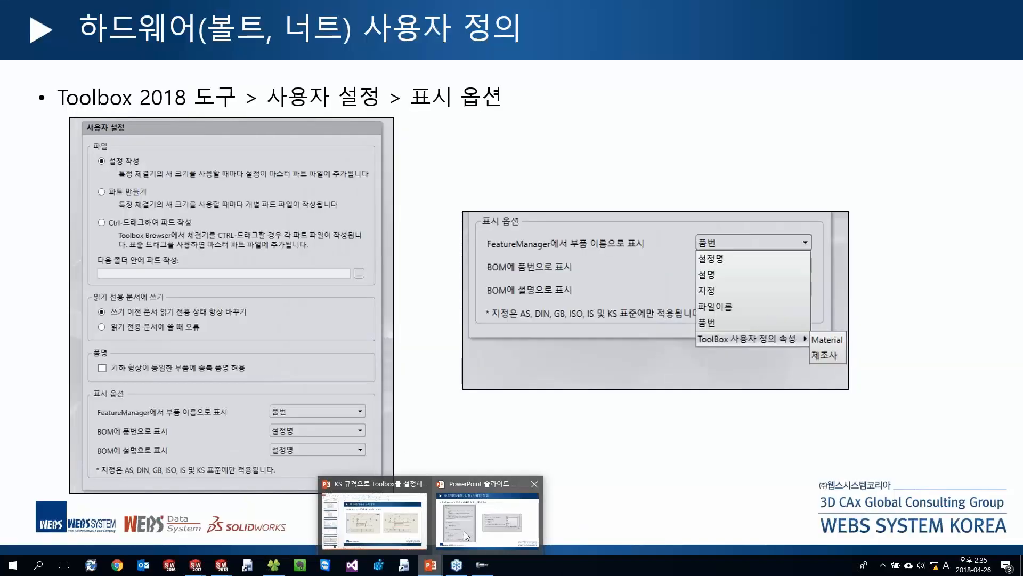
left_click(473, 460)
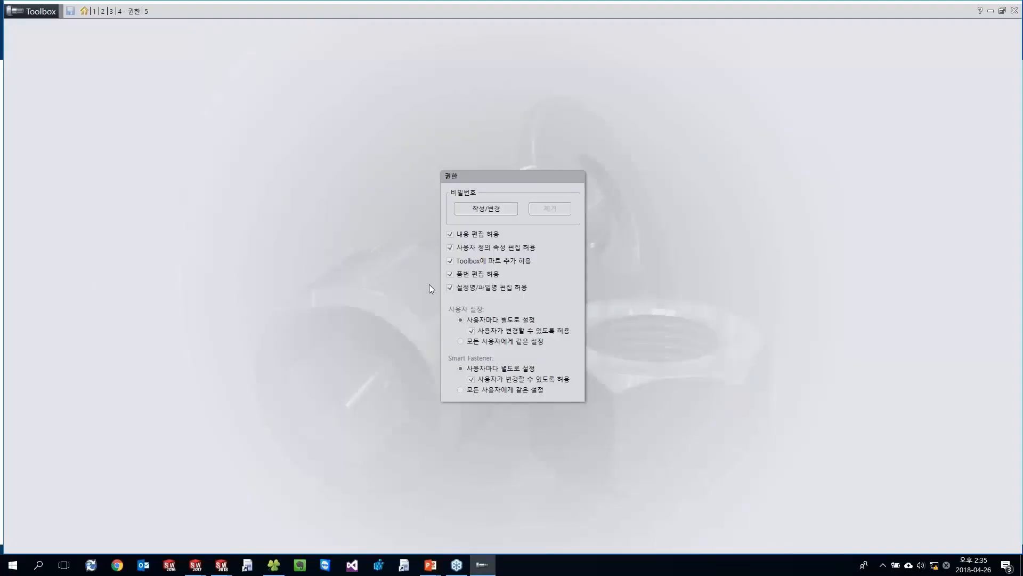
left_click(83, 12)
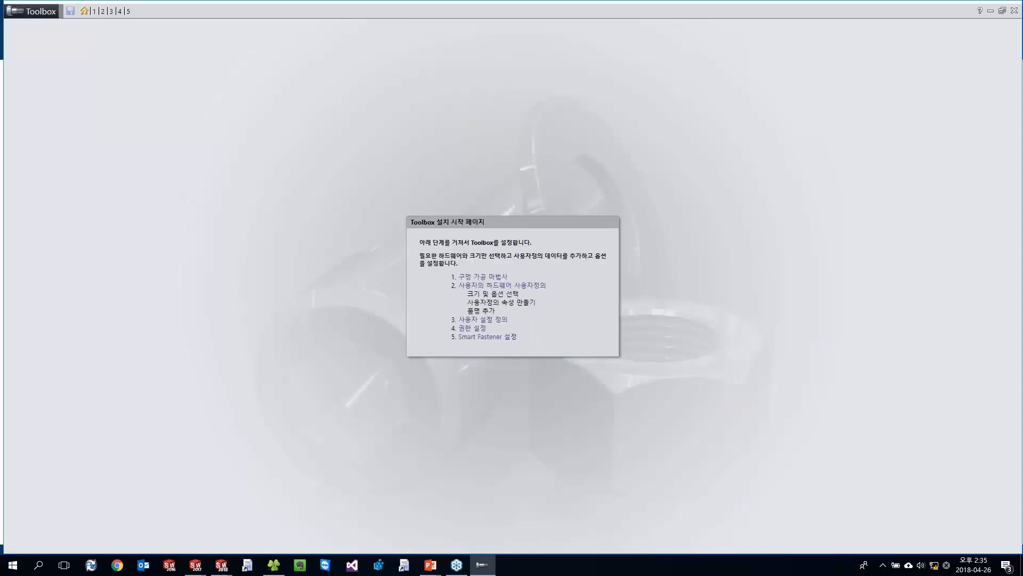
left_click(469, 331)
key("alt+Tab")
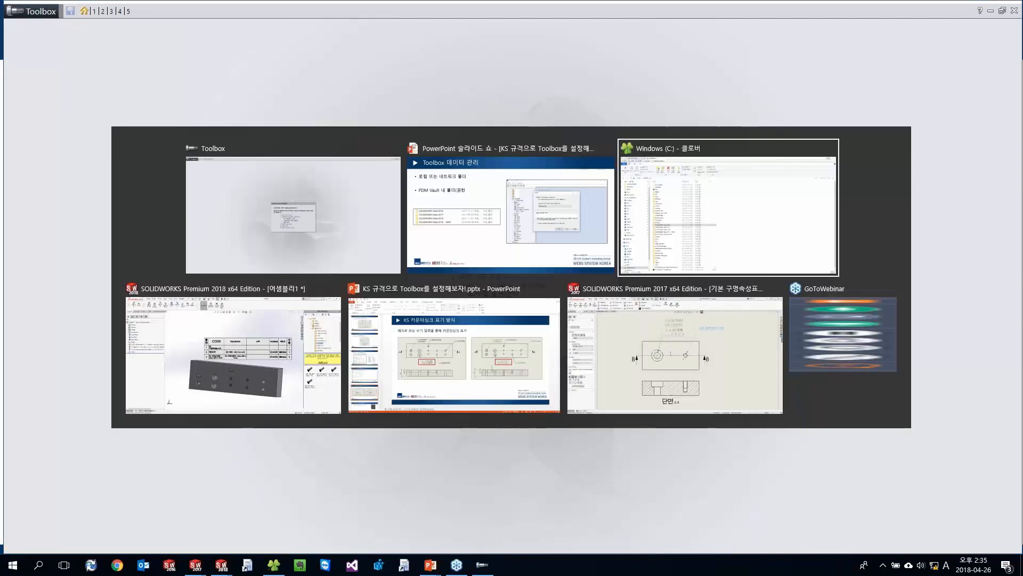
left_click(511, 224)
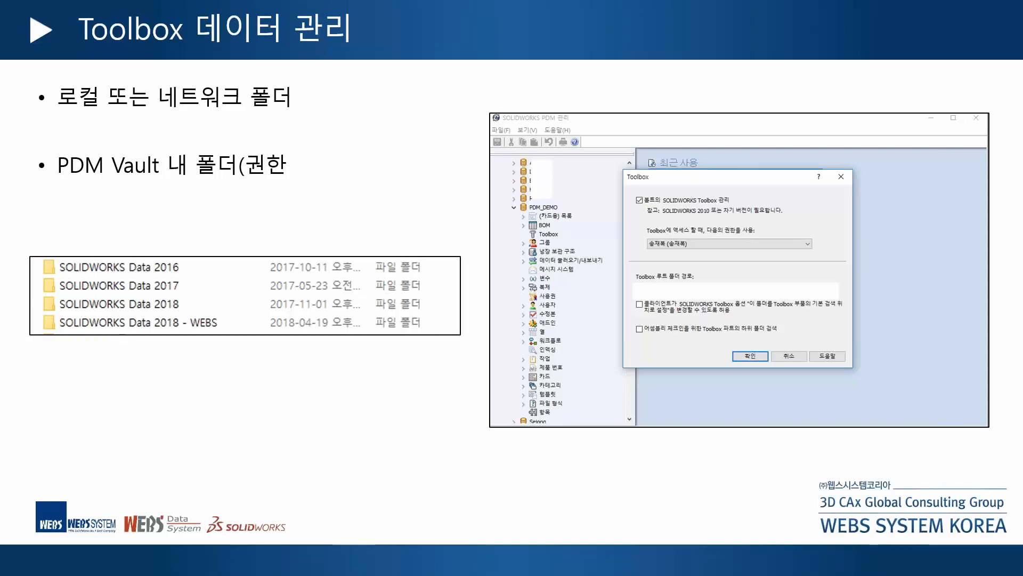
key("alt+Tab")
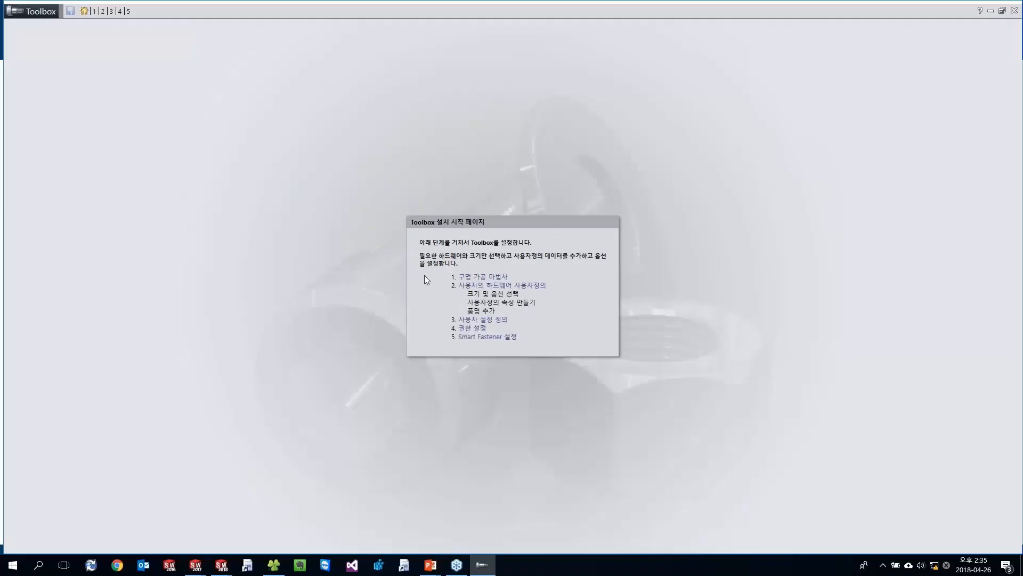
Step: Open the 암호 만들기 dialog from the 권한 page and move it clear of the permission options
left_click(478, 329)
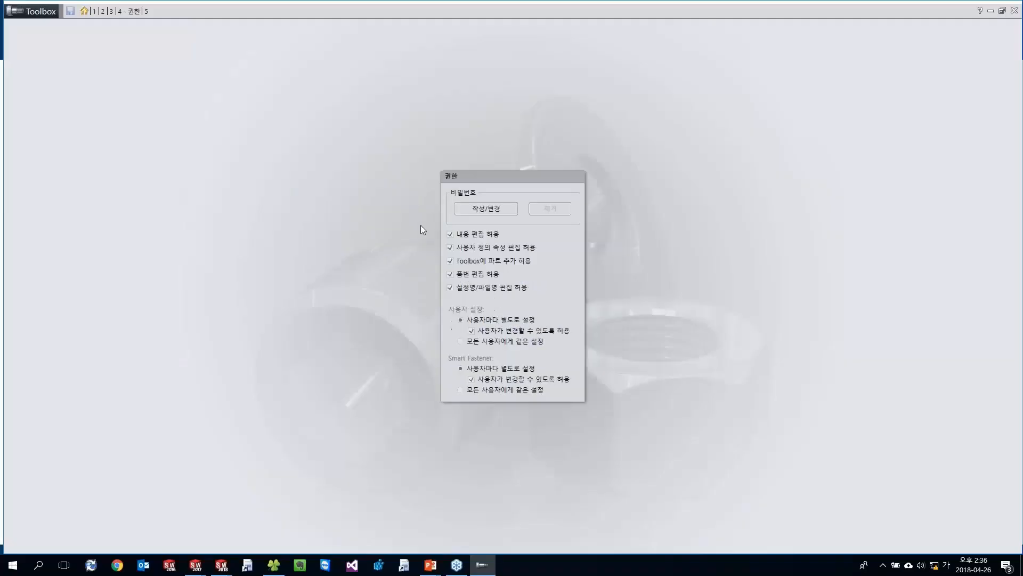
left_click(472, 216)
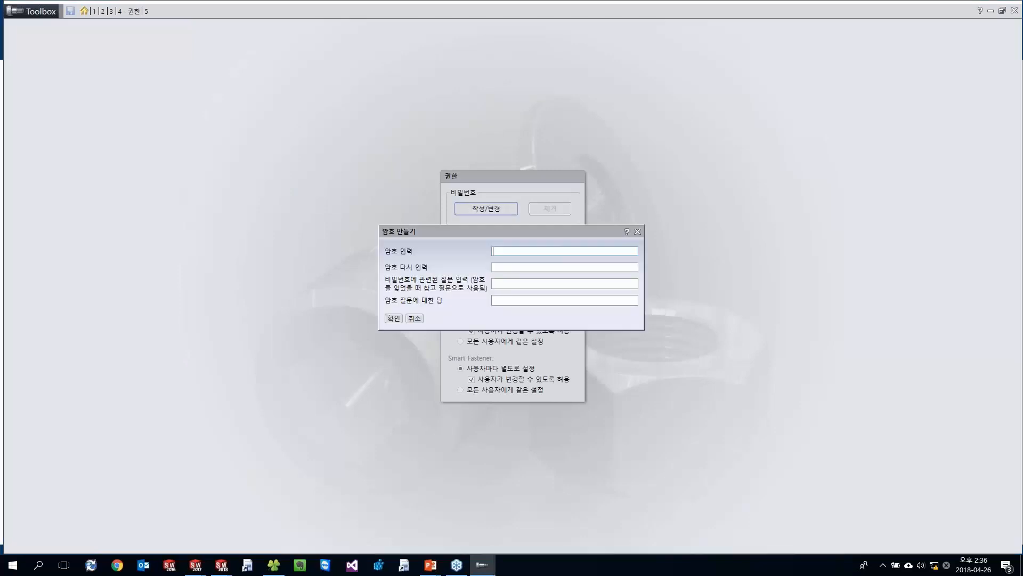
left_click_drag(487, 235, 465, 88)
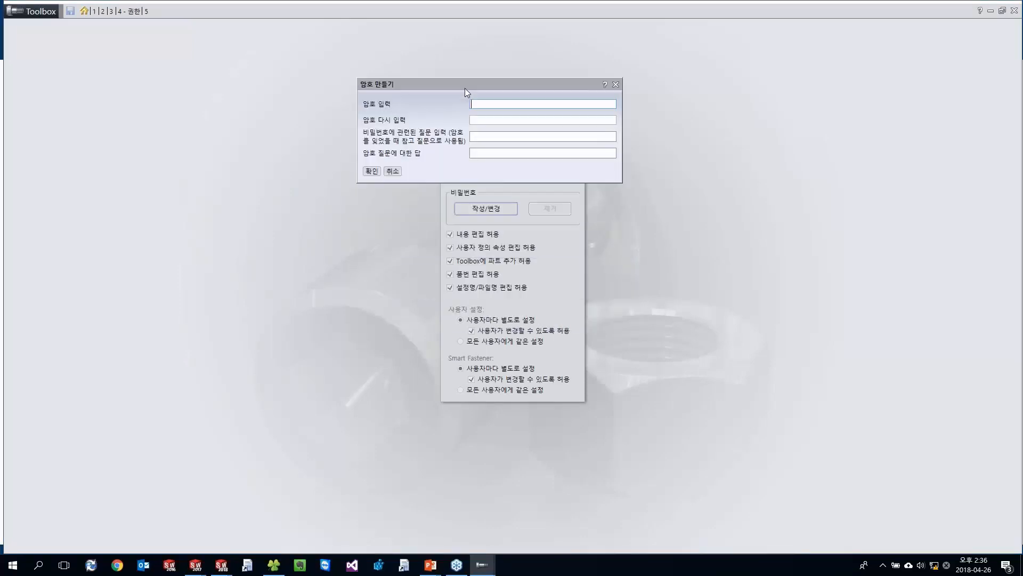